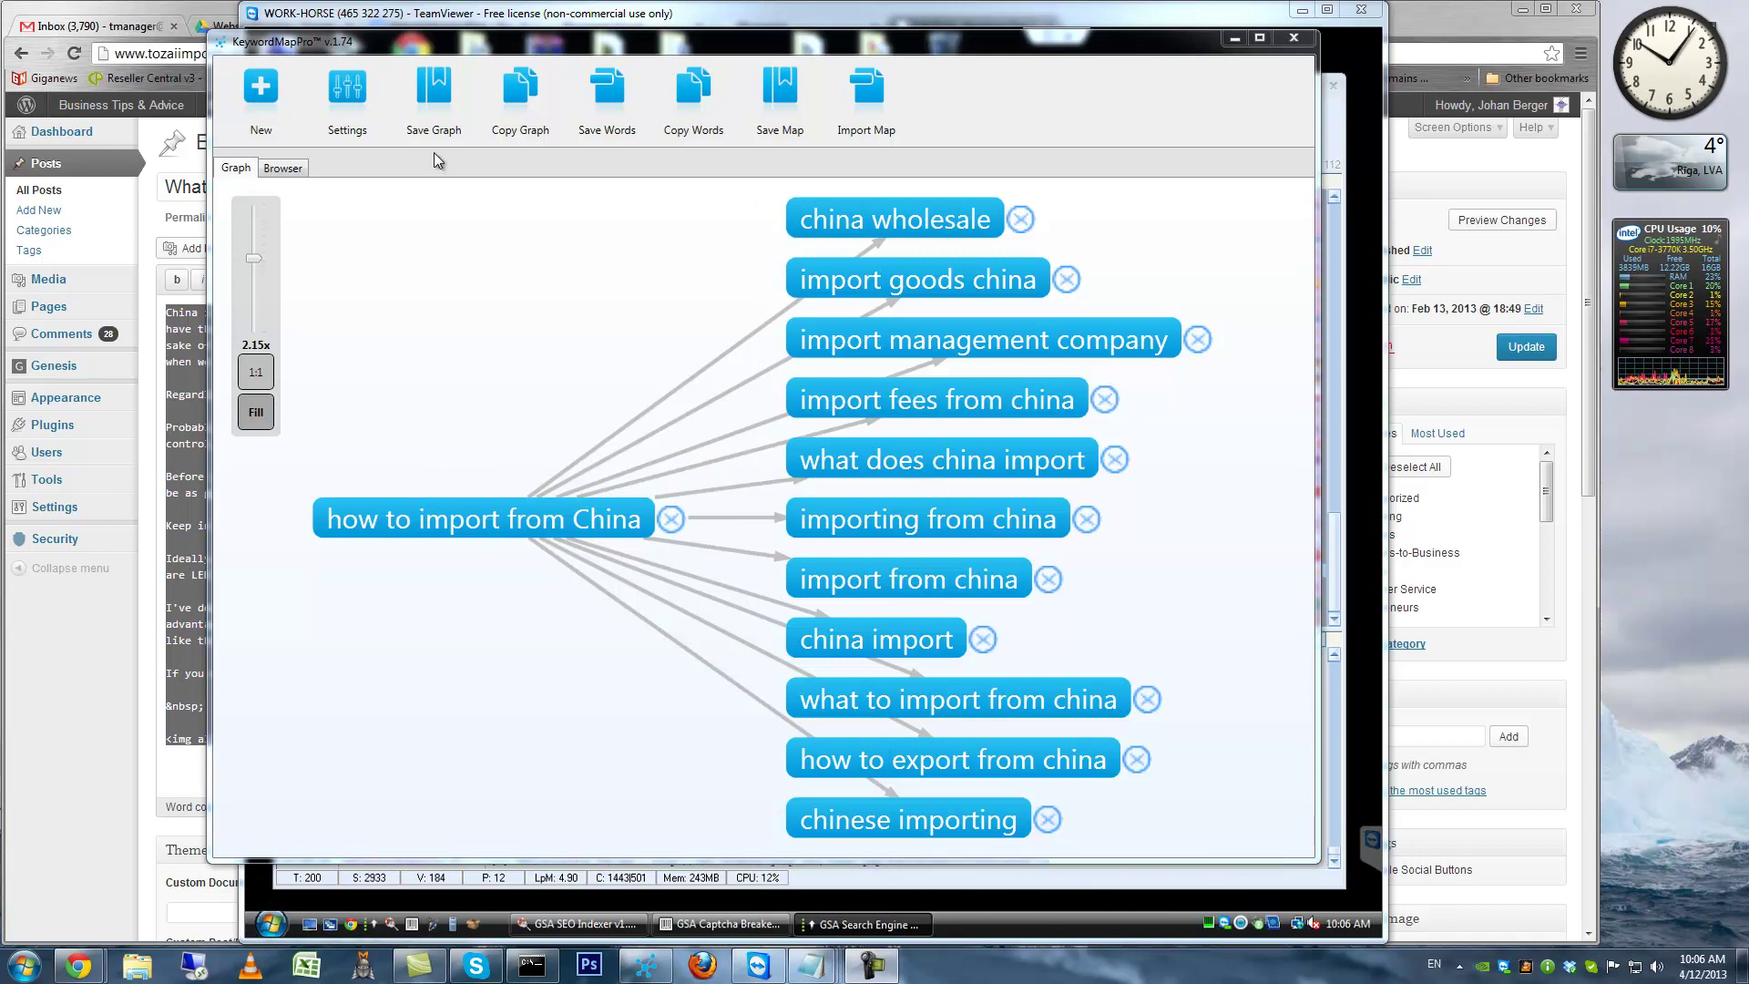
Copy the keyword map's words and paste the keyword list into a new Notepad document
left_click(692, 101)
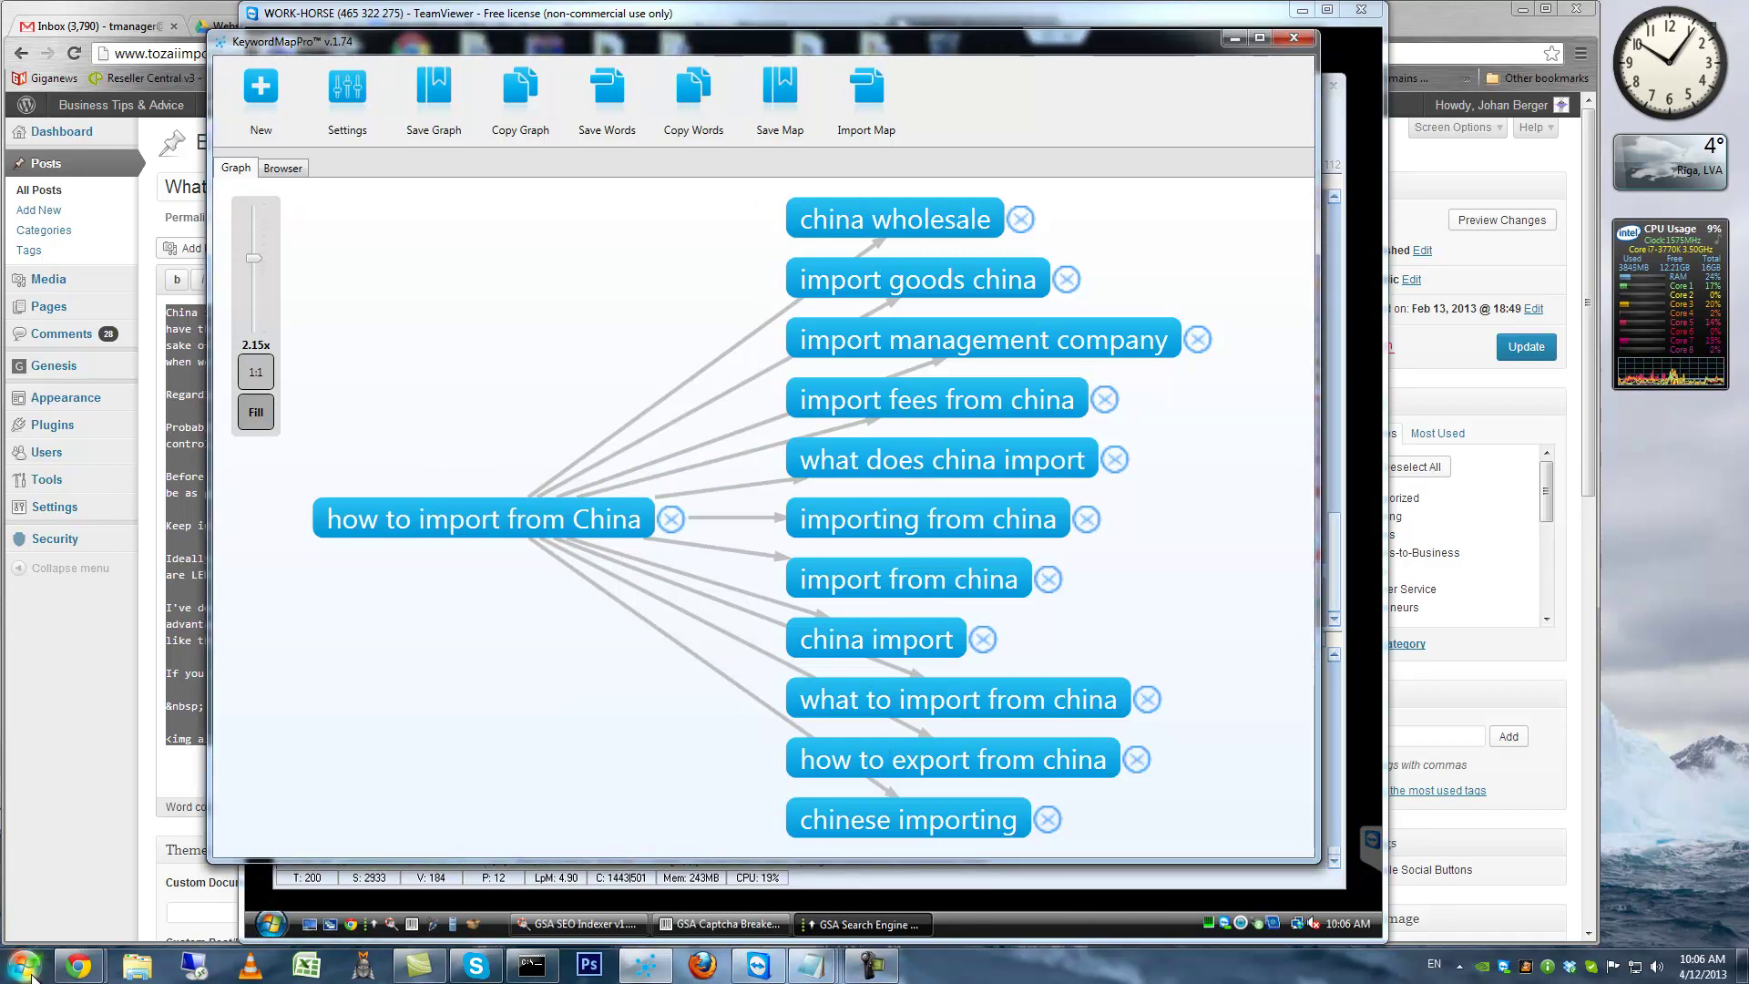
left_click(25, 964)
left_click(67, 574)
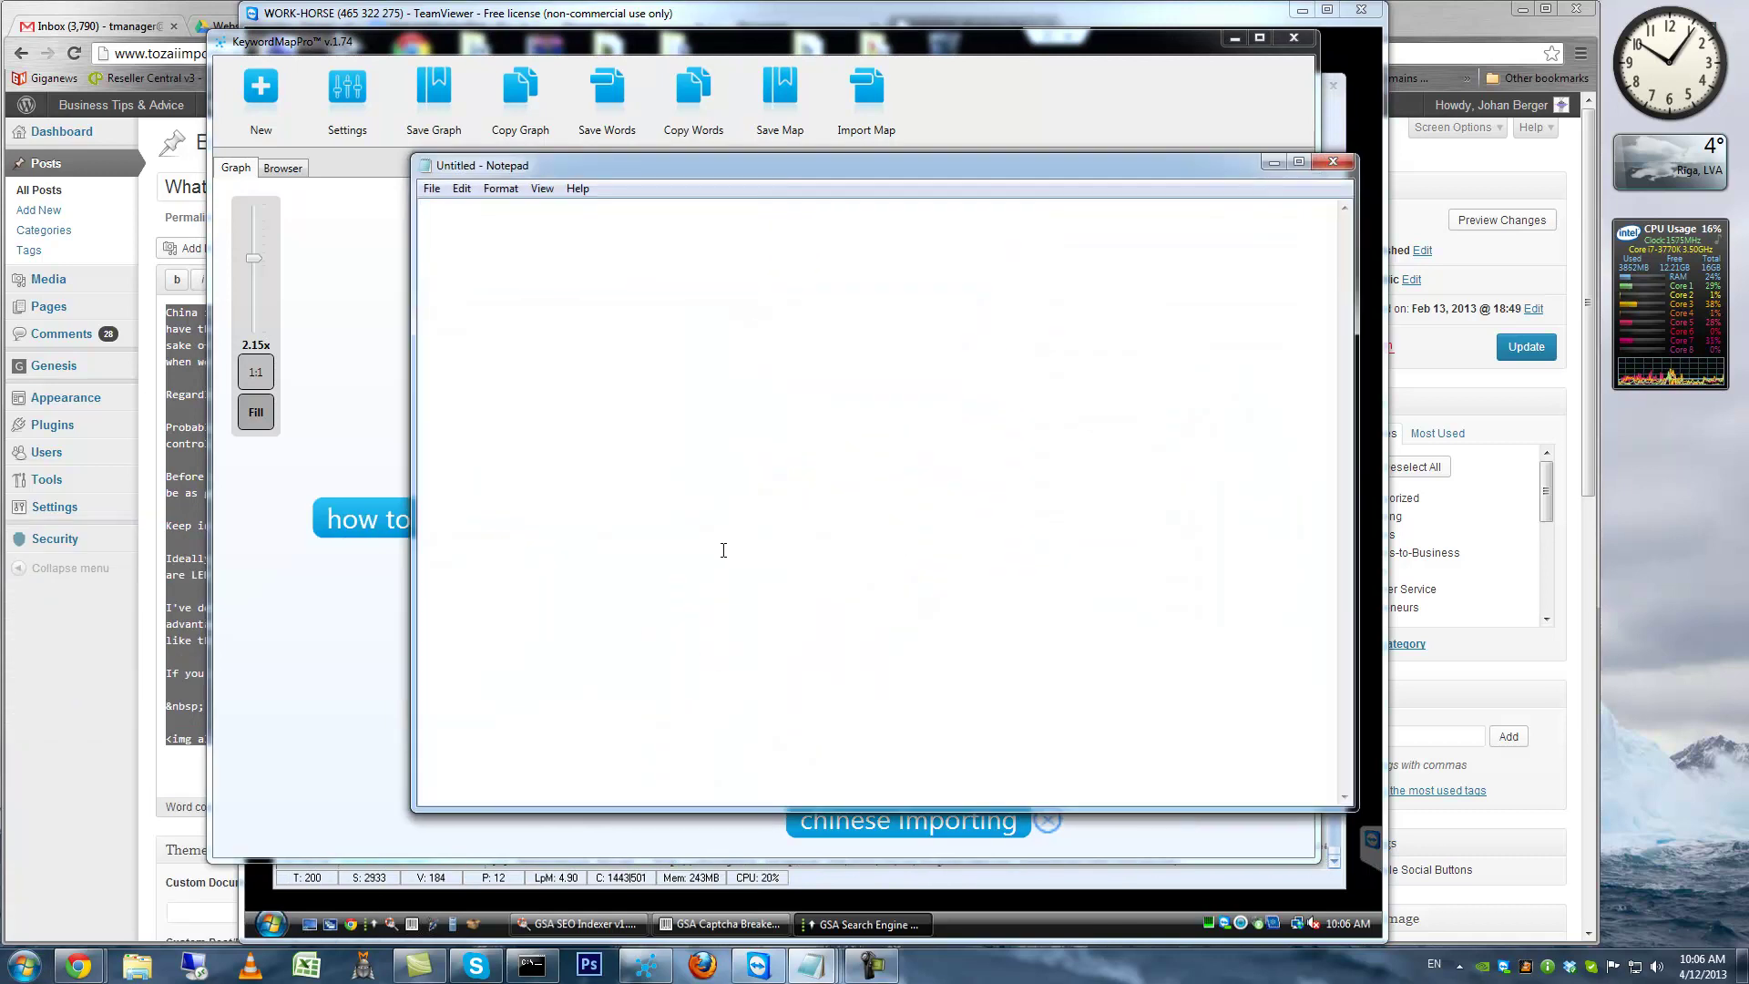
type("how to import from China china wholesale import goods china import management company import fees from china what does china import importing from china import from china china import what to import from china how to export from china chinese importing")
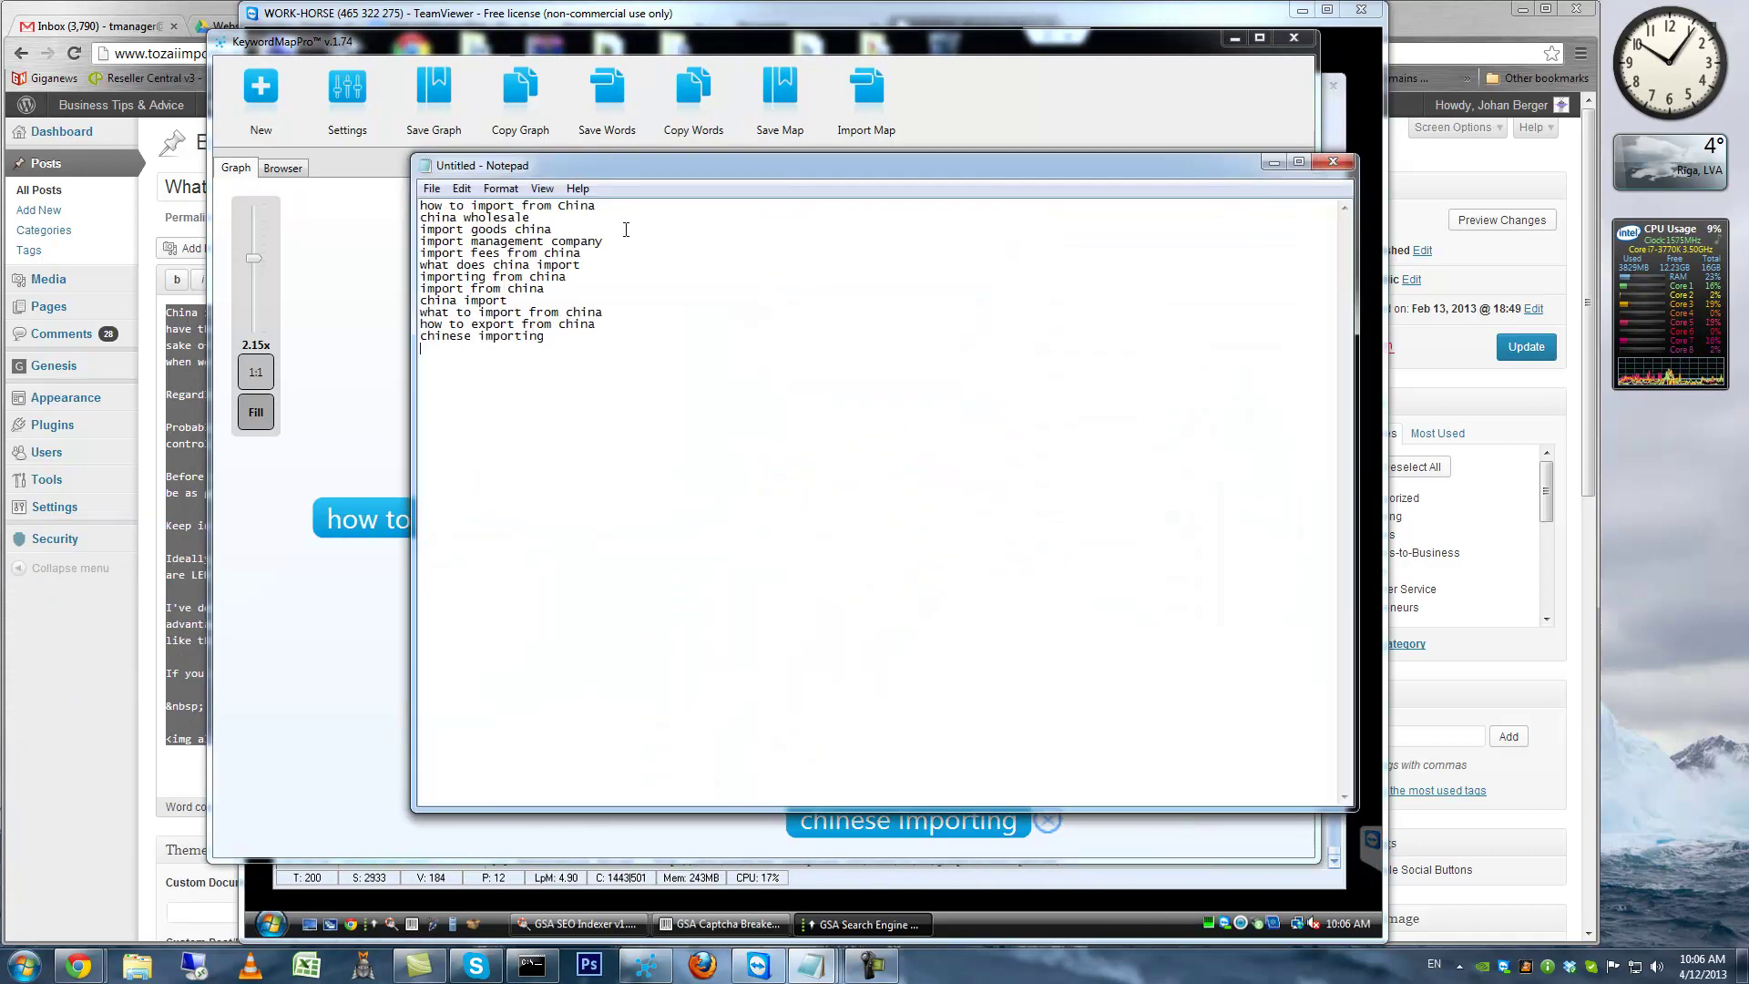
Duplicate the first keyword at the end of the list and extend it to "how to import from China to Australia"
left_click(427, 208)
key("shift+End")
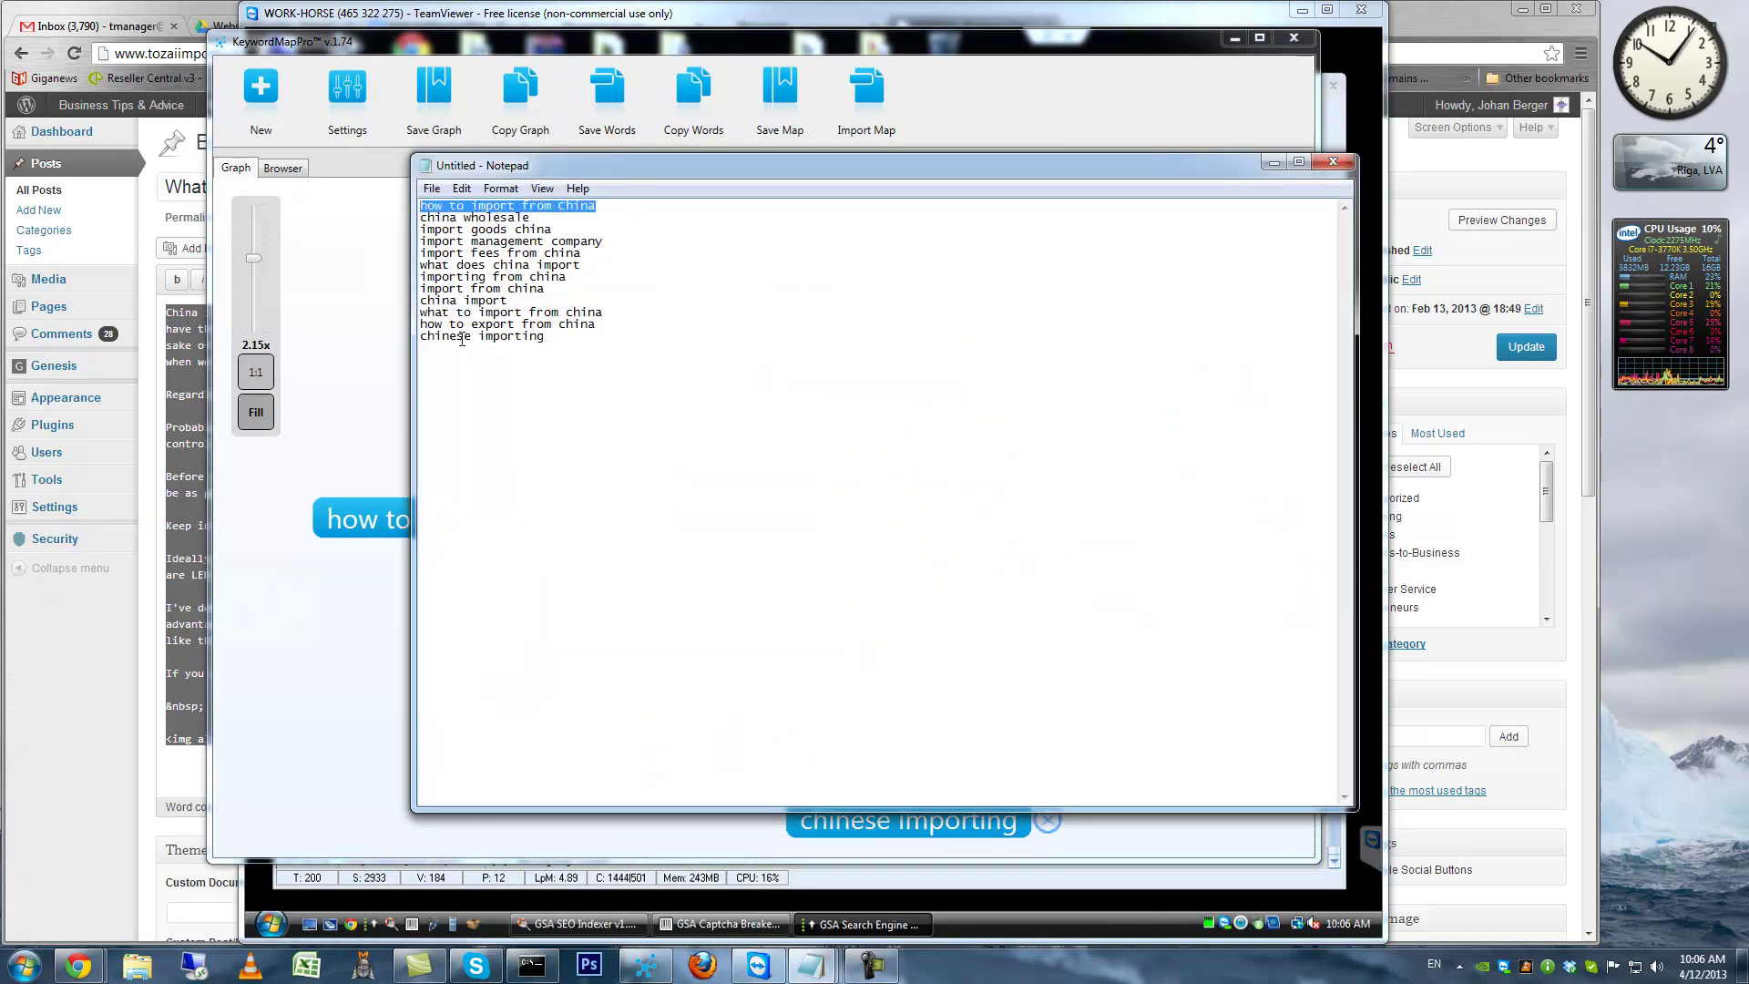
left_click(560, 346)
type("how to import from China")
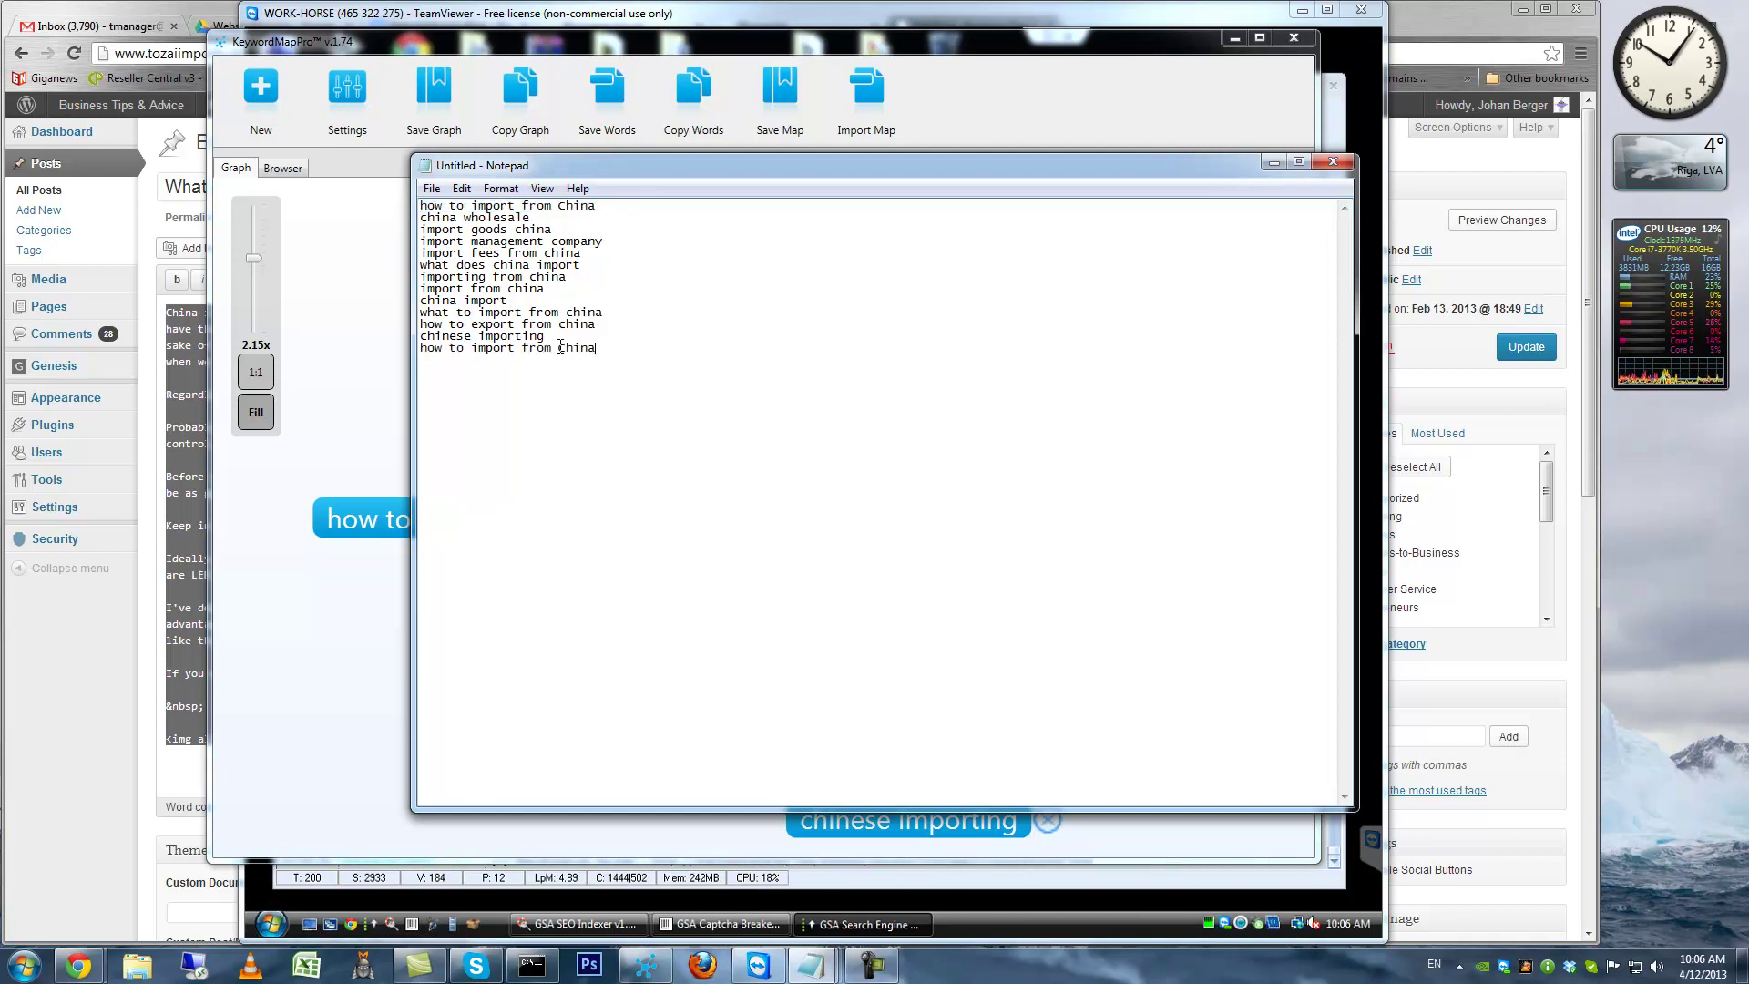
type("to Australia")
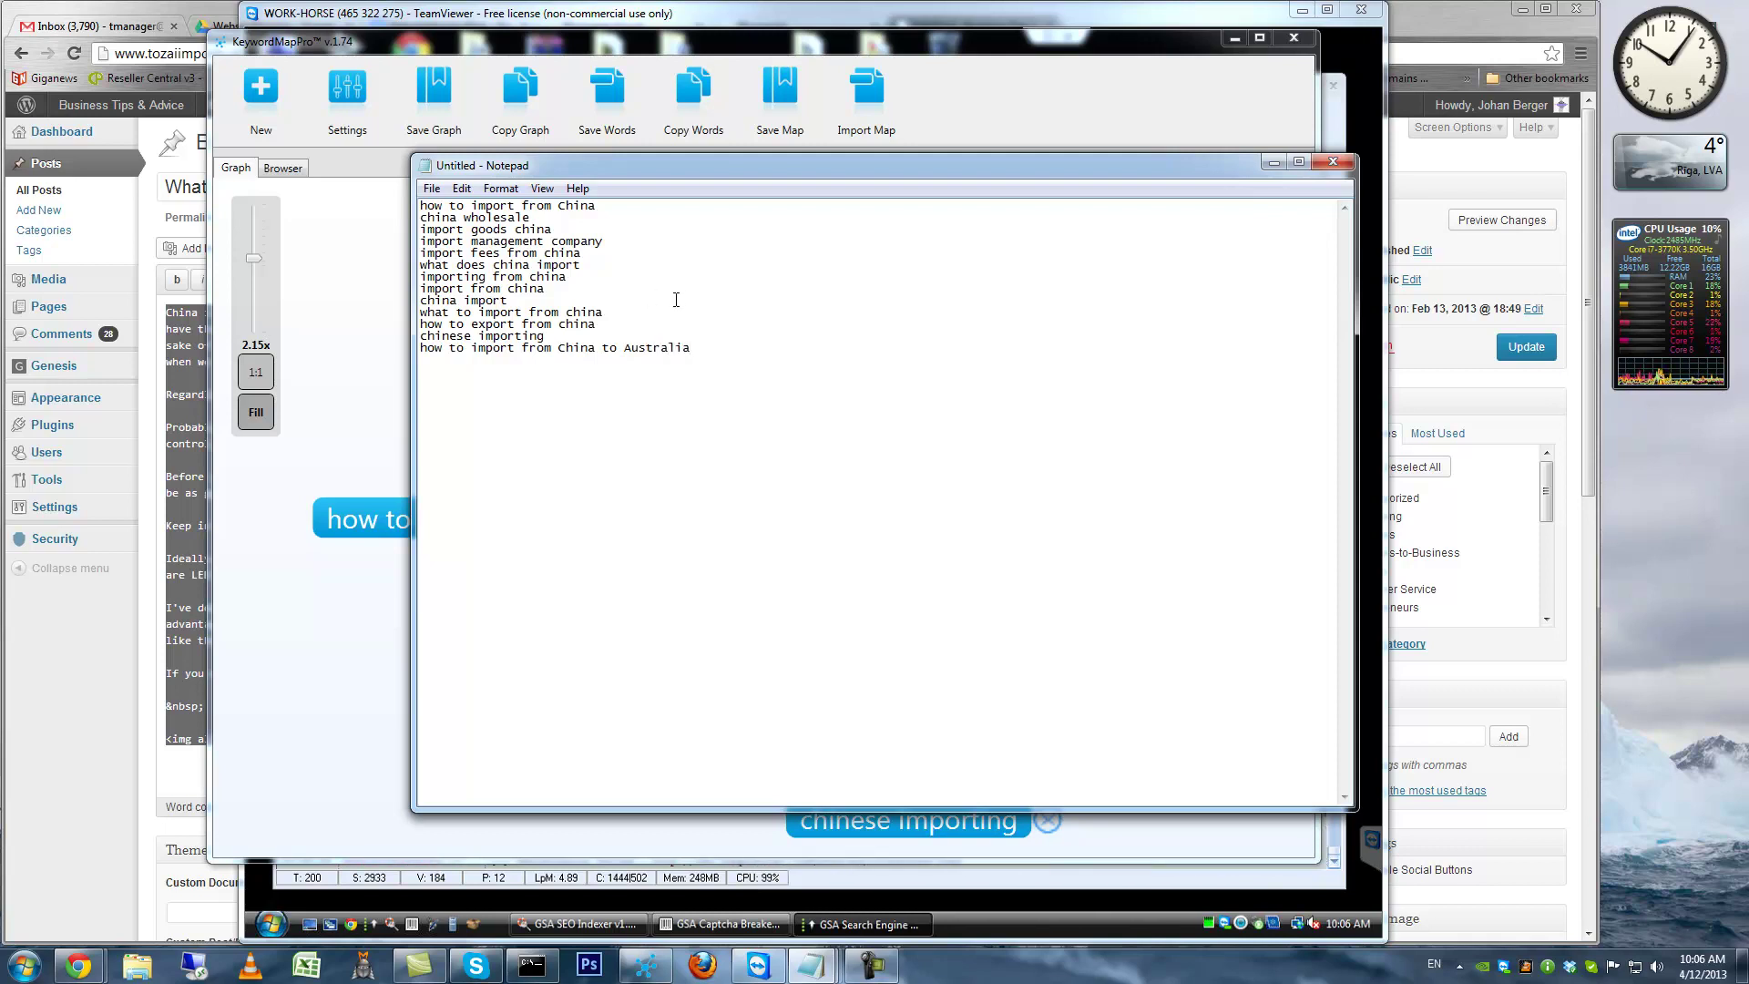
Duplicate the whole keyword list below the original, separated by a blank line
left_click_drag(713, 359, 401, 207)
key("ctrl+c")
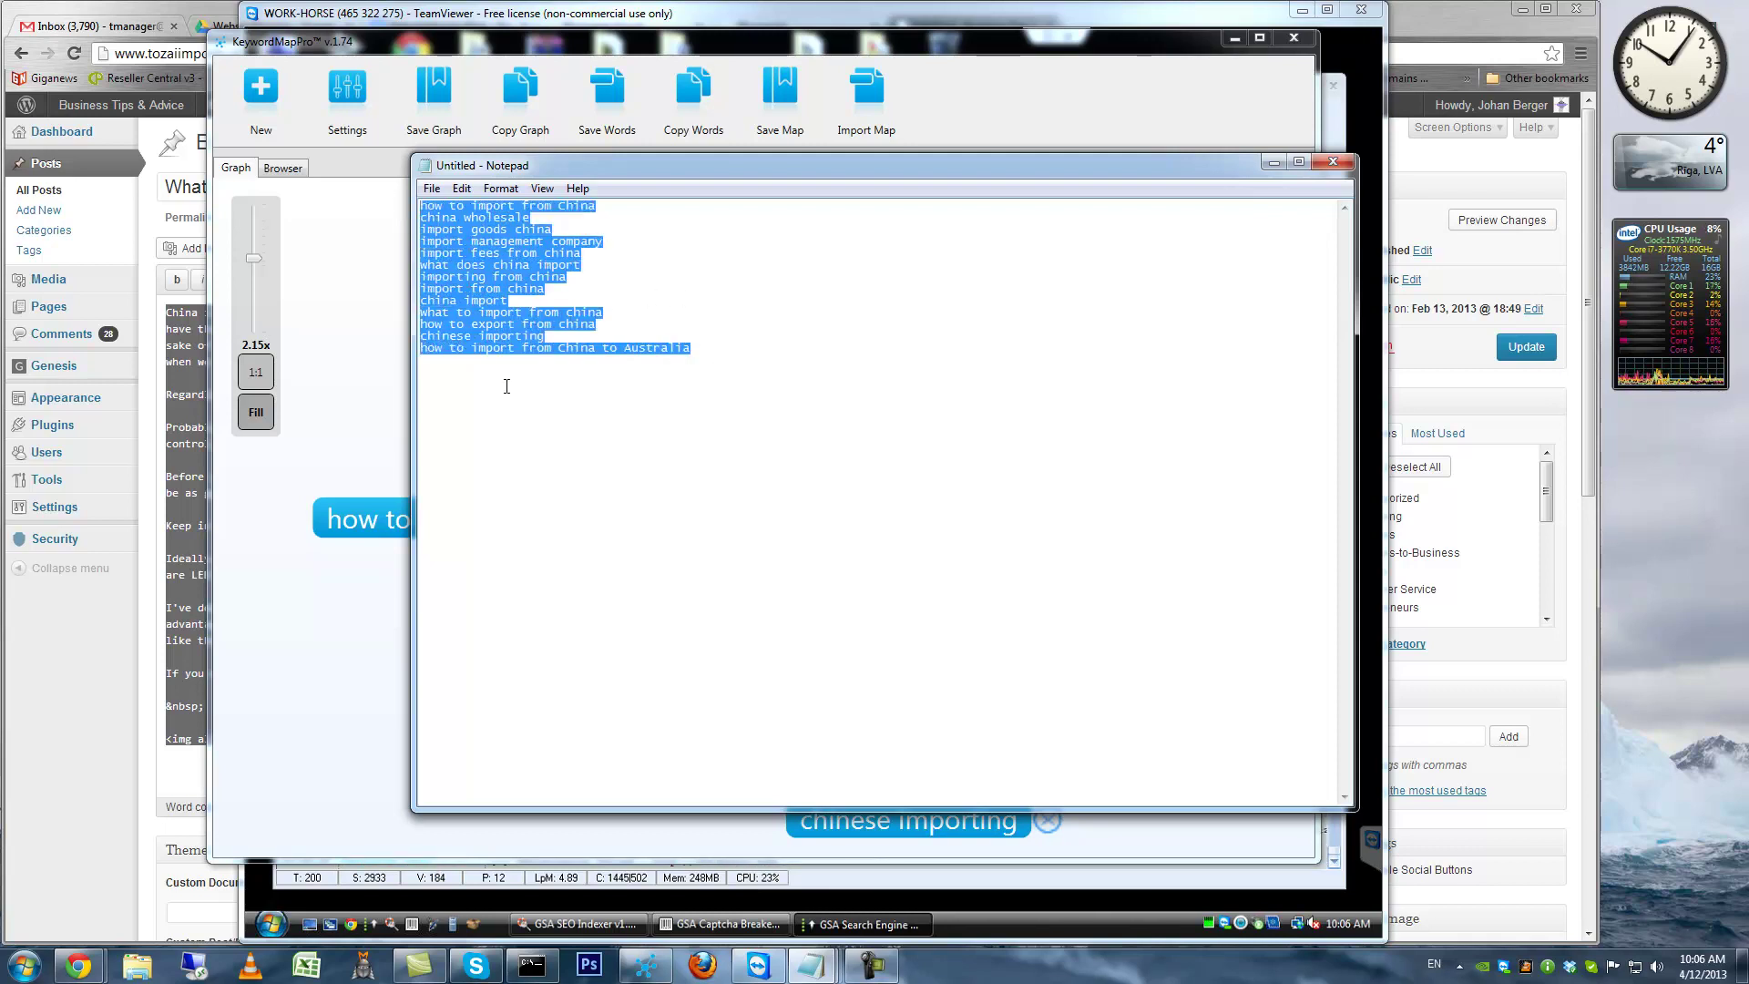
left_click(741, 355)
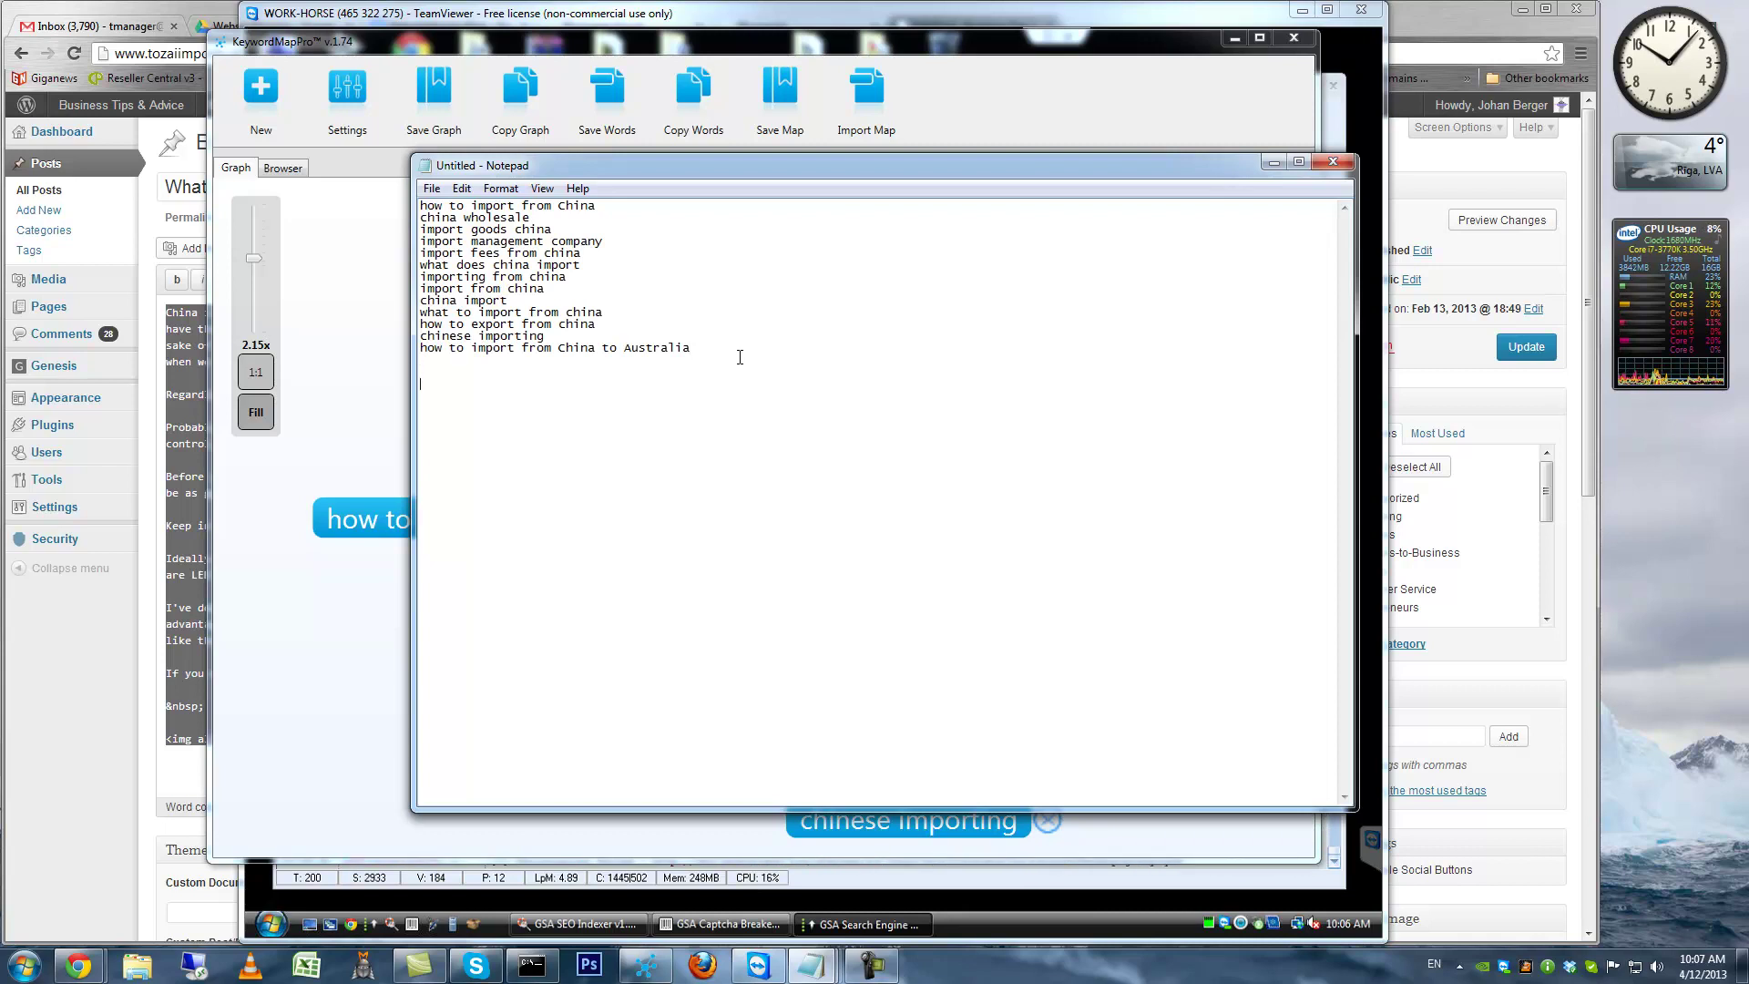
key("ctrl+v")
Start the second list with "{" and join its first four keywords, through "import management company", on one line separated by "|"
key("Home")
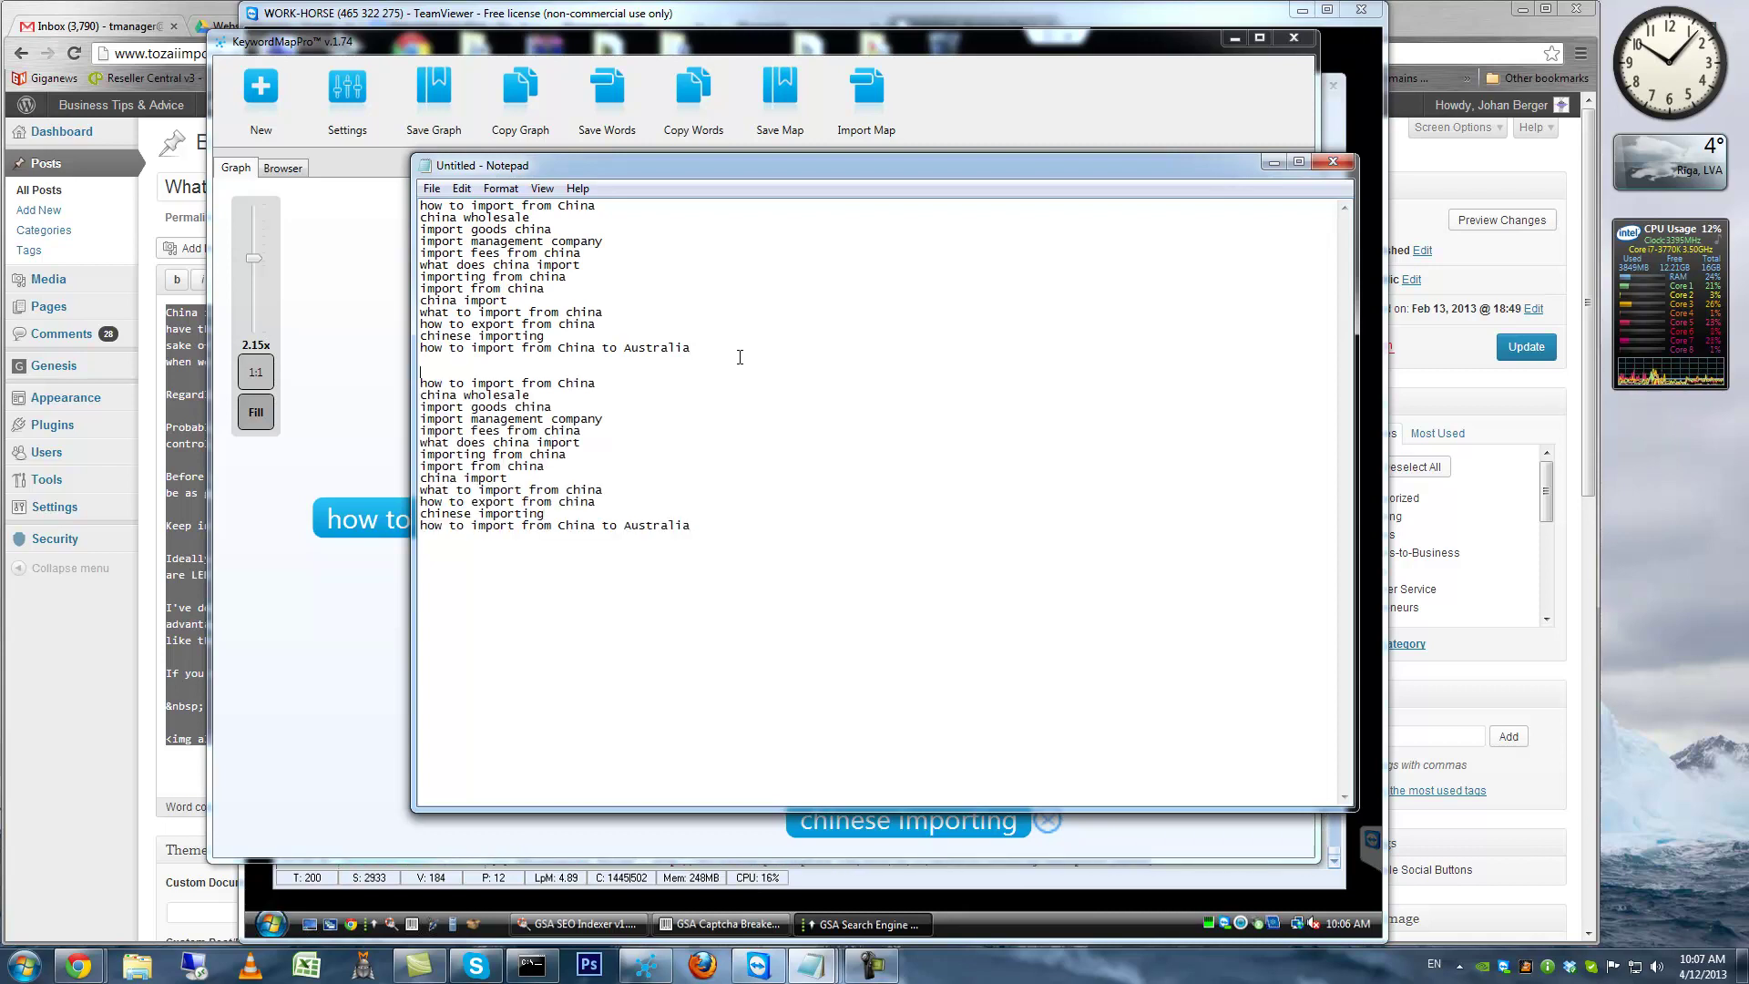
type("{")
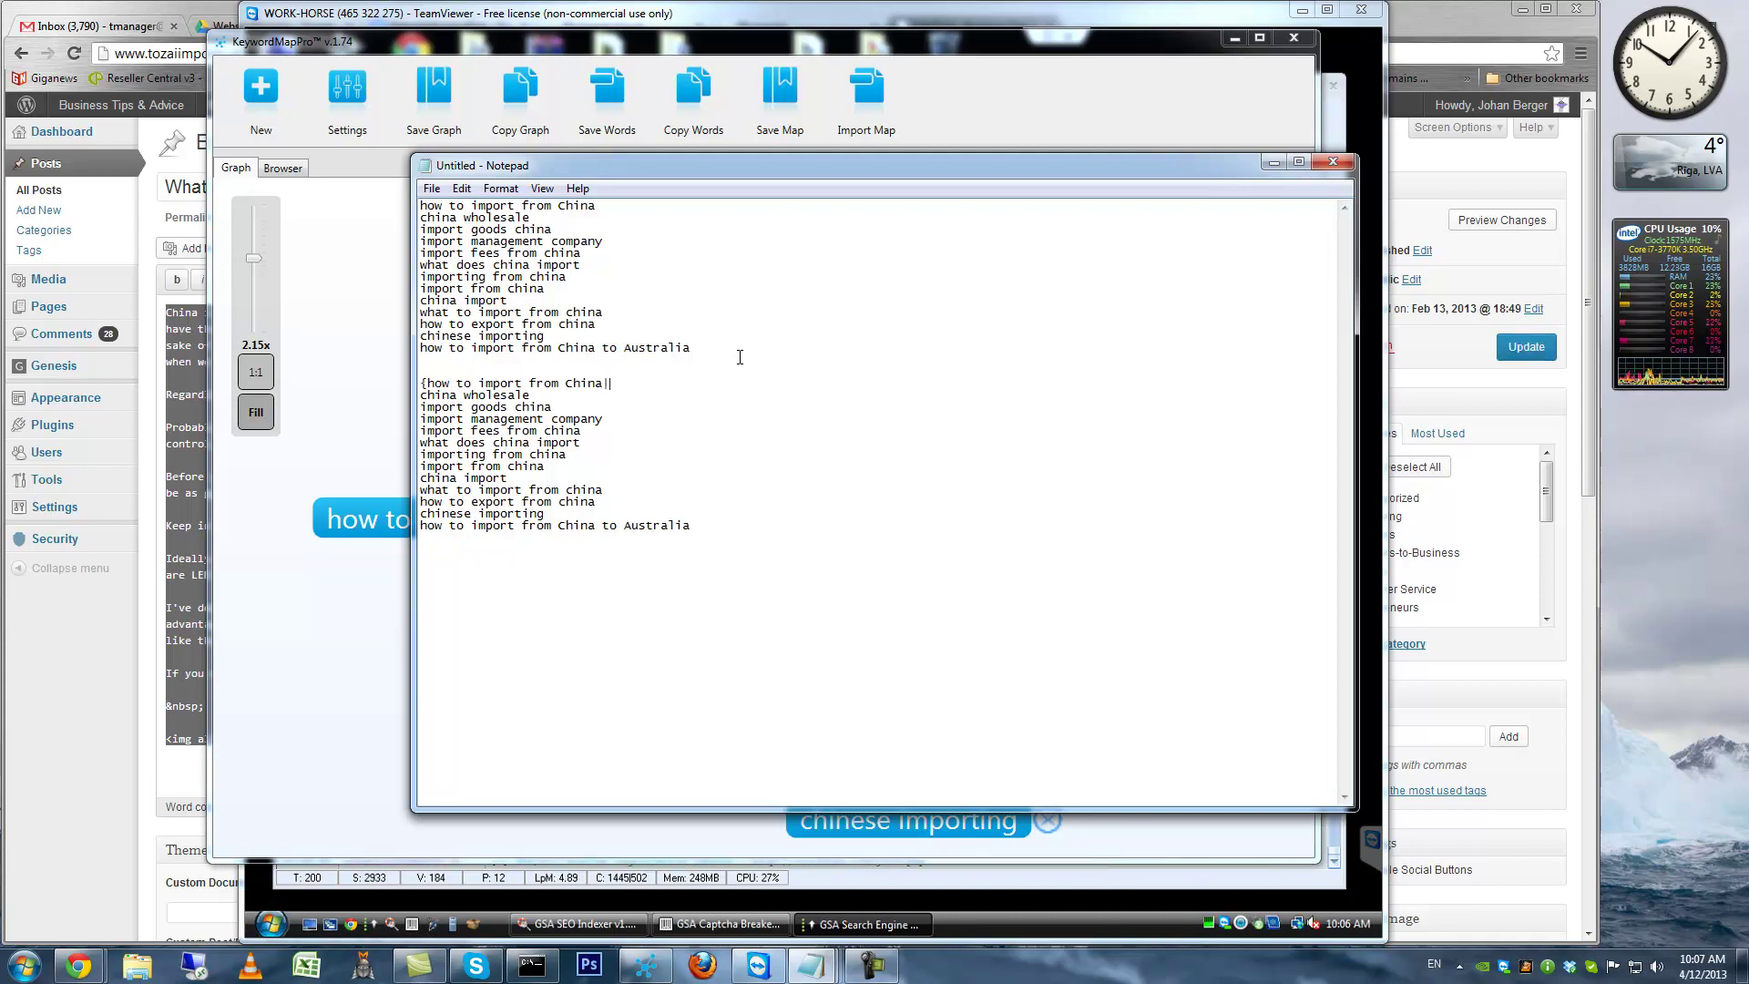
key("Delete")
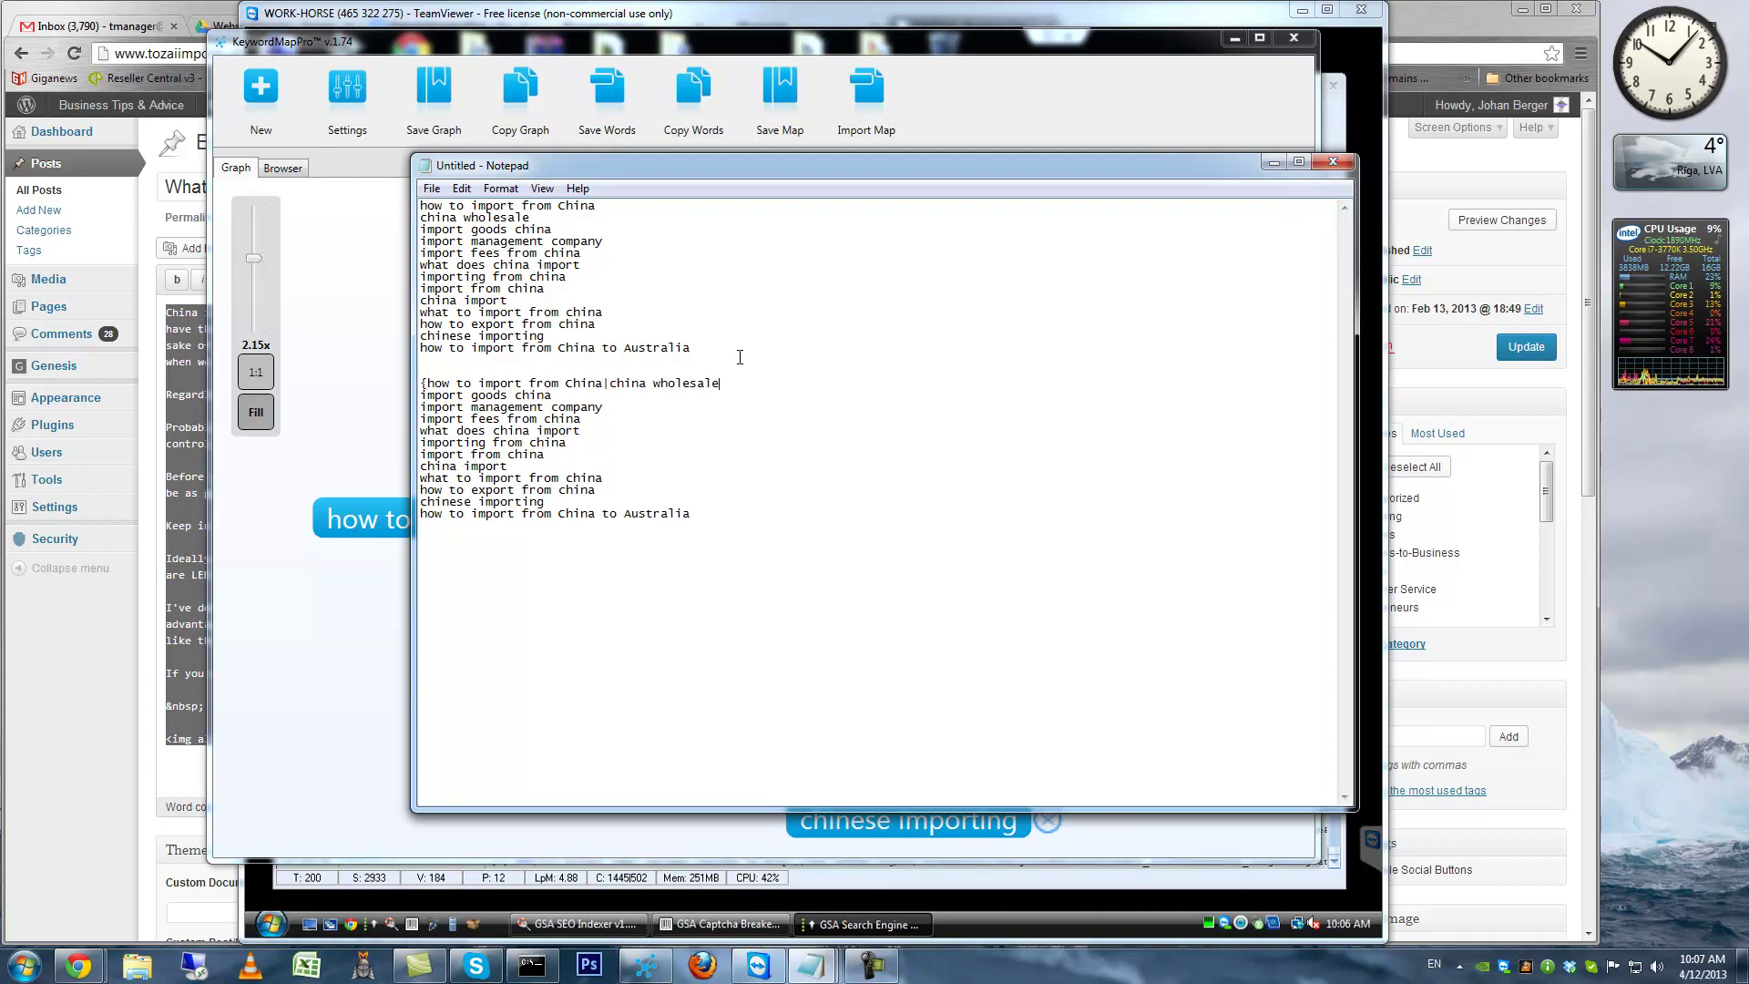
key("End")
type("|")
key("Delete")
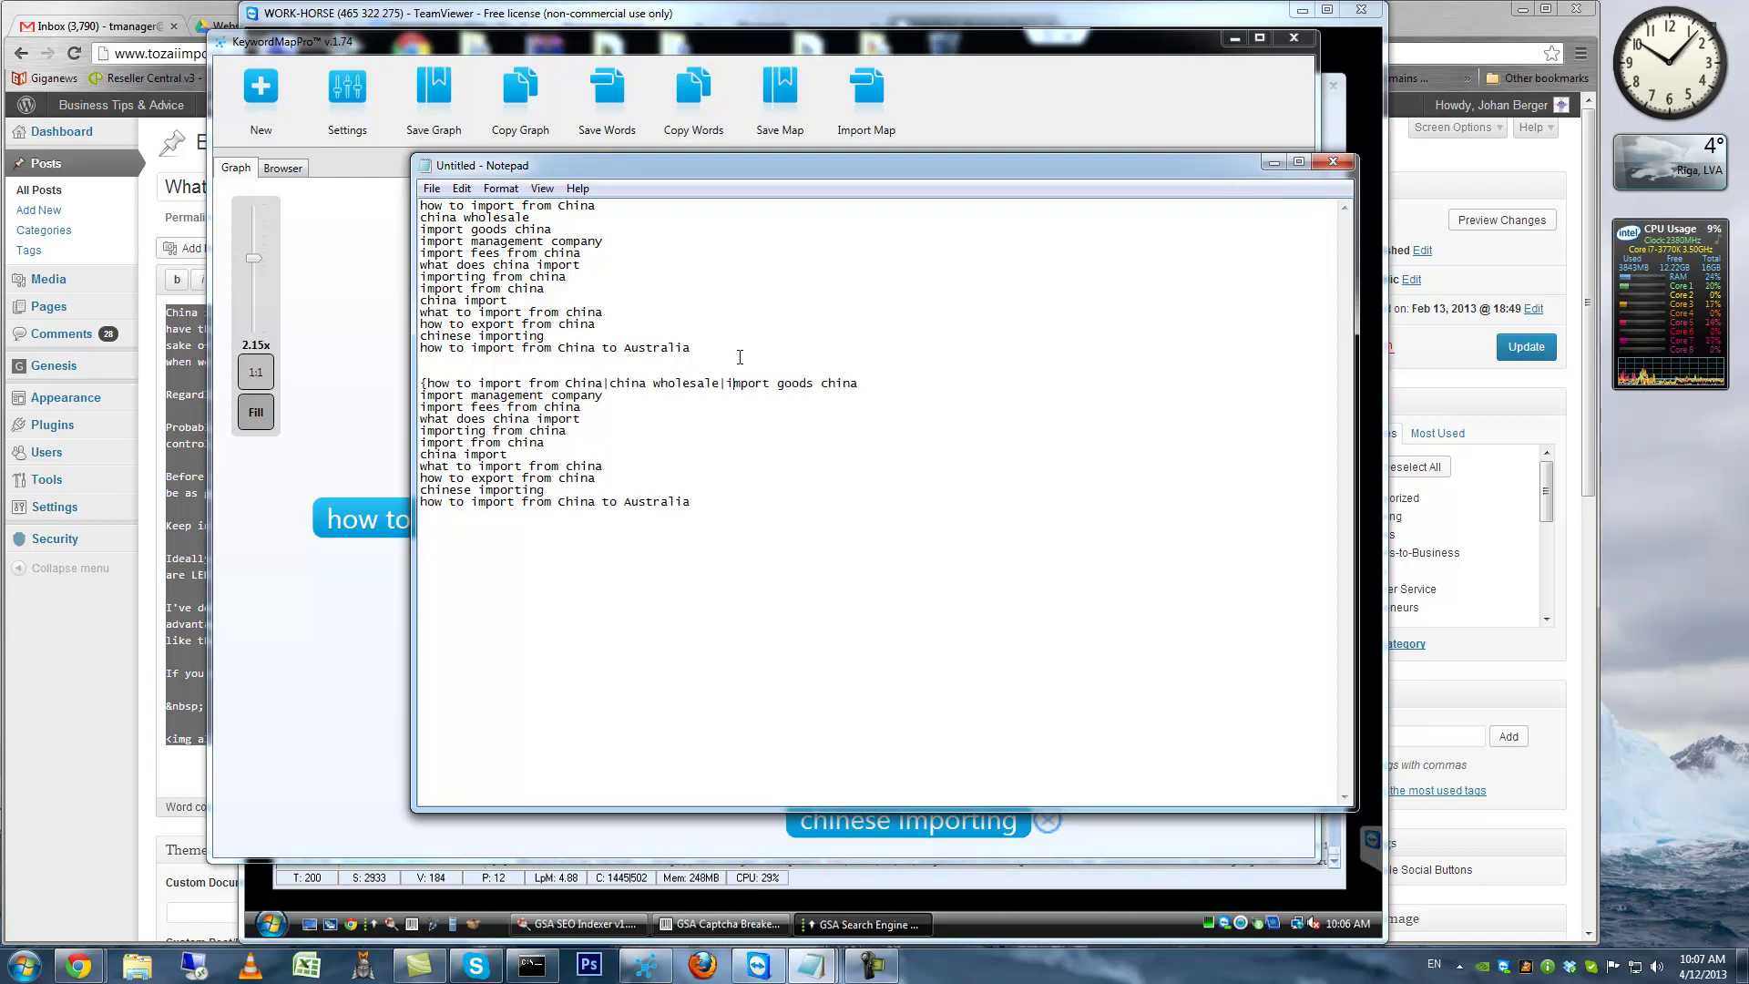
key("End")
type("|")
key("Delete")
Append "import fees from china" and "what does china import" to the joined keyword line, separated by "|"
key("Right")
key("Right")
key("Right")
key("Right")
key("Right")
key("Right")
key("Right")
key("Right")
key("Right")
key("Right")
key("Right")
key("Right")
key("Right")
key("Right")
key("Right")
key("Right")
key("Right")
key("Right")
key("Right")
key("Right")
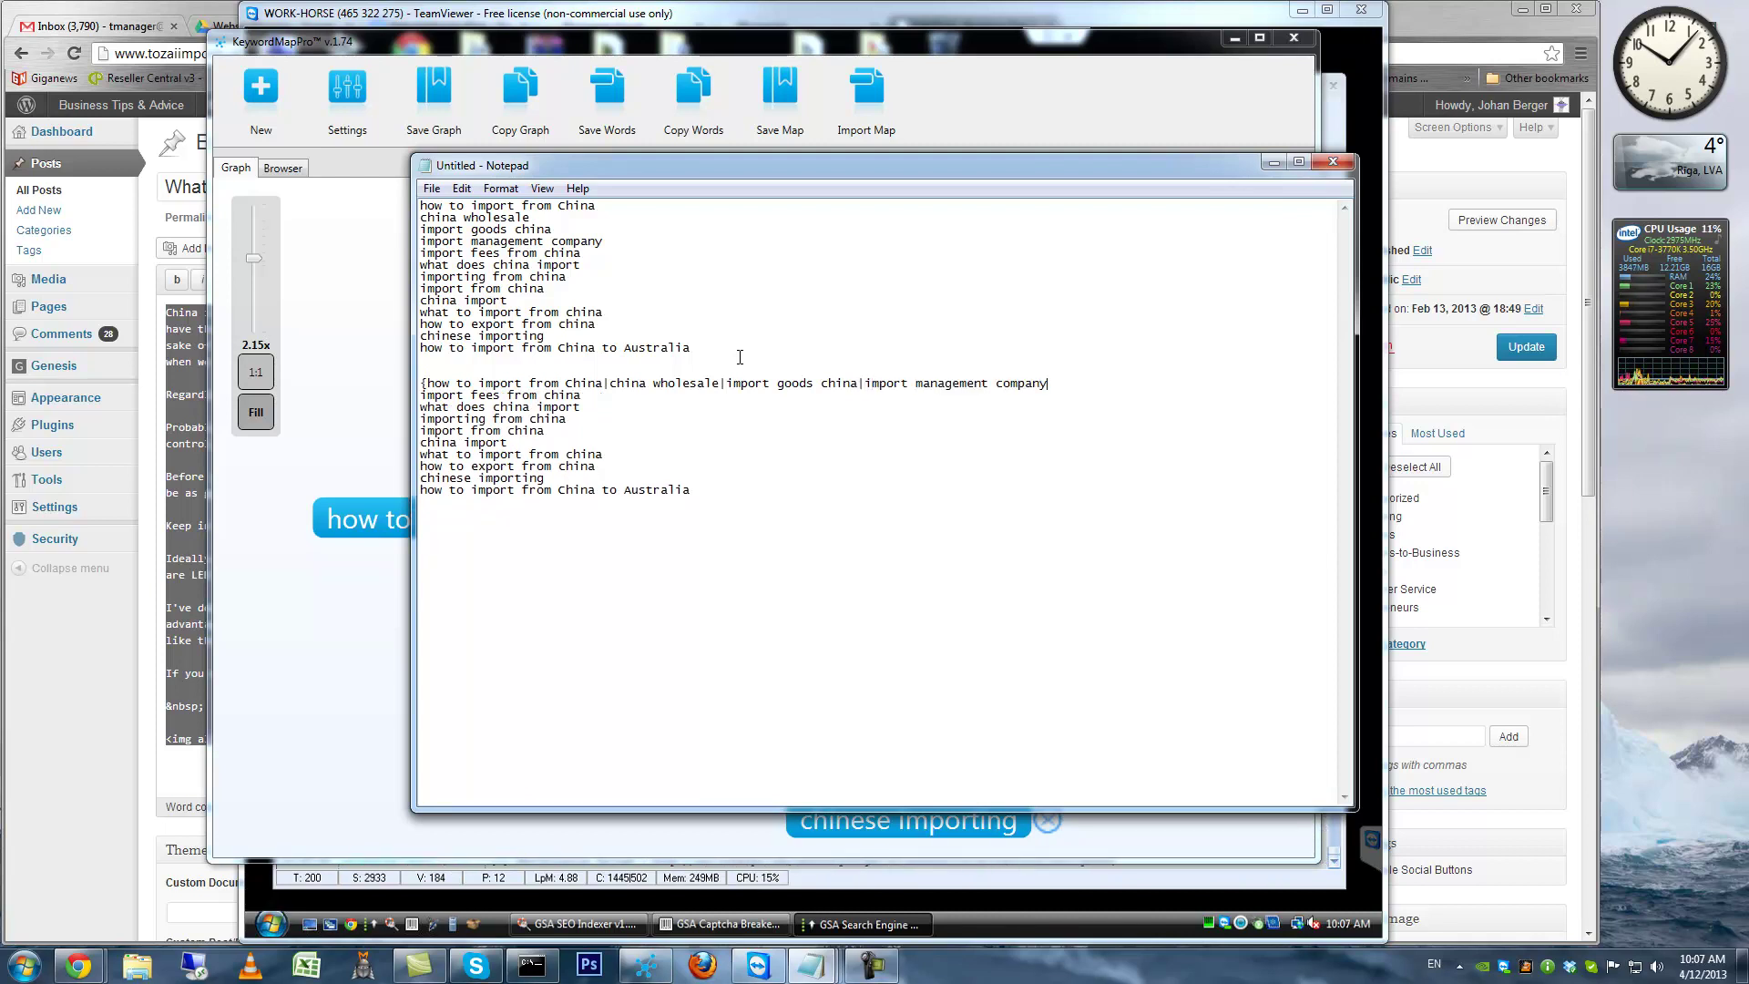
key("Right")
key("Delete")
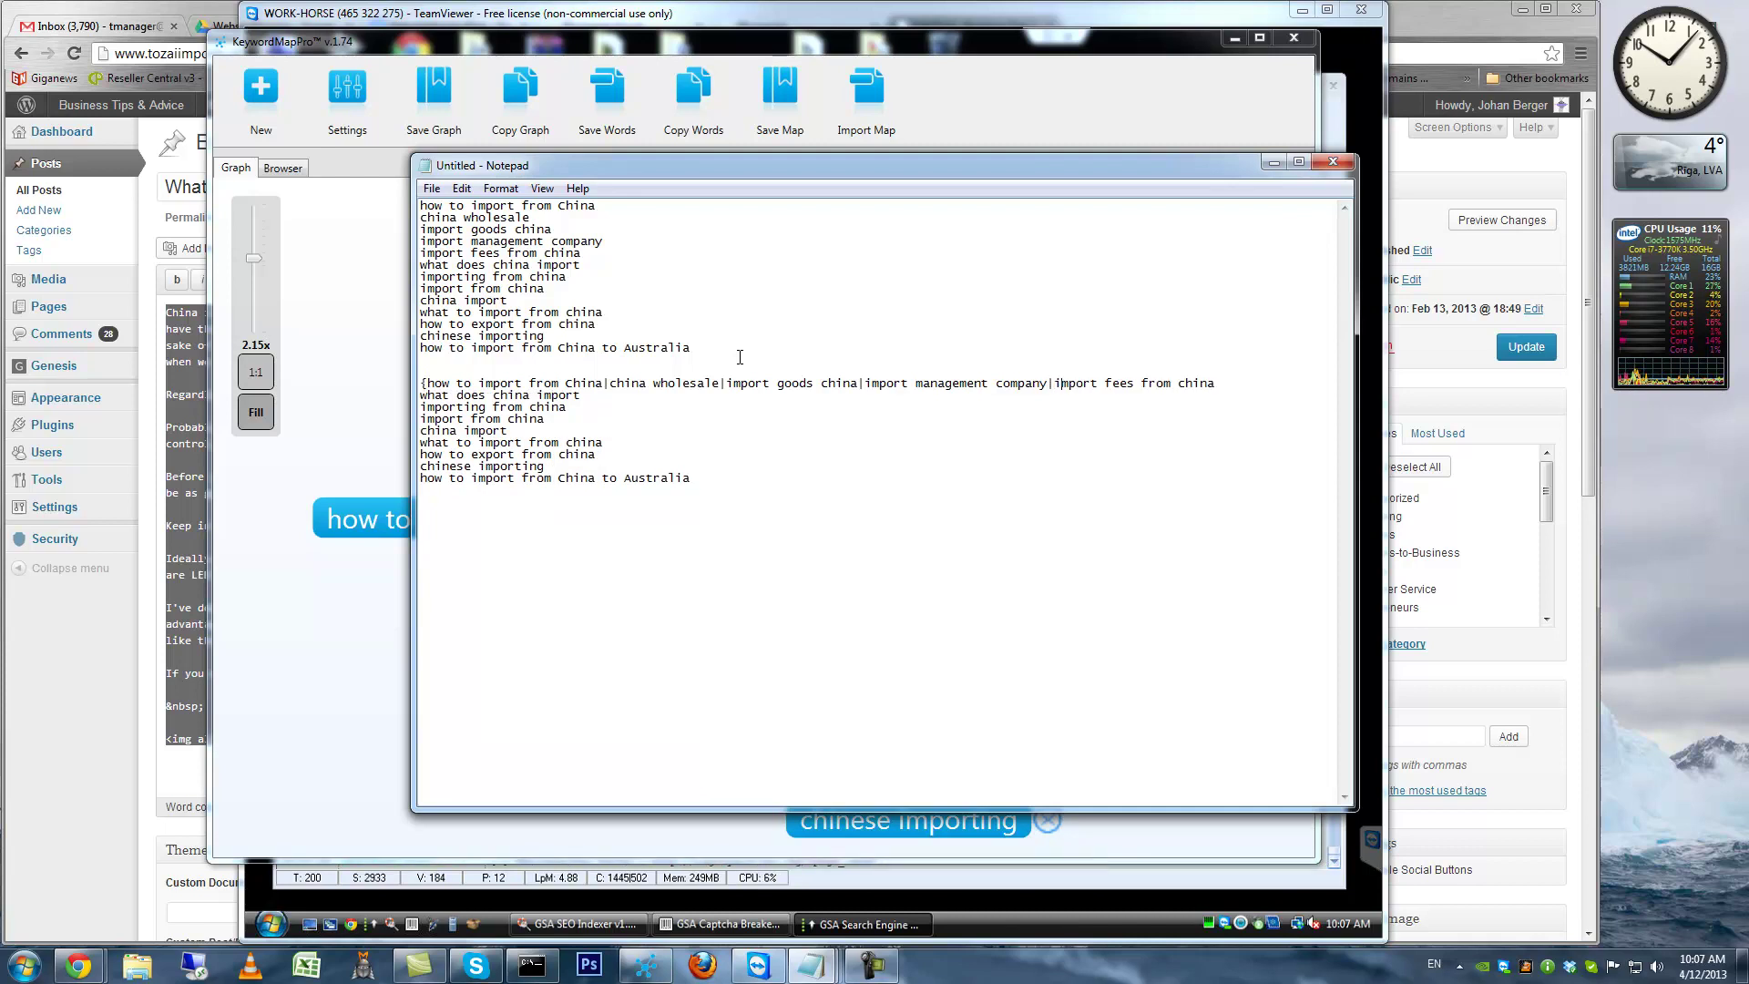
type("|")
key("Delete")
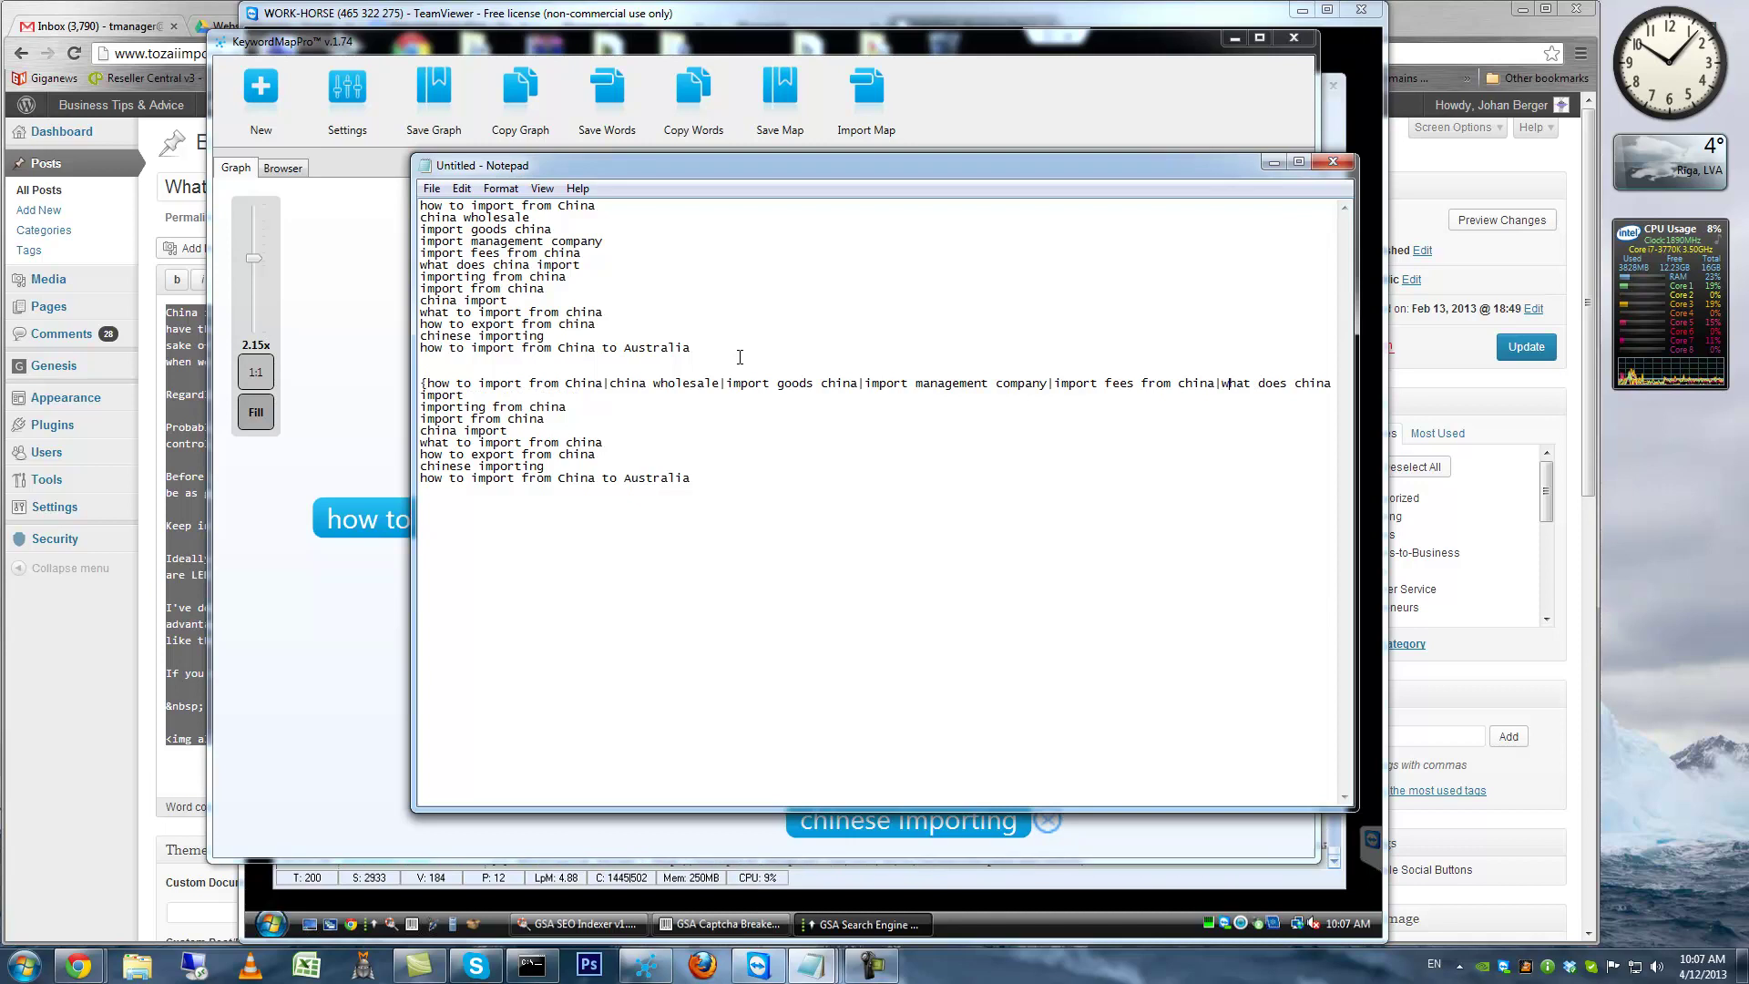
Join "importing from china" and "import from china" to the spin-syntax line with "|" separators
key("Down")
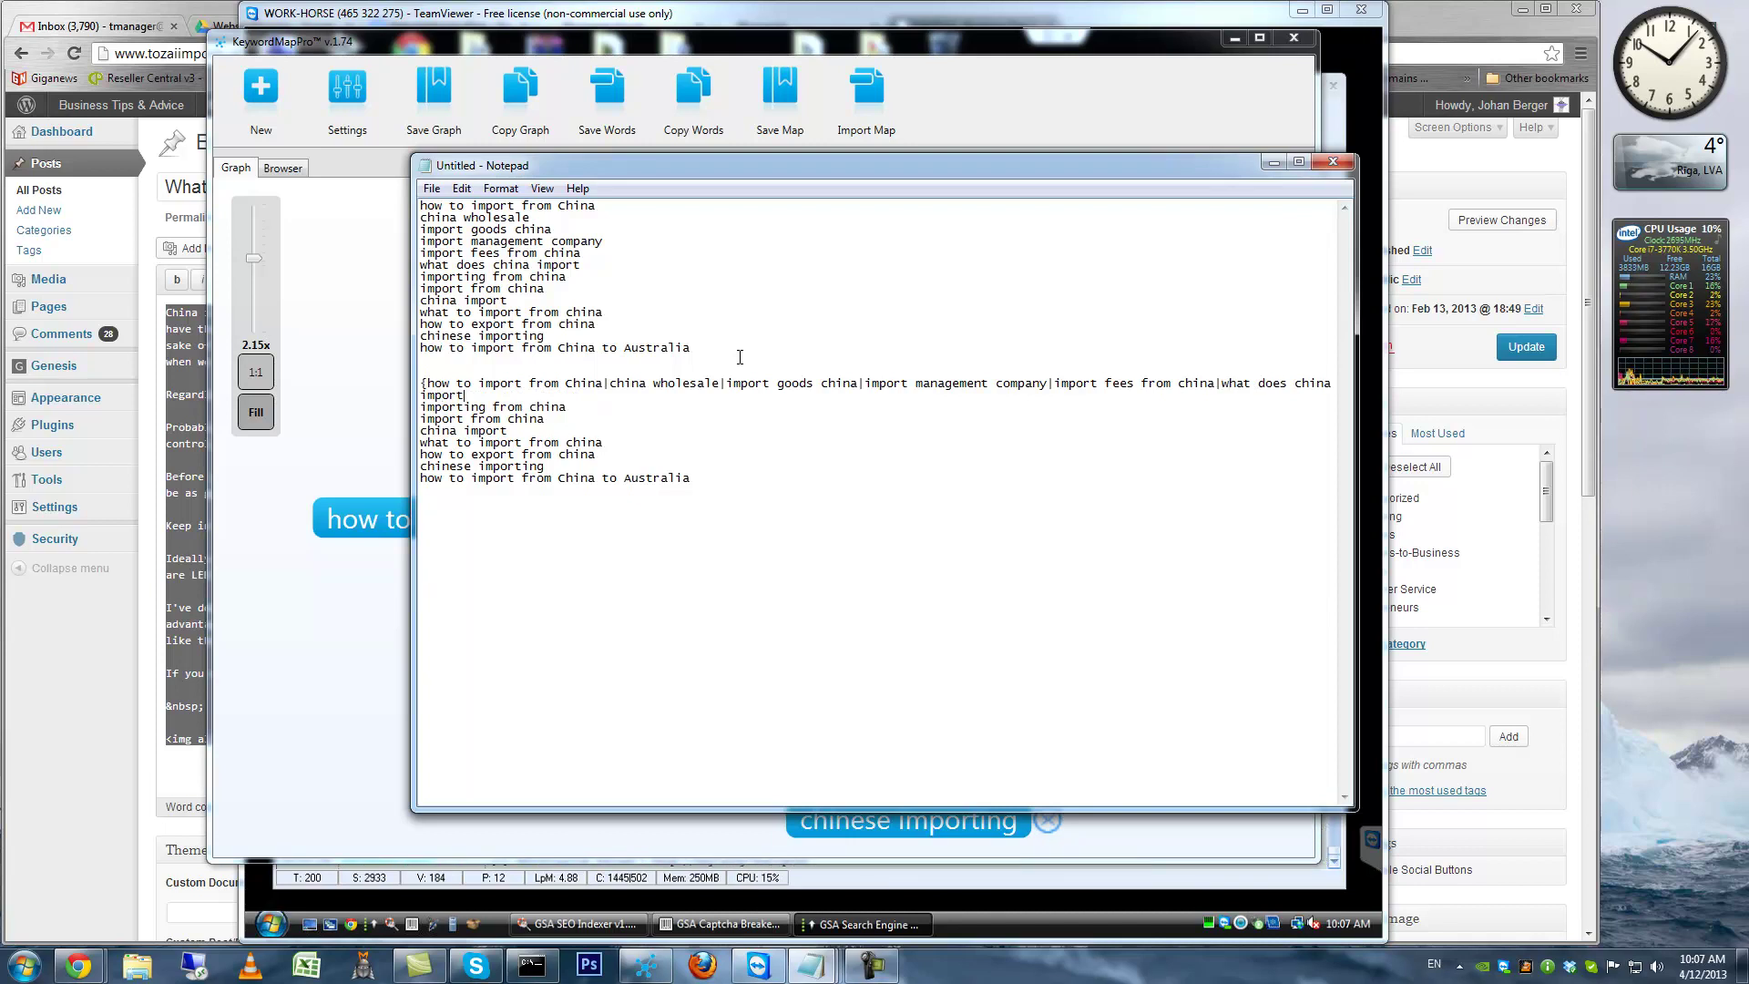
key("Delete")
key("ctrl+Right")
key("ctrl+Right")
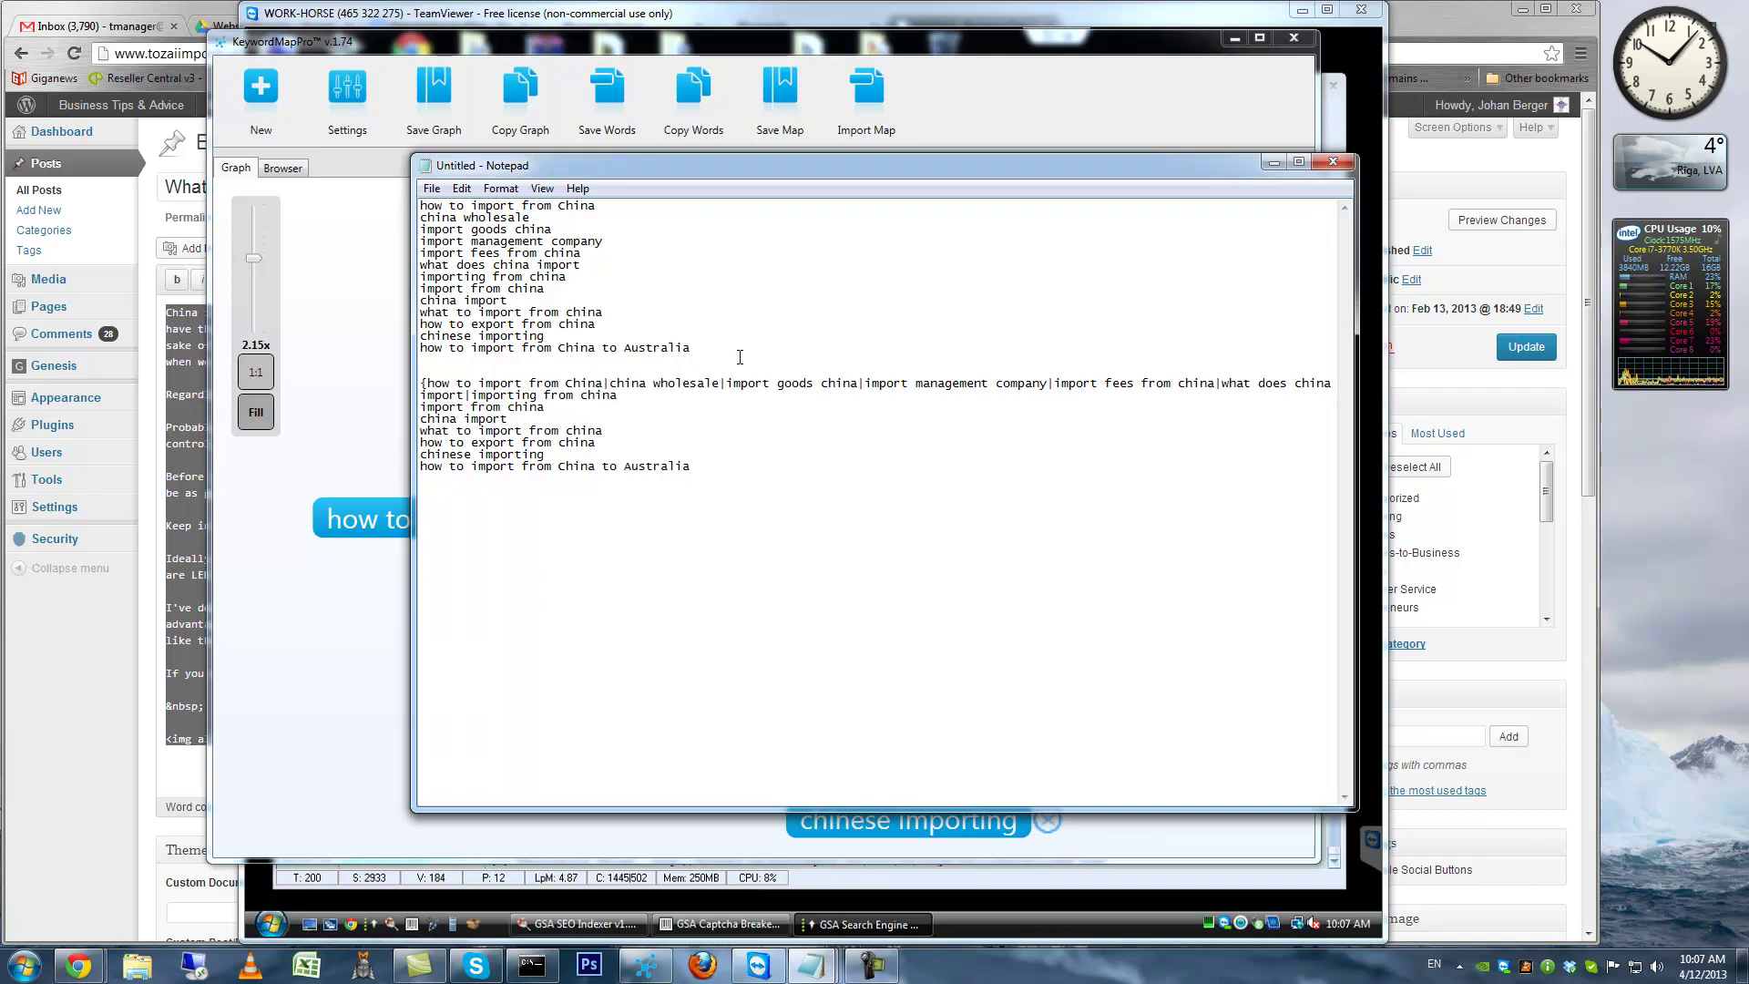
key("Delete")
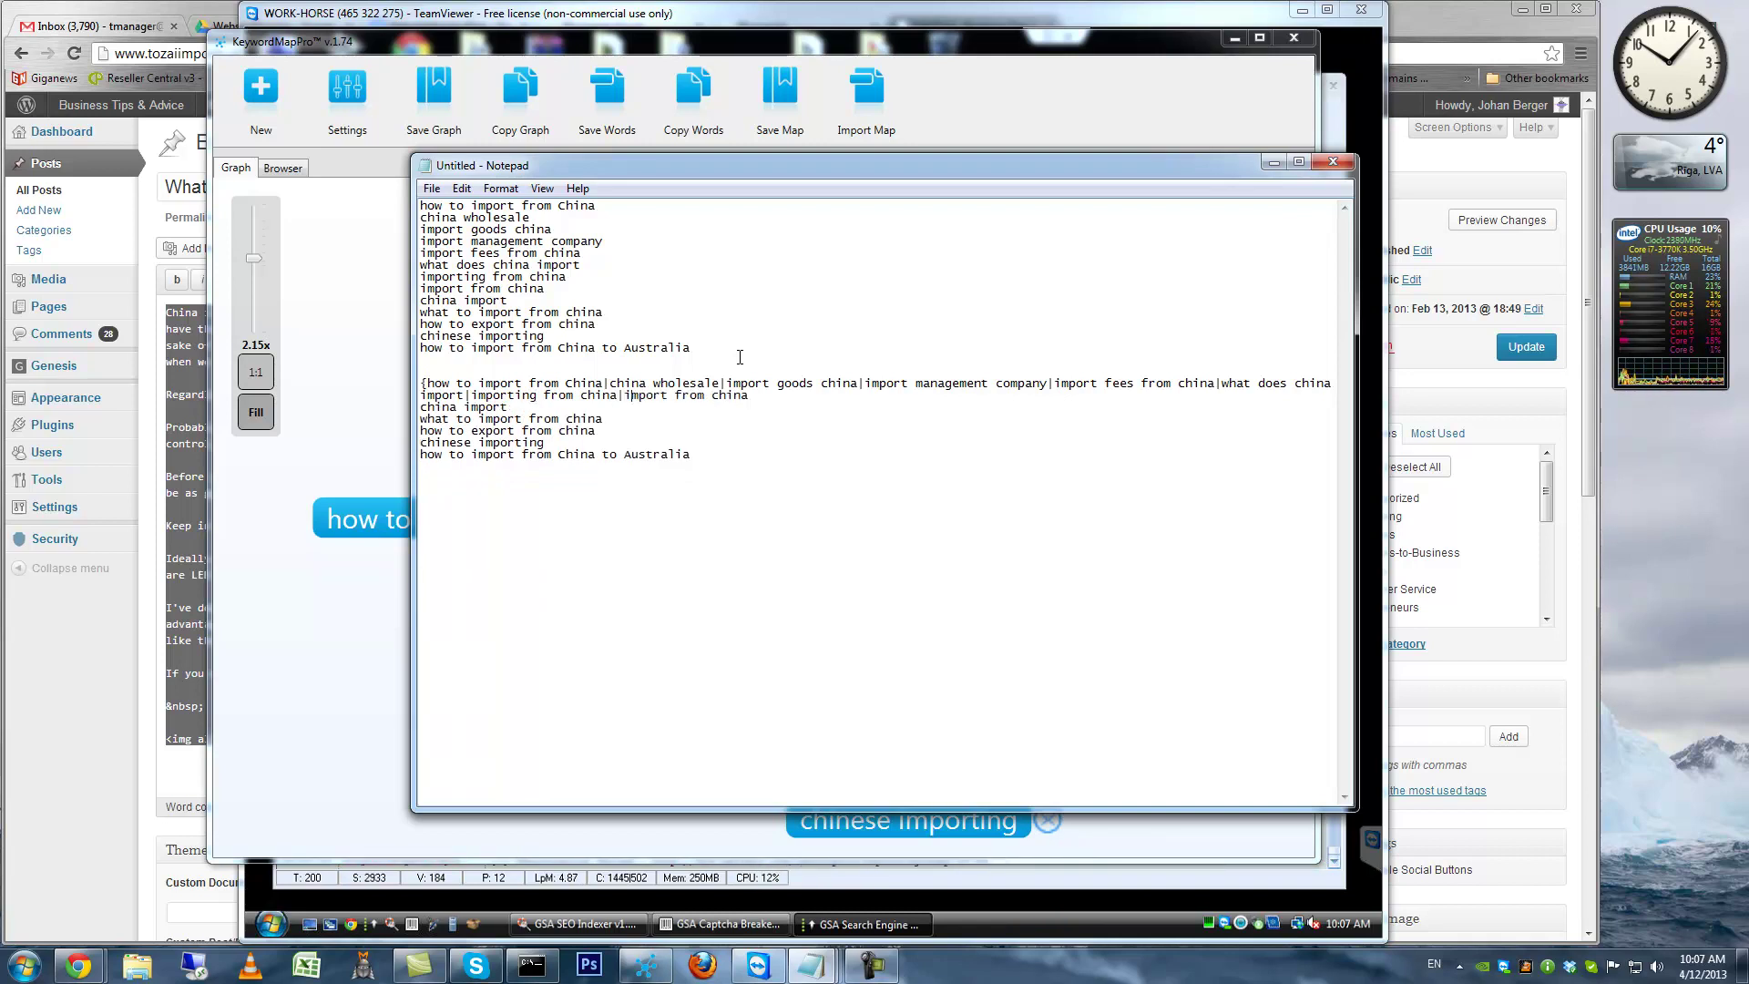
Add "china import" and "what to import from china" to the spin-syntax line, each preceded by "|"
key("Delete")
type("|")
key("Right")
key("Right")
key("Right")
key("Right")
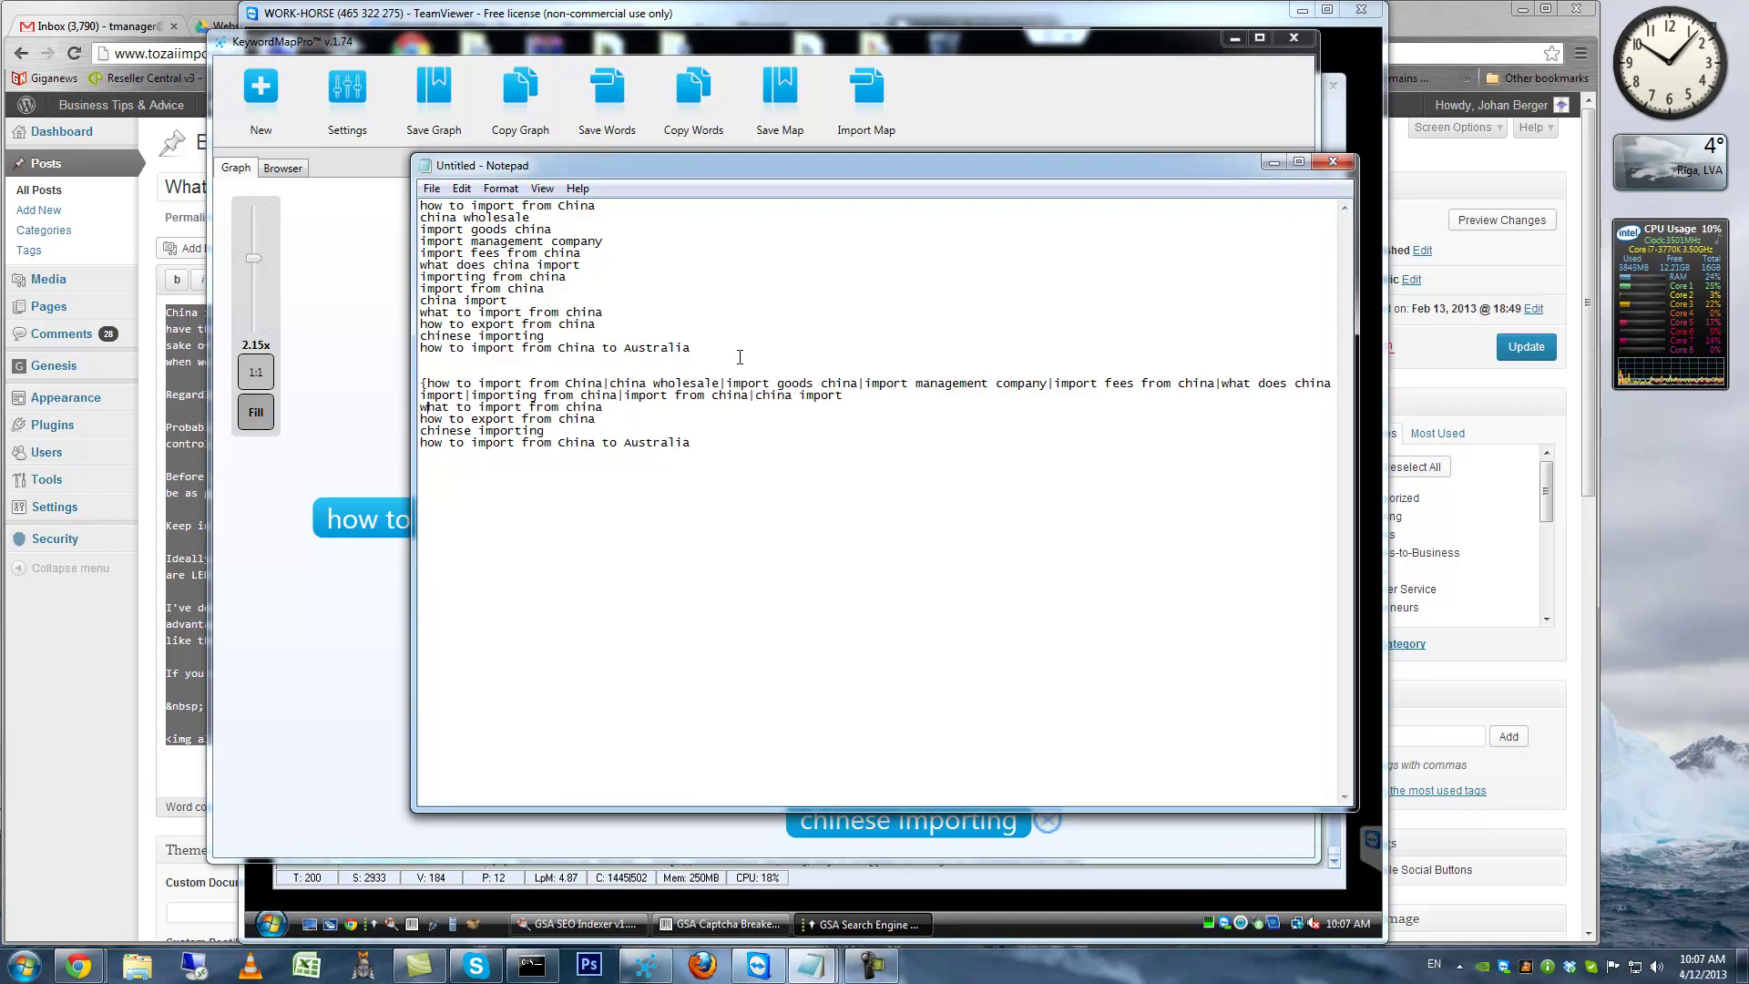
key("Delete")
type("|what to import from china|")
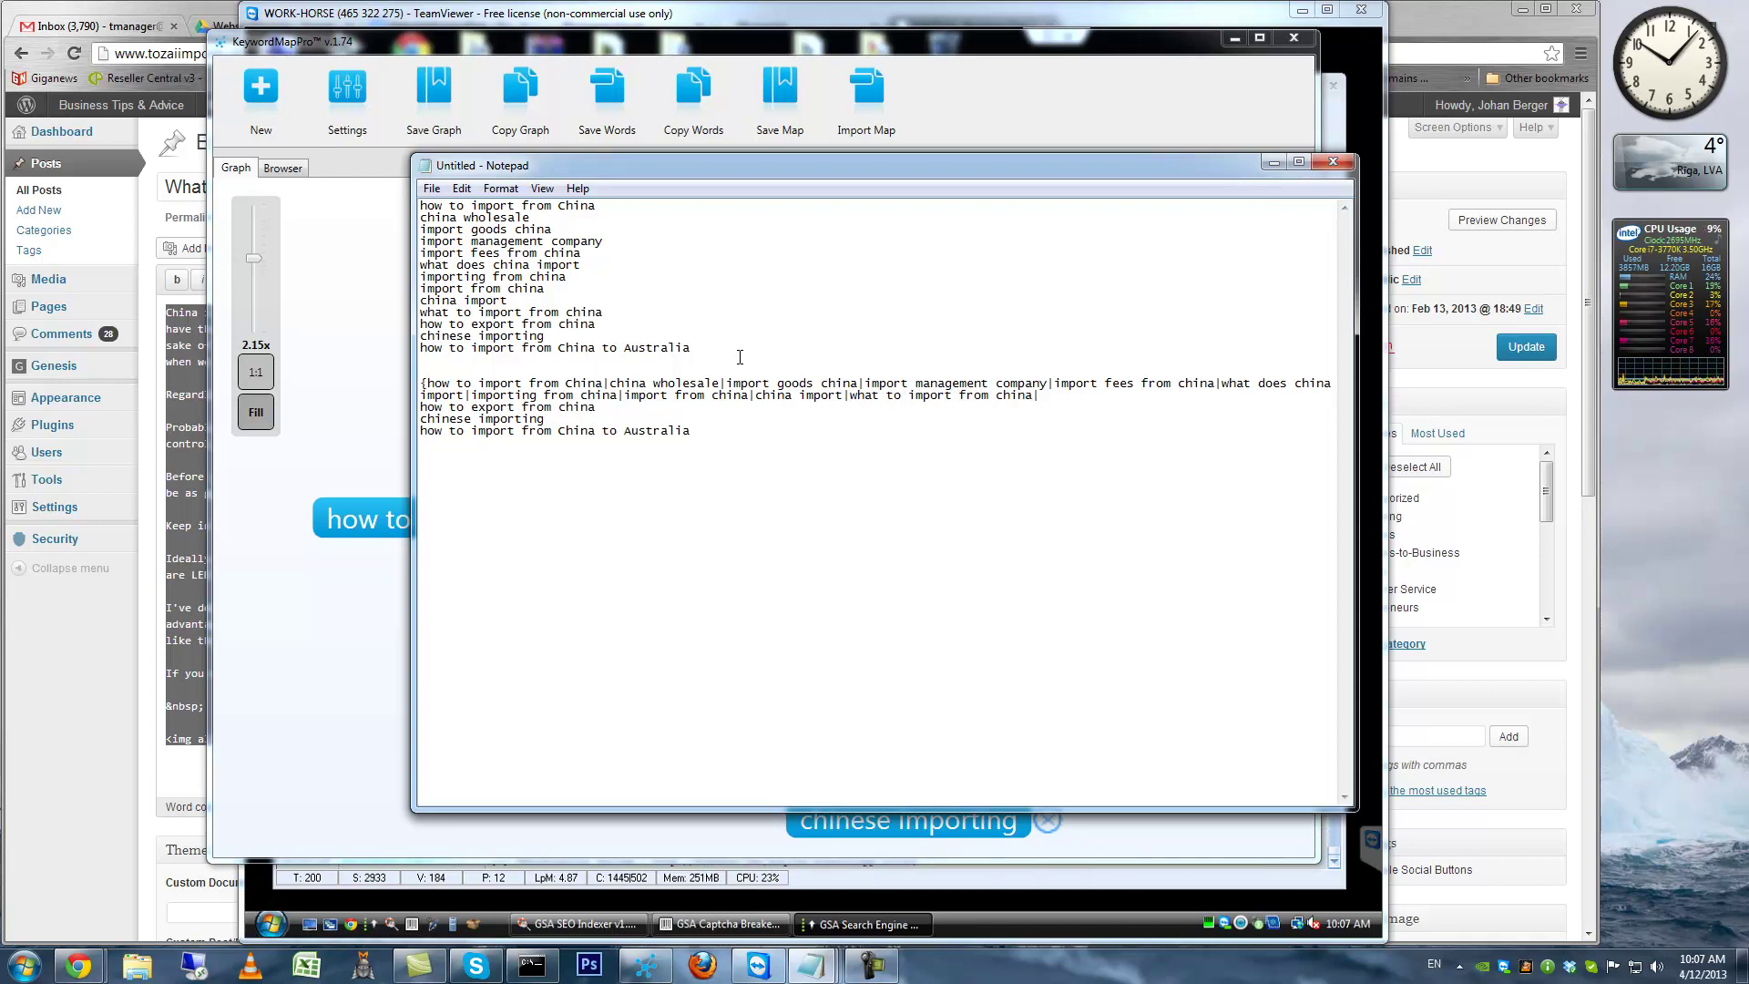
Join the last three keywords, from "how to export from china" on, with "|" separators and close the spin syntax with "}"
key("Delete")
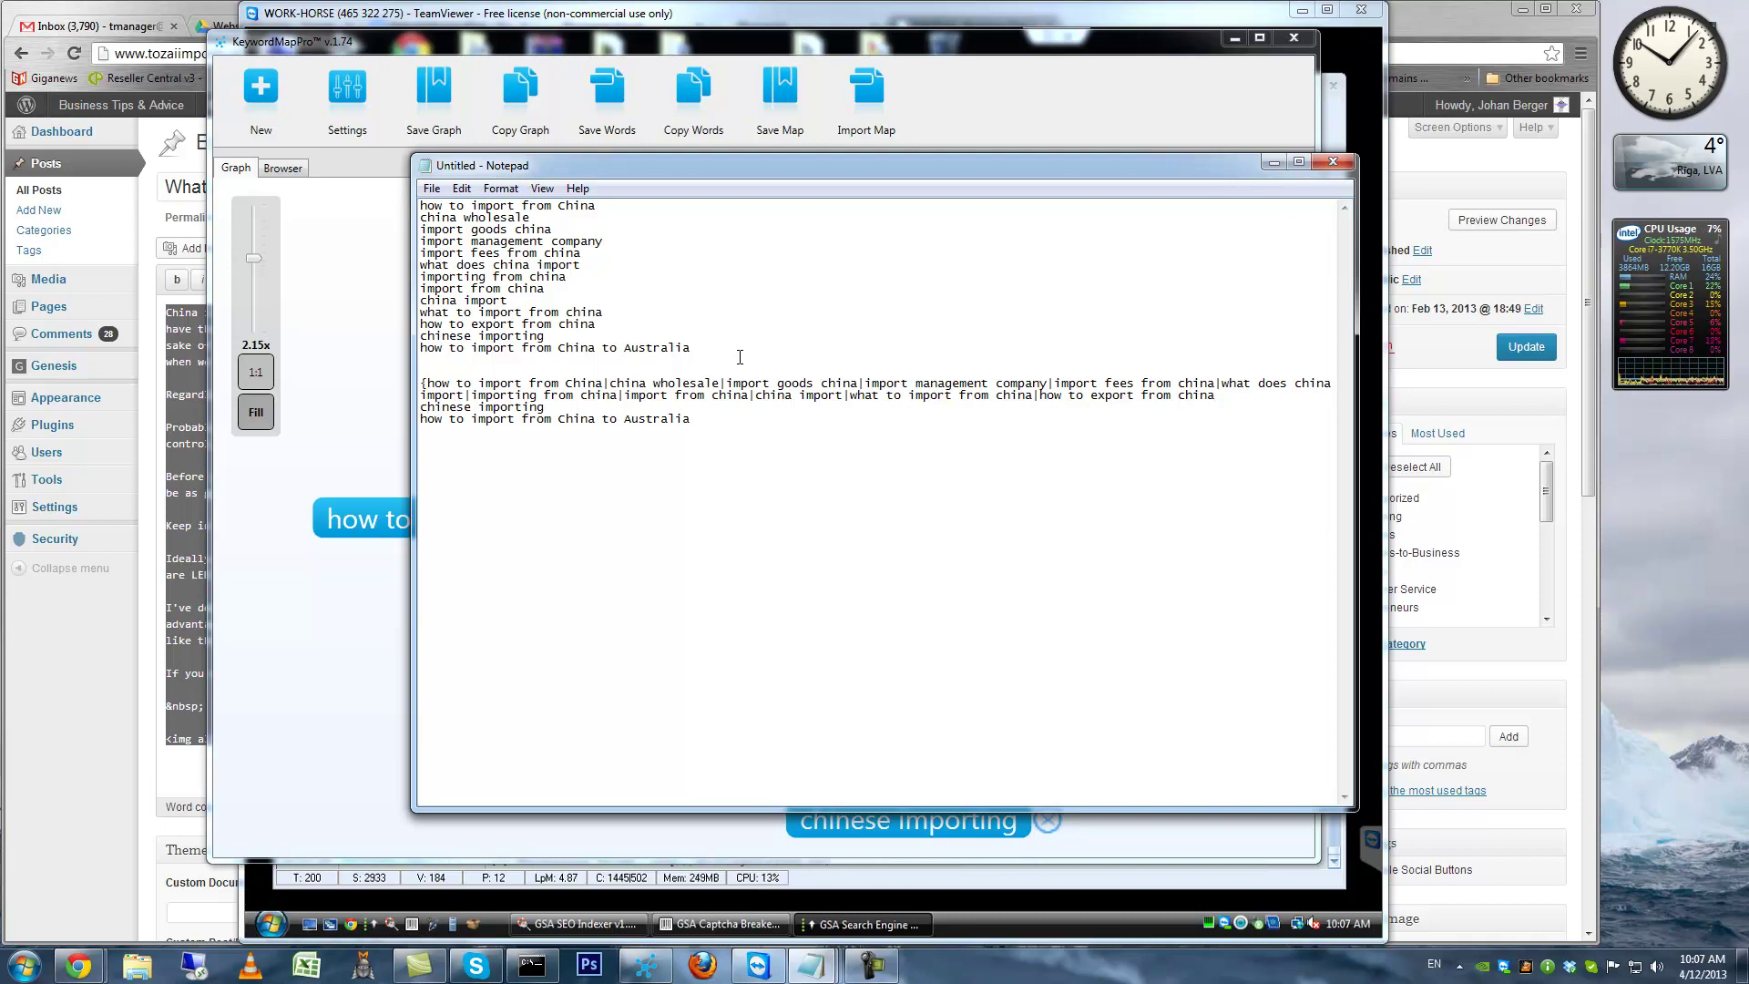
key("Delete")
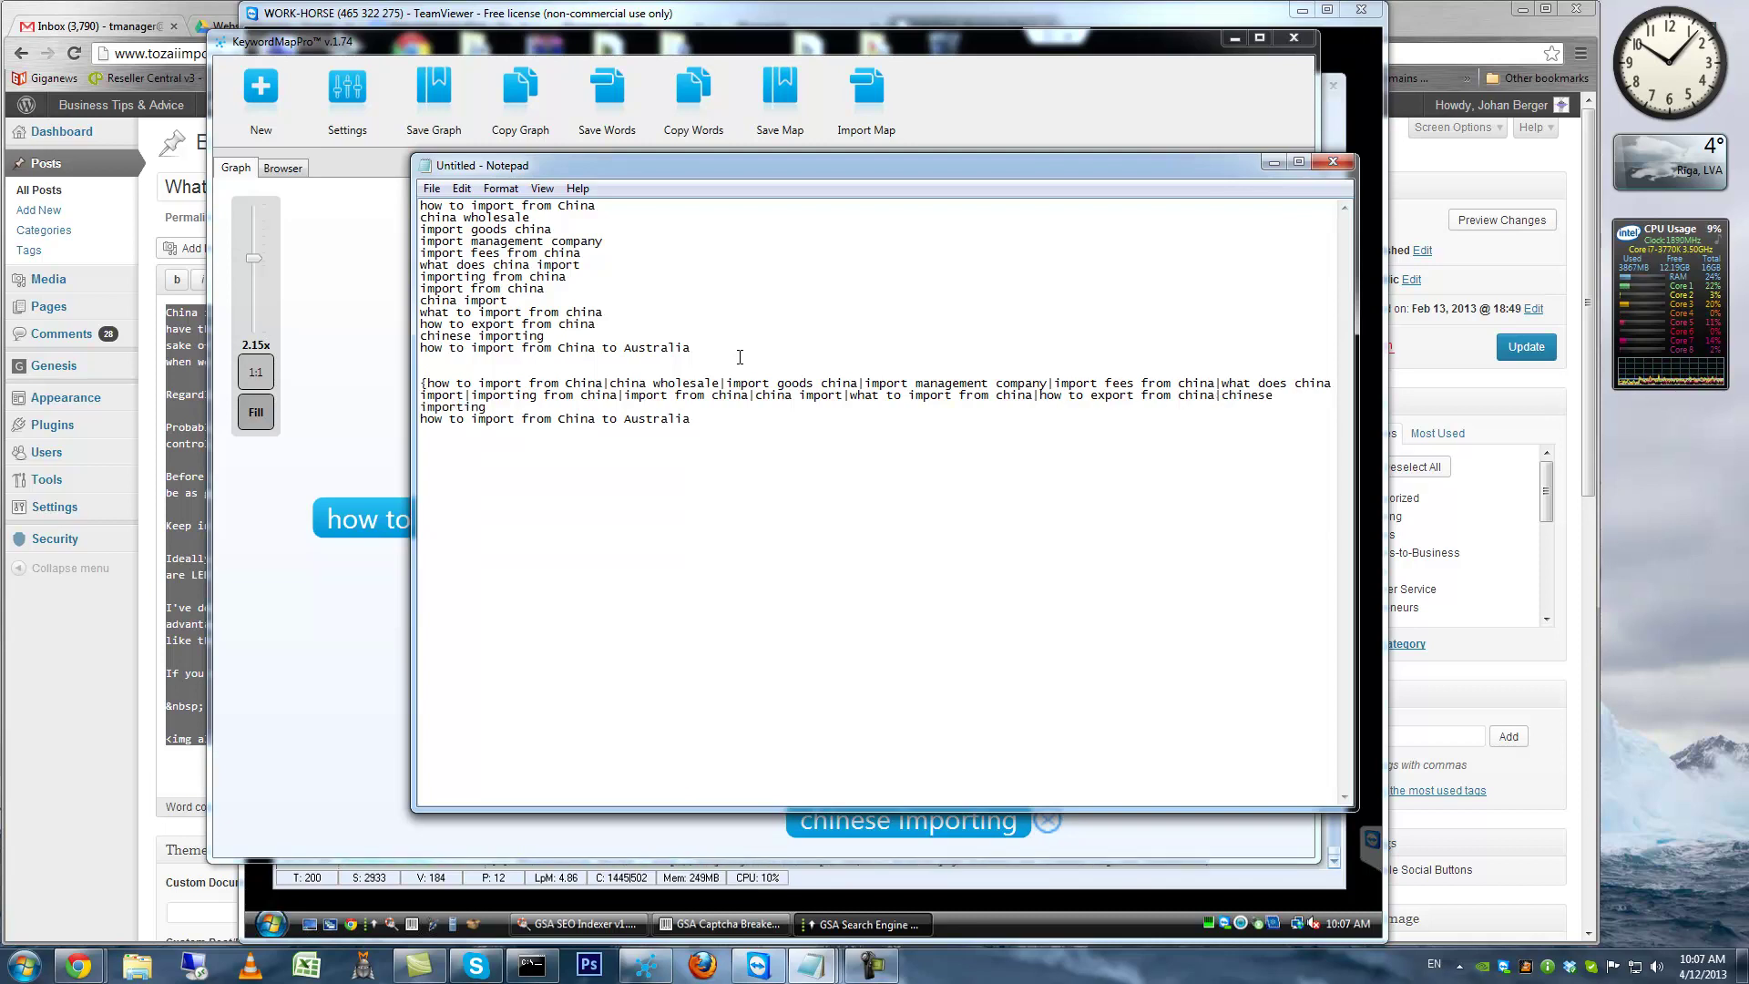
key("End")
type("|")
key("Delete")
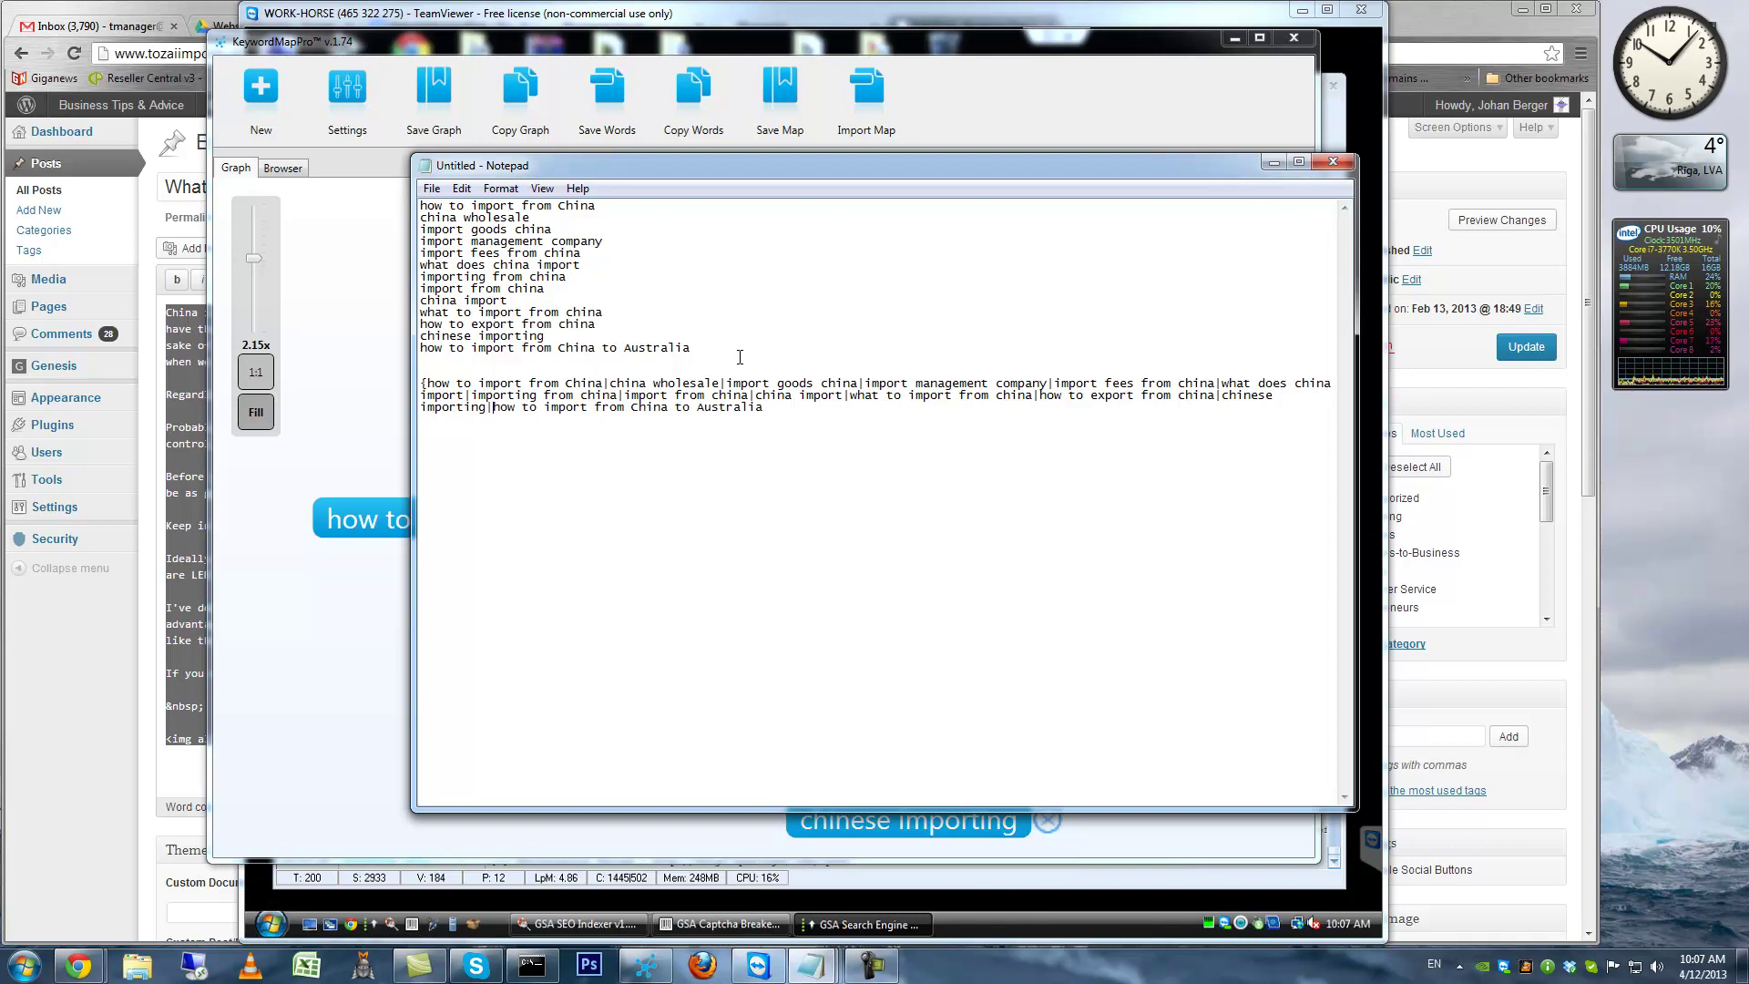
type("}")
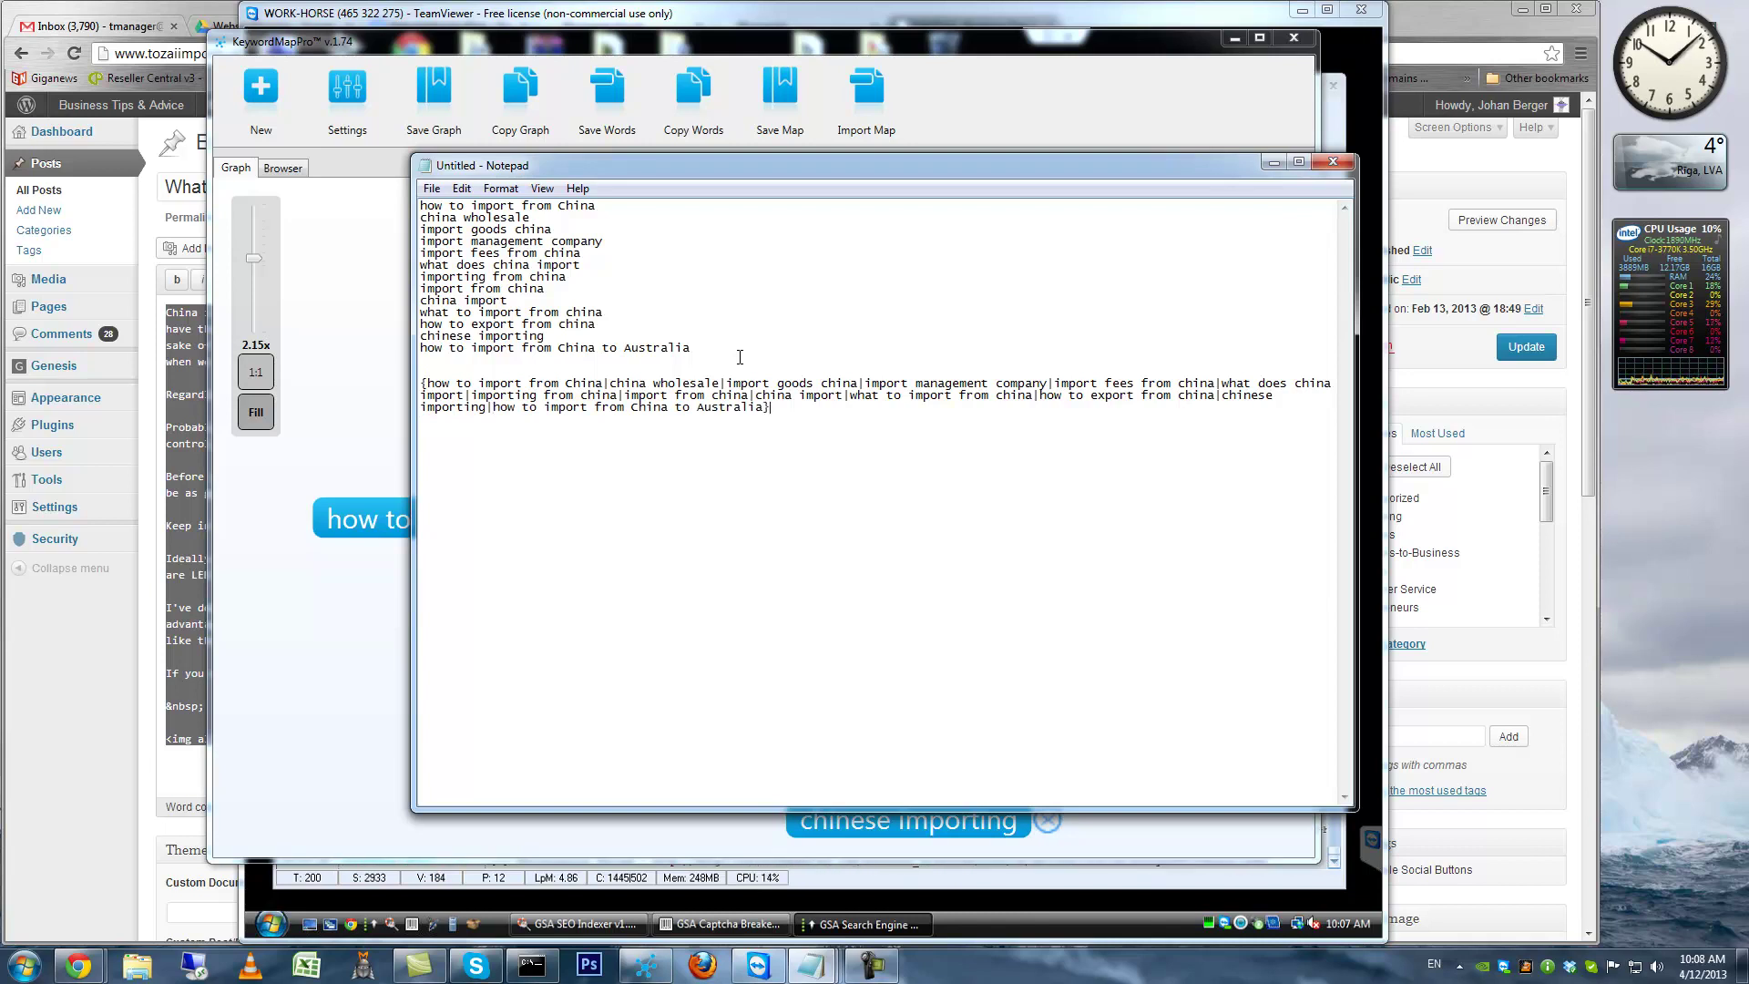
left_click_drag(783, 410, 405, 388)
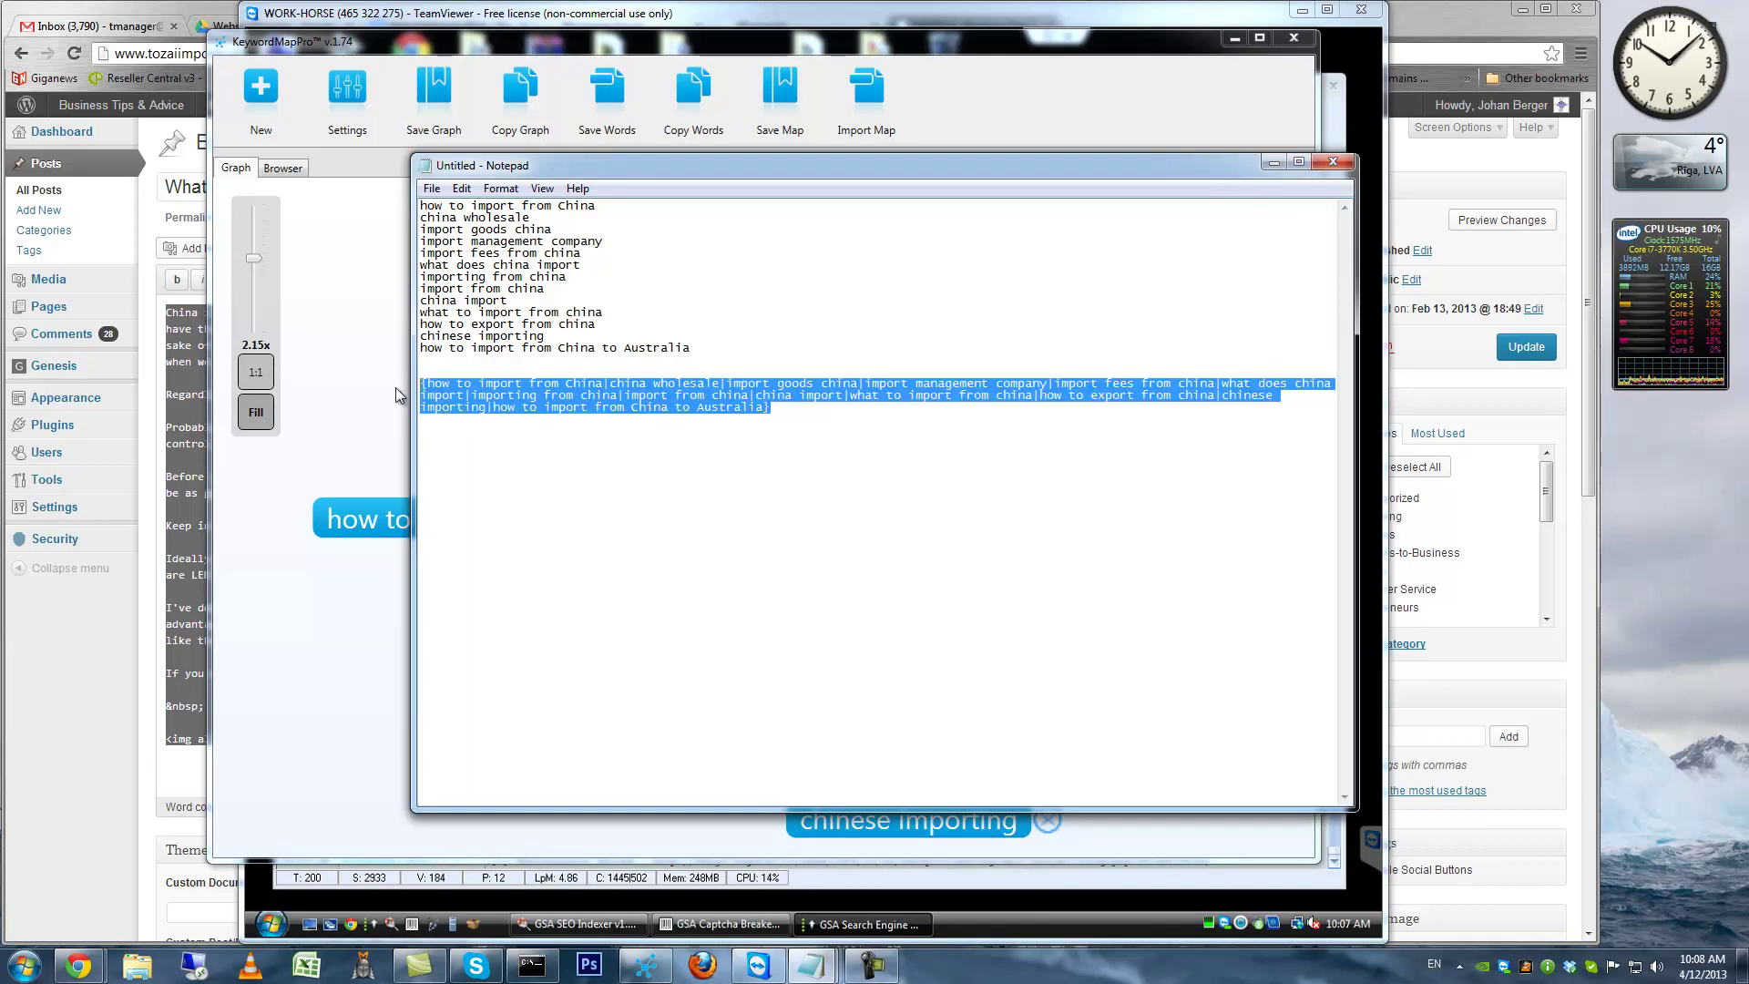
left_click_drag(722, 354, 414, 205)
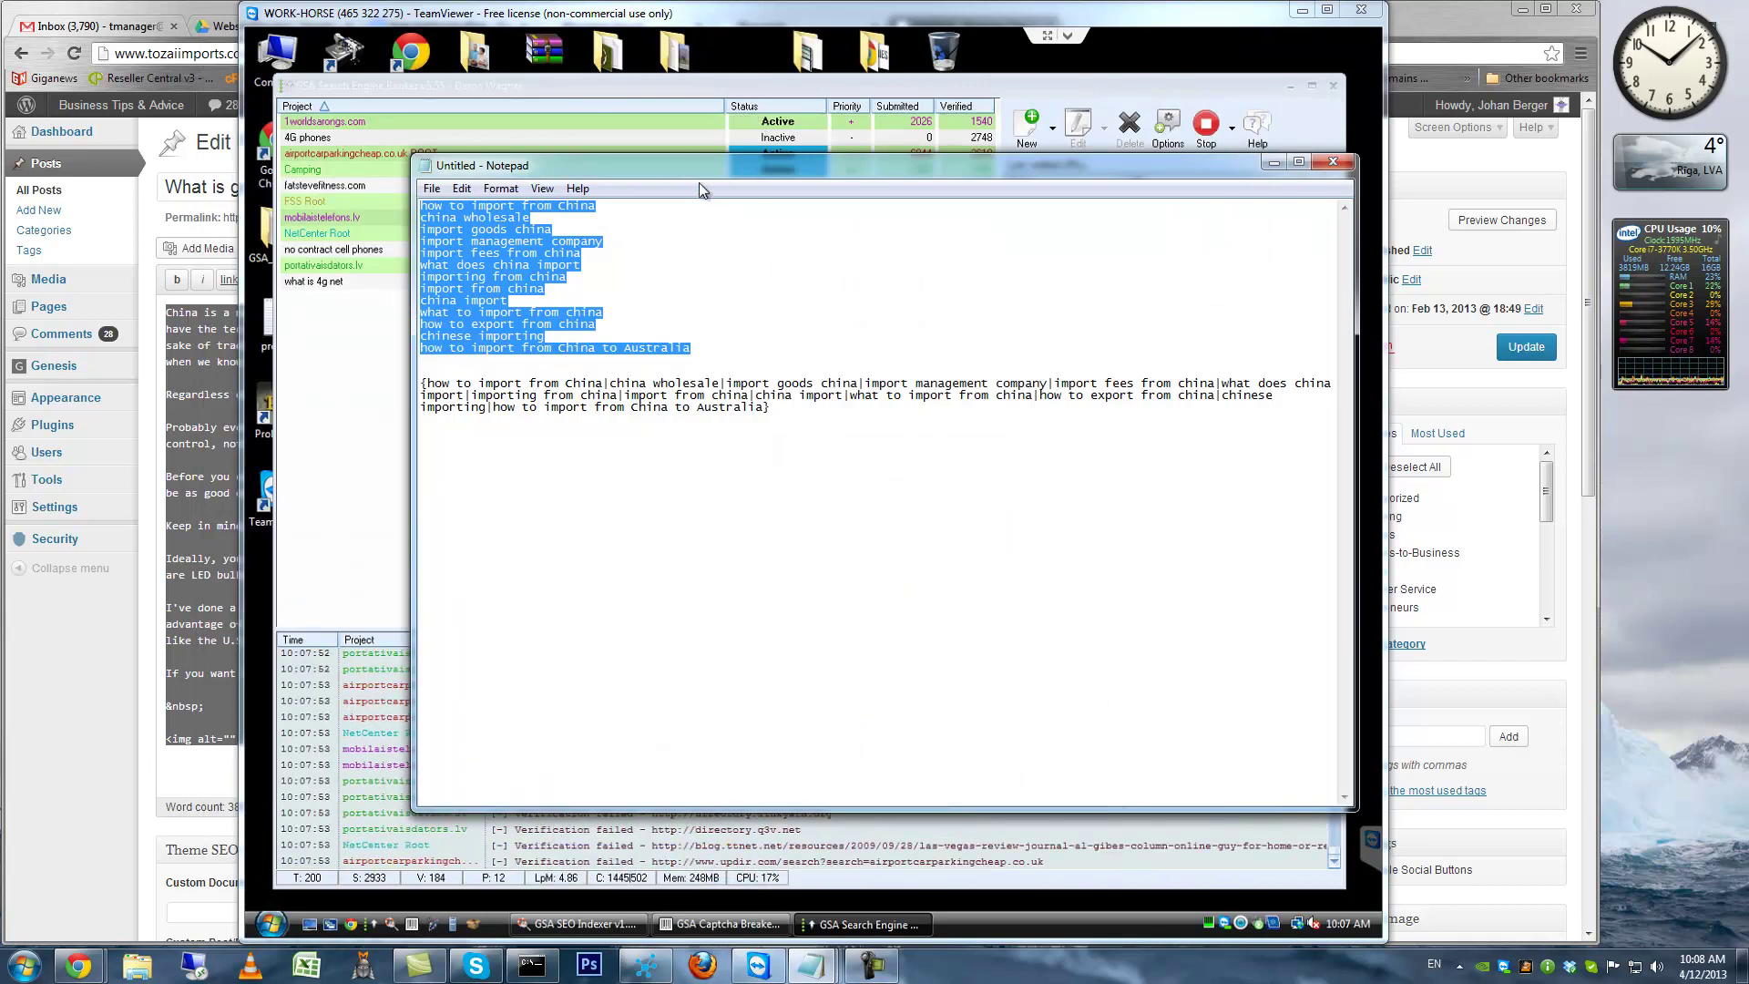
Switch to GSA Search Engine Ranker on the remote desktop and open the settings for a new project
left_click(718, 85)
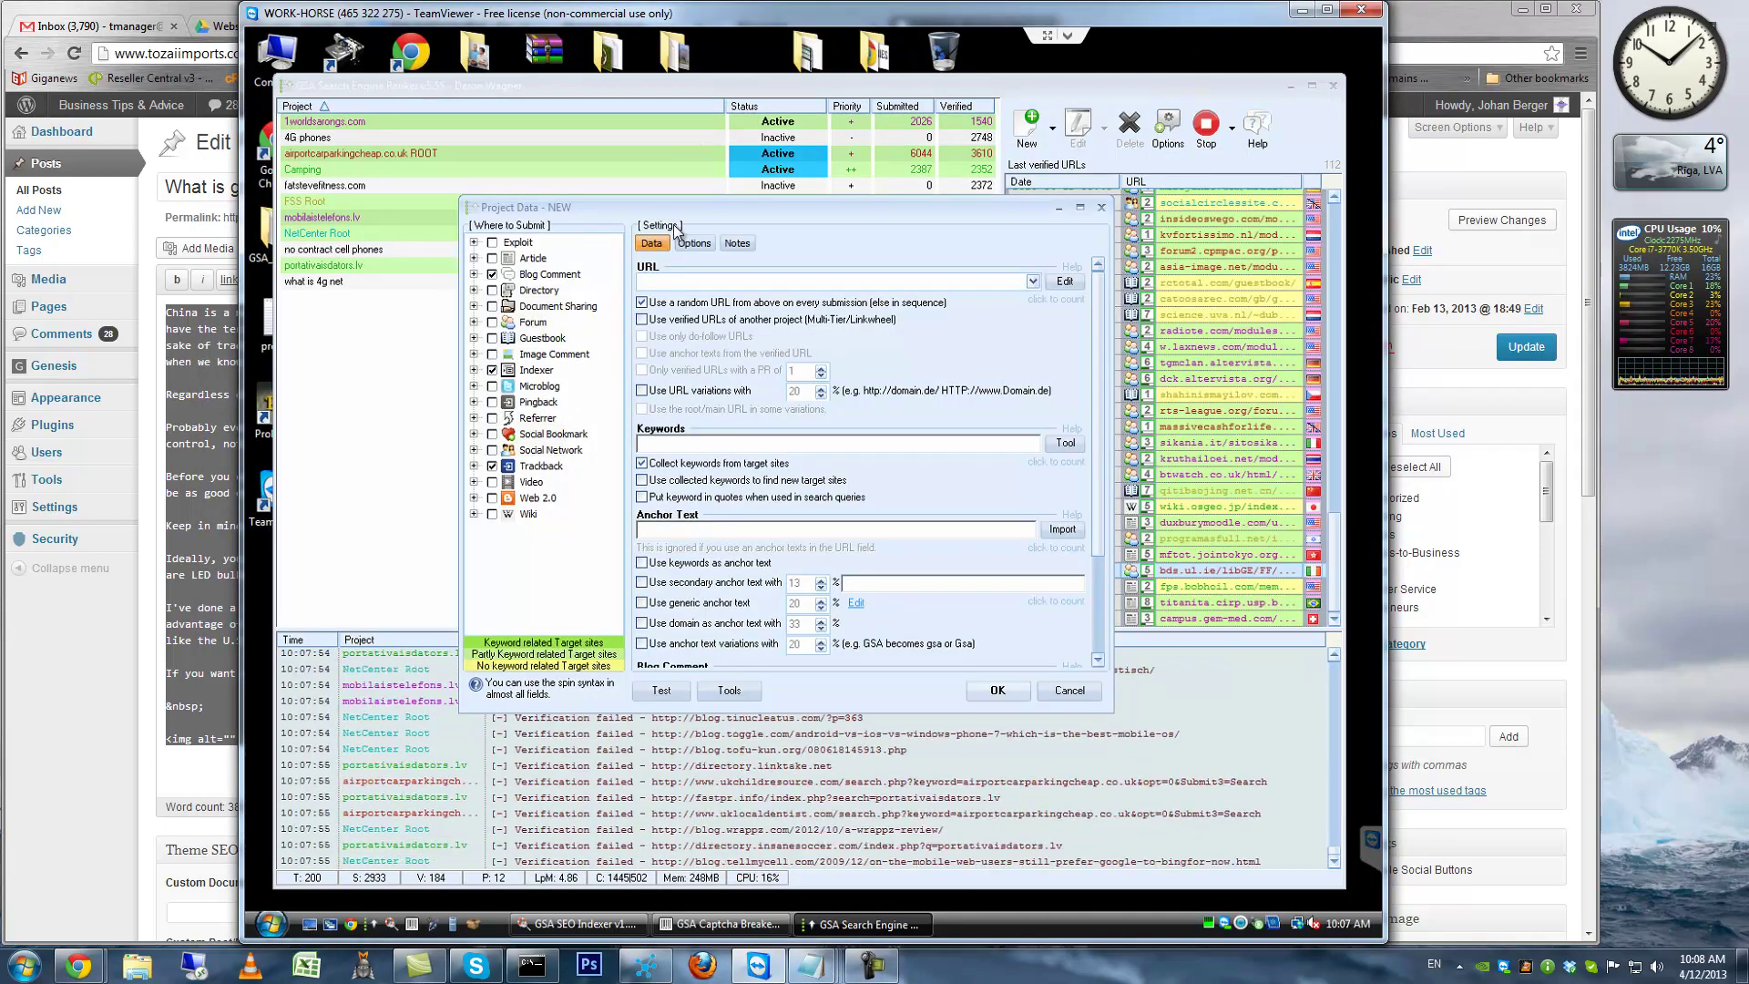
left_click(1101, 208)
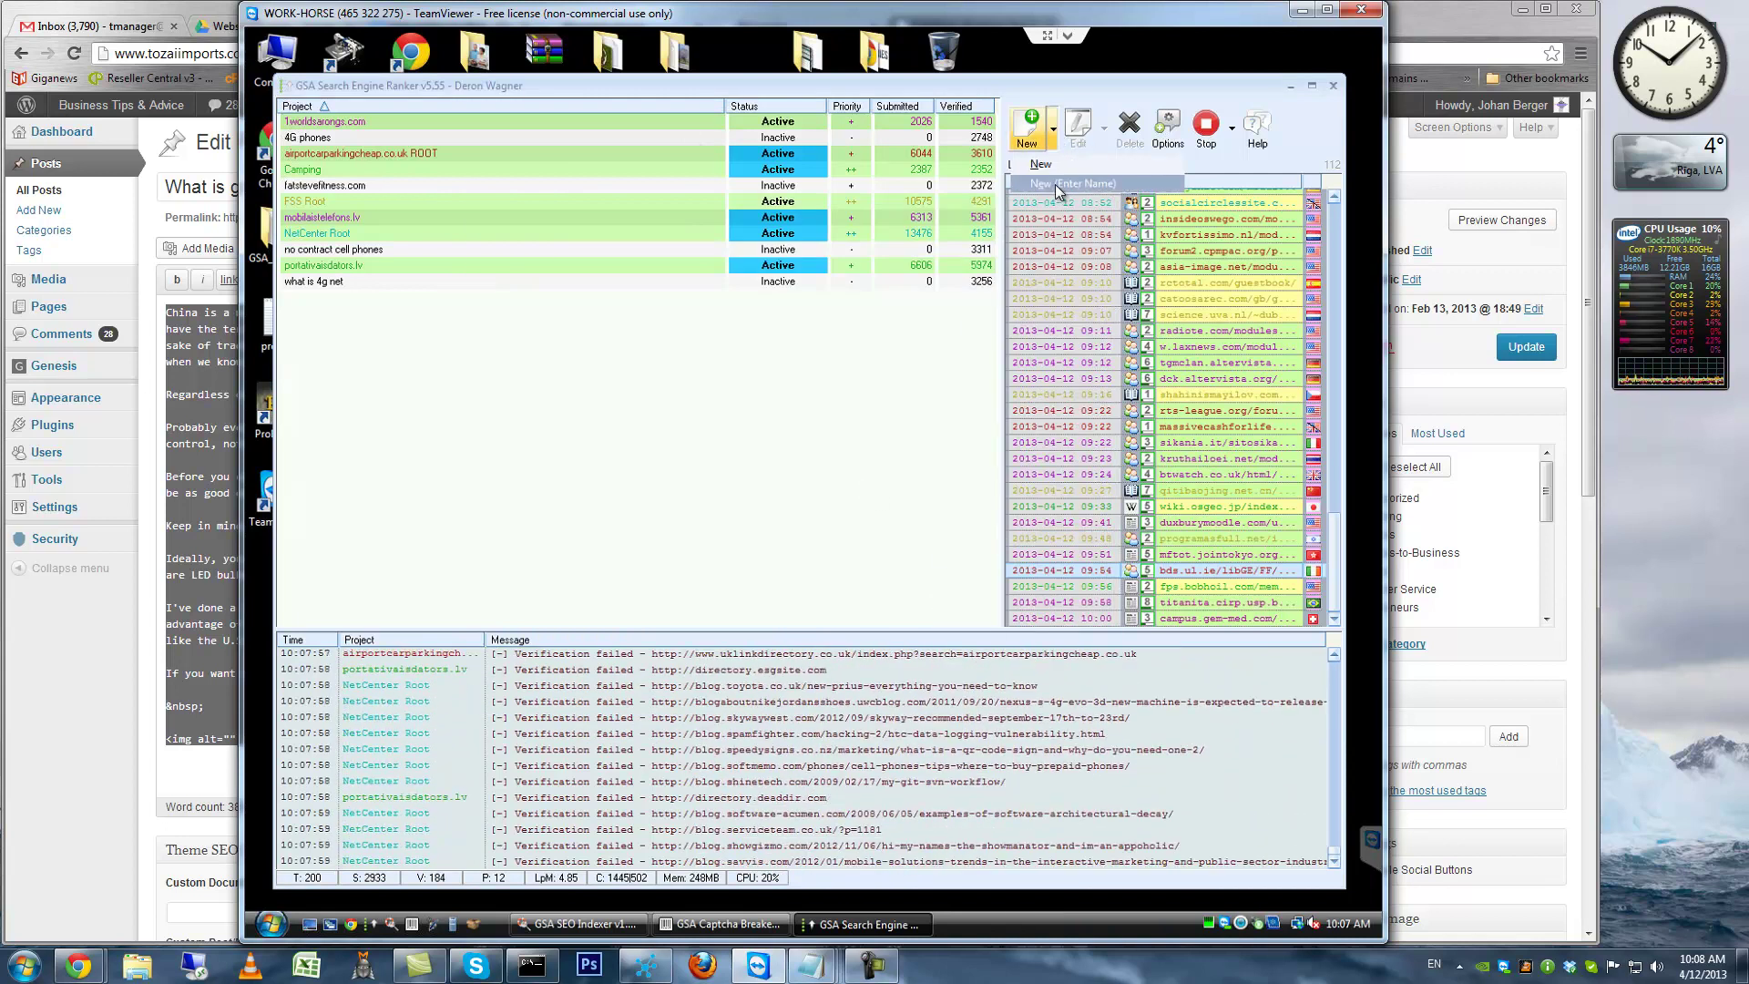
double_click(702, 416)
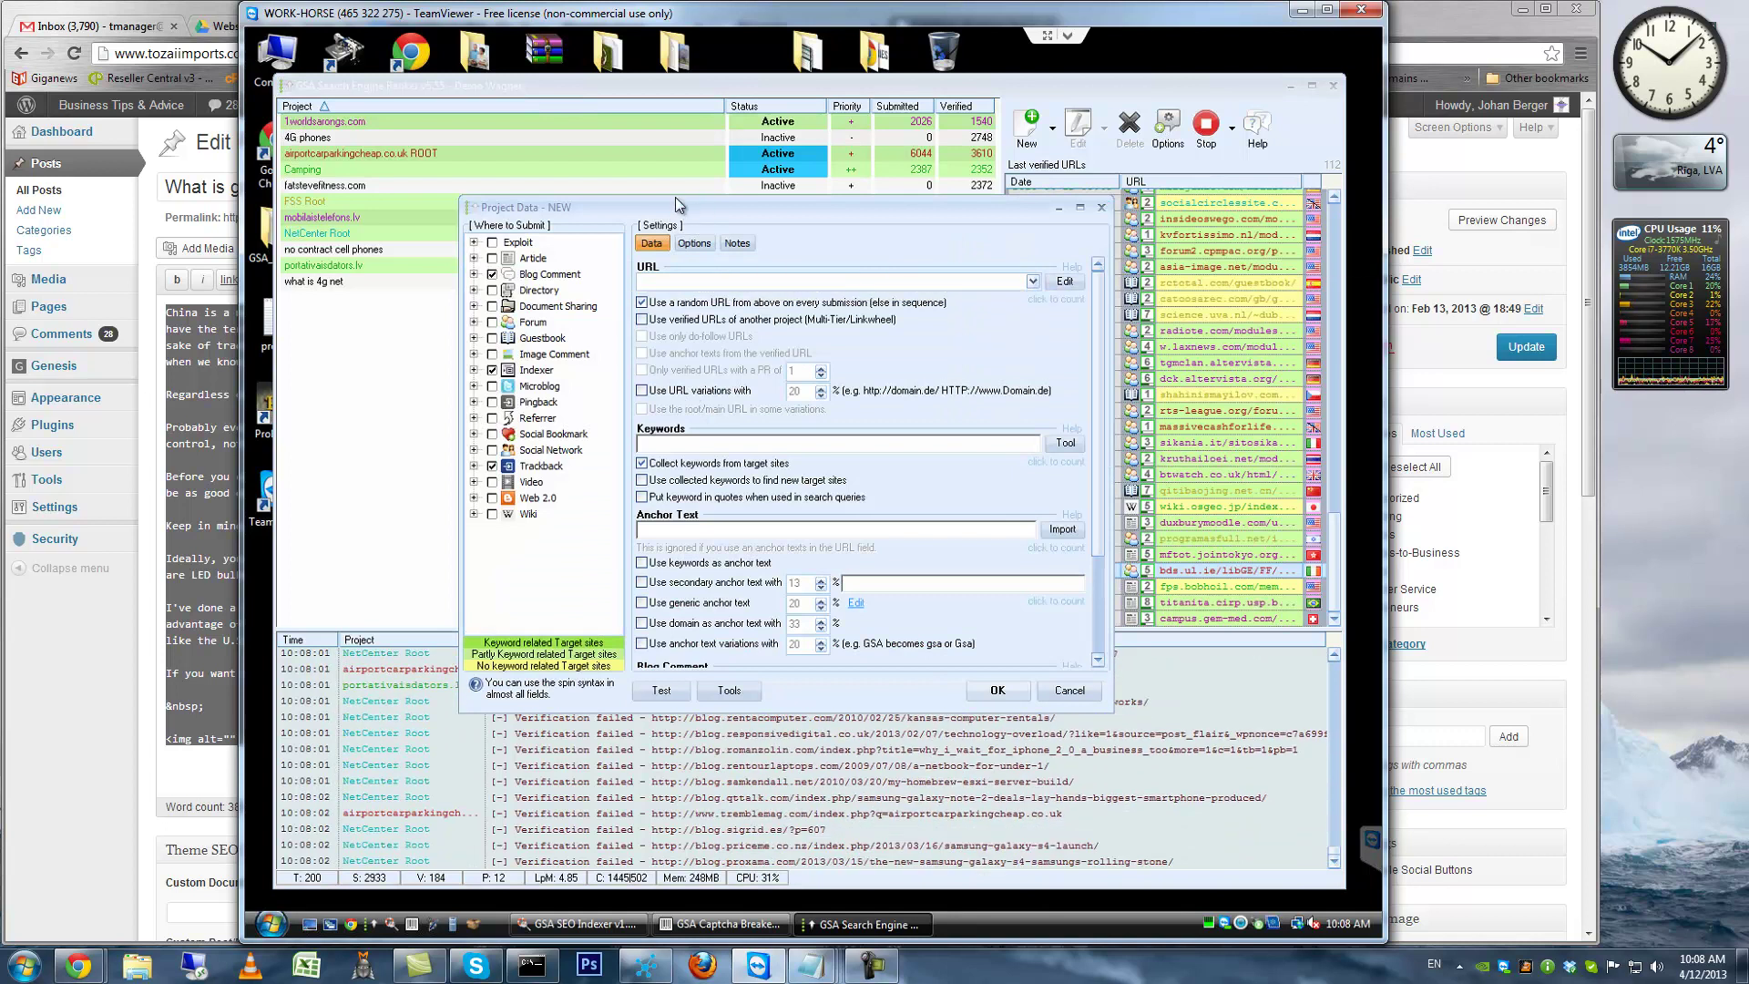
left_click_drag(675, 198, 659, 174)
Enable Article, Directory, Document Sharing and Forum as submission targets for the new project
left_click(477, 234)
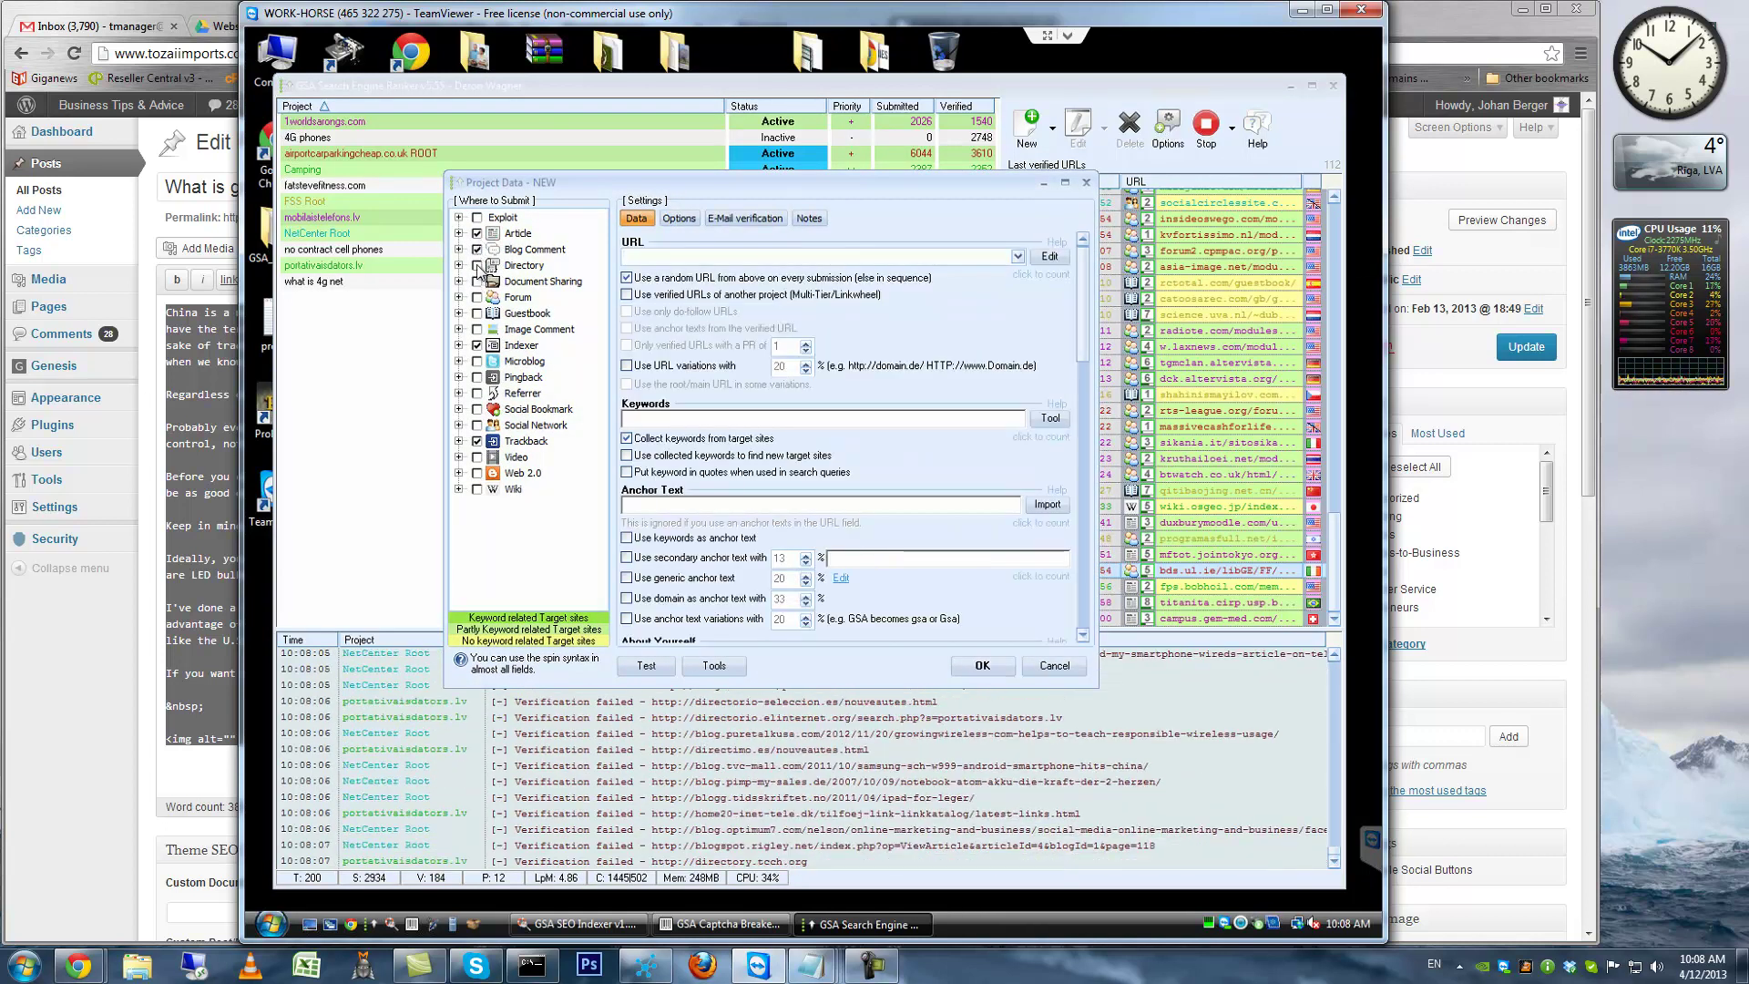
left_click(477, 266)
left_click(478, 298)
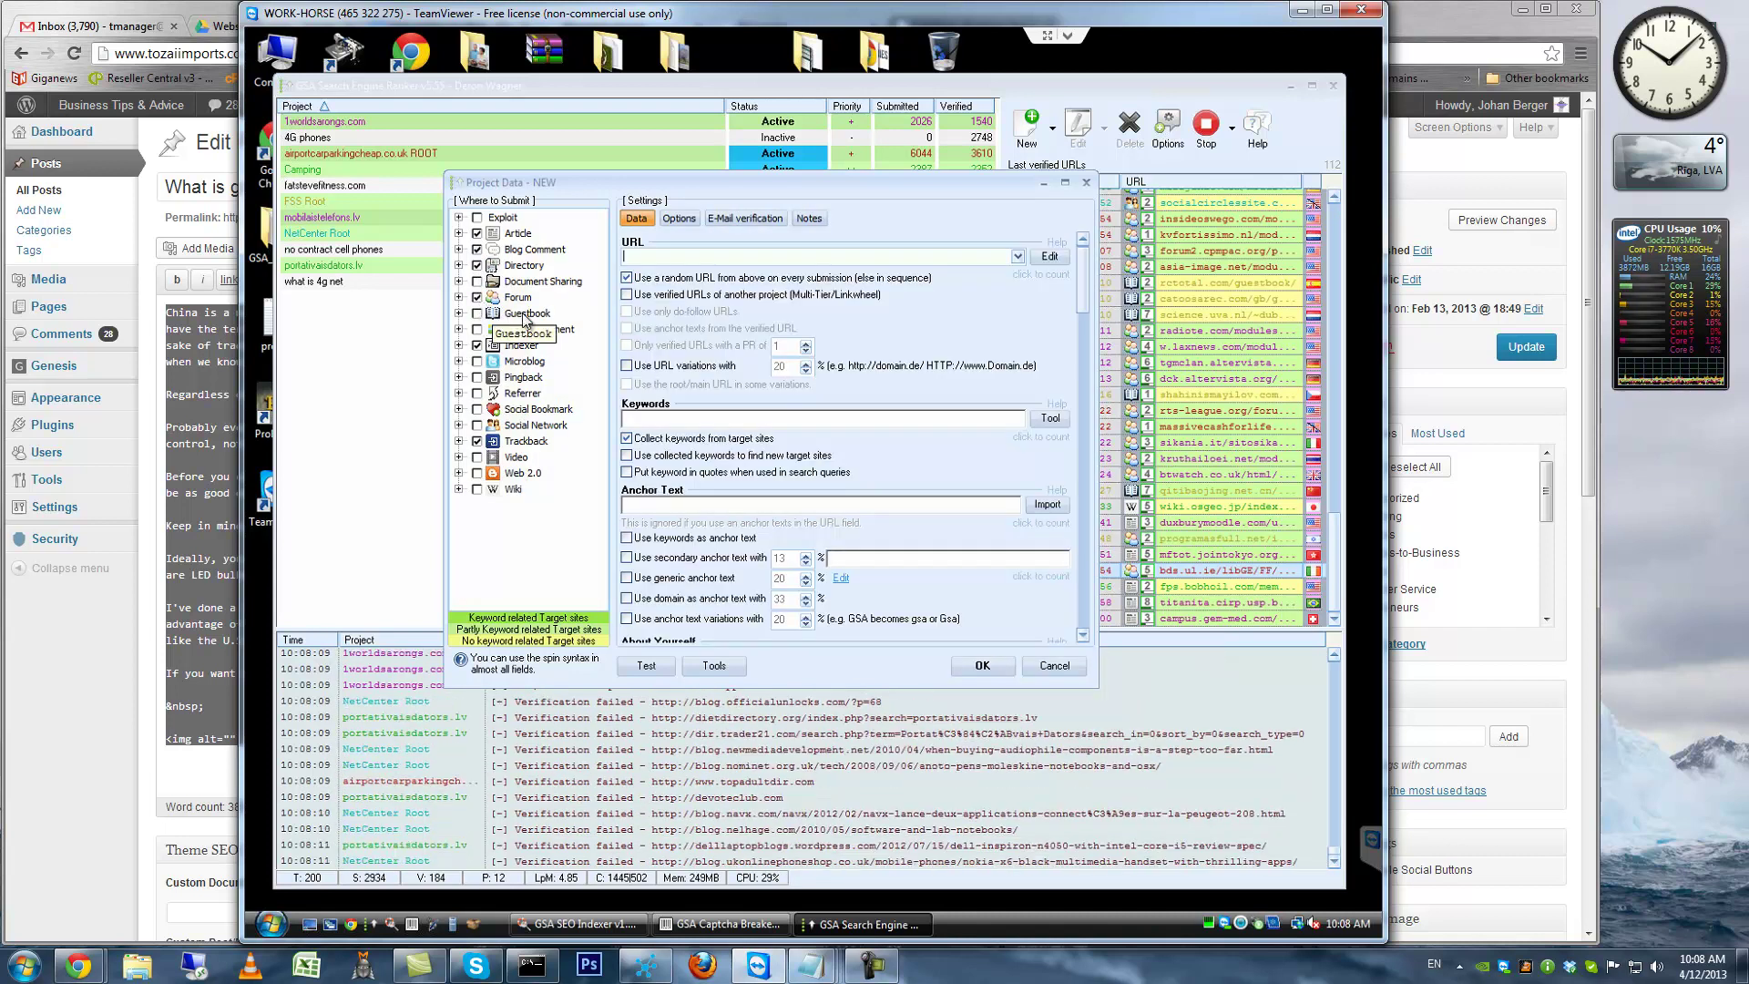
Disable the Indexer target and enable Microblog, Pingback, Social Bookmark, Social Network, Web 2.0 and Wiki
left_click(477, 346)
left_click(477, 362)
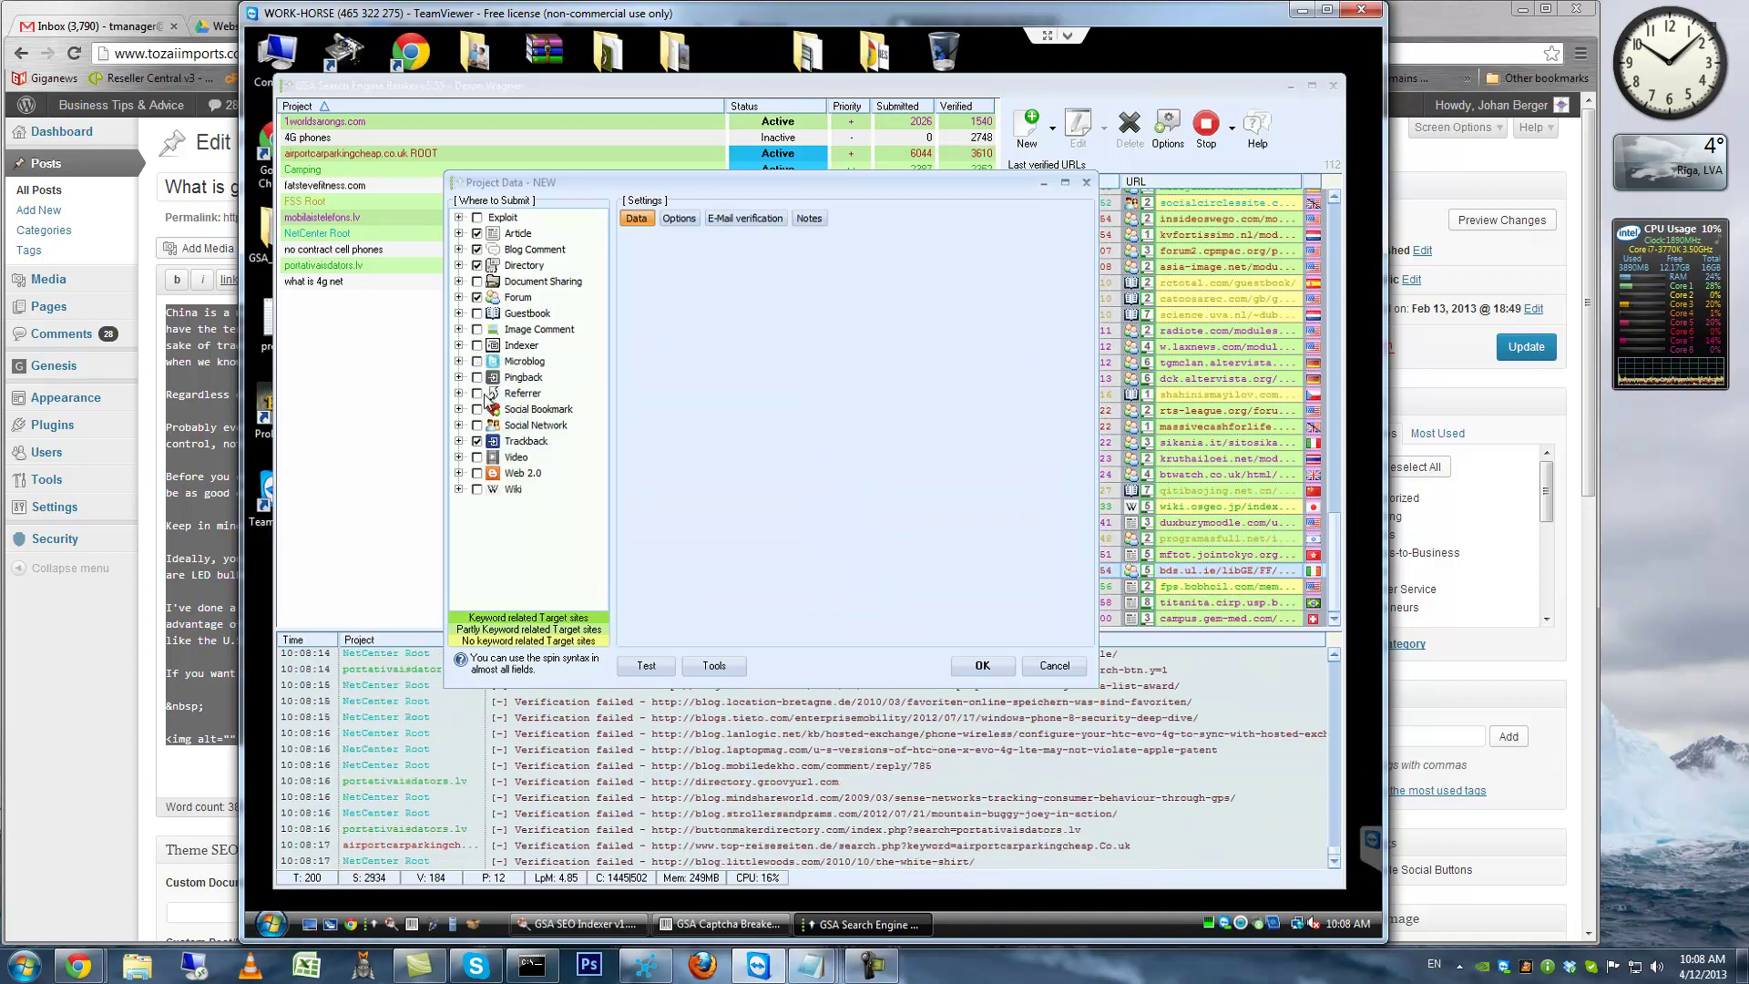
left_click(477, 378)
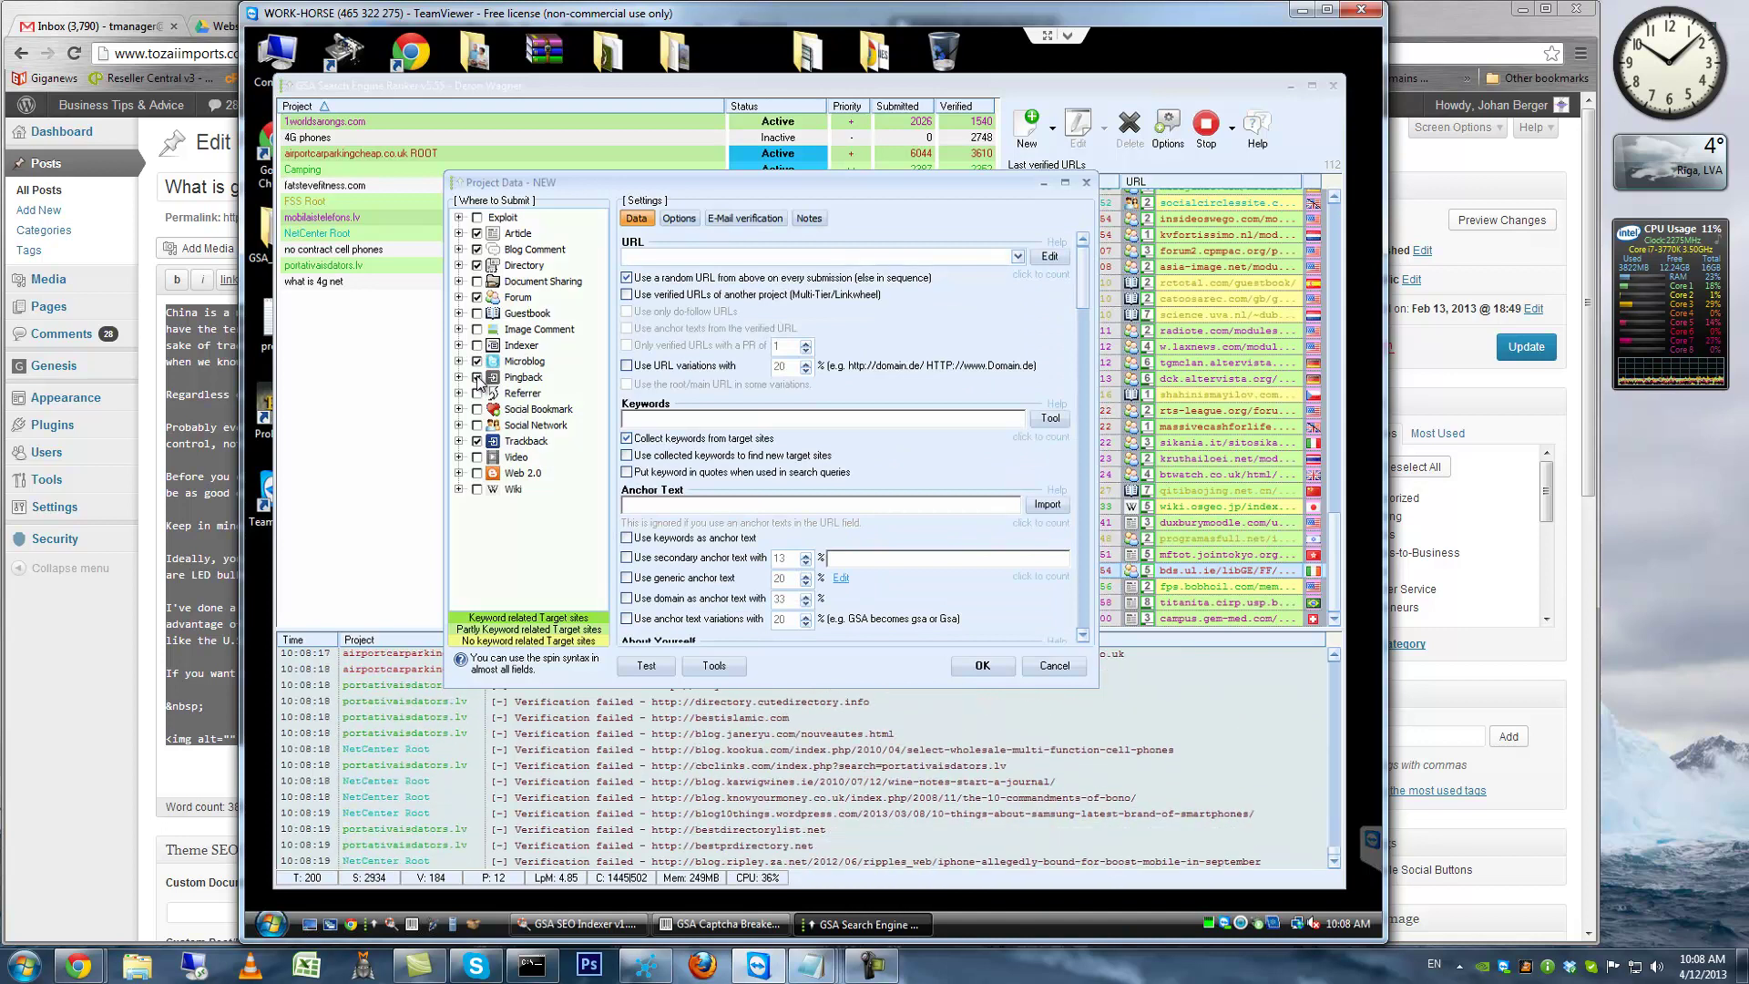
left_click(478, 409)
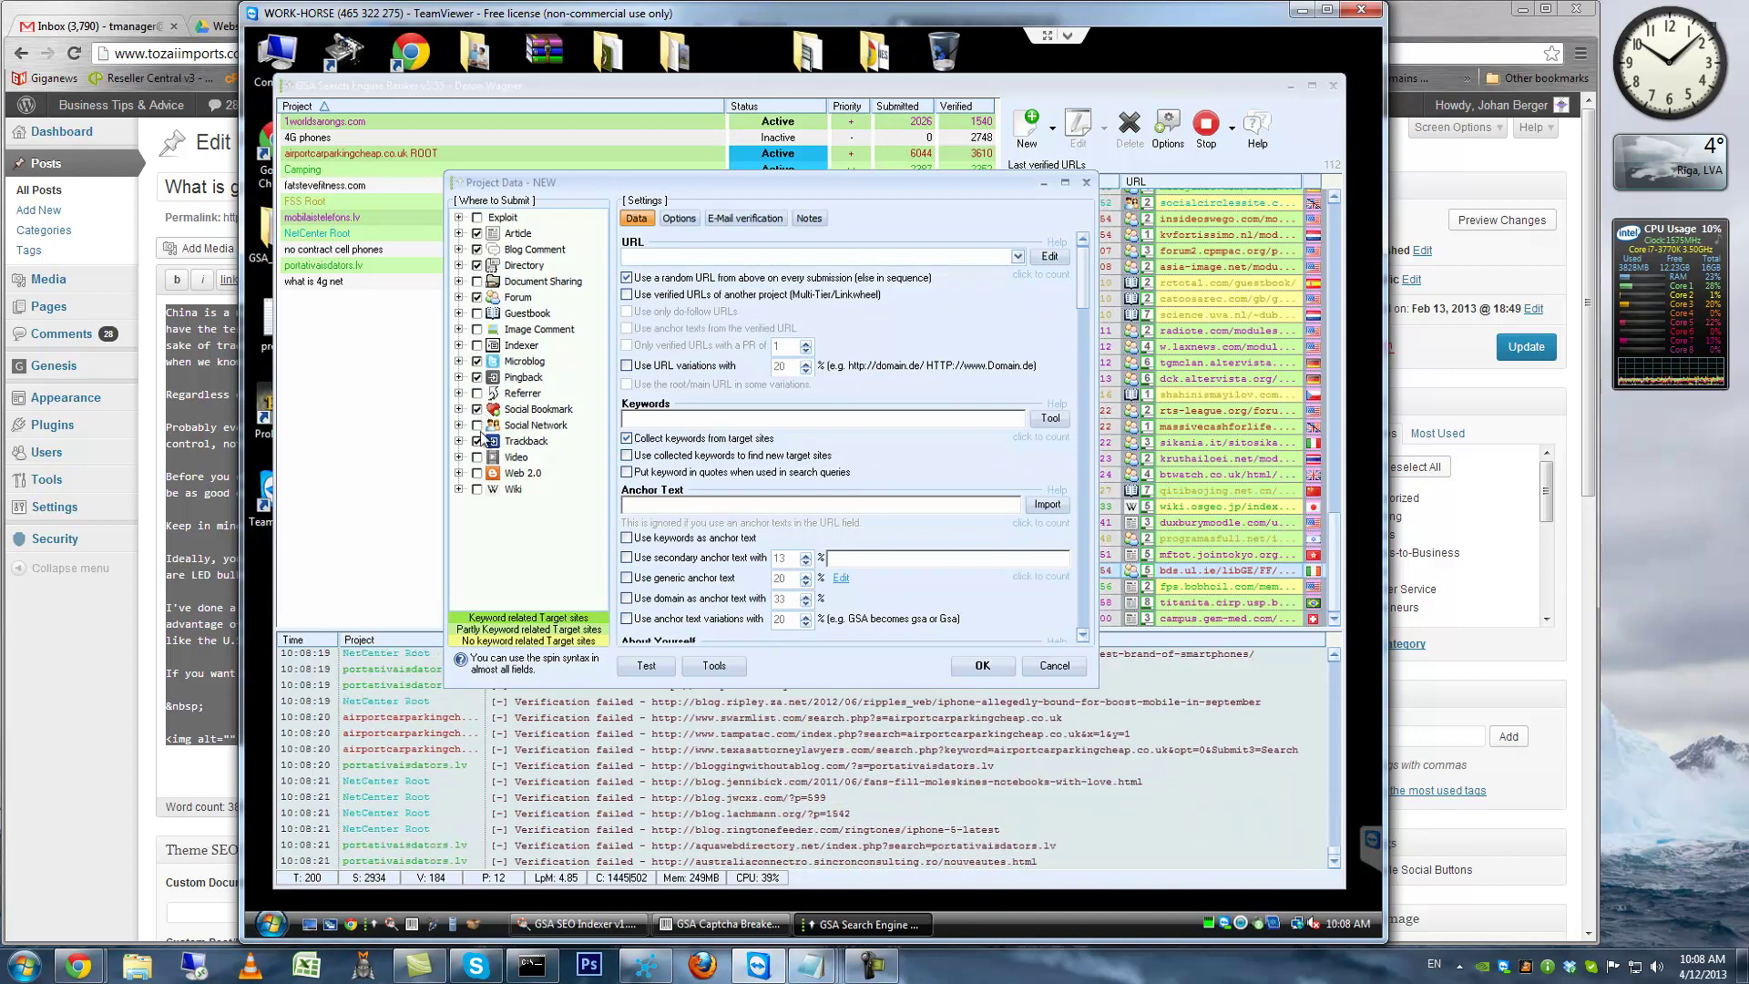
left_click(479, 493)
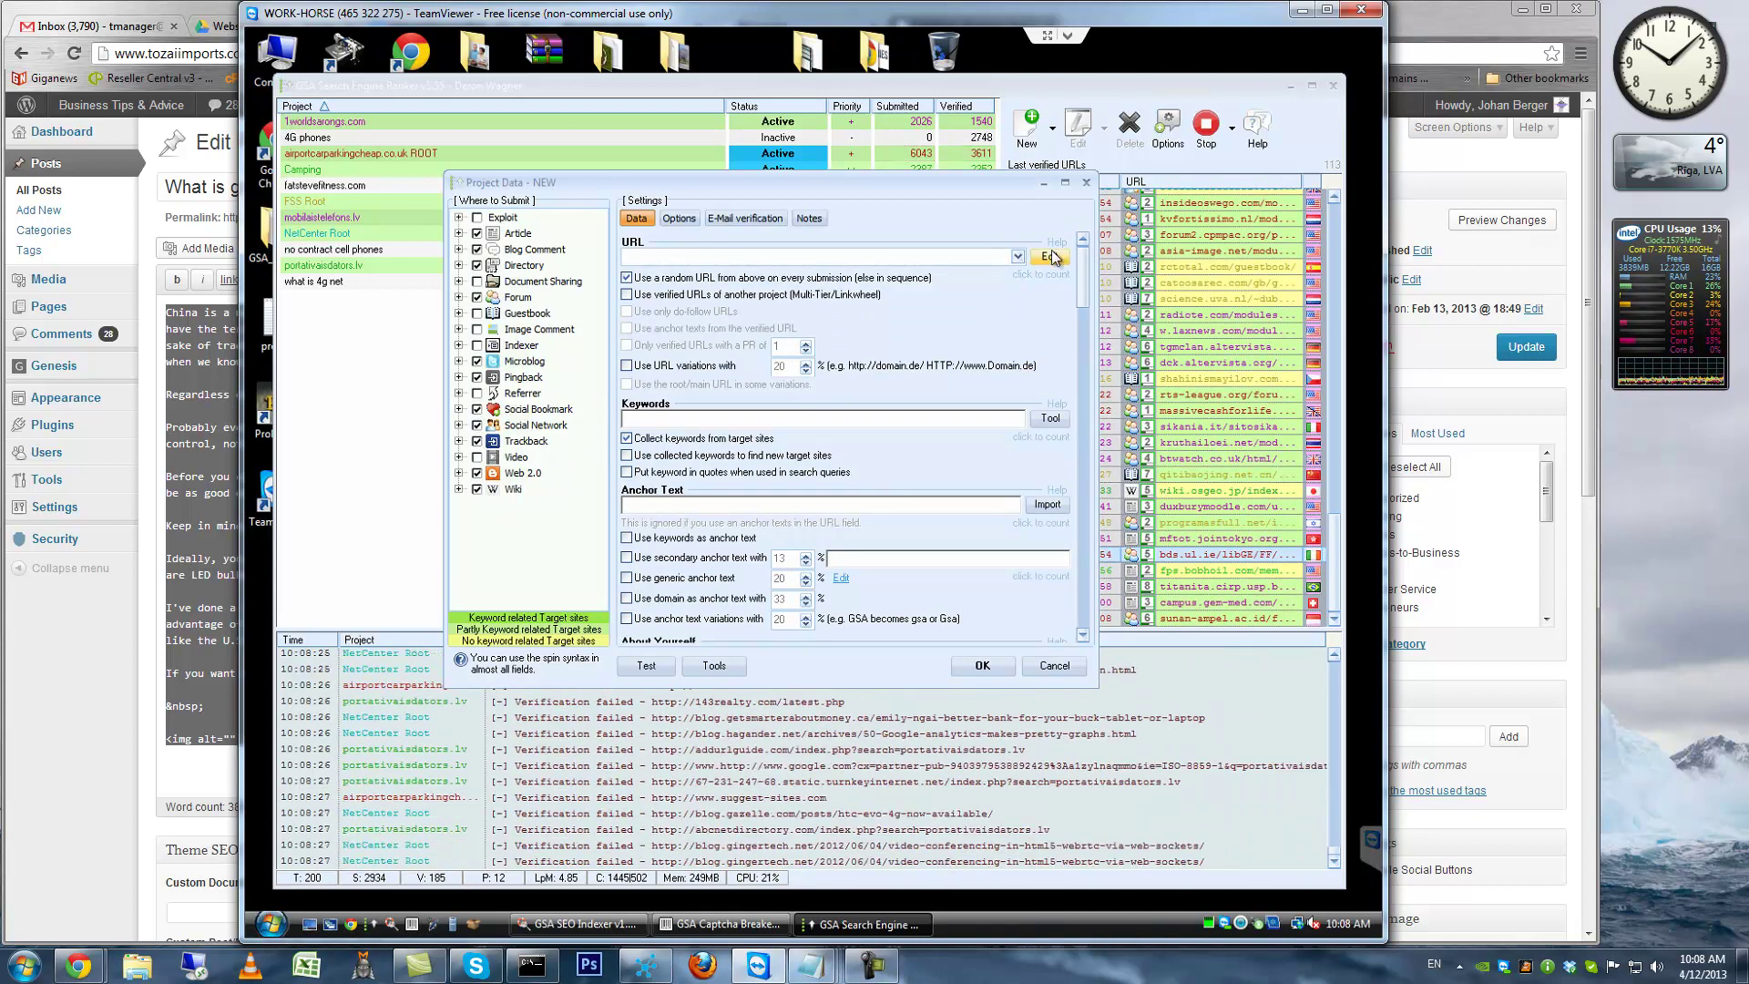
left_click_drag(747, 189, 726, 176)
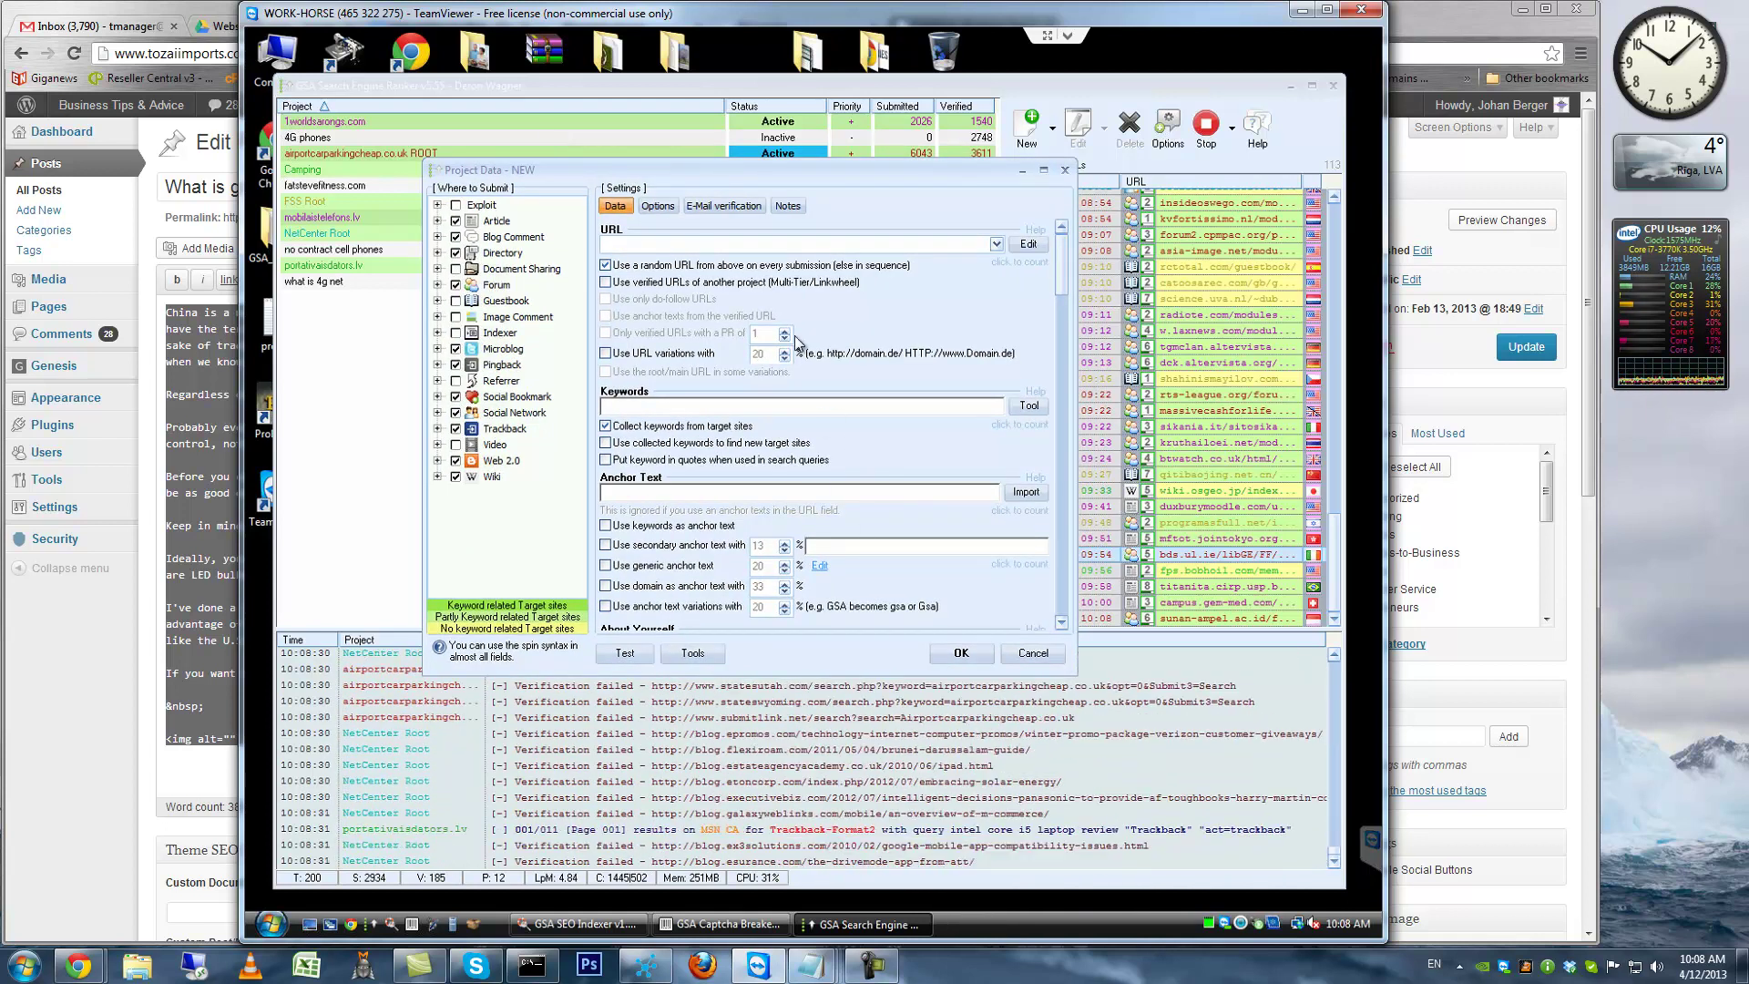
left_click(1033, 240)
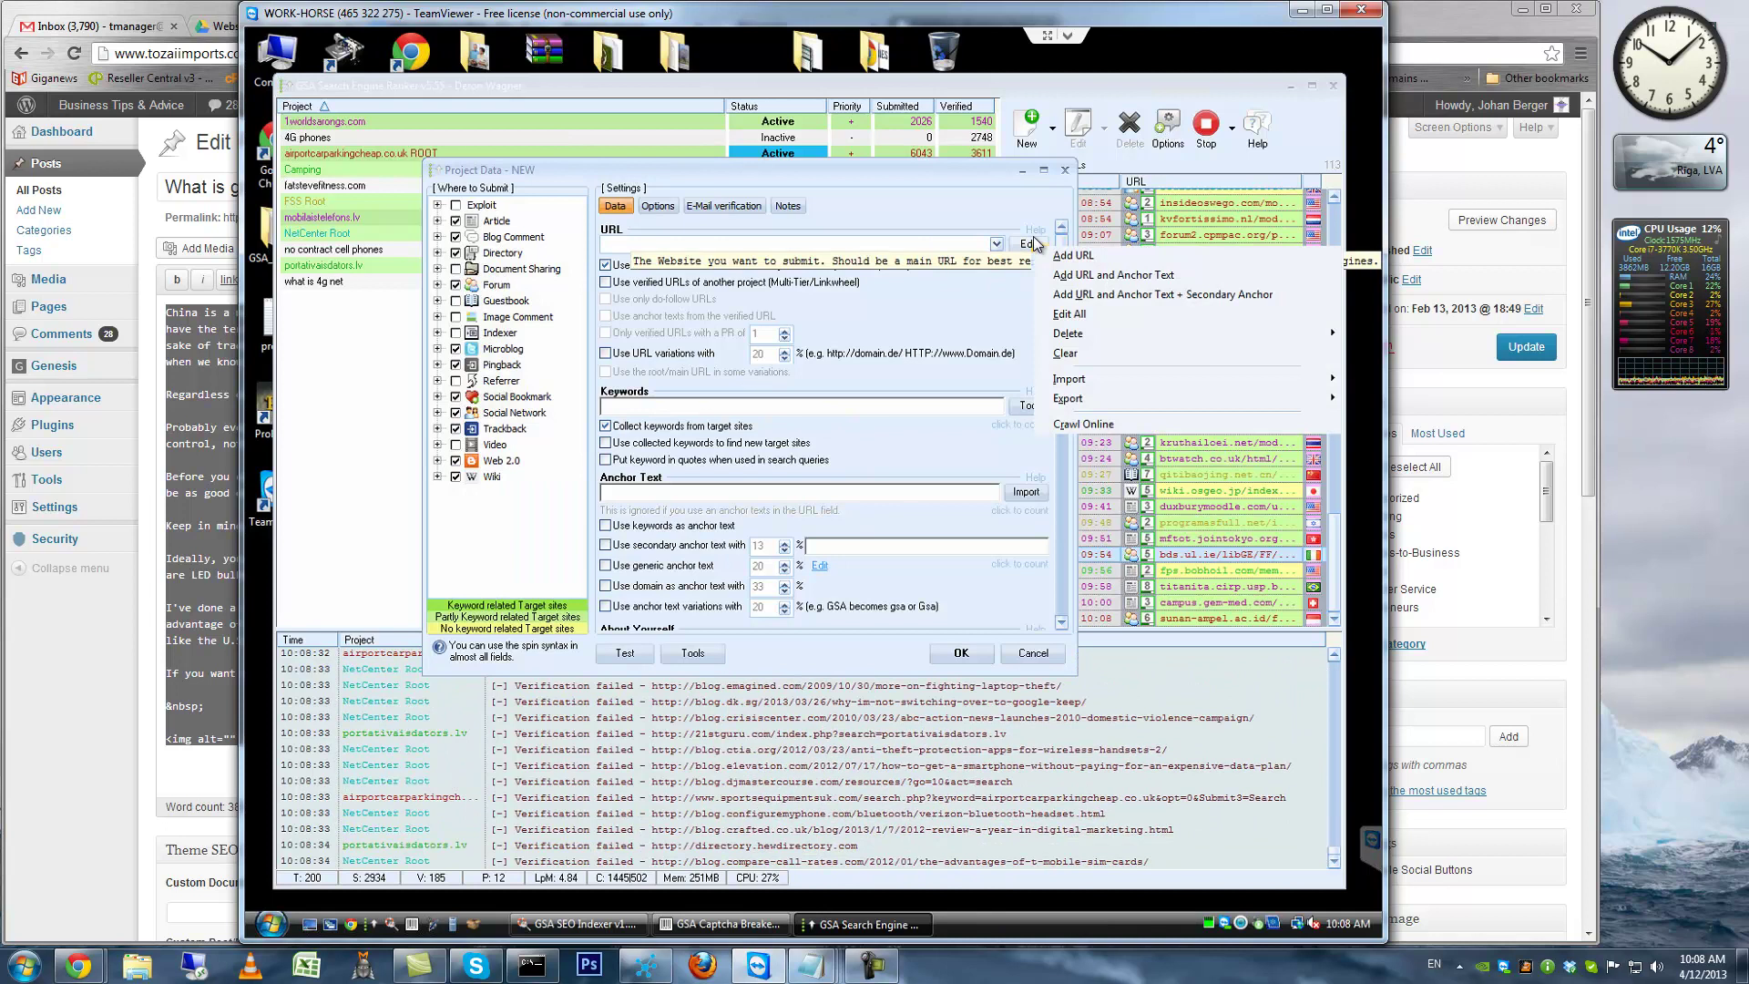
left_click(1093, 275)
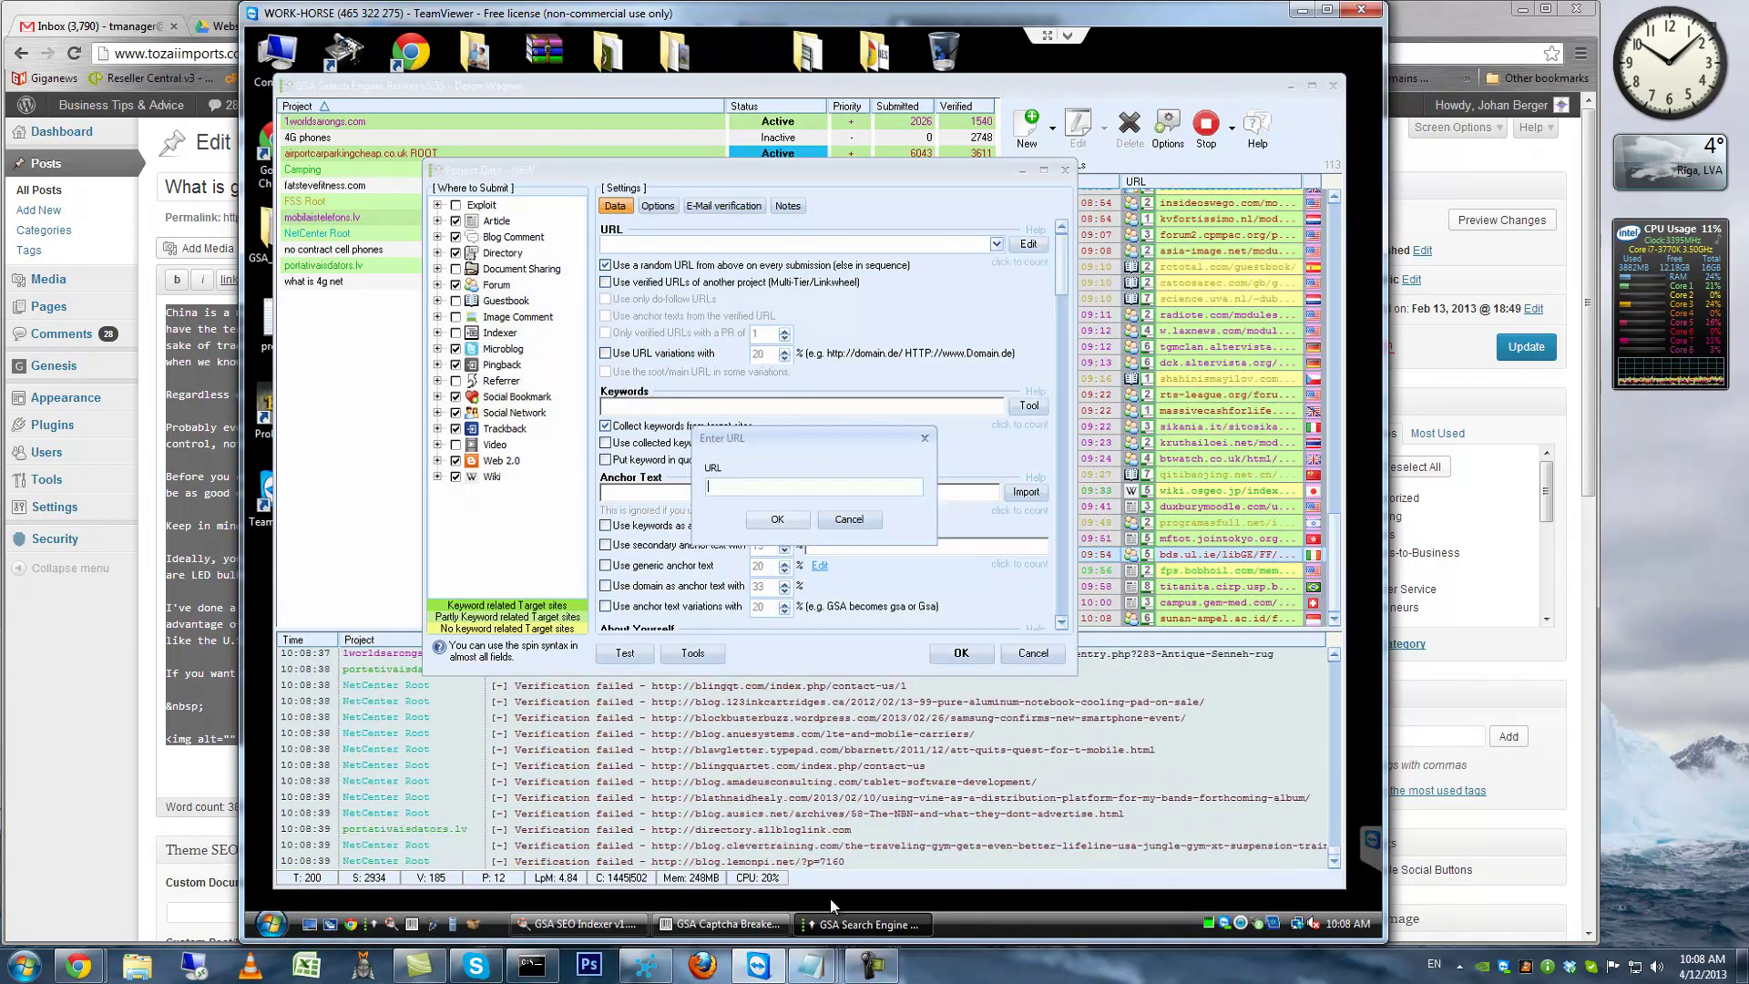
mouse_move(816, 974)
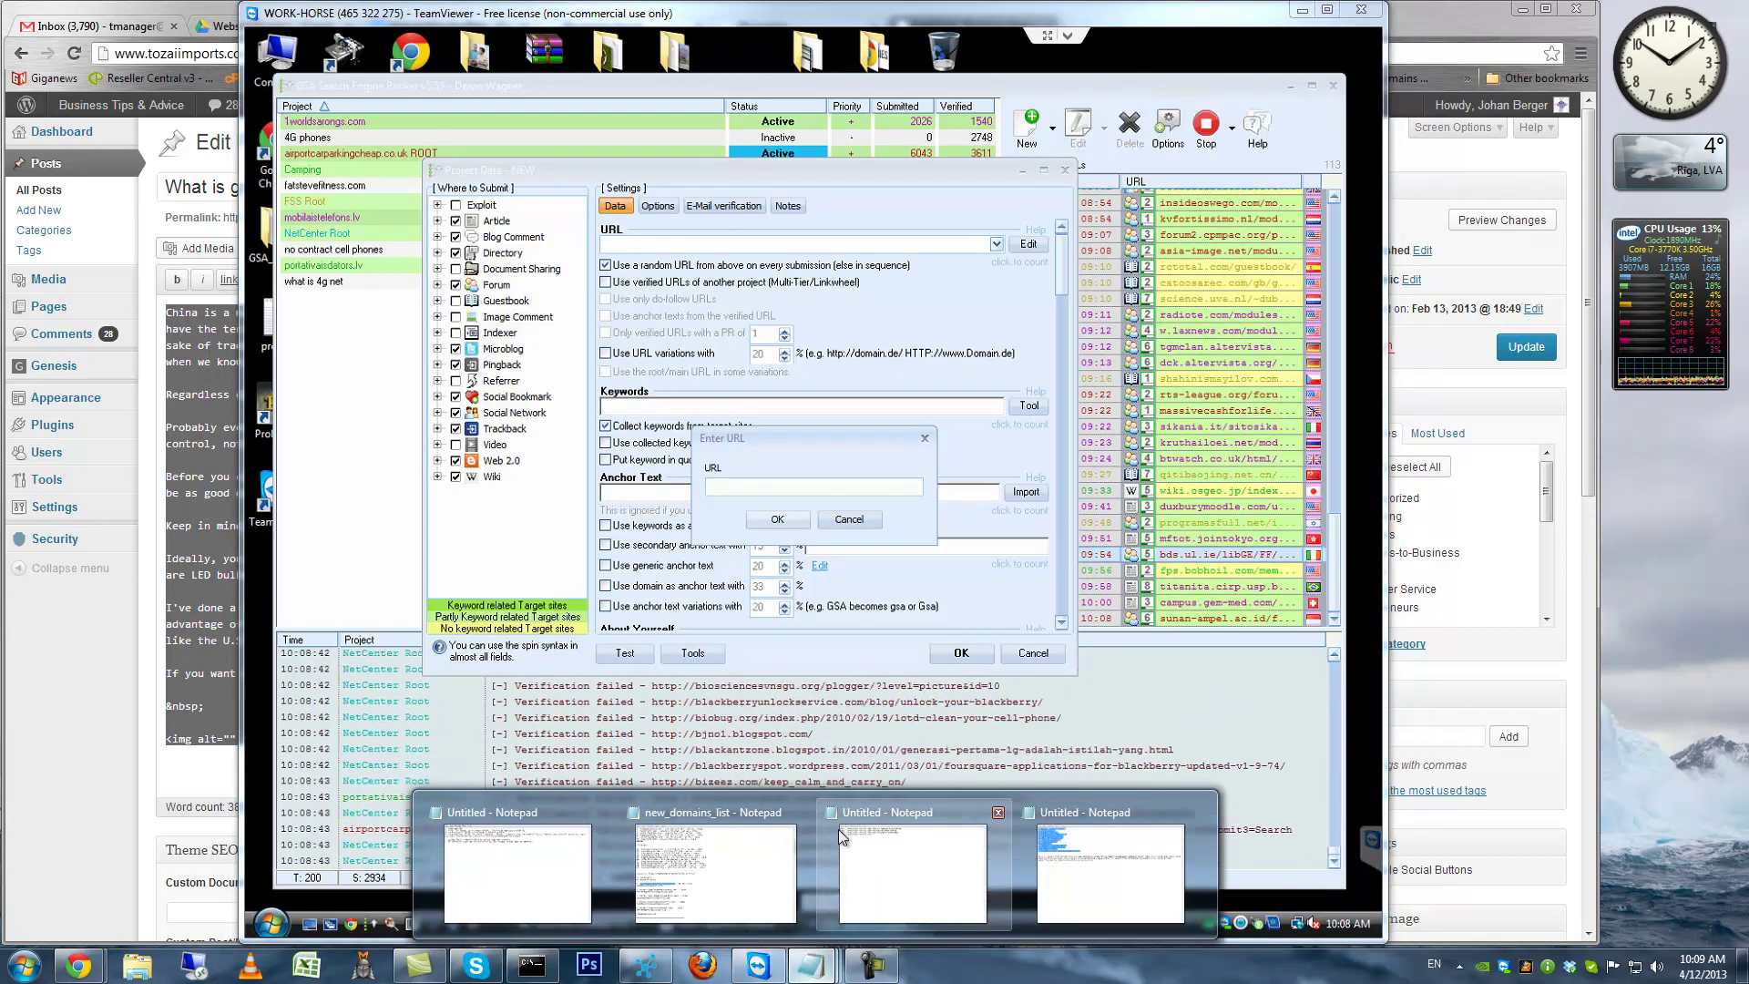
left_click(905, 852)
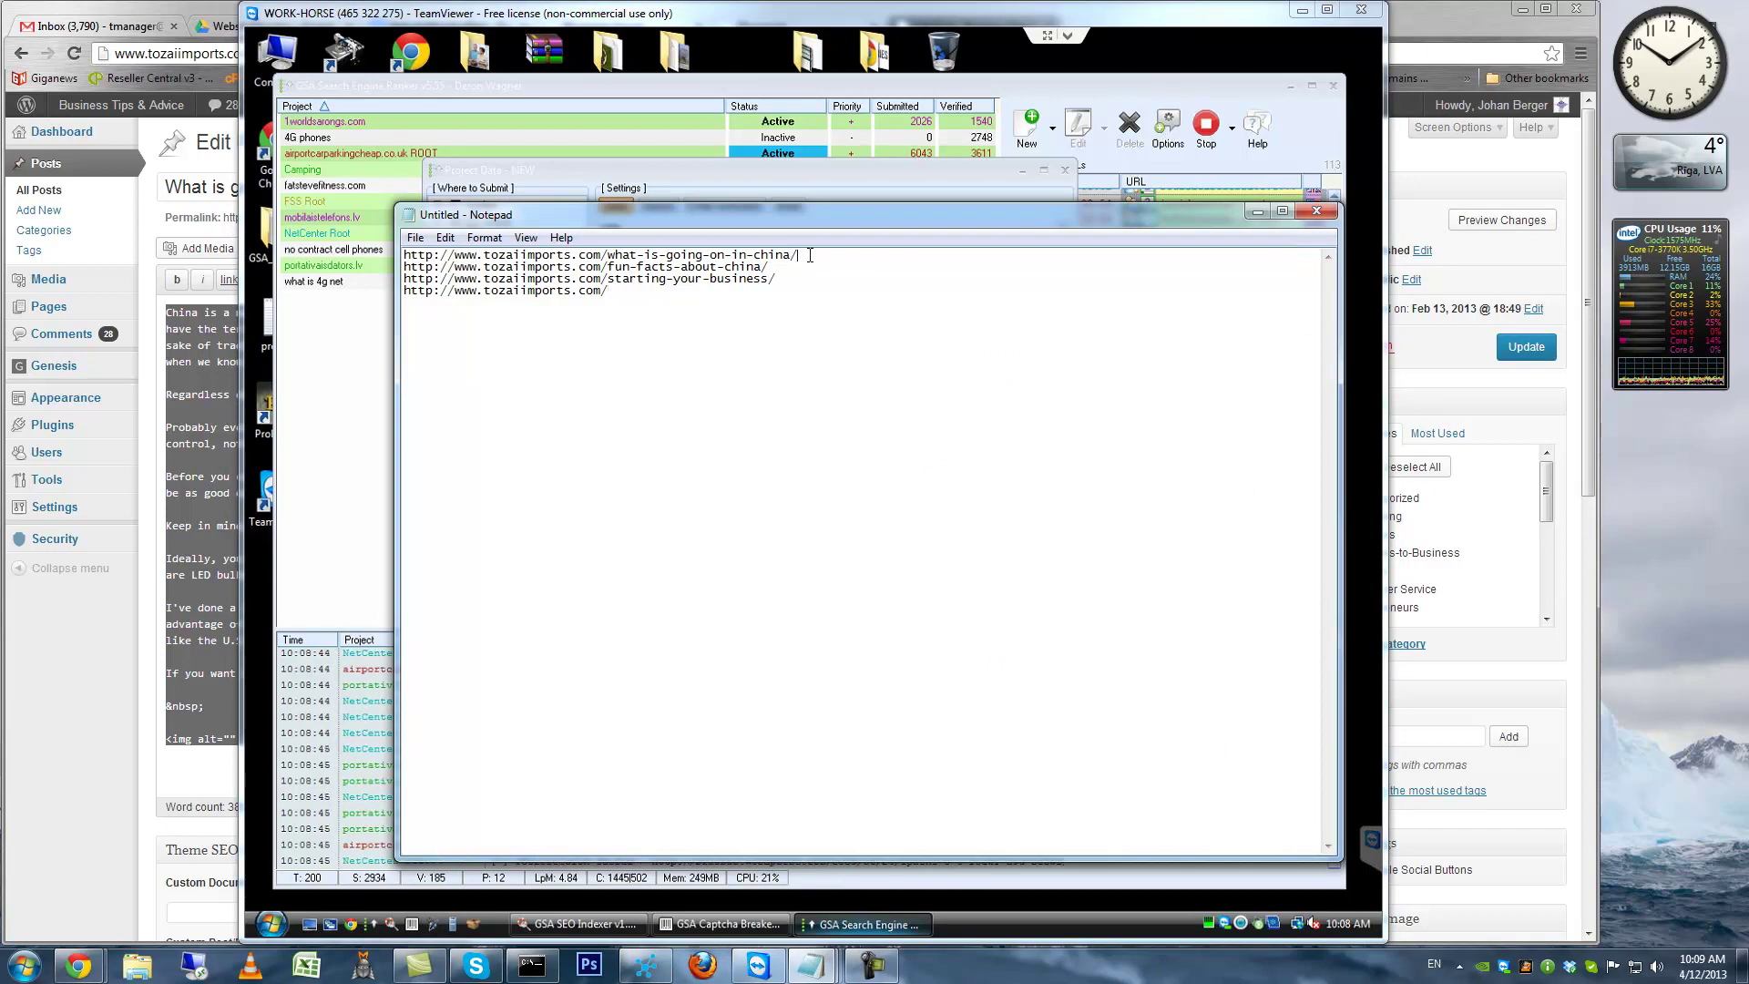
left_click_drag(810, 257, 382, 260)
key("ctrl+c")
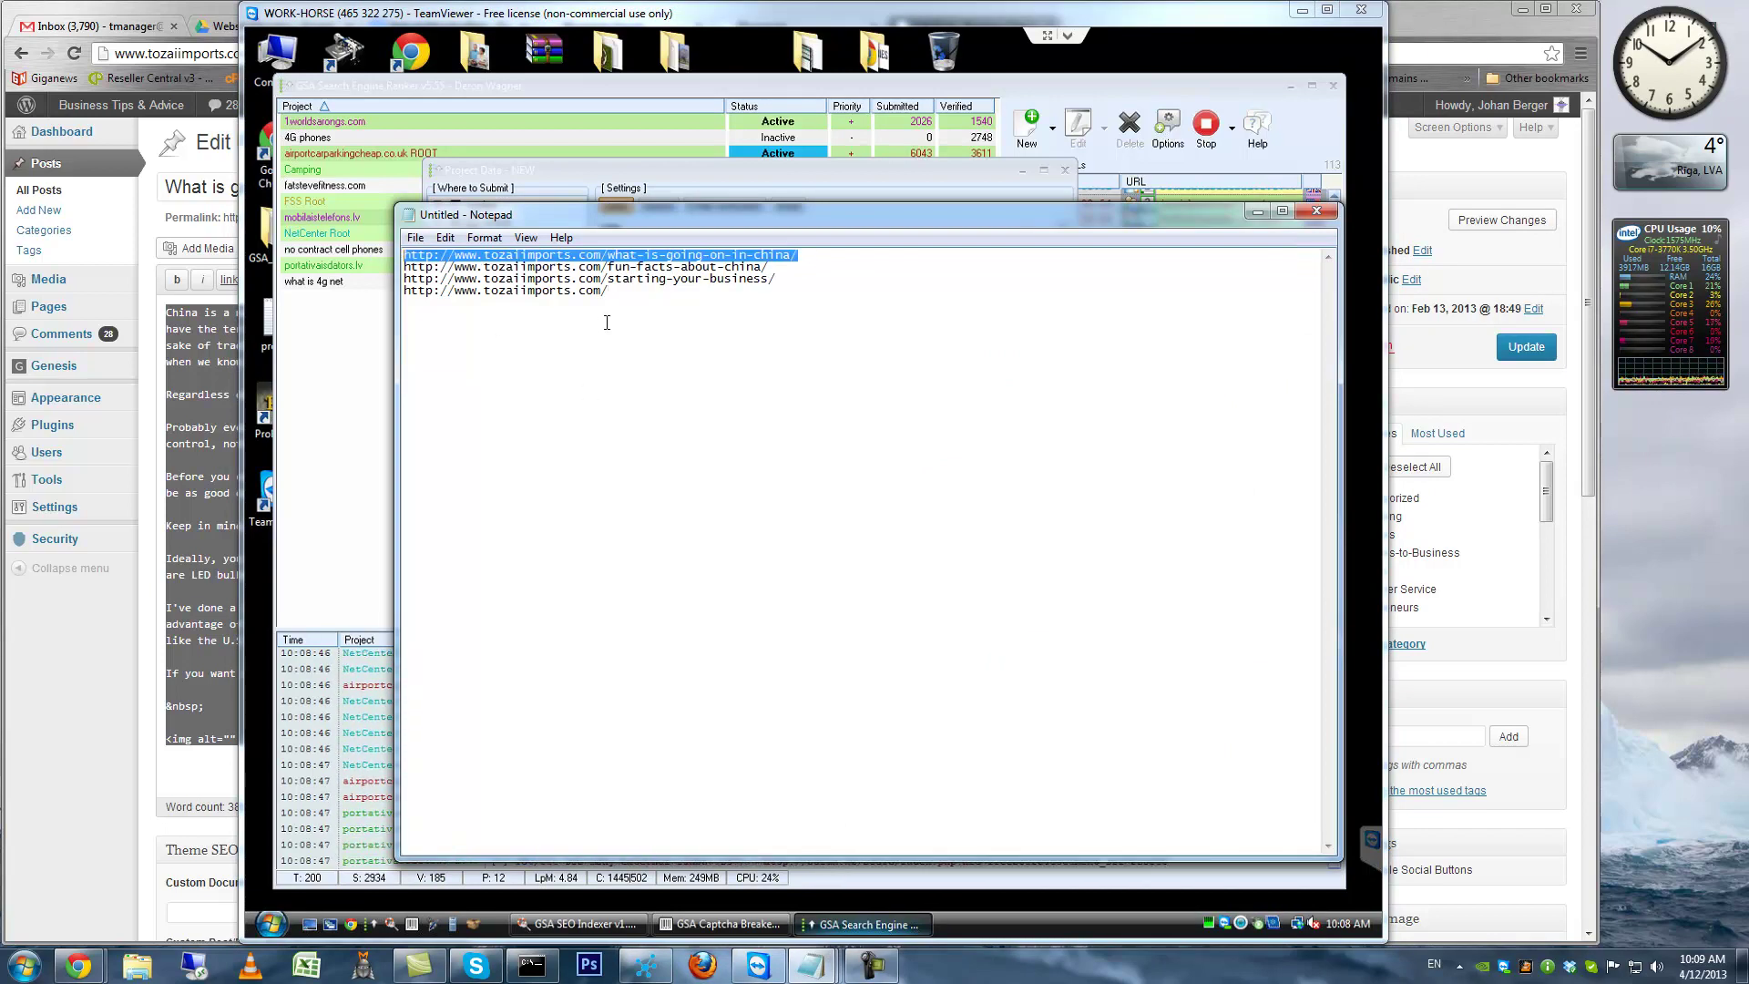
left_click(675, 171)
key("ctrl+v")
left_click(777, 517)
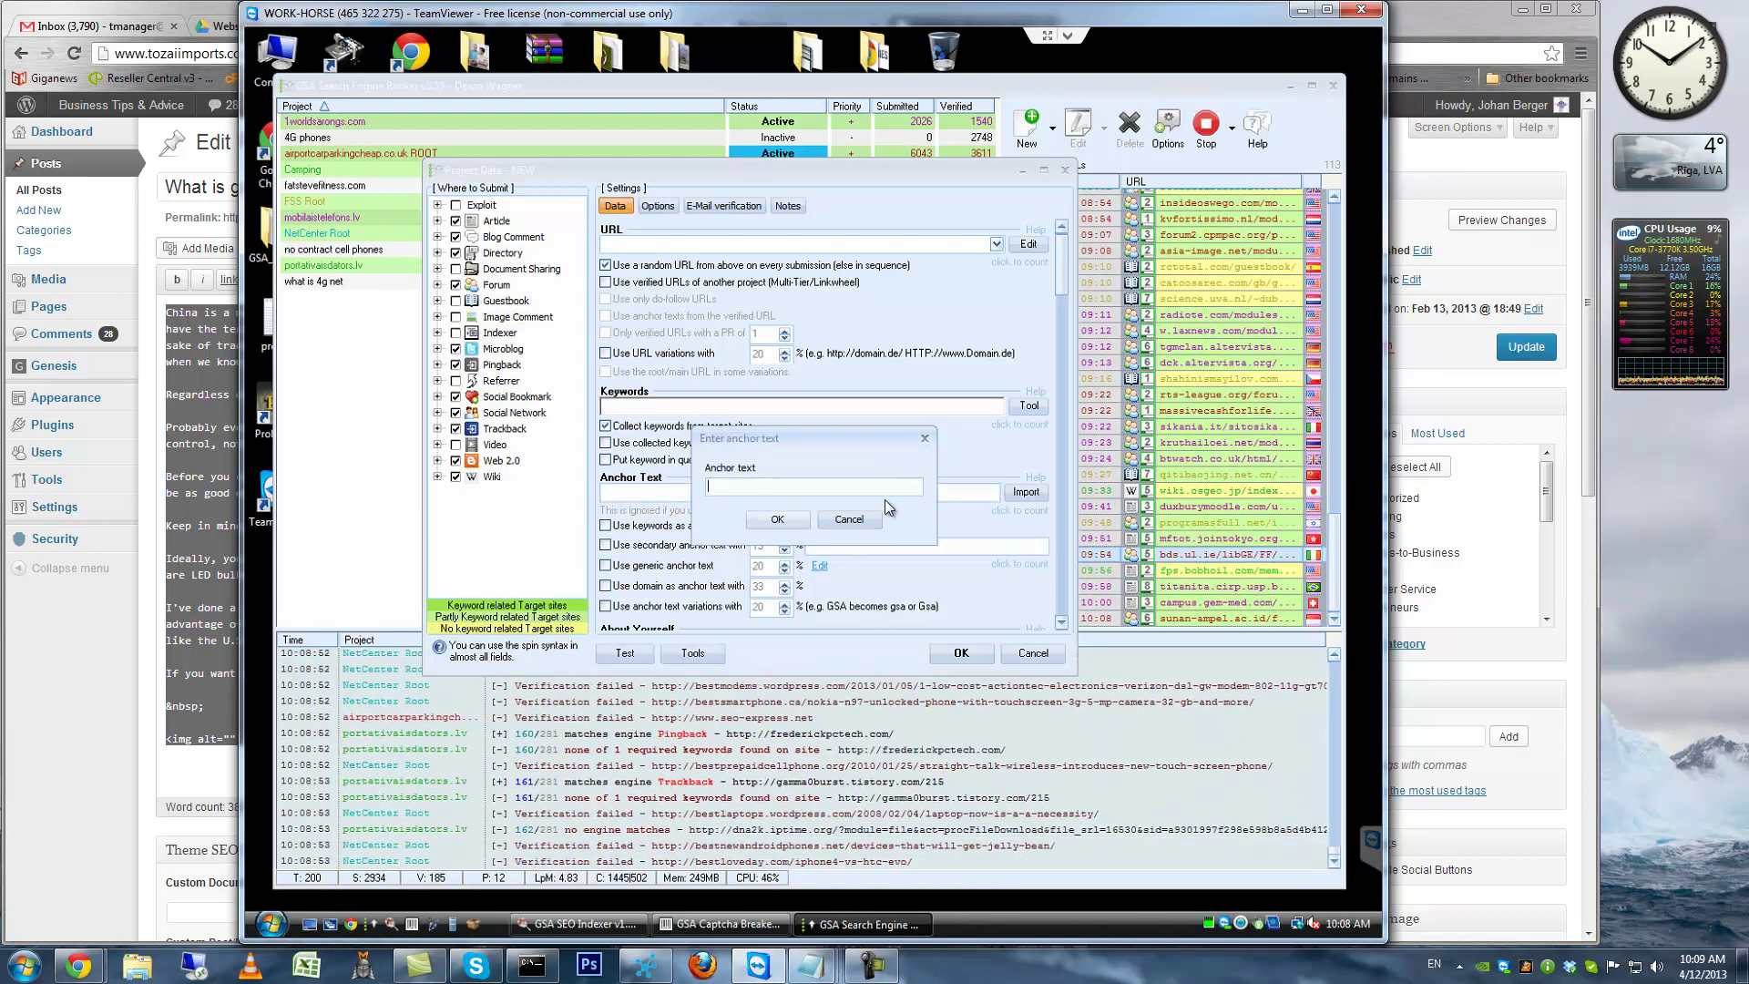
Copy the whole spin-syntax keyword block from Notepad and enter it as anchor text for the what-is-going-on-in-china URL
mouse_move(965, 924)
left_click(1058, 854)
key("ctrl+End")
key("shift+Up")
key("shift+Up")
key("shift+Home")
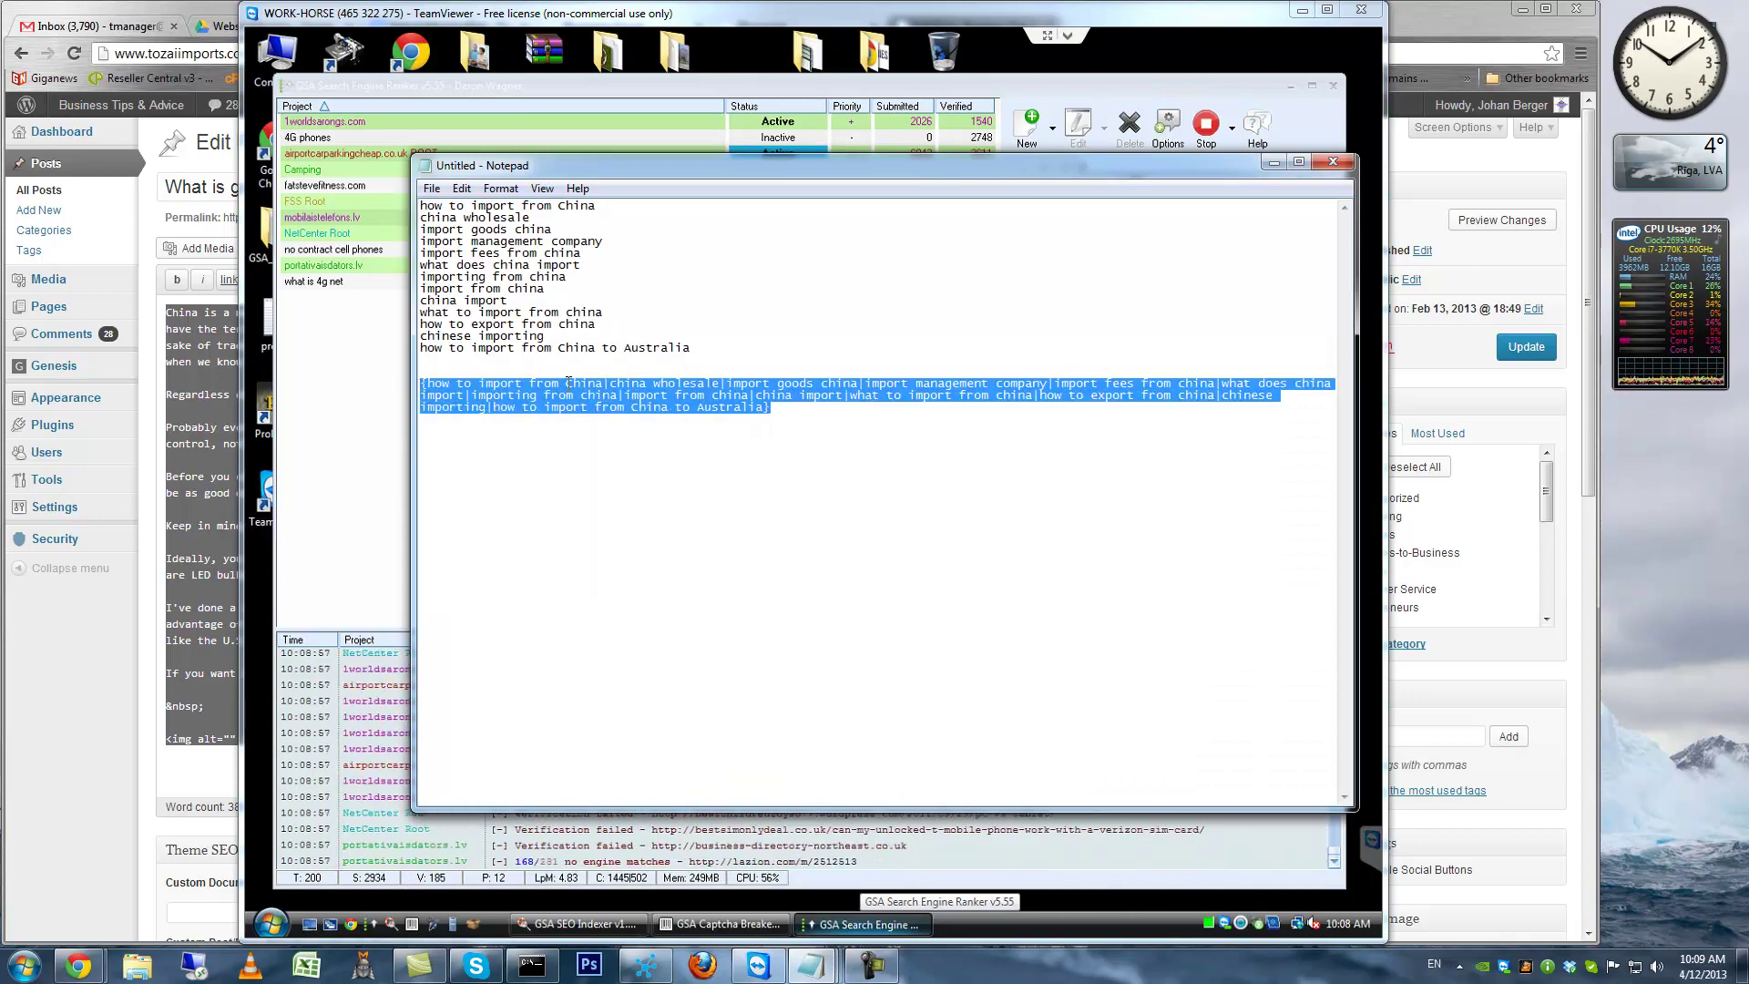
key("alt+Tab")
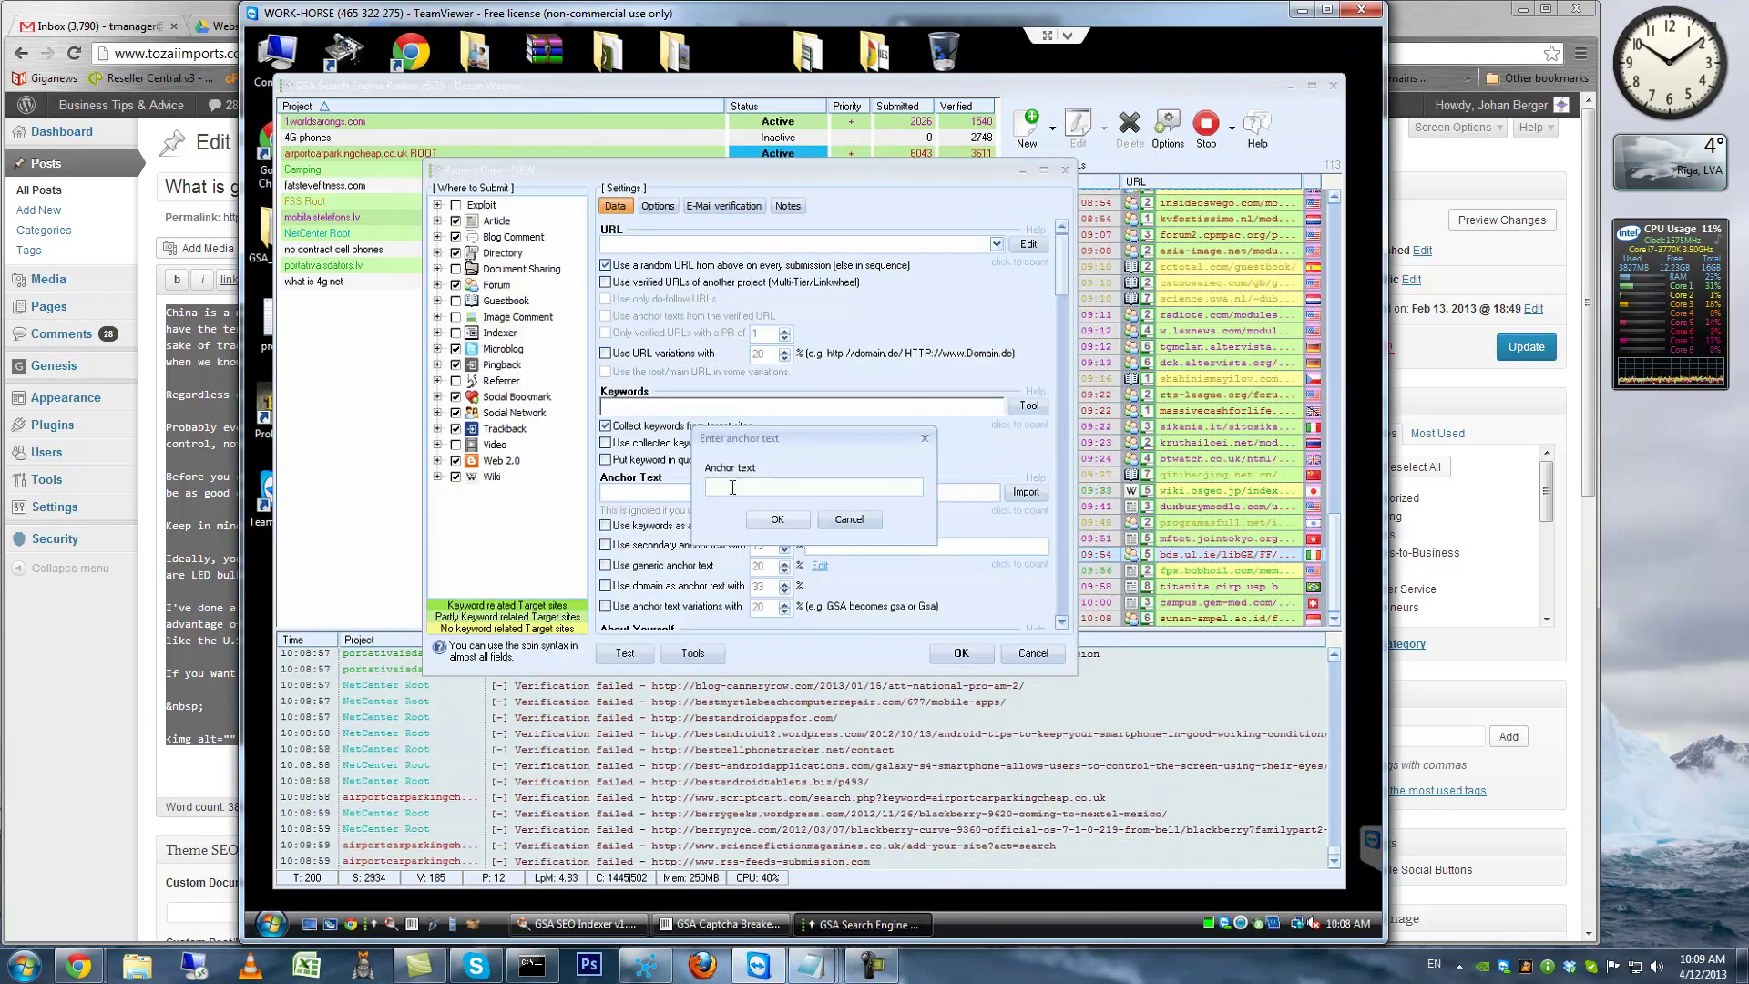
key("ctrl+v")
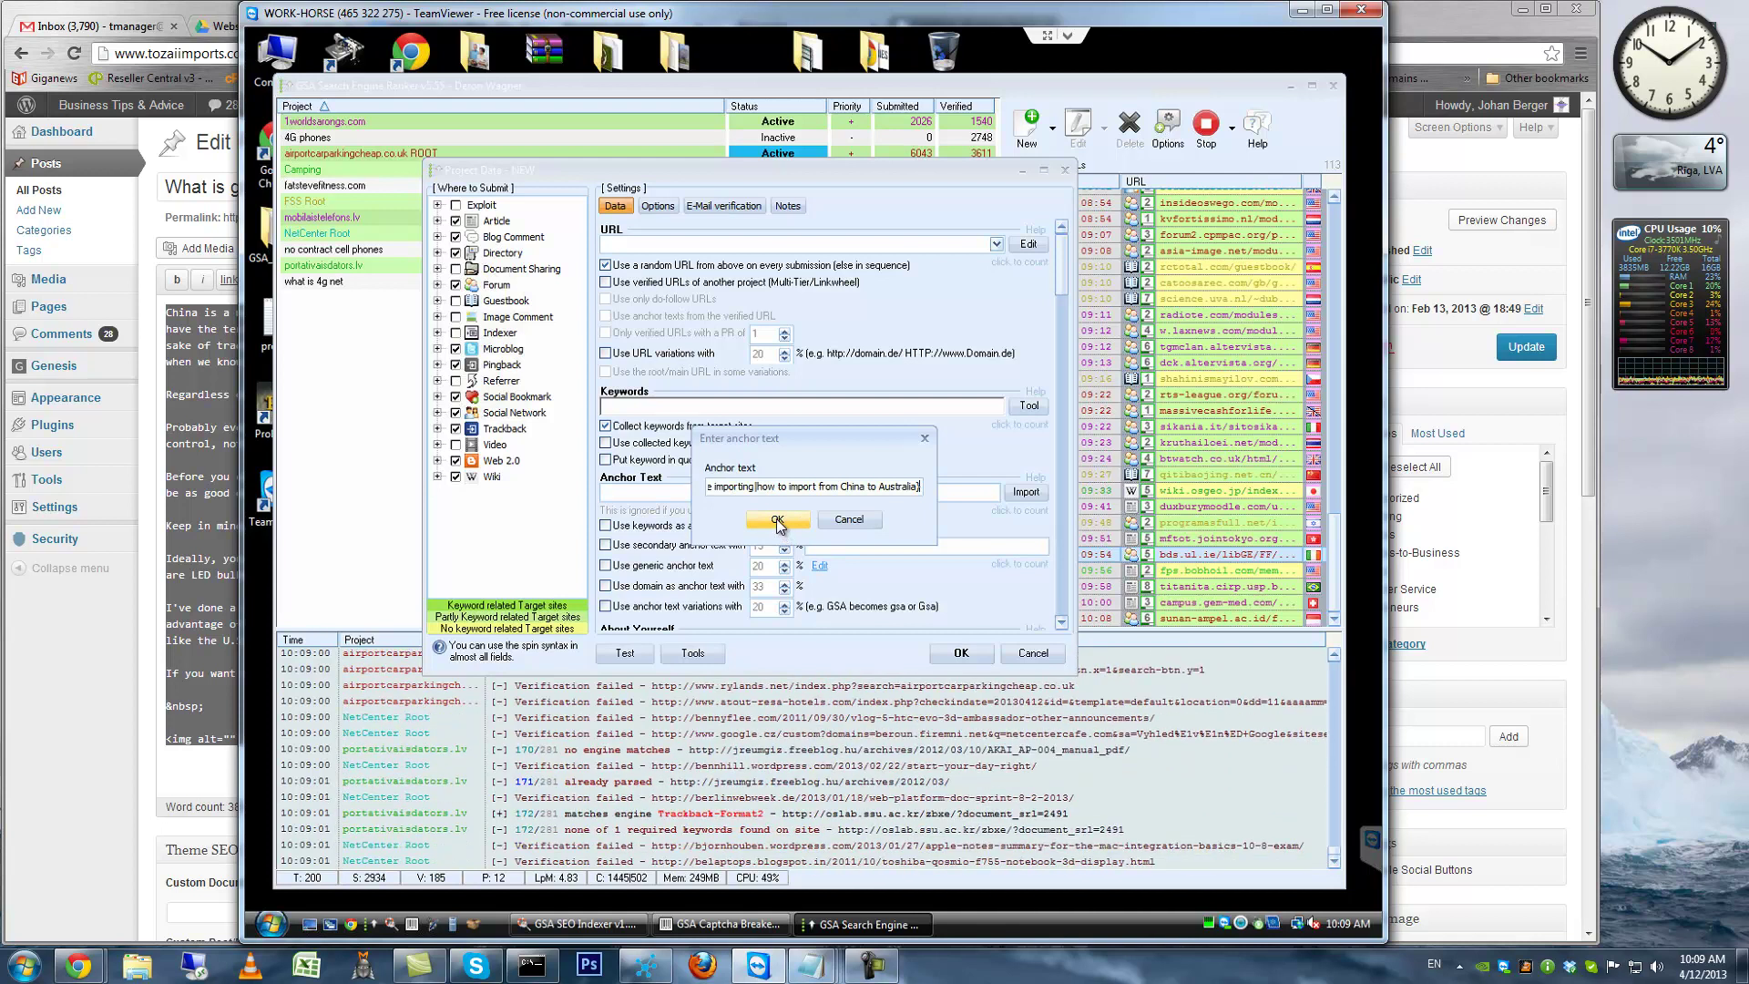
left_click(776, 518)
left_click(1029, 244)
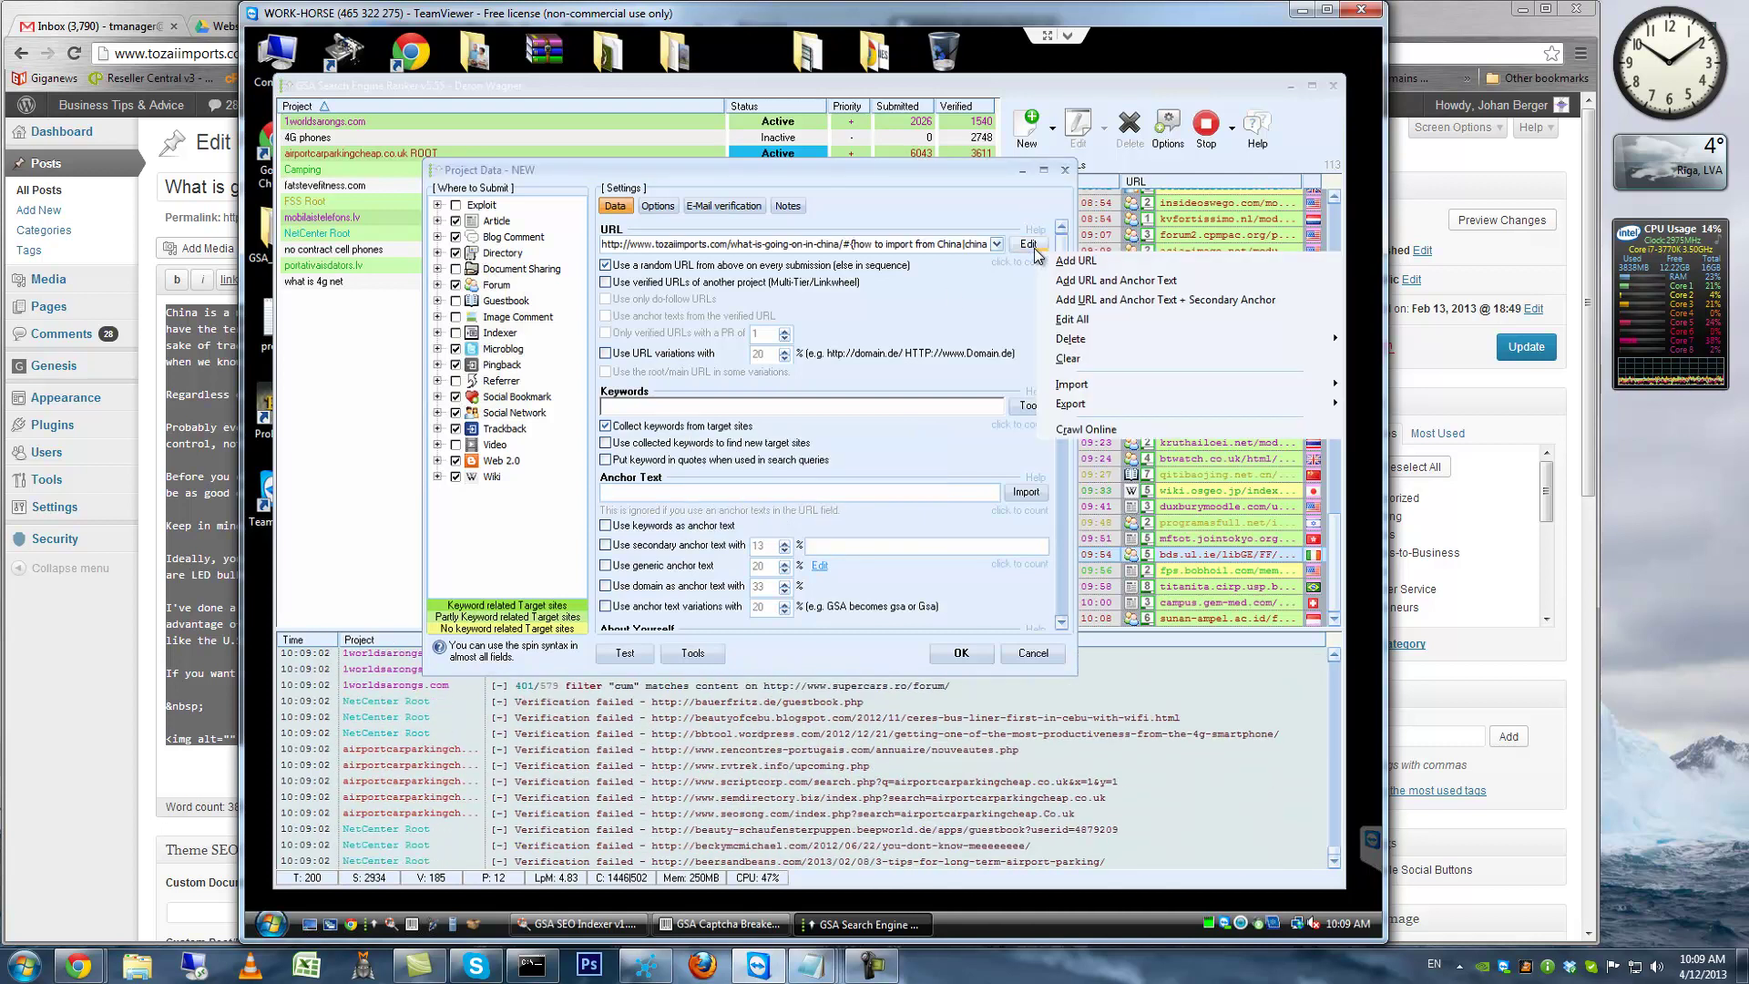
left_click(1093, 300)
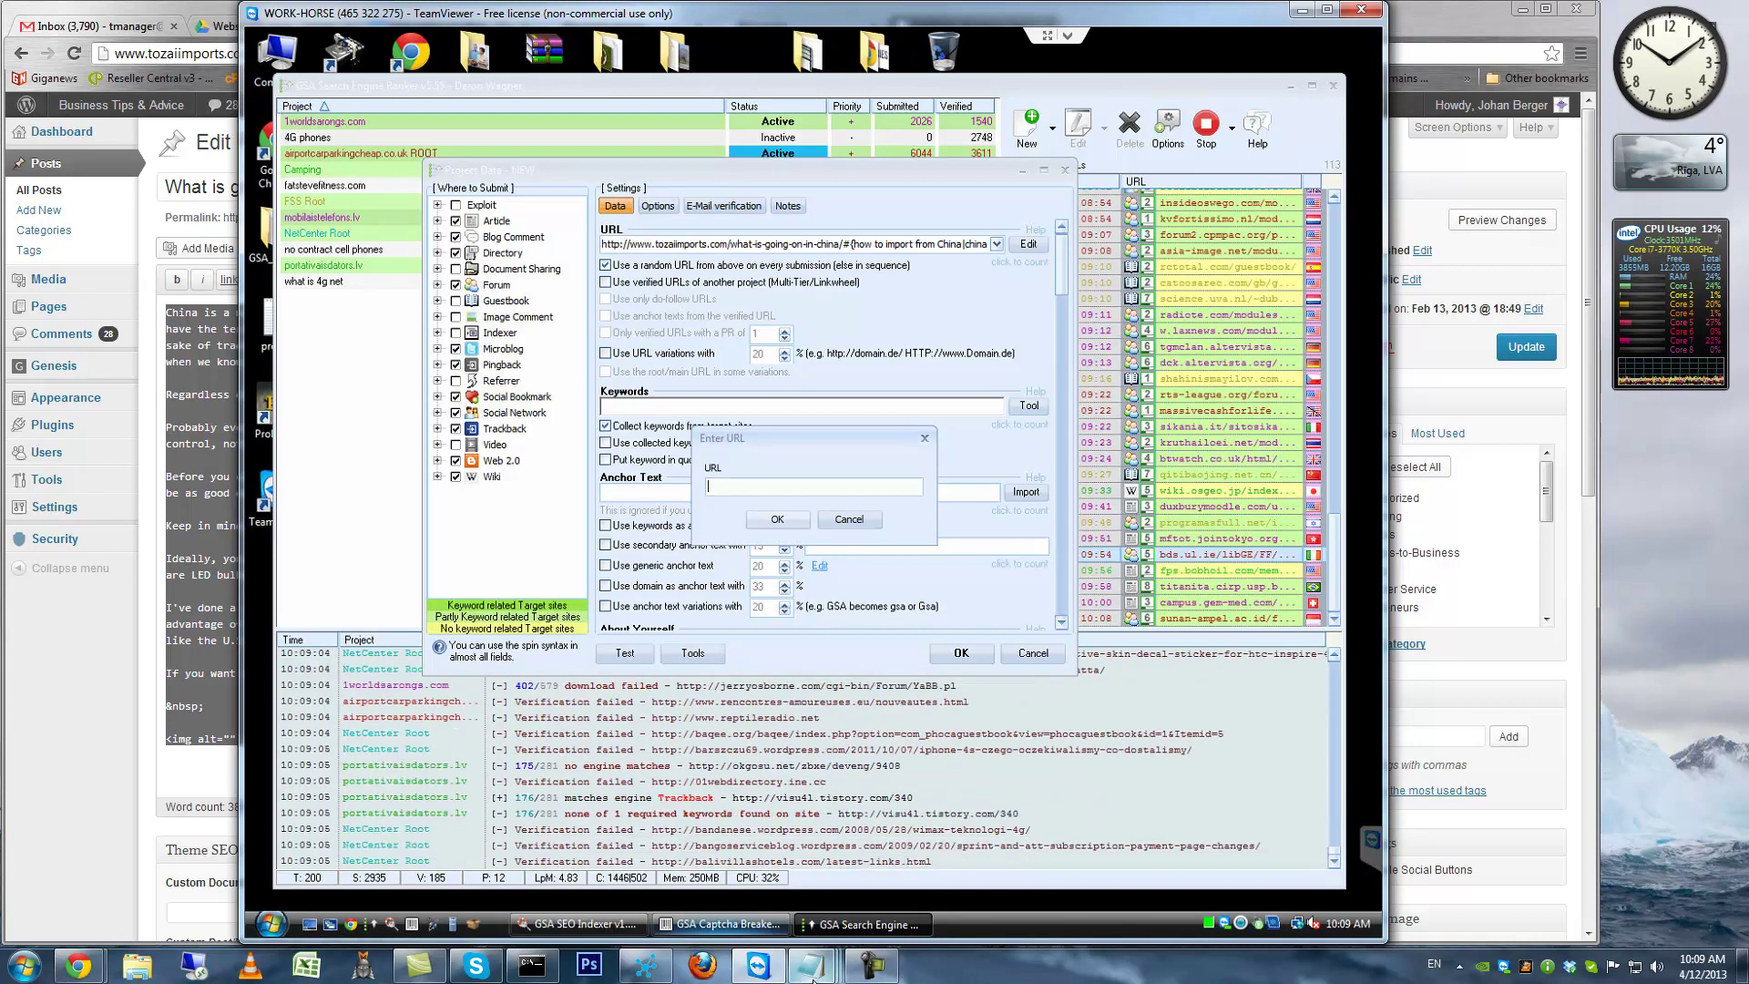
mouse_move(864, 893)
left_click(915, 845)
left_click_drag(768, 267, 404, 267)
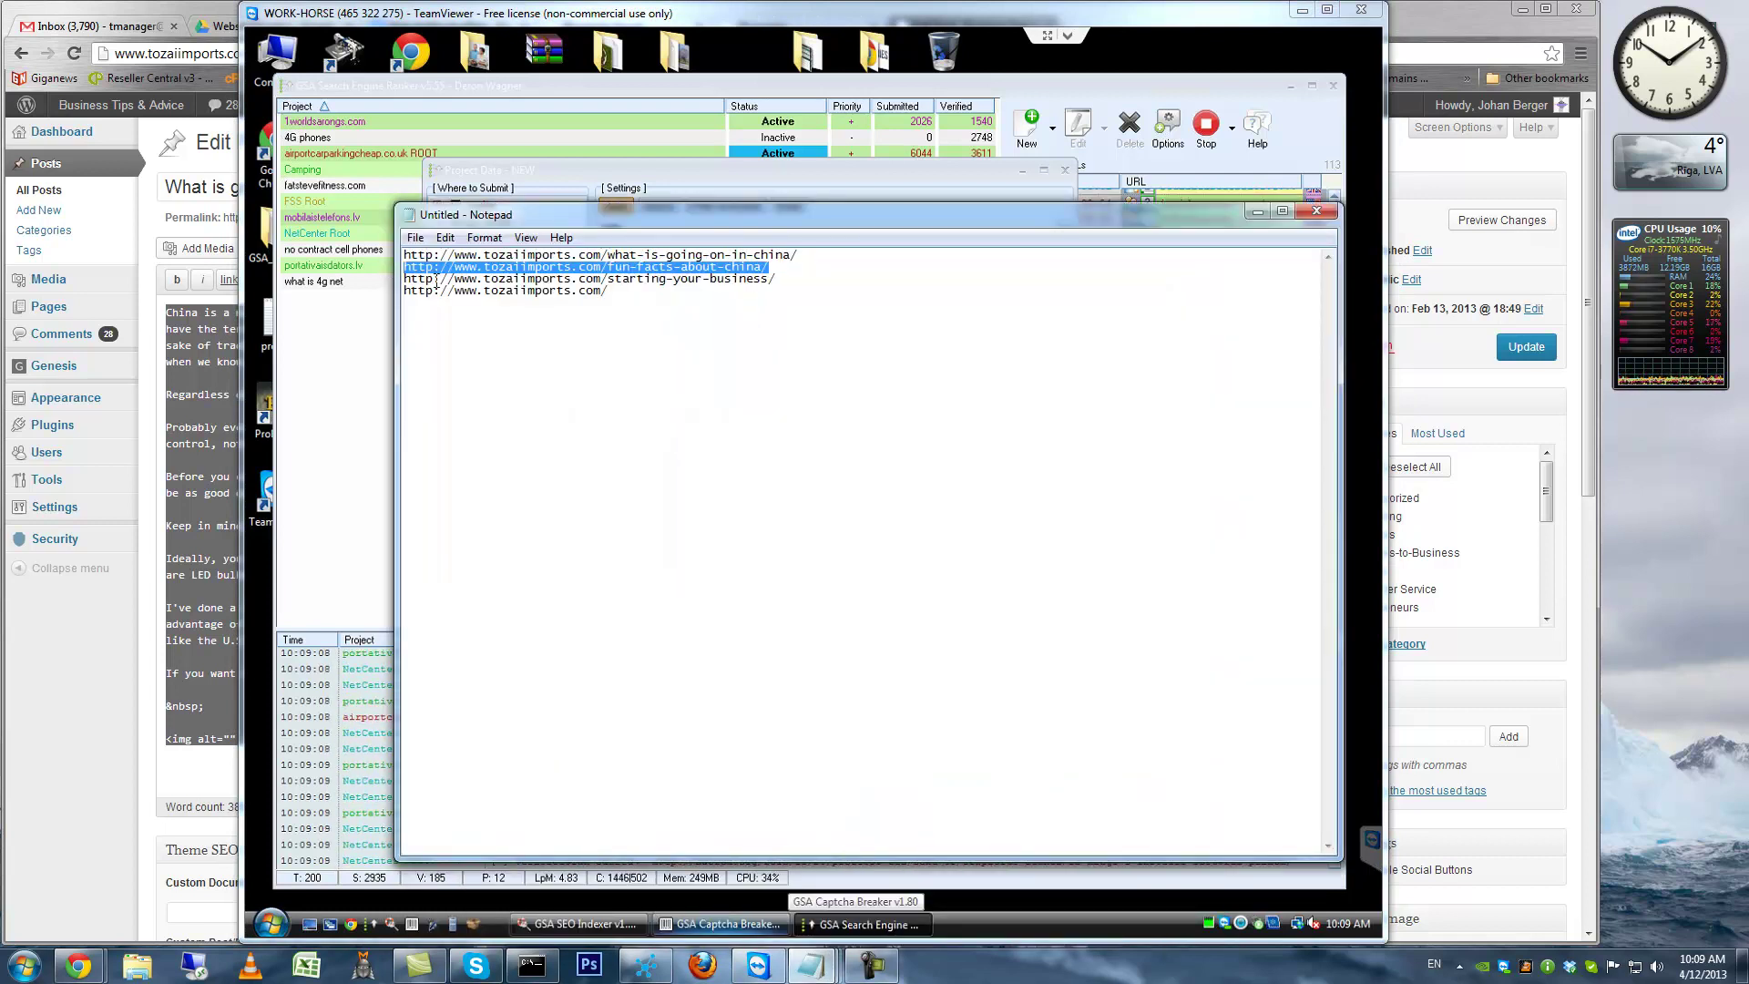
key("ctrl+c")
left_click(580, 173)
key("ctrl+v")
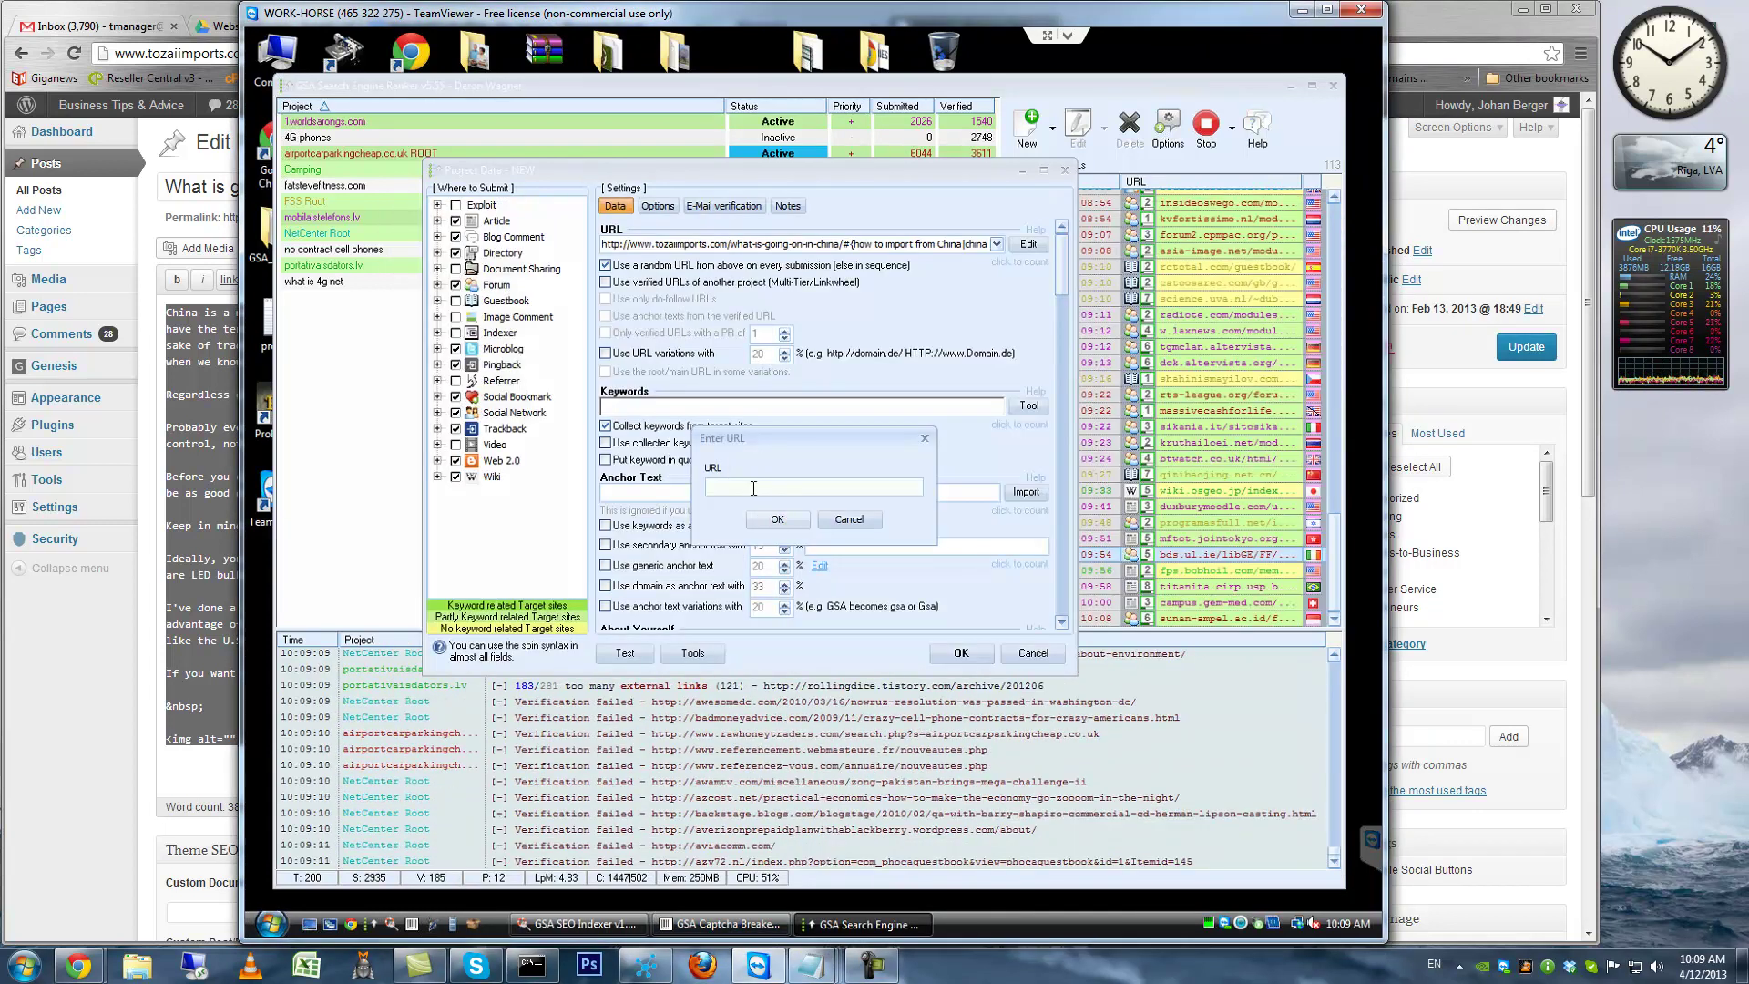
left_click(779, 518)
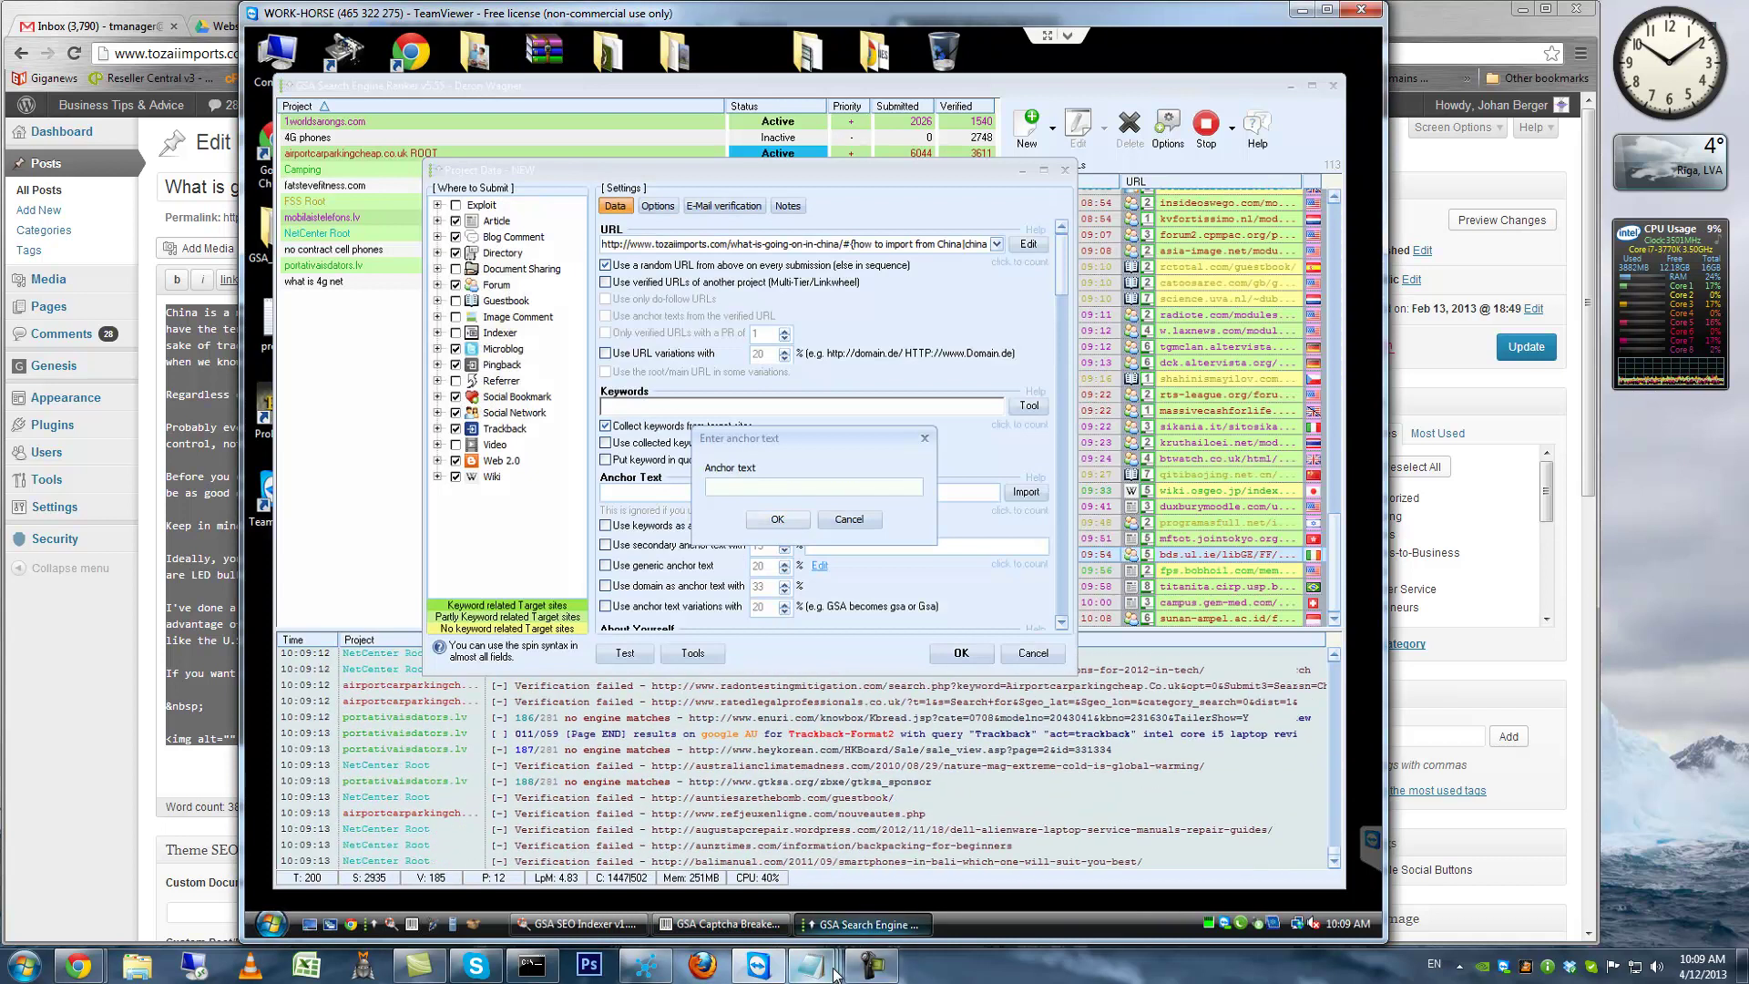
Enter the spin-syntax keyword block from Notepad as anchor text for the fun-facts-about-china URL
left_click(955, 908)
left_click_drag(770, 407, 390, 384)
left_click(599, 91)
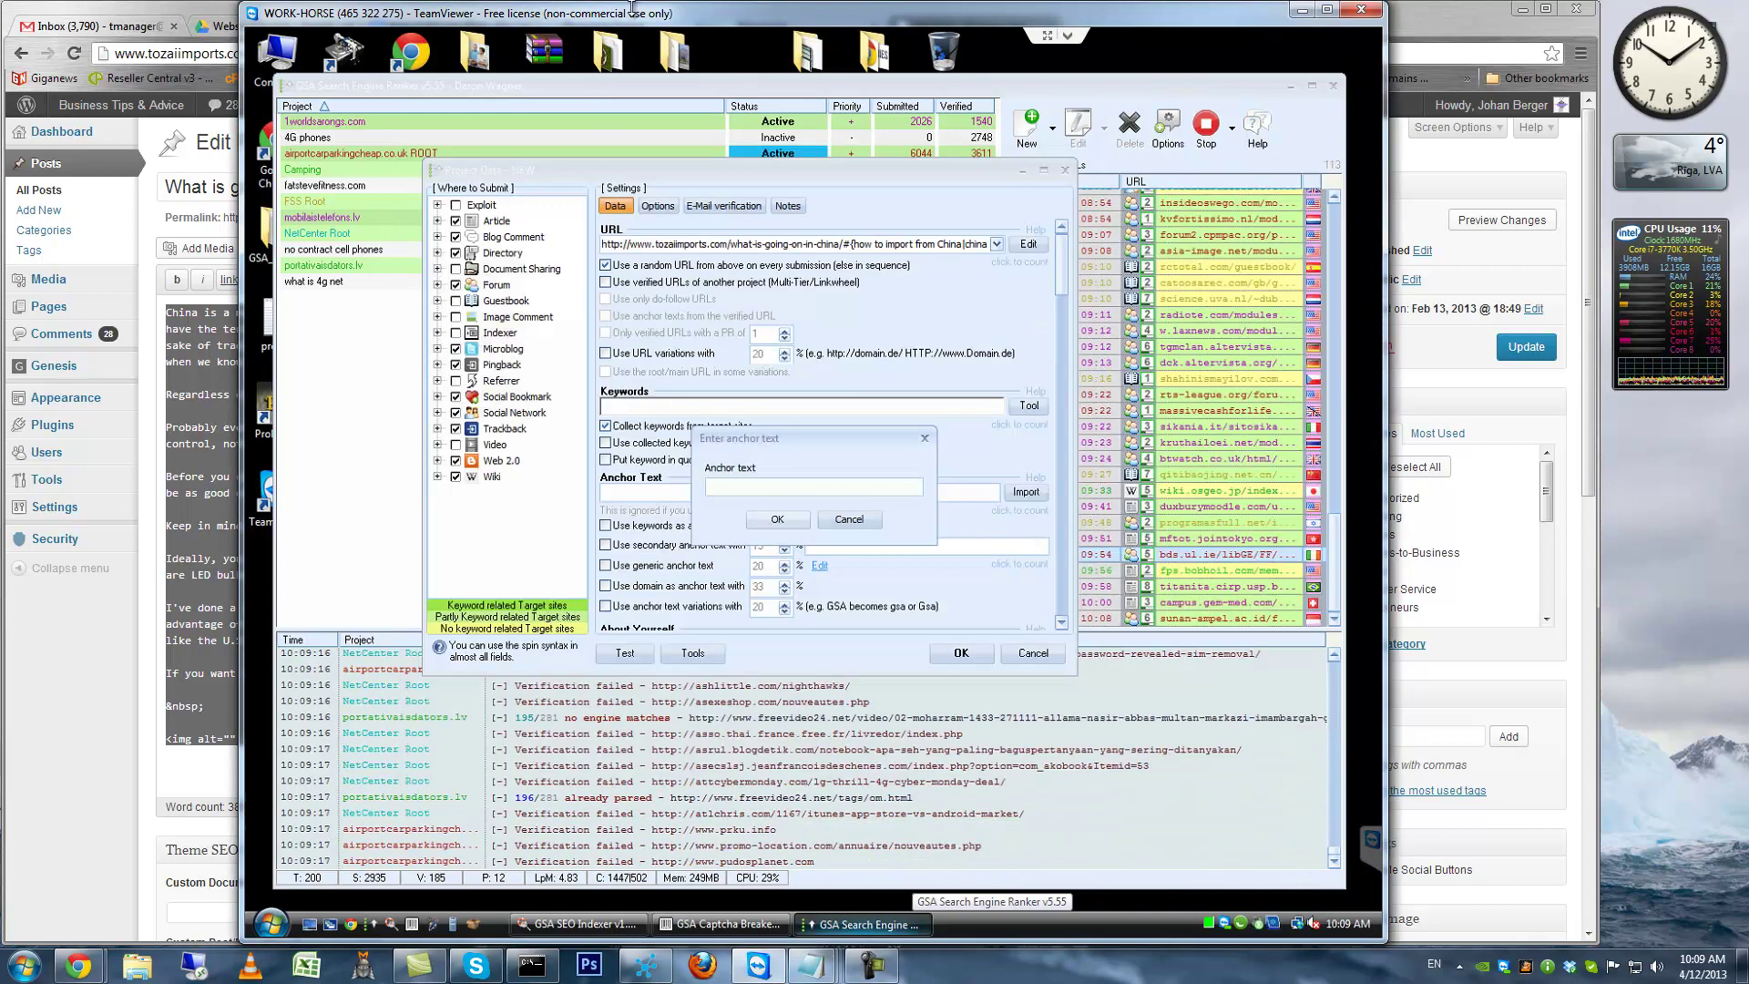
key("ctrl+v")
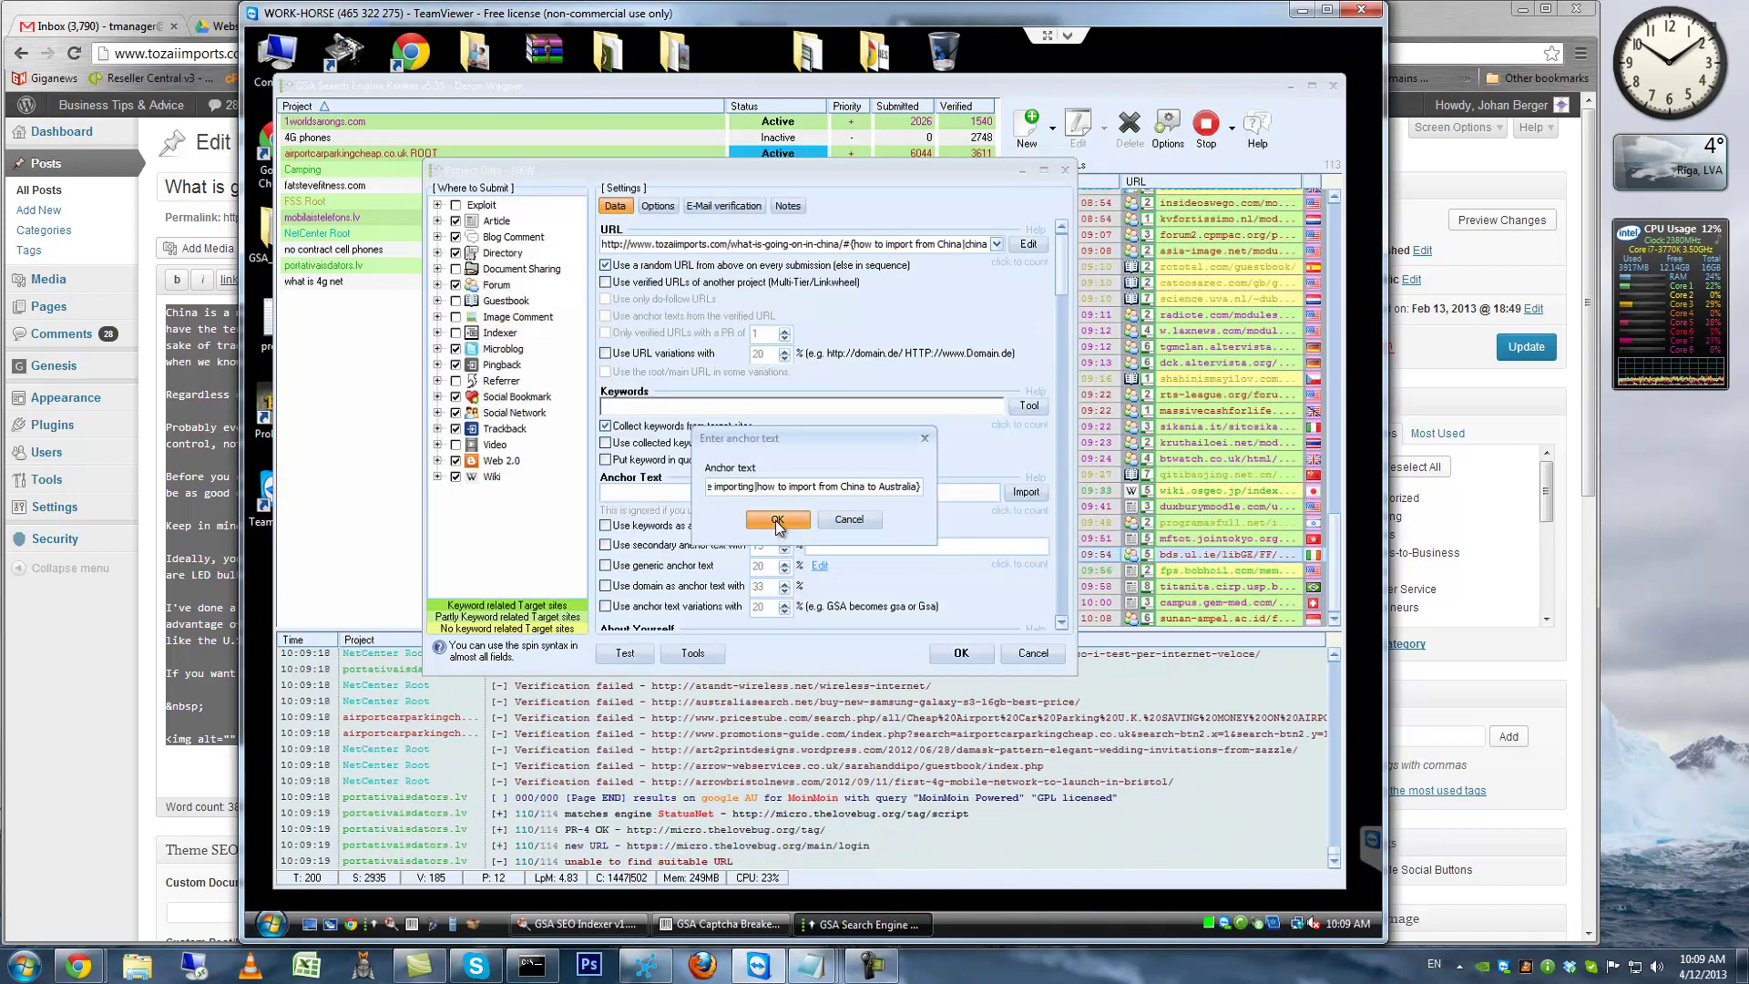
left_click(775, 519)
left_click(1029, 245)
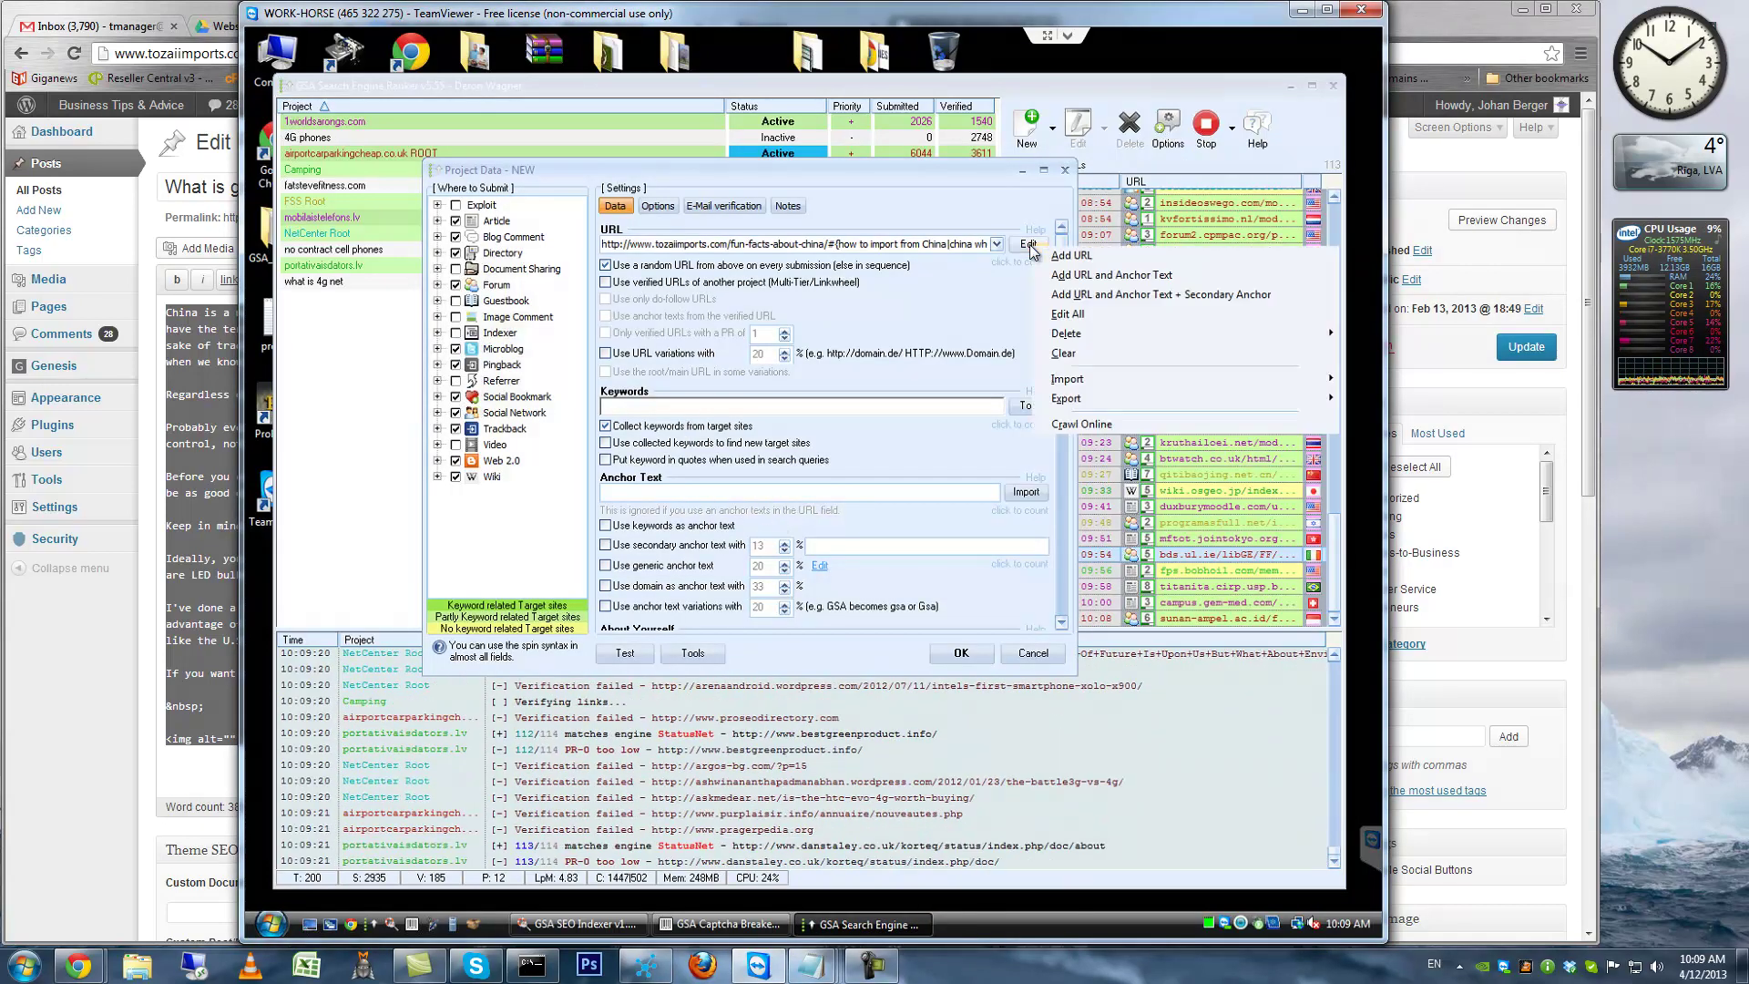
left_click(1102, 276)
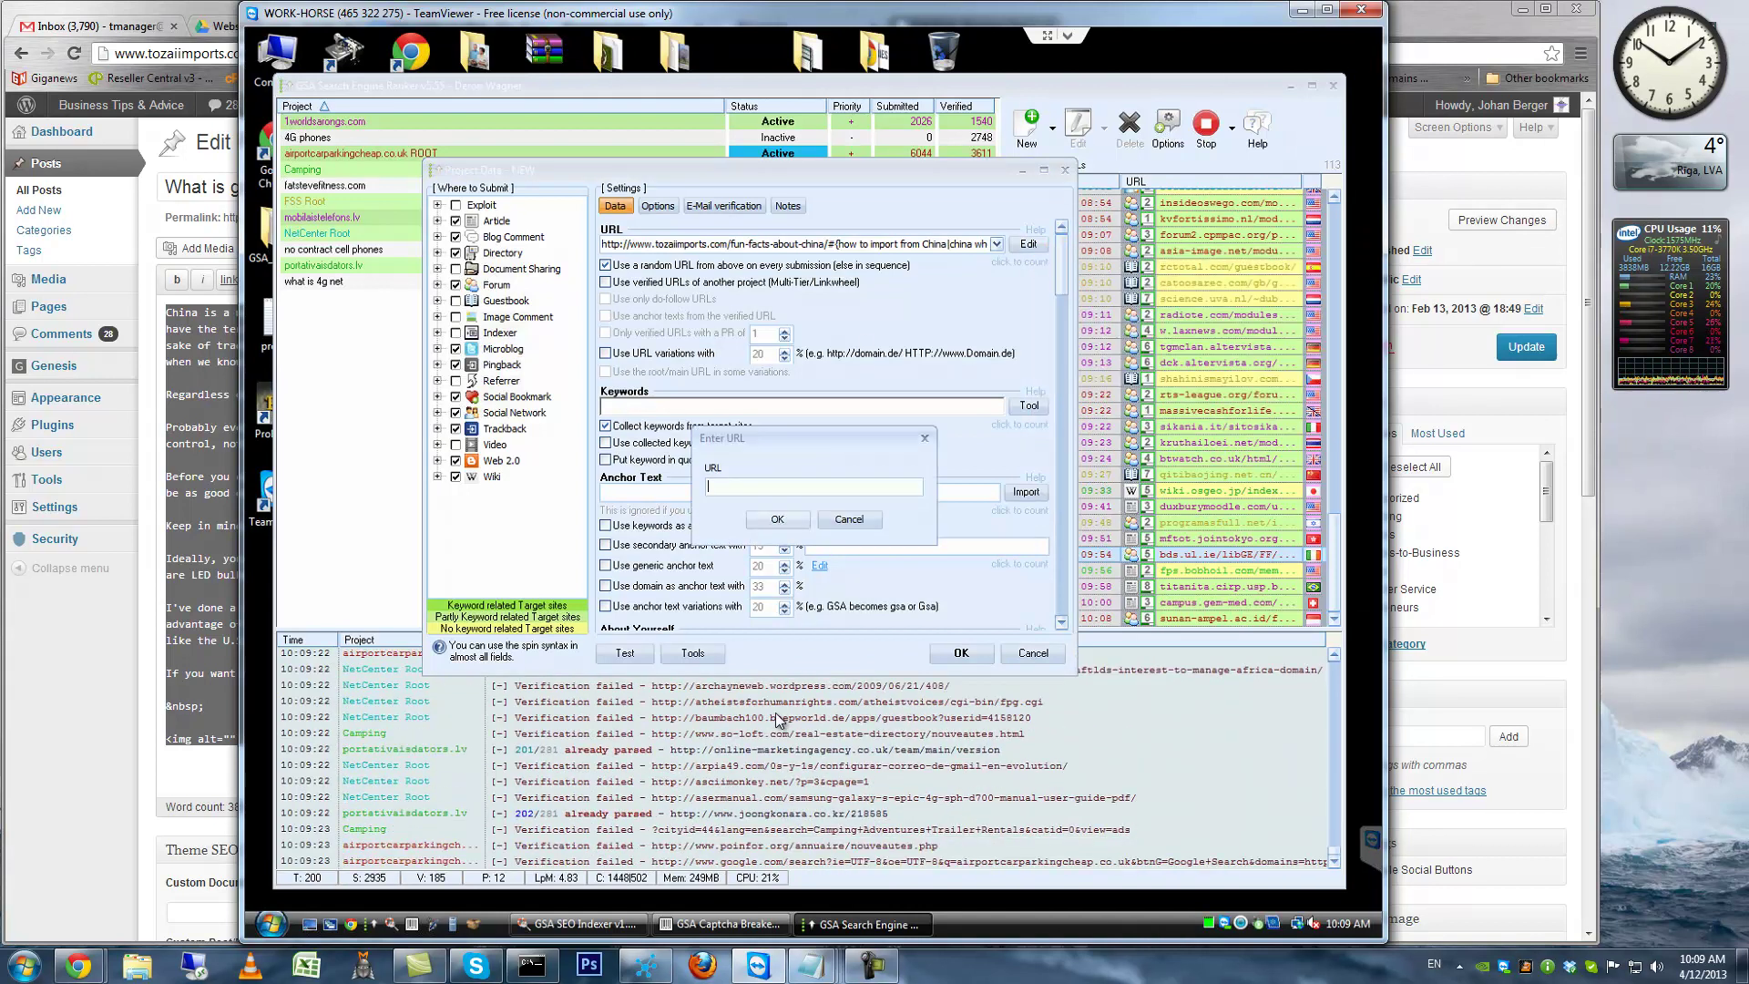
left_click(852, 868)
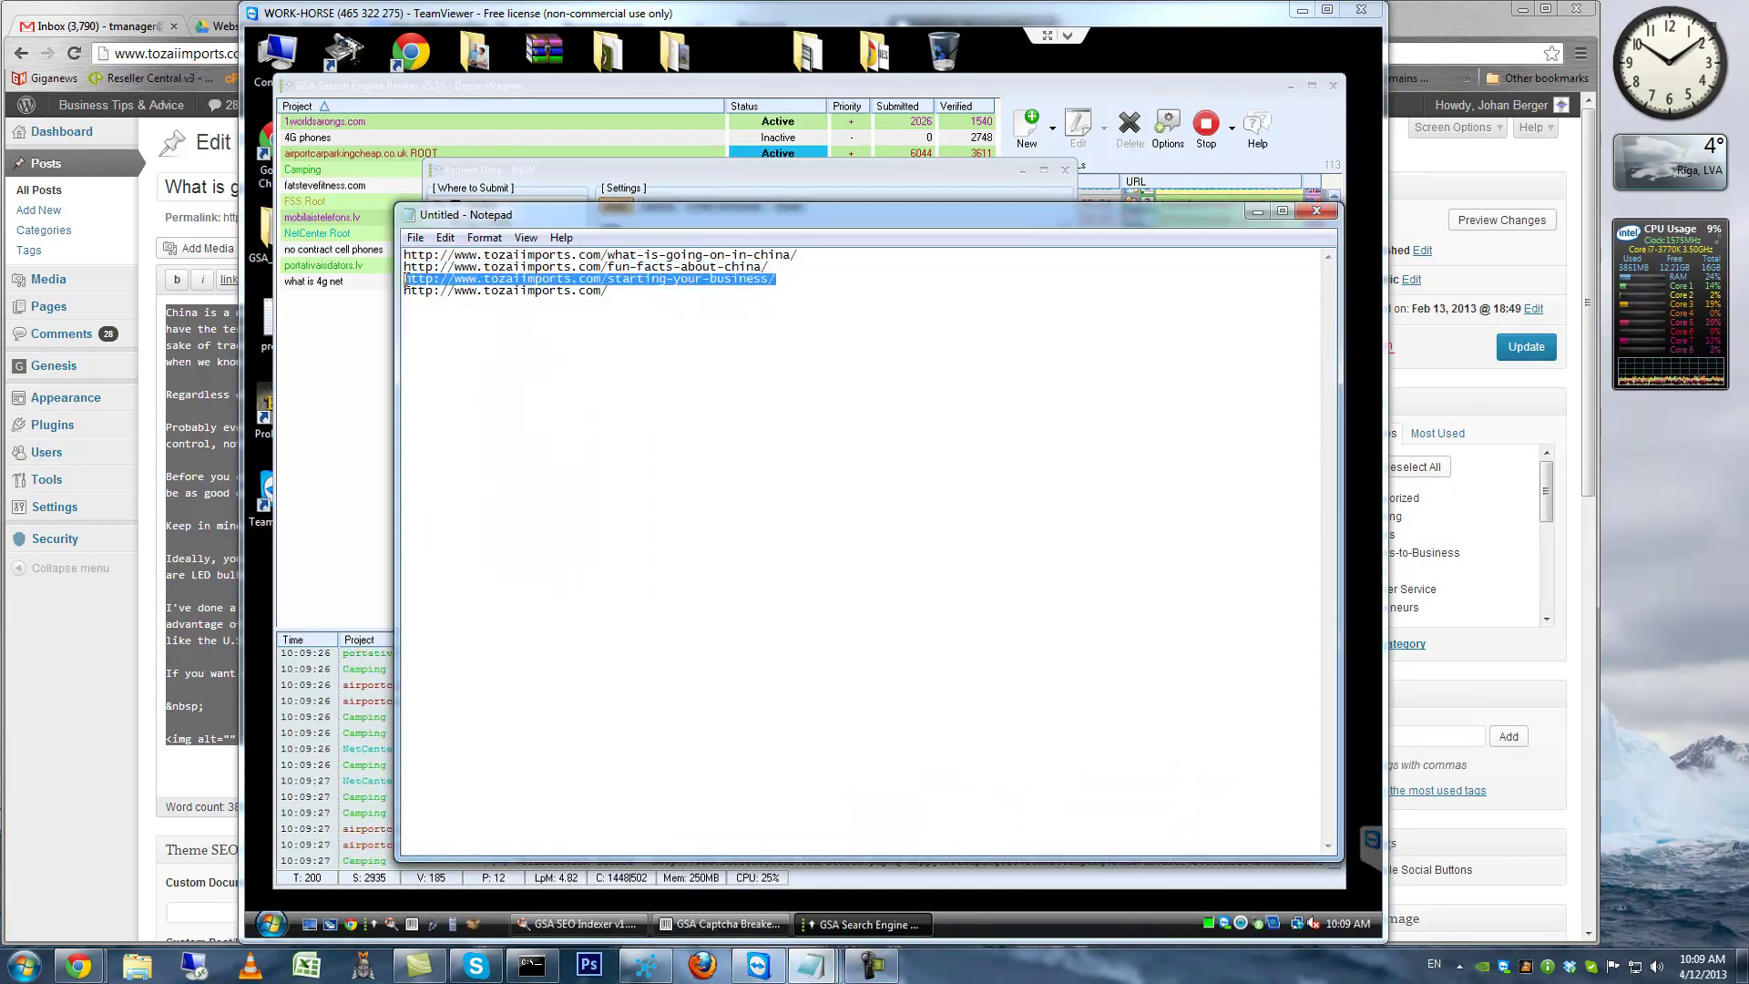
left_click(604, 168)
type("http://www.tozaiimports.com/starting-your-business/")
left_click(778, 519)
Copy the spin-syntax keyword block from Notepad and enter it as anchor text for the starting-your-business URL
mouse_move(865, 967)
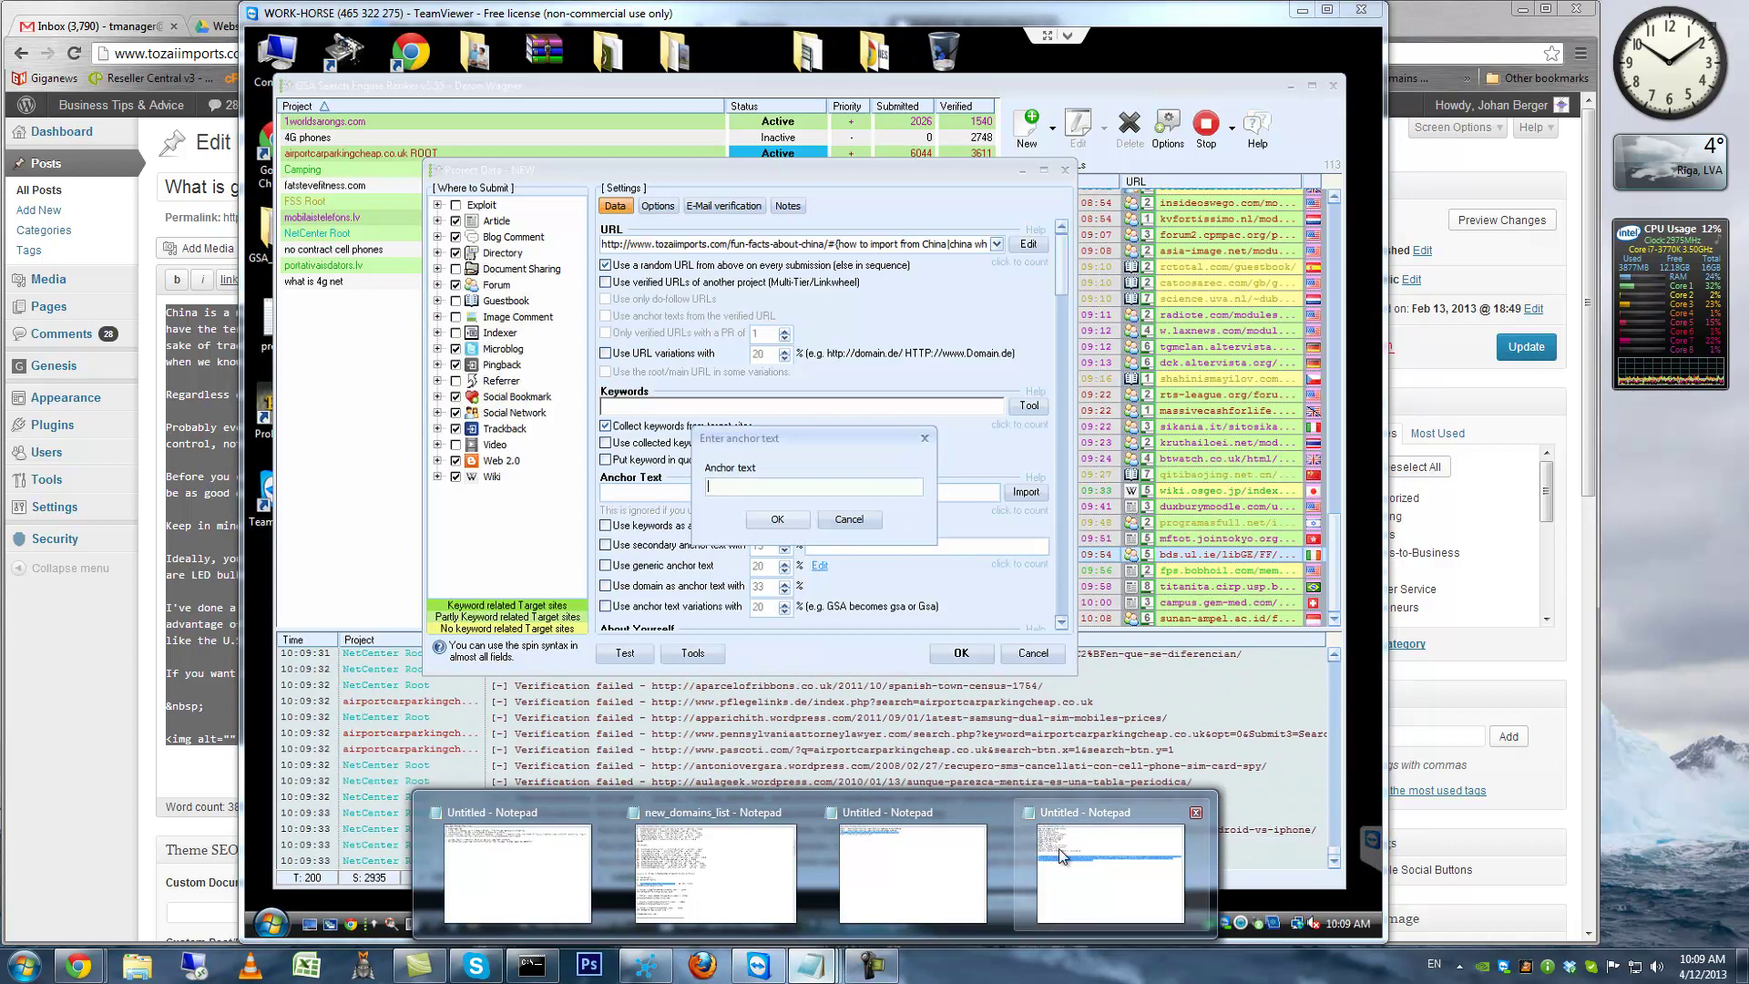
left_click(1088, 853)
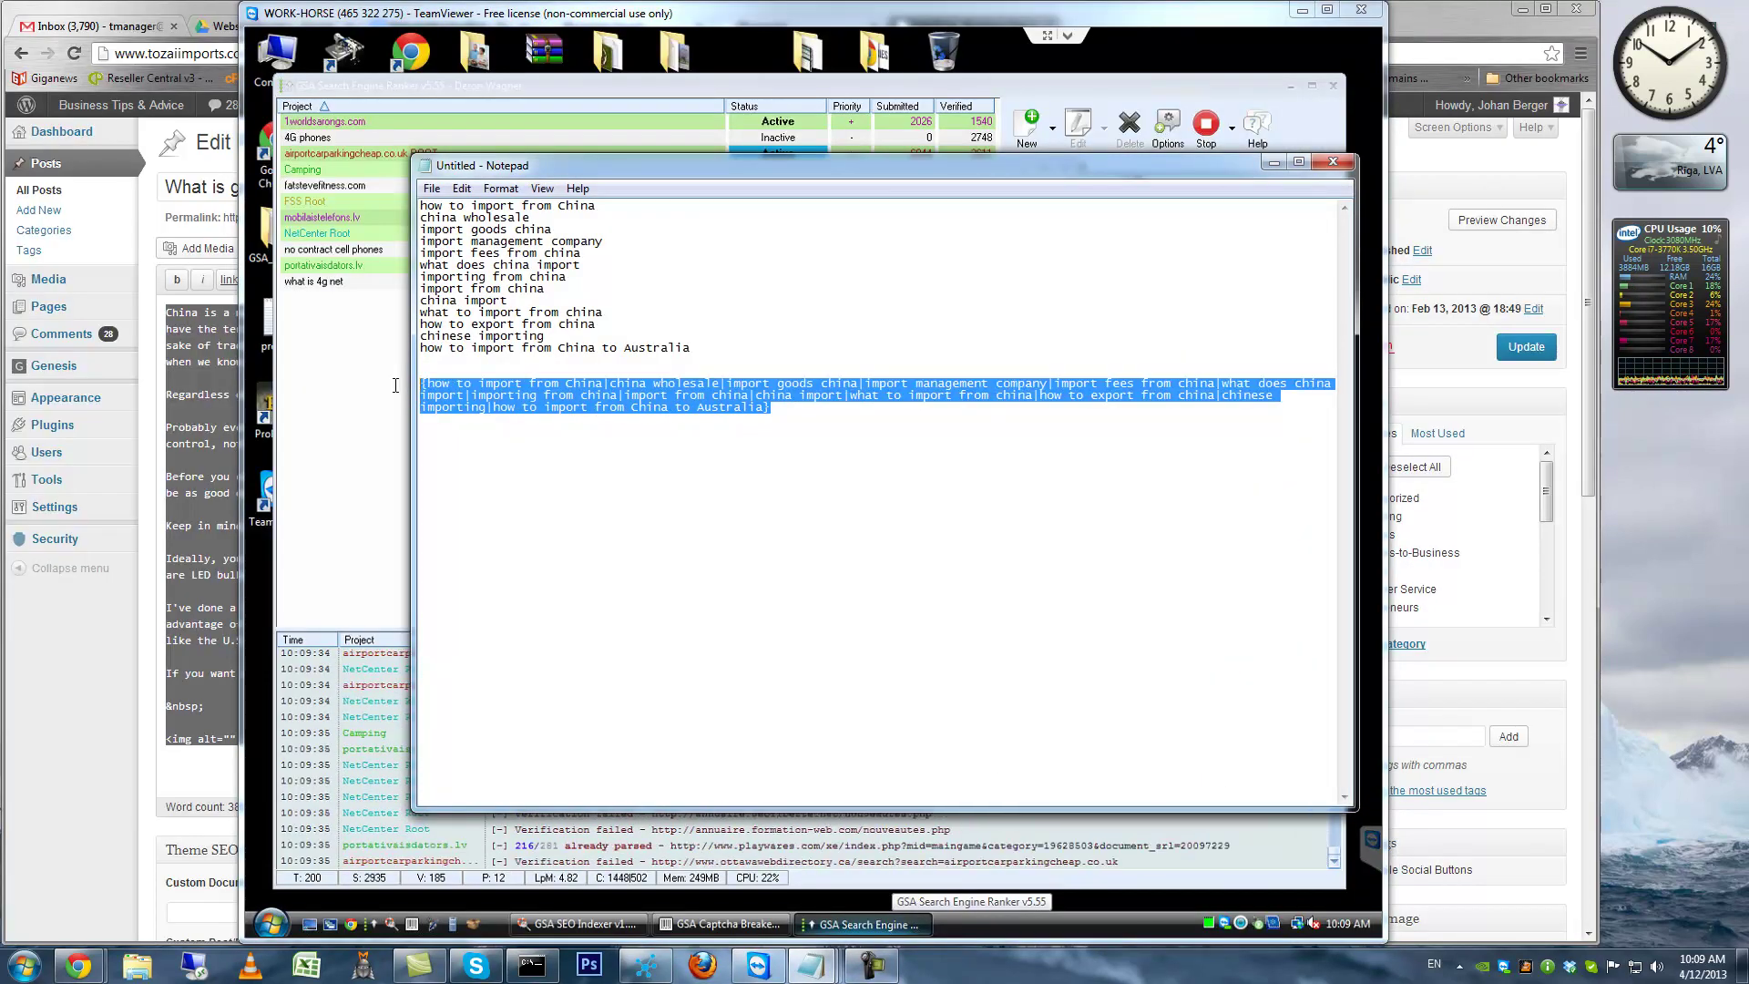
key("ctrl+c")
left_click(621, 104)
key("ctrl+v")
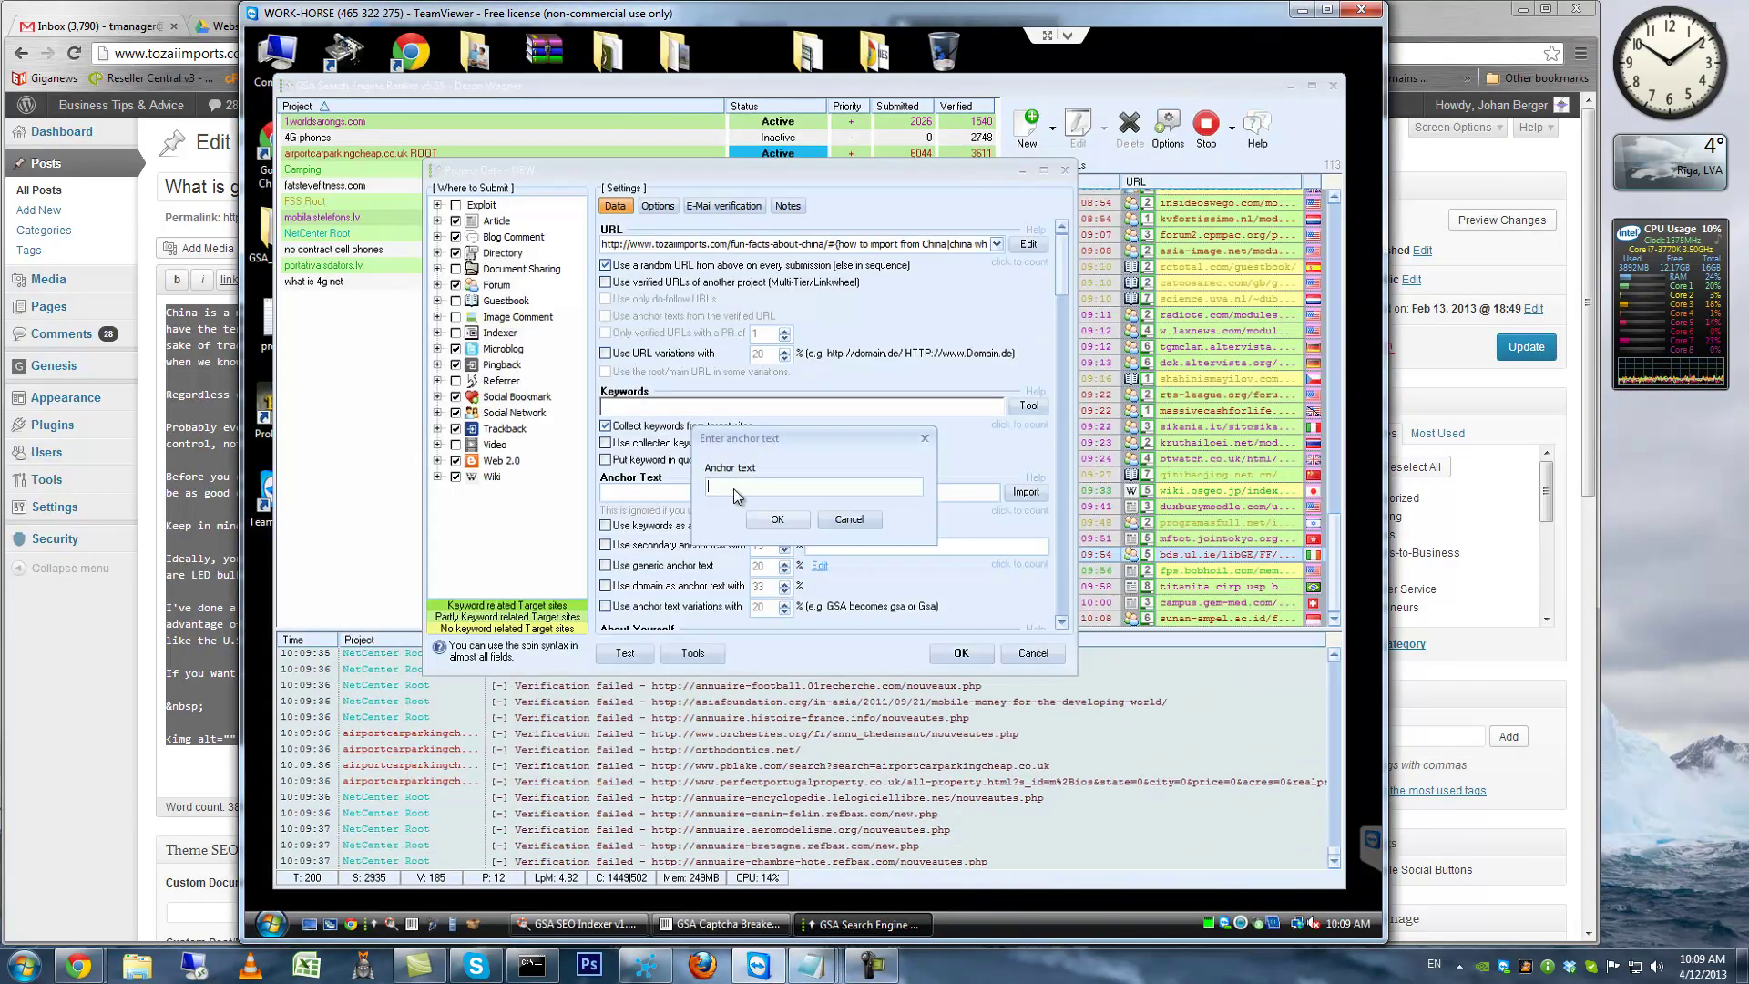
left_click(779, 518)
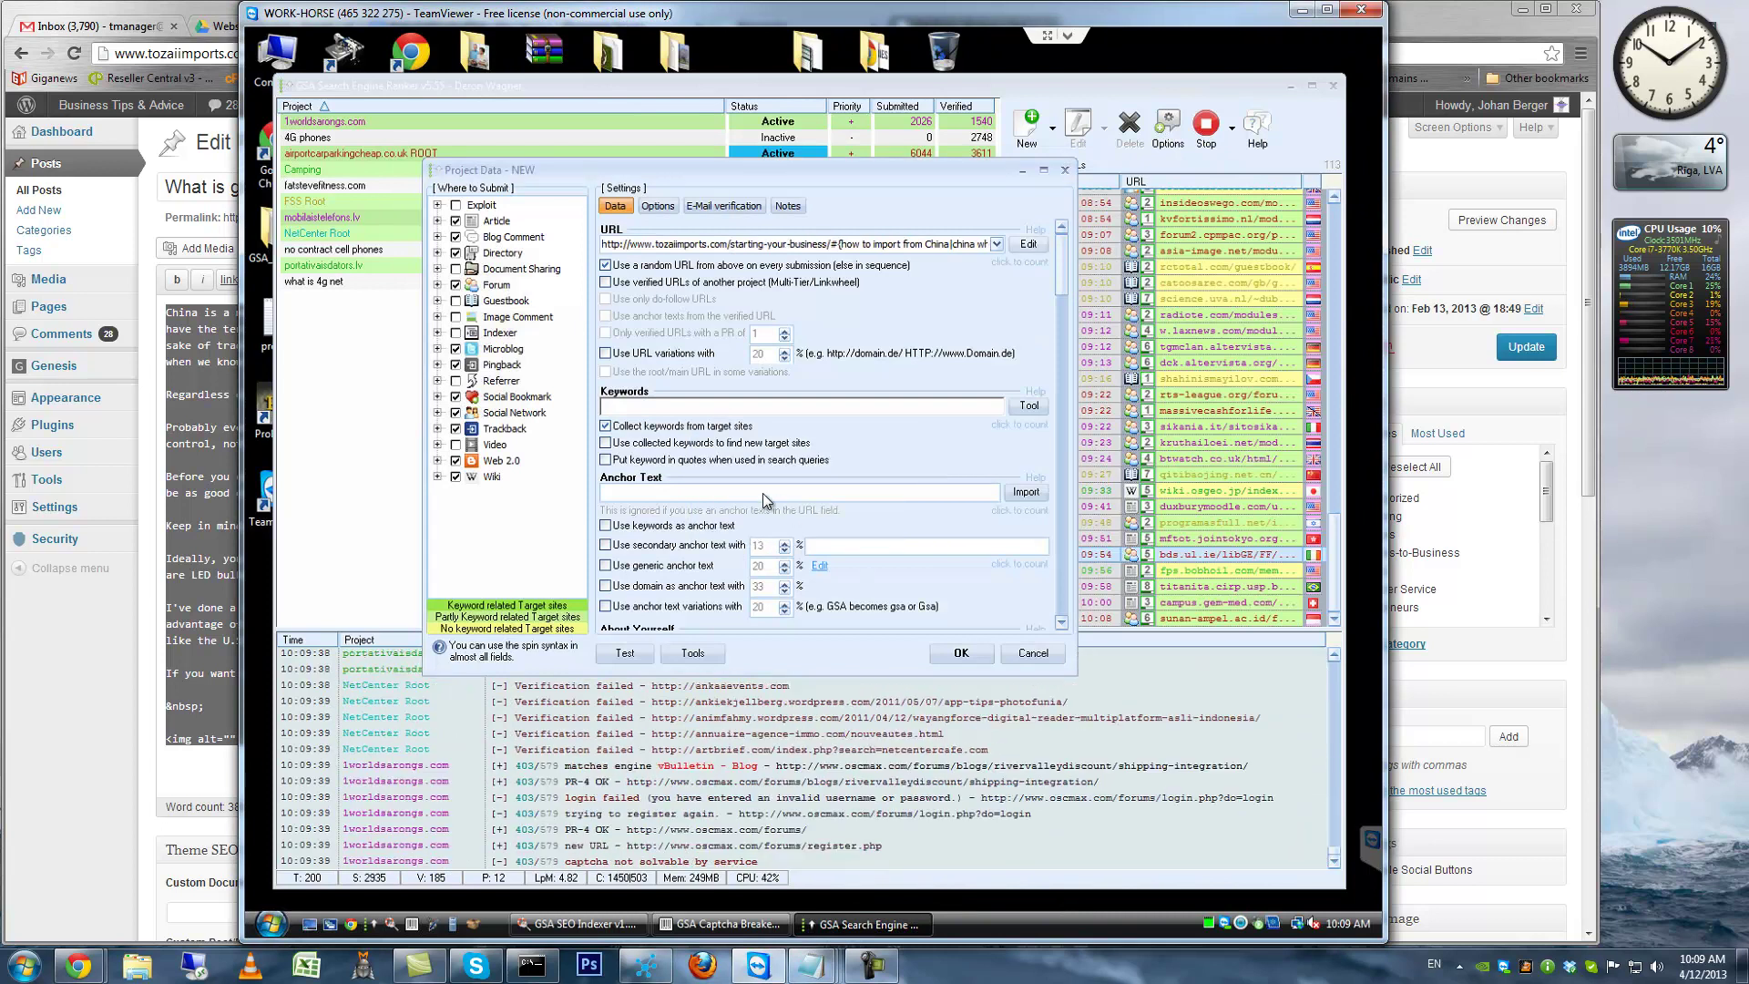
left_click(1028, 244)
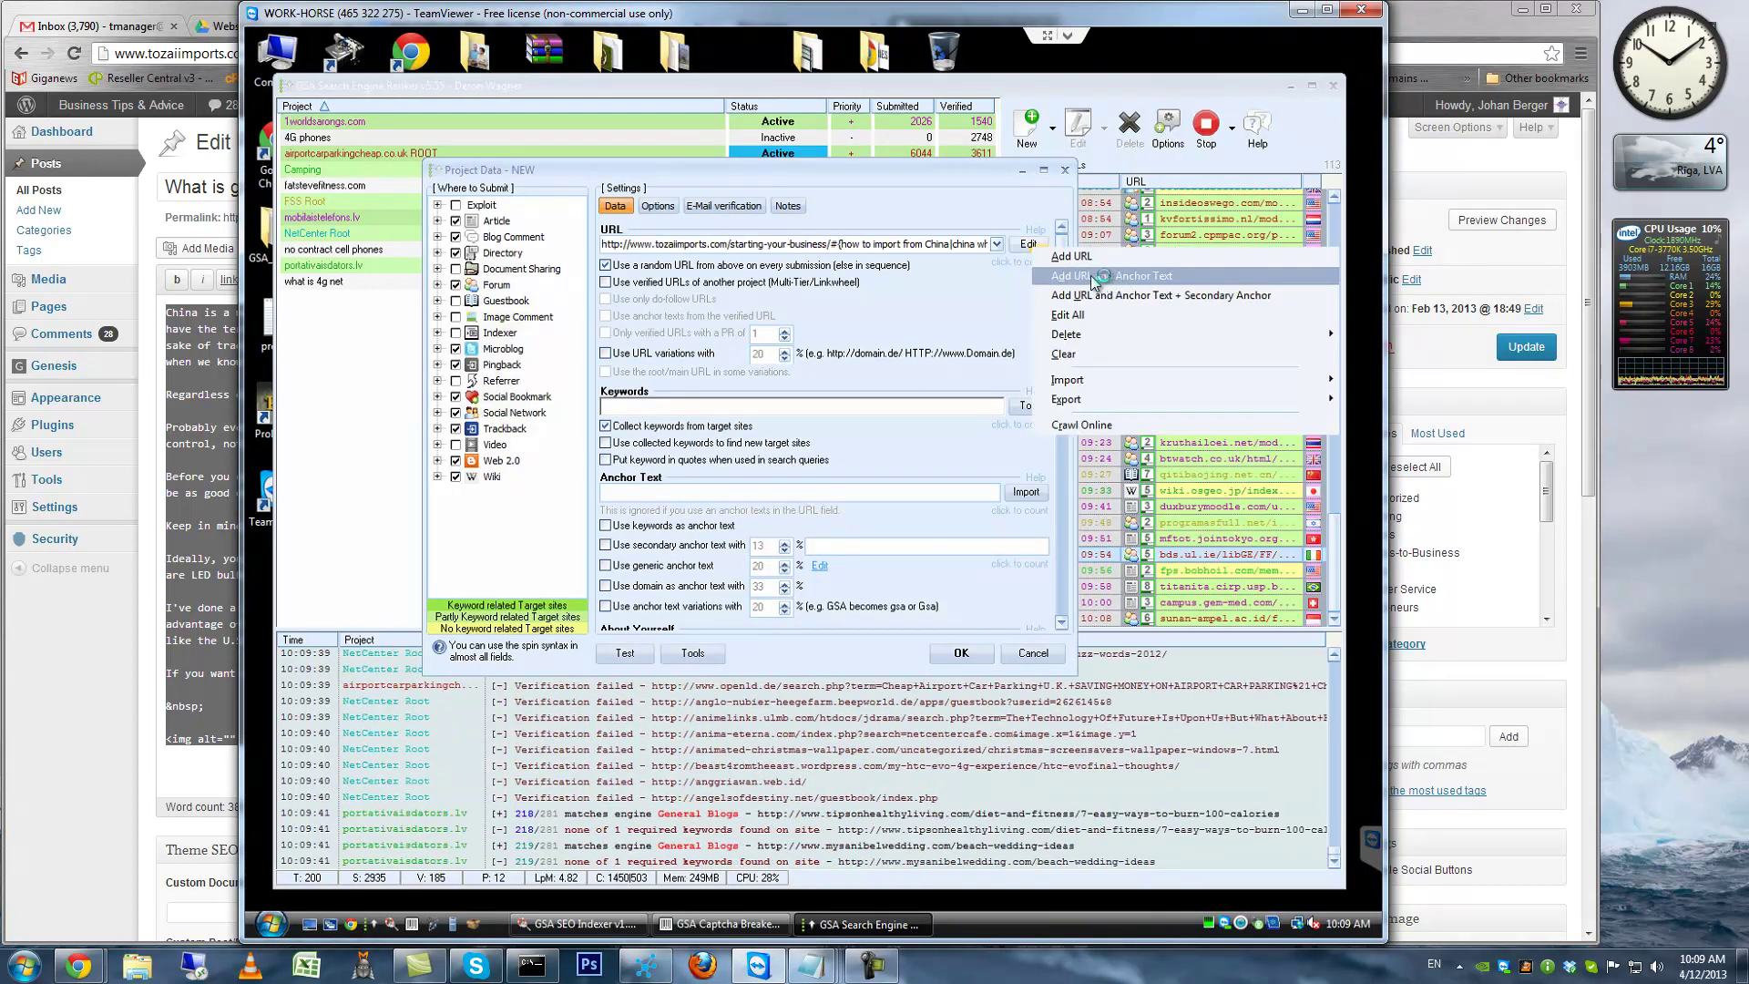
left_click(1072, 256)
mouse_move(814, 969)
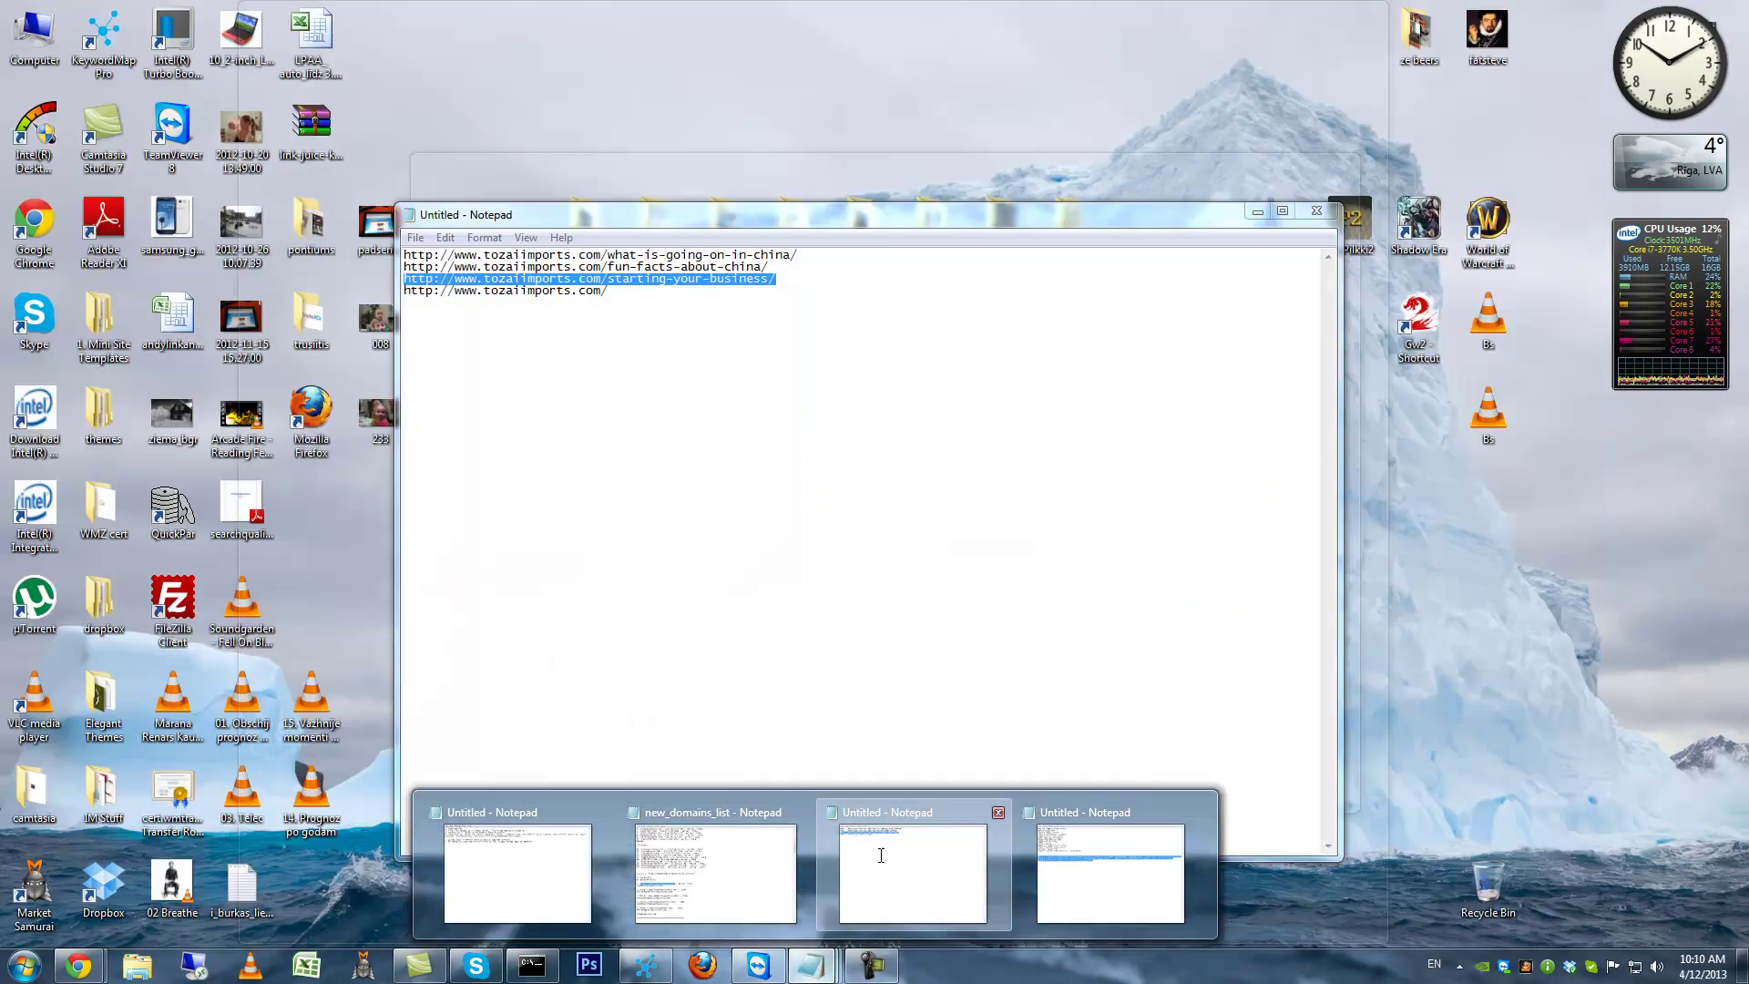
left_click(878, 851)
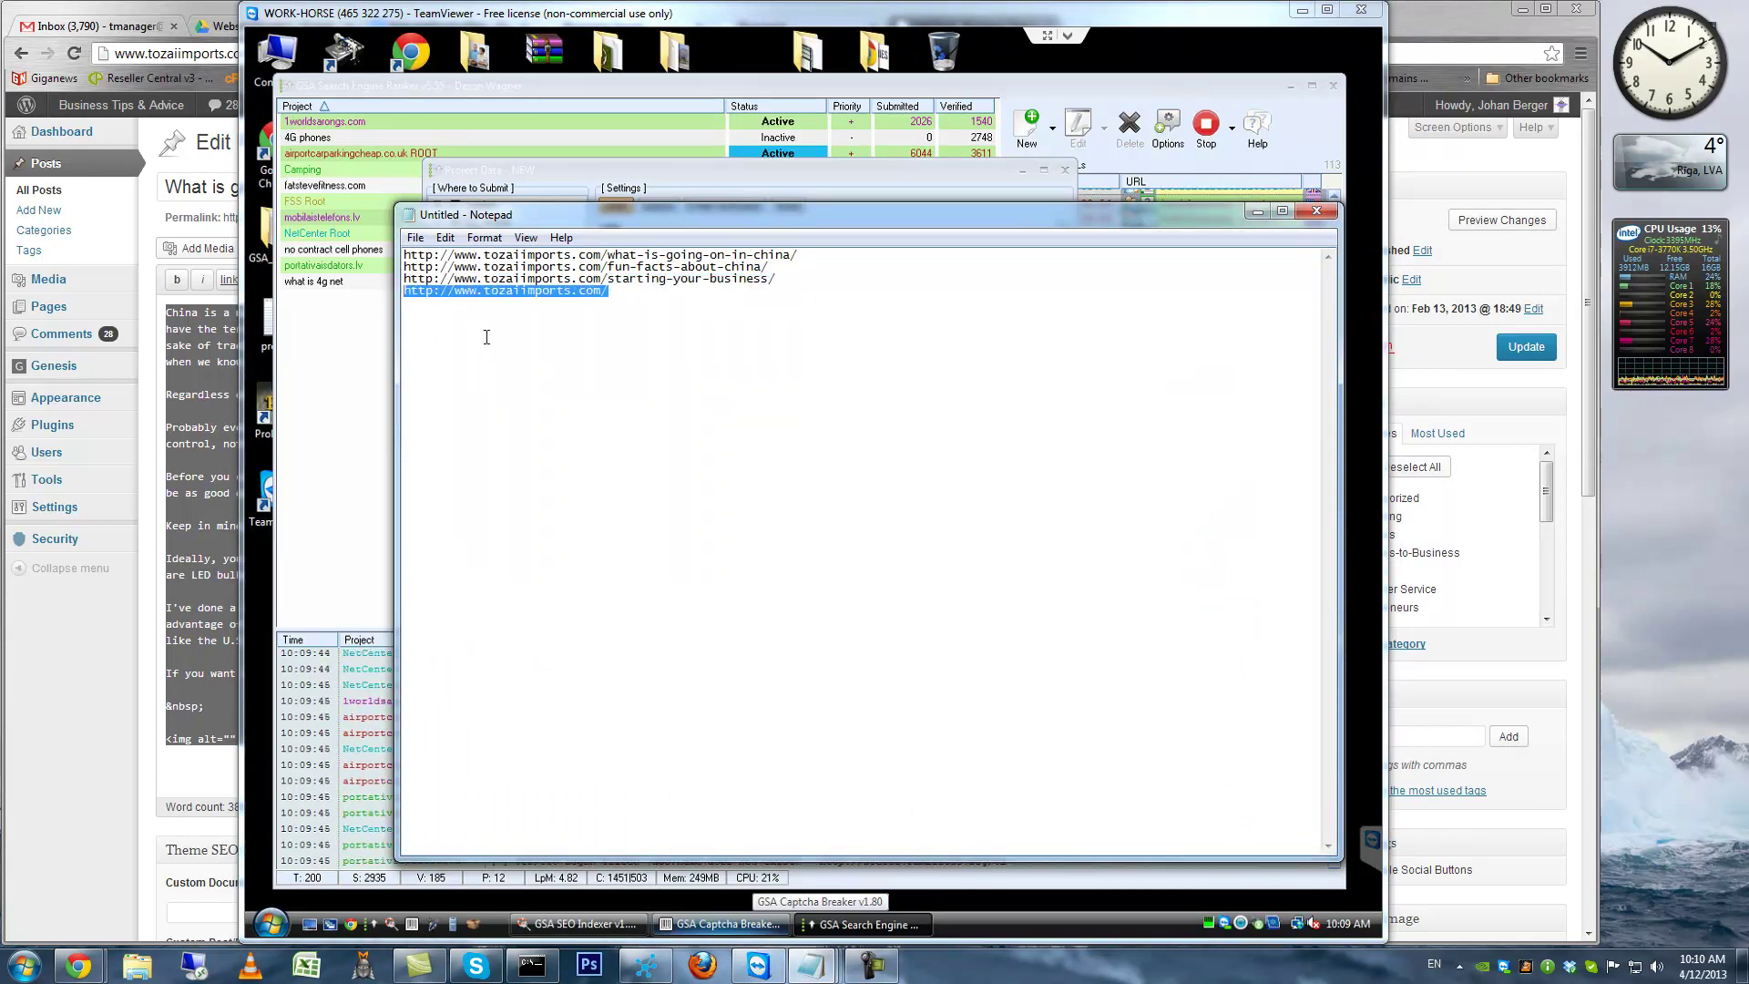
left_click(632, 175)
key("ctrl+v")
left_click(776, 520)
Enter the spin-syntax keyword block from Notepad as the home page URL's anchor text, and enable URL variations for the project
mouse_move(810, 966)
left_click(983, 878)
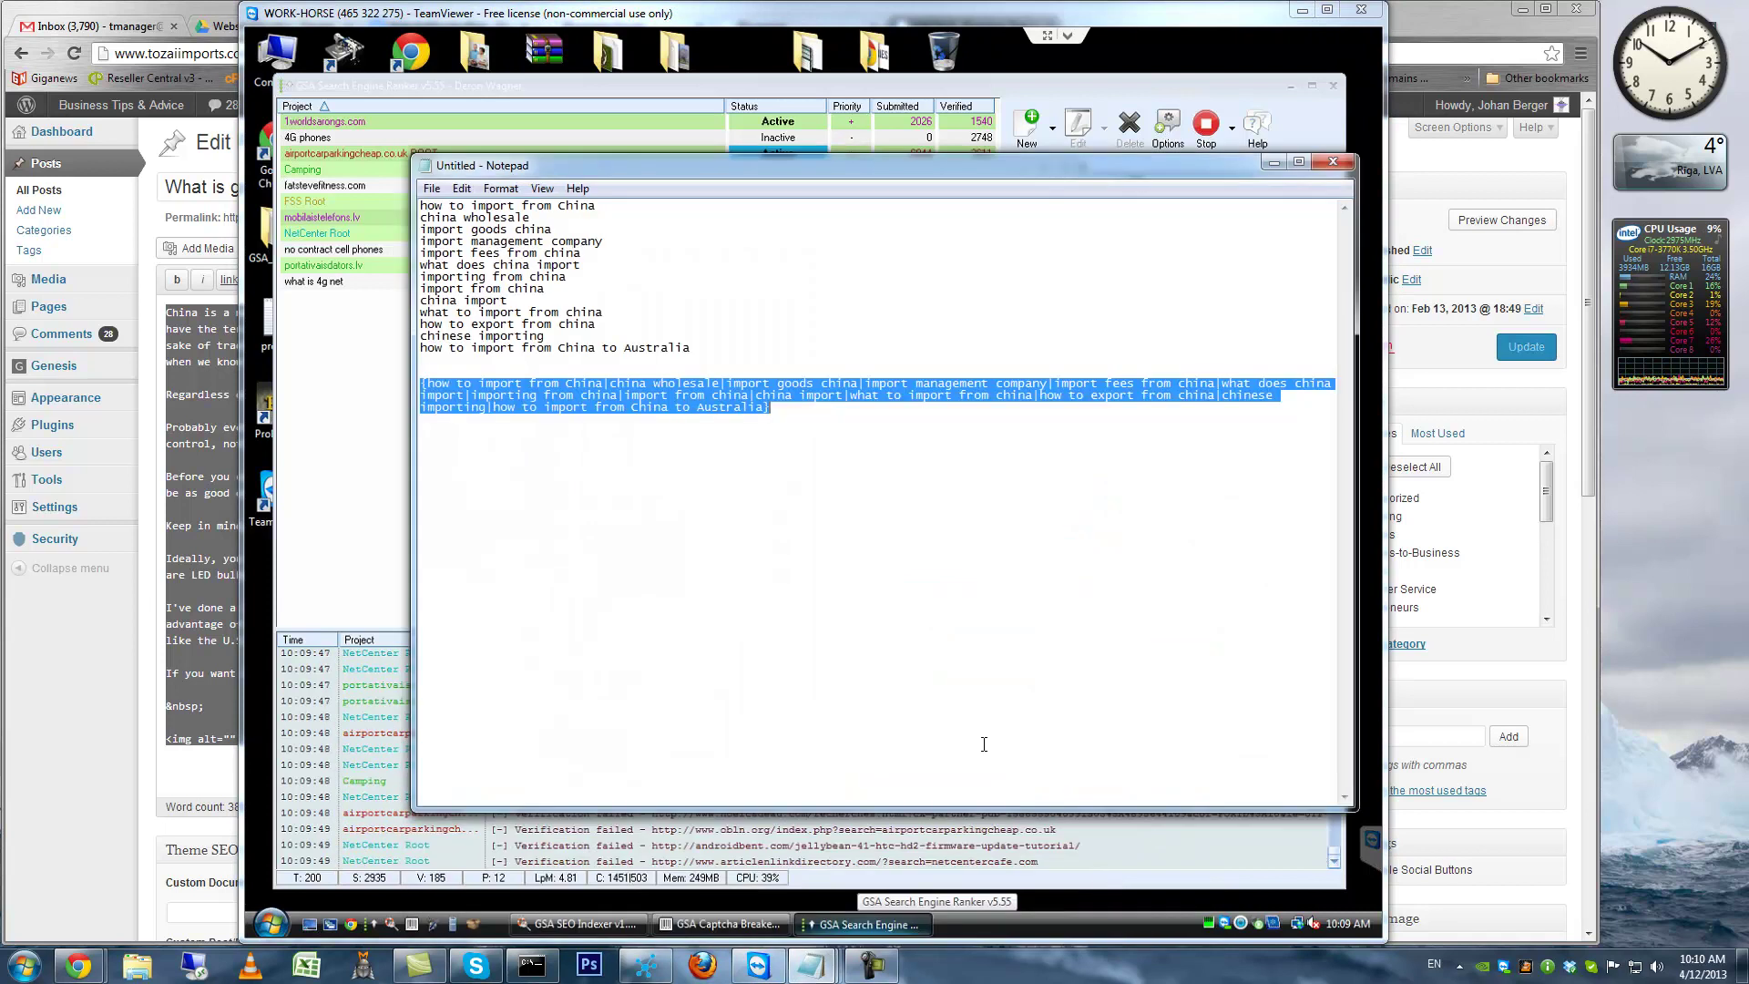
left_click_drag(795, 414, 421, 383)
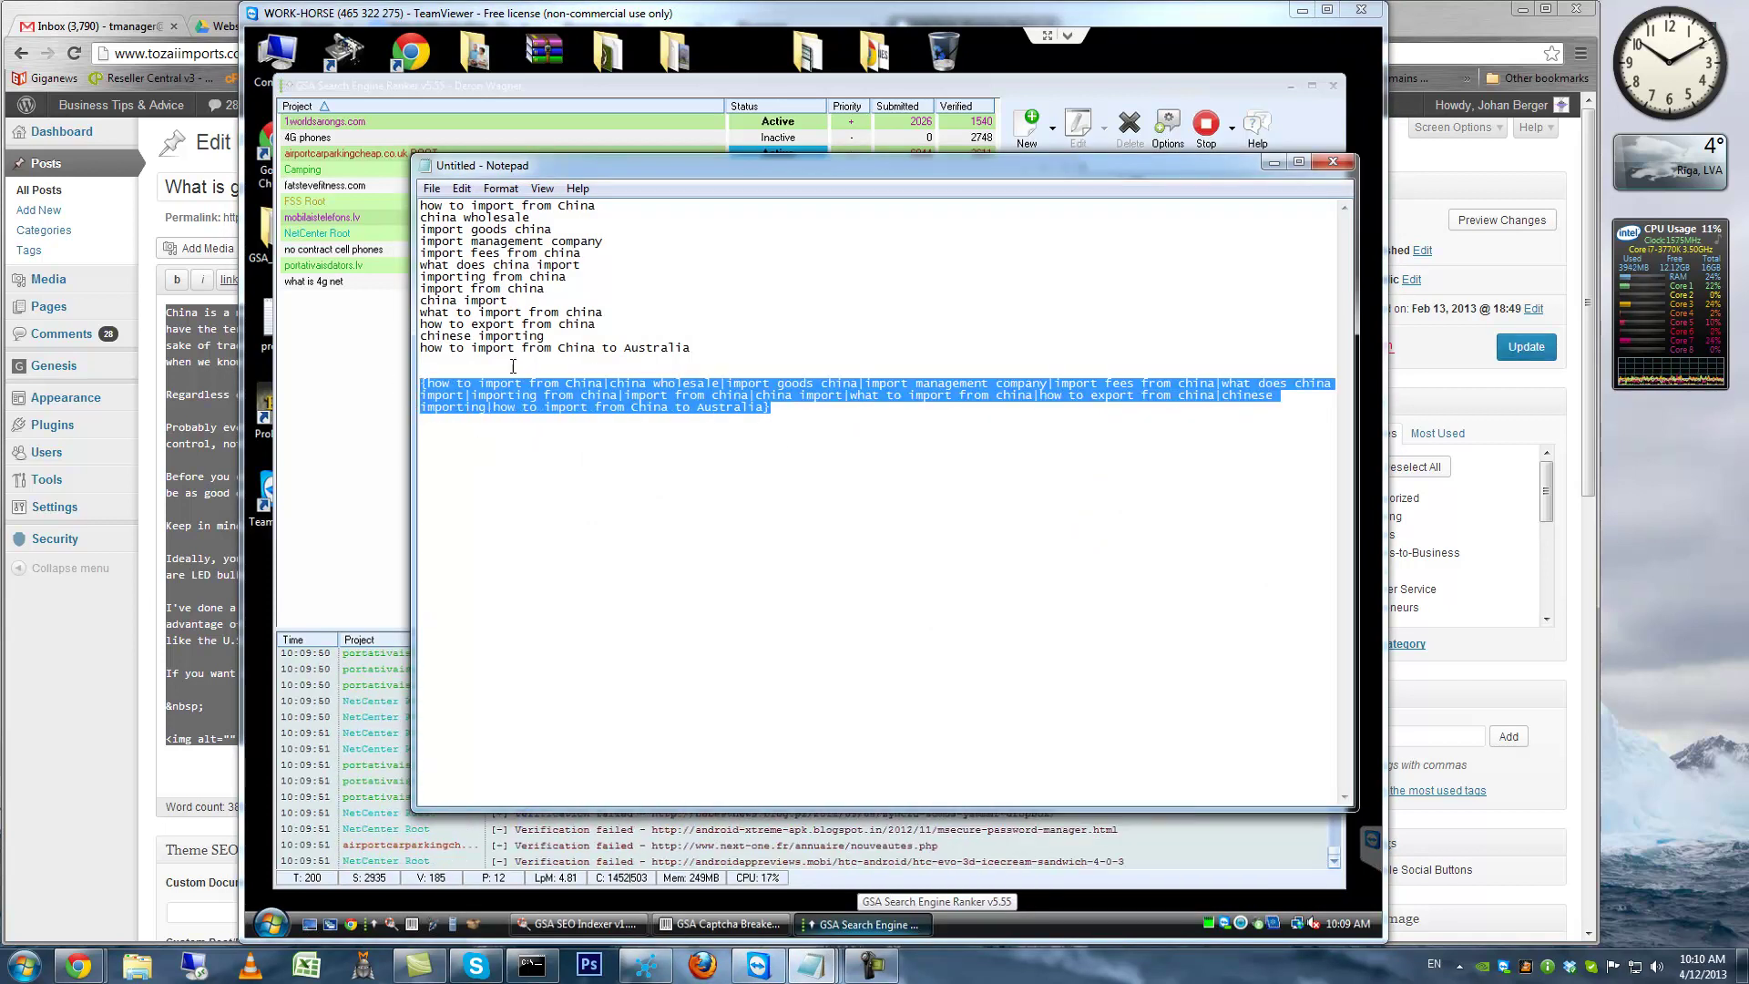
key("ctrl+c")
left_click(555, 85)
key("ctrl+v")
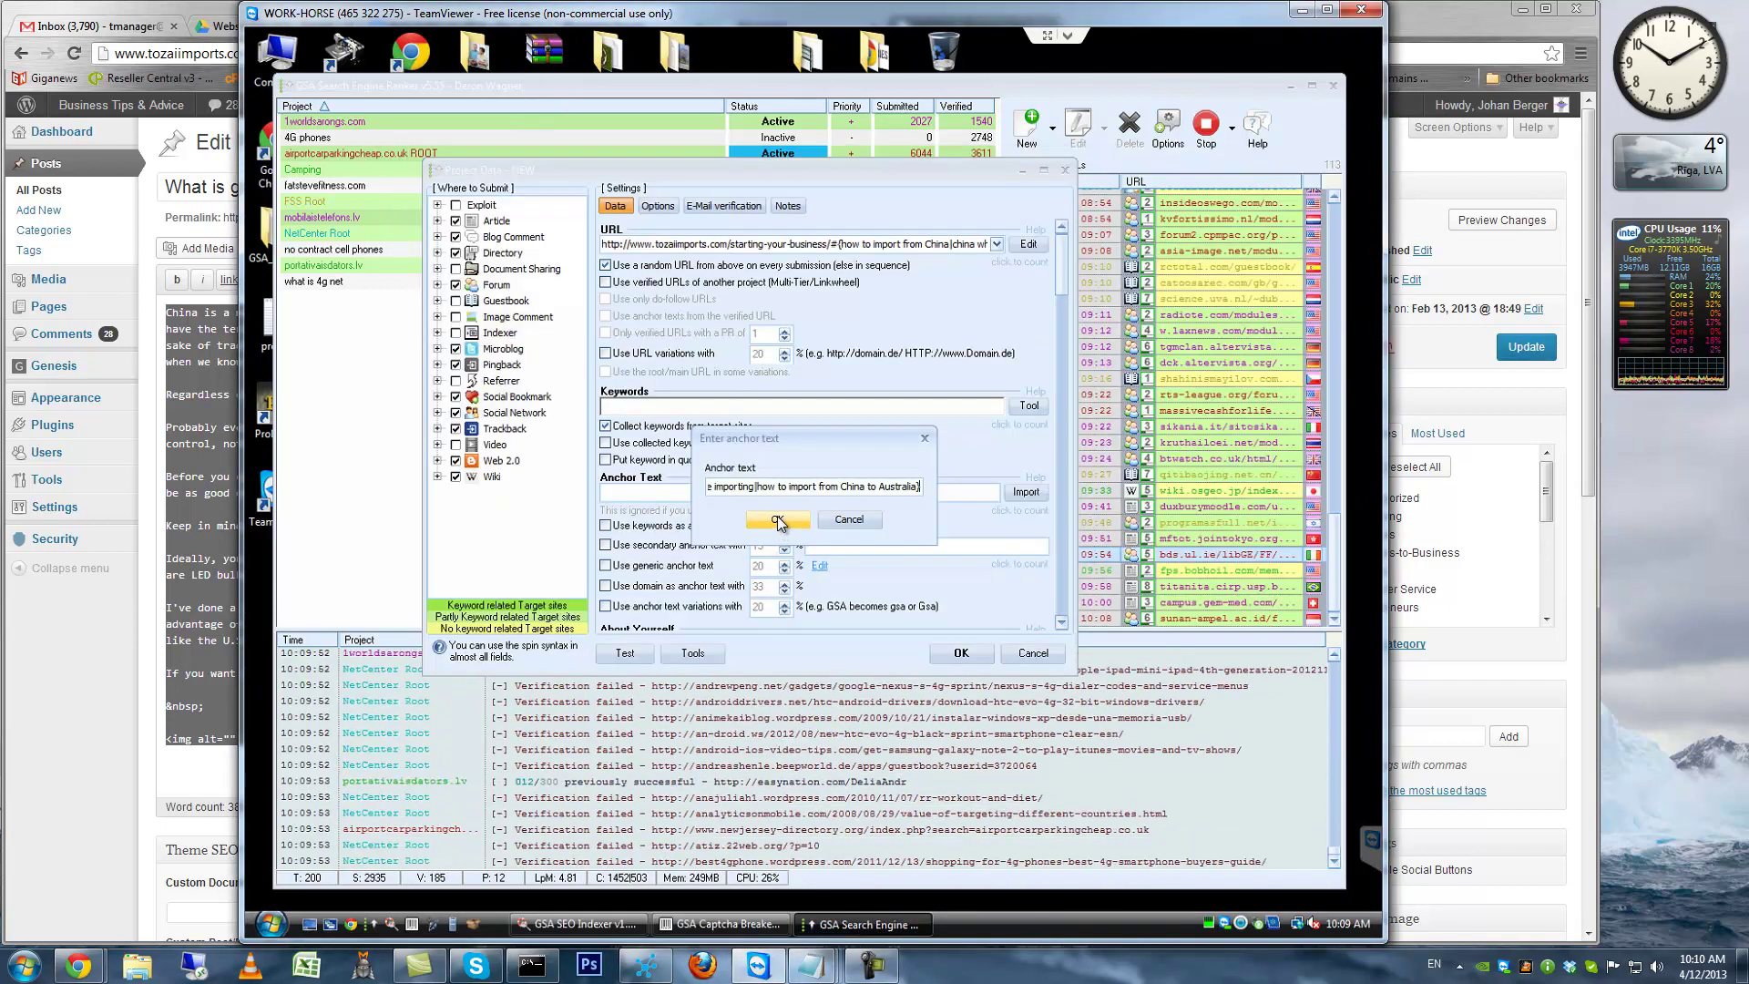
left_click(778, 516)
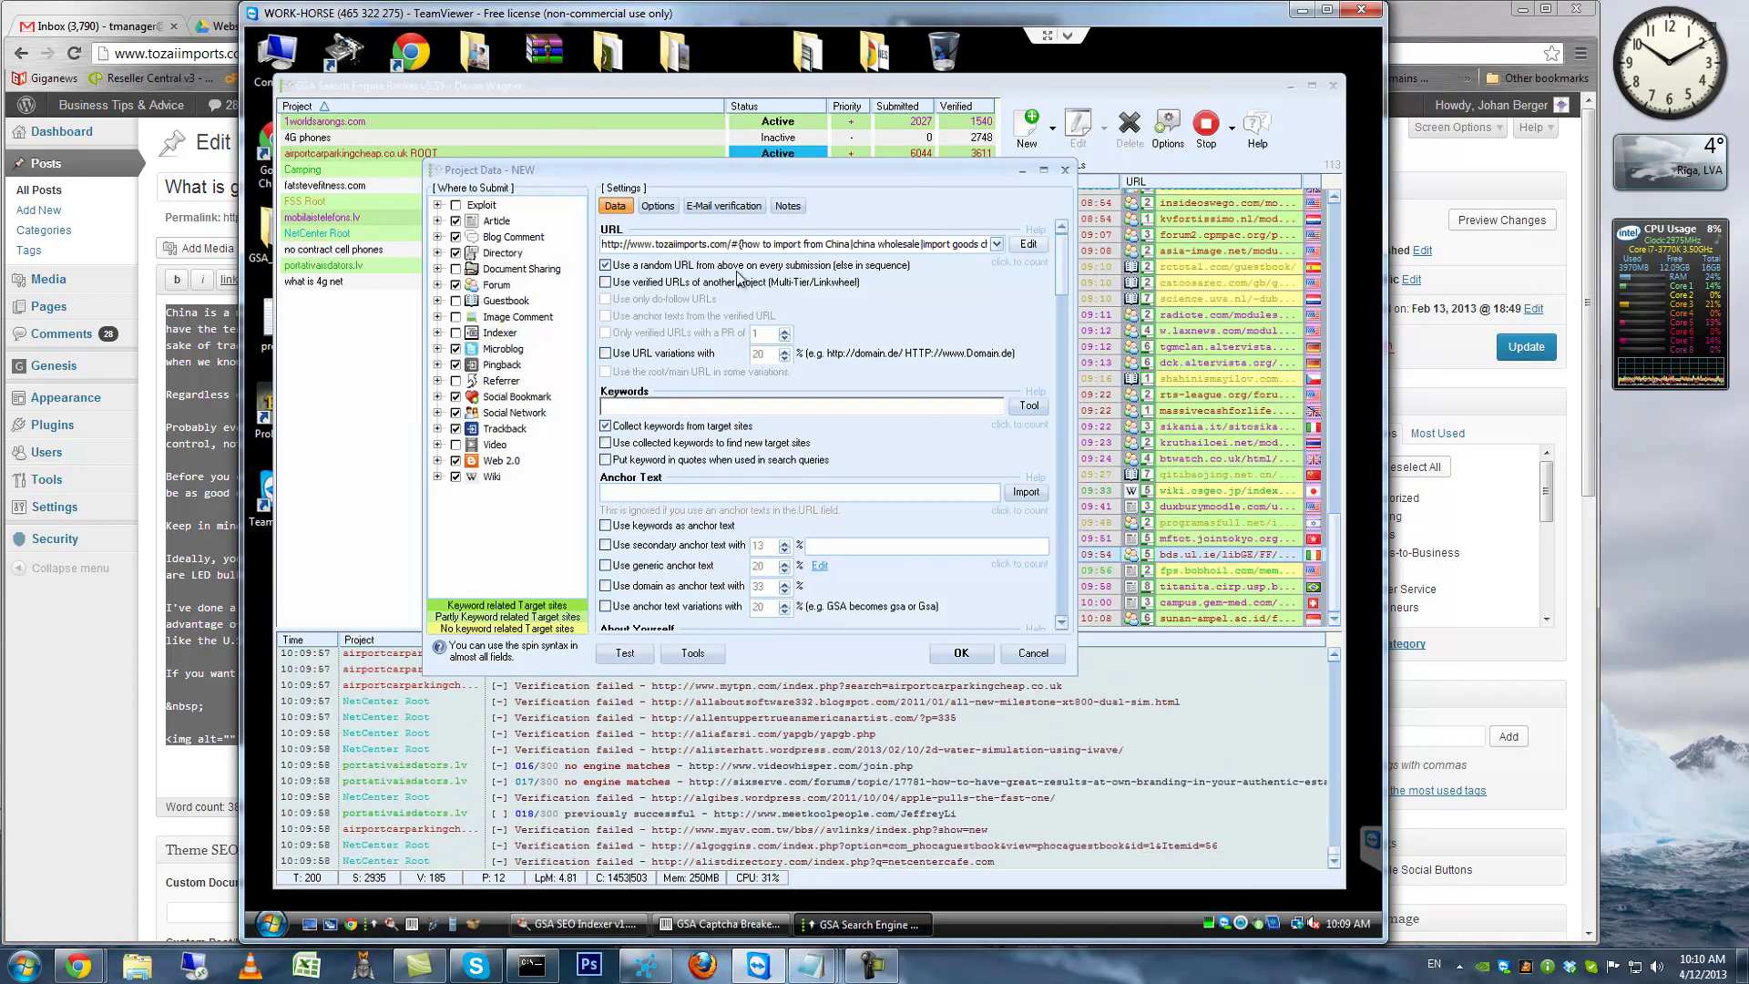
left_click(605, 353)
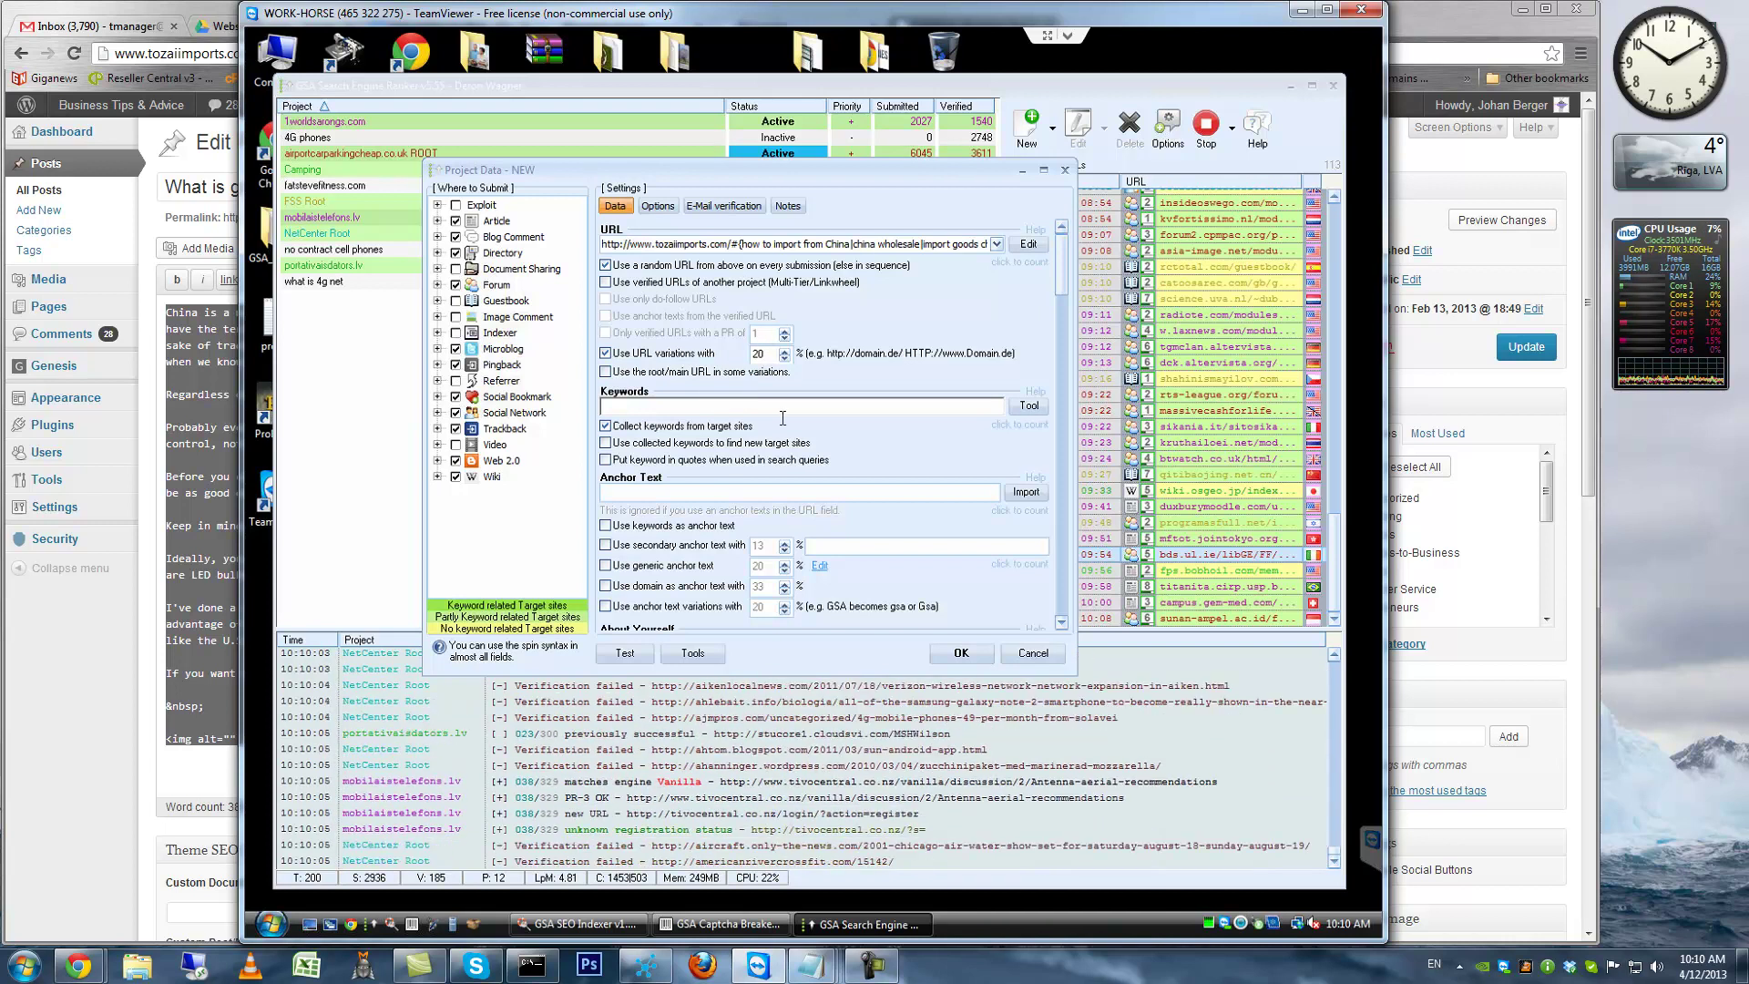
Copy the China-import keyword list, one phrase per line, from Notepad and import it from the clipboard as the project's keywords
mouse_move(830, 968)
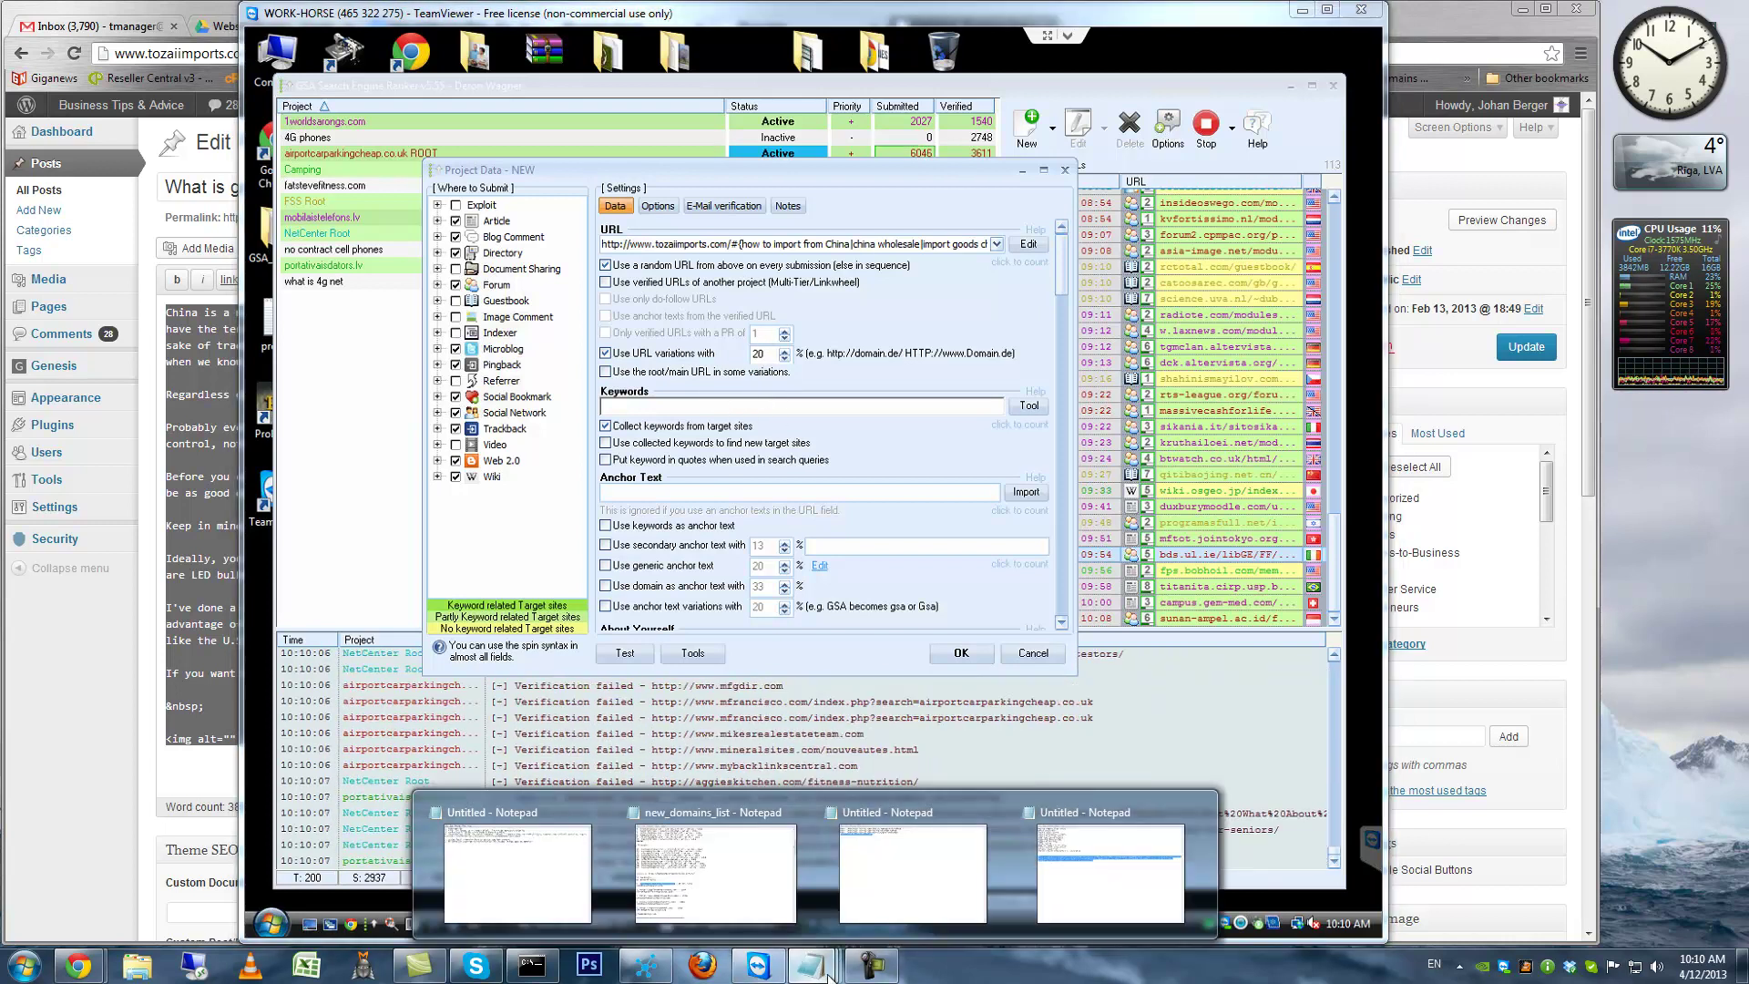
left_click(1107, 872)
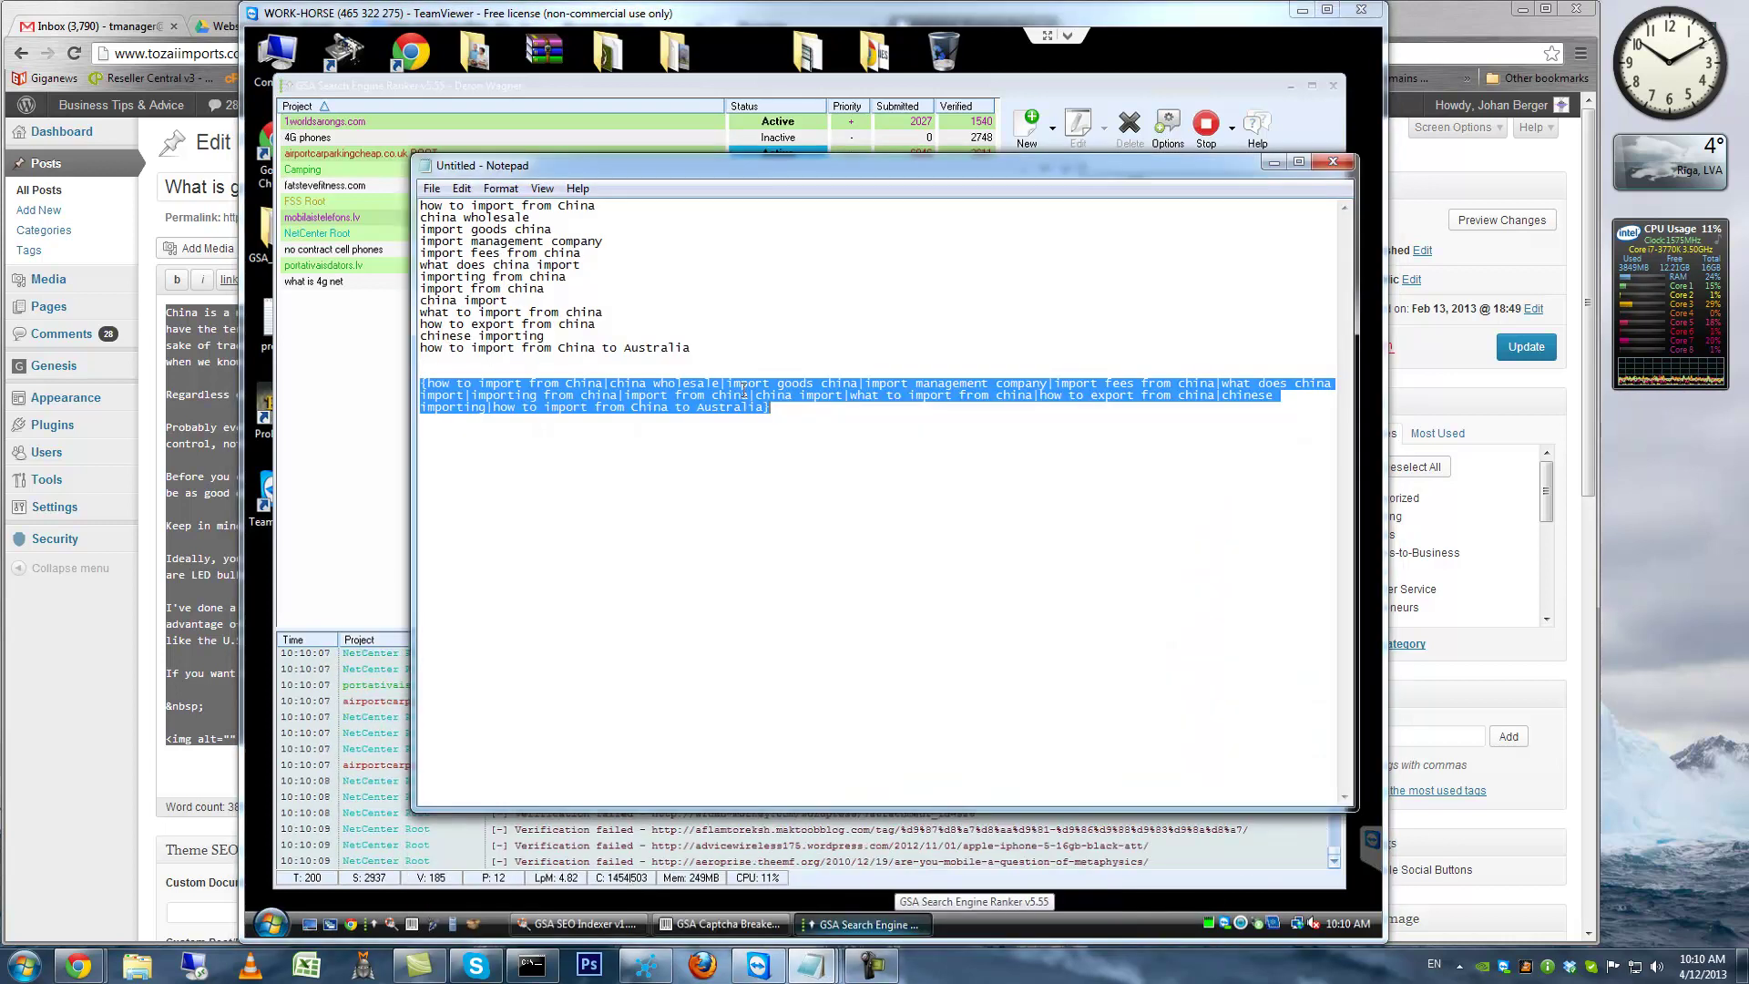
left_click_drag(698, 349, 381, 189)
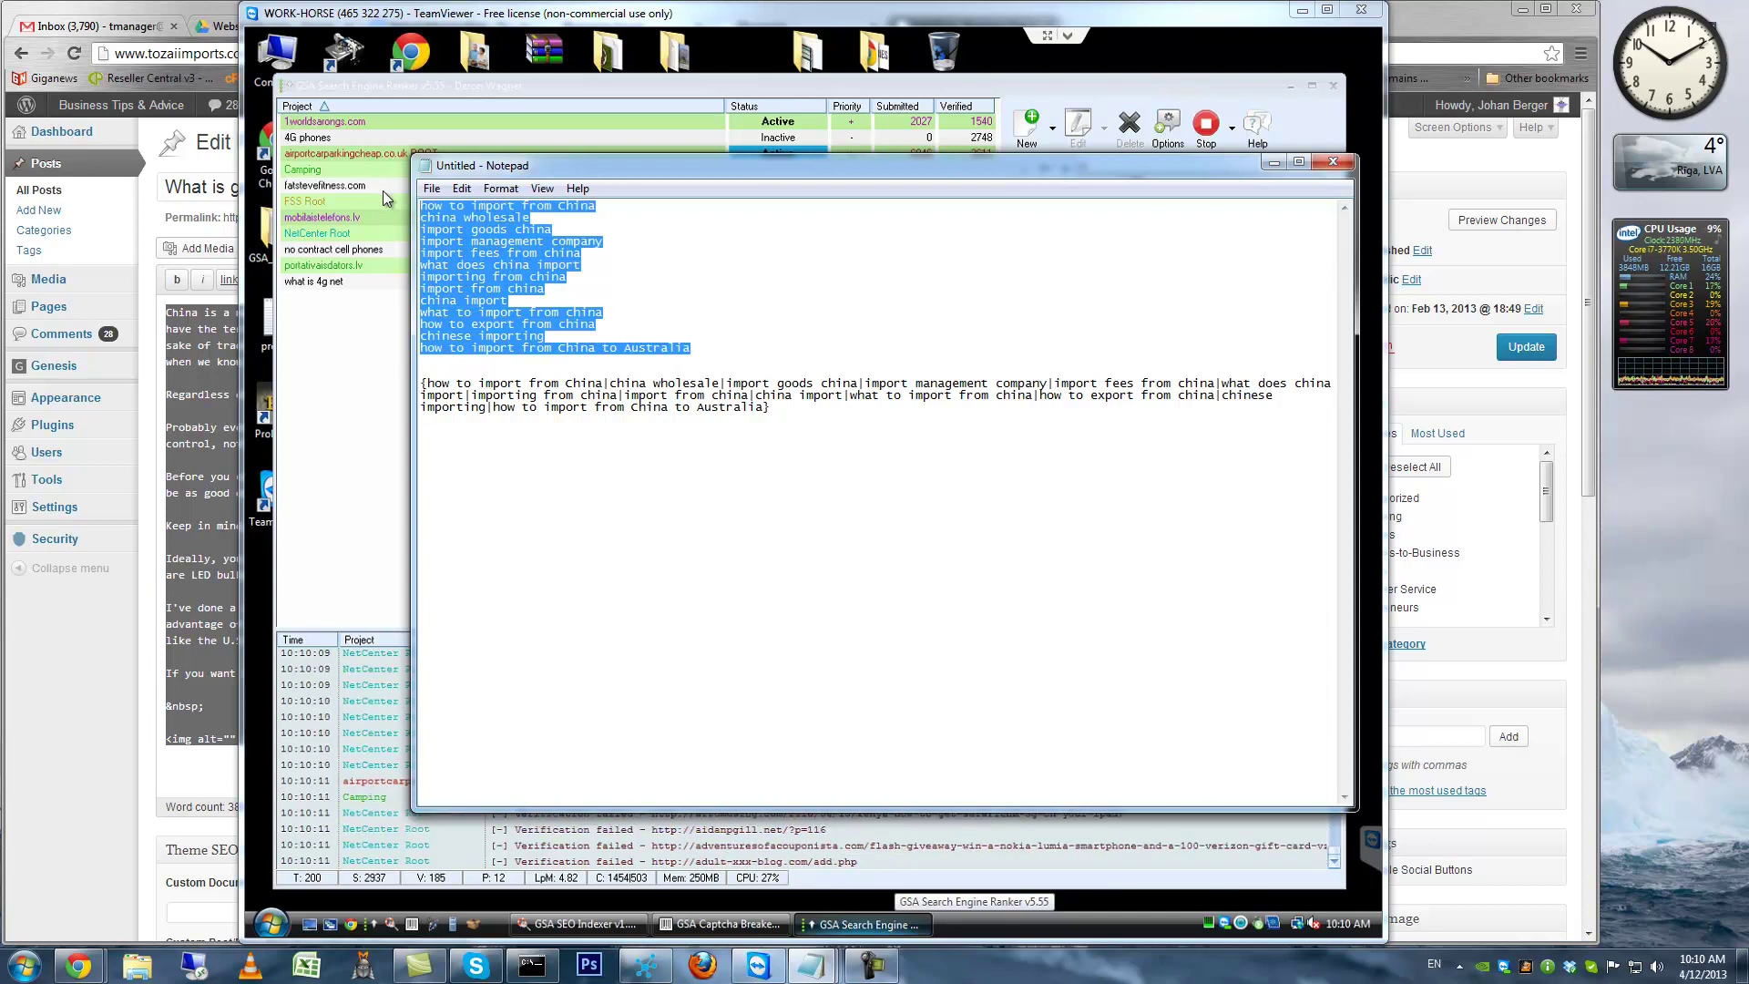
key("alt+Tab")
left_click(705, 401)
left_click(1030, 406)
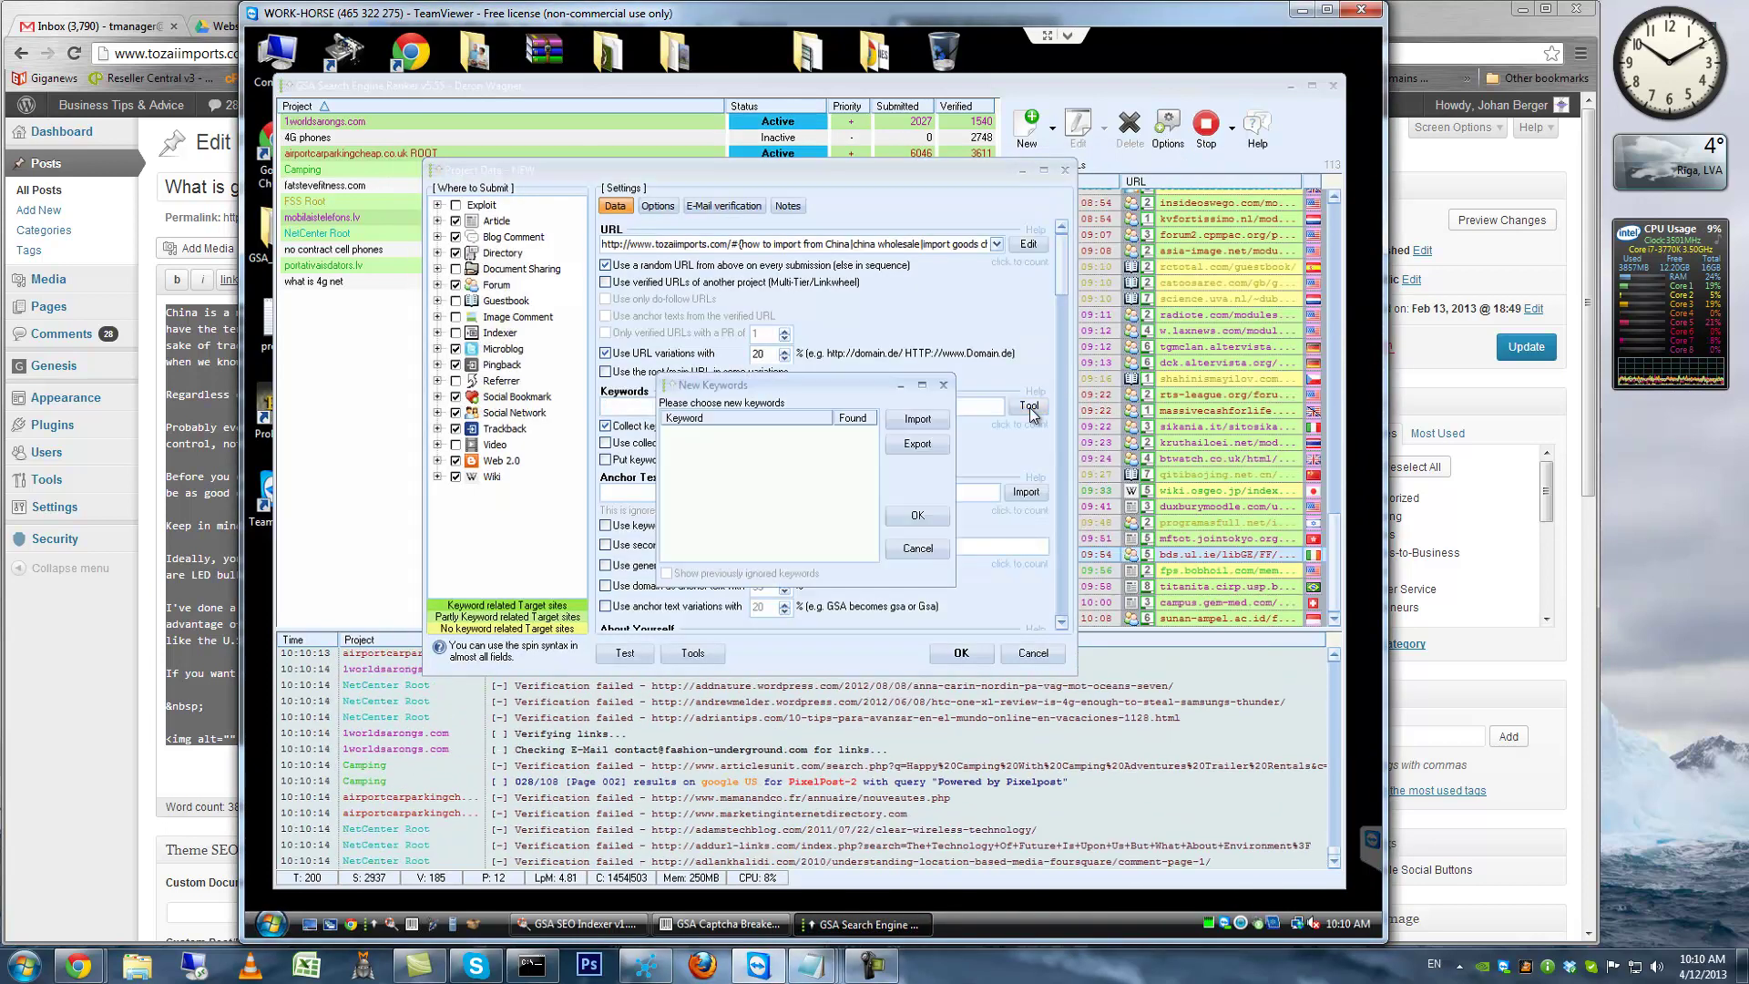
left_click(919, 420)
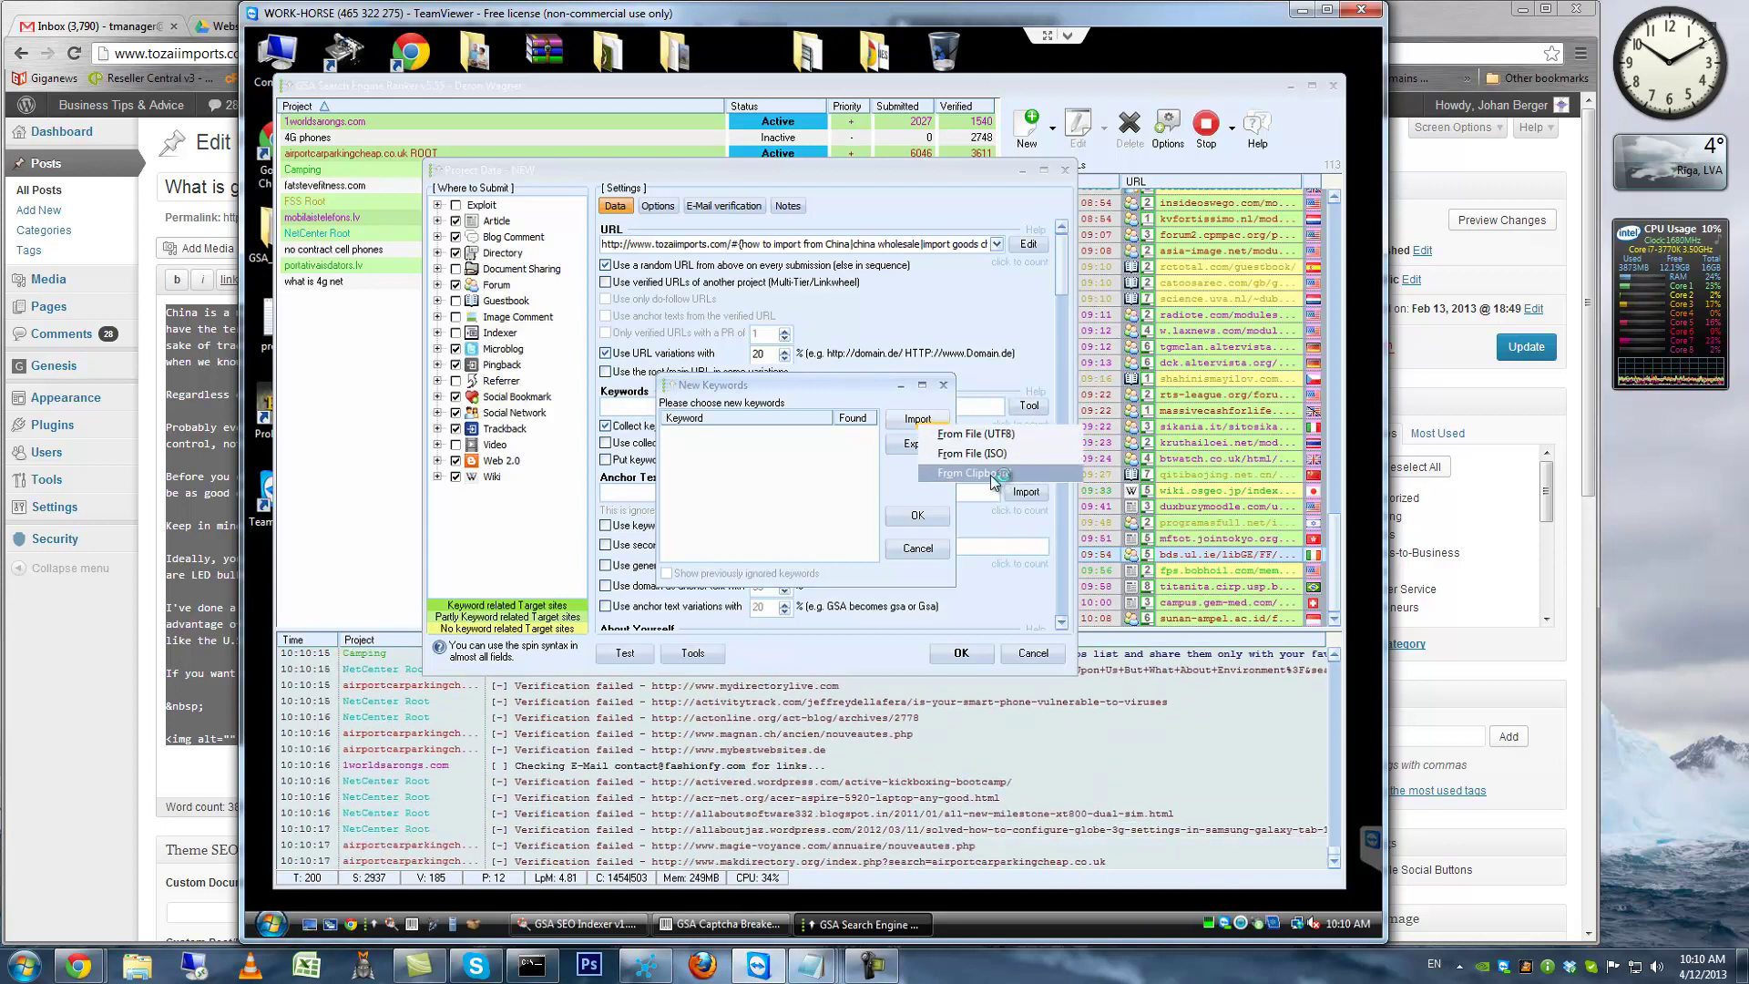
left_click(966, 456)
left_click(871, 542)
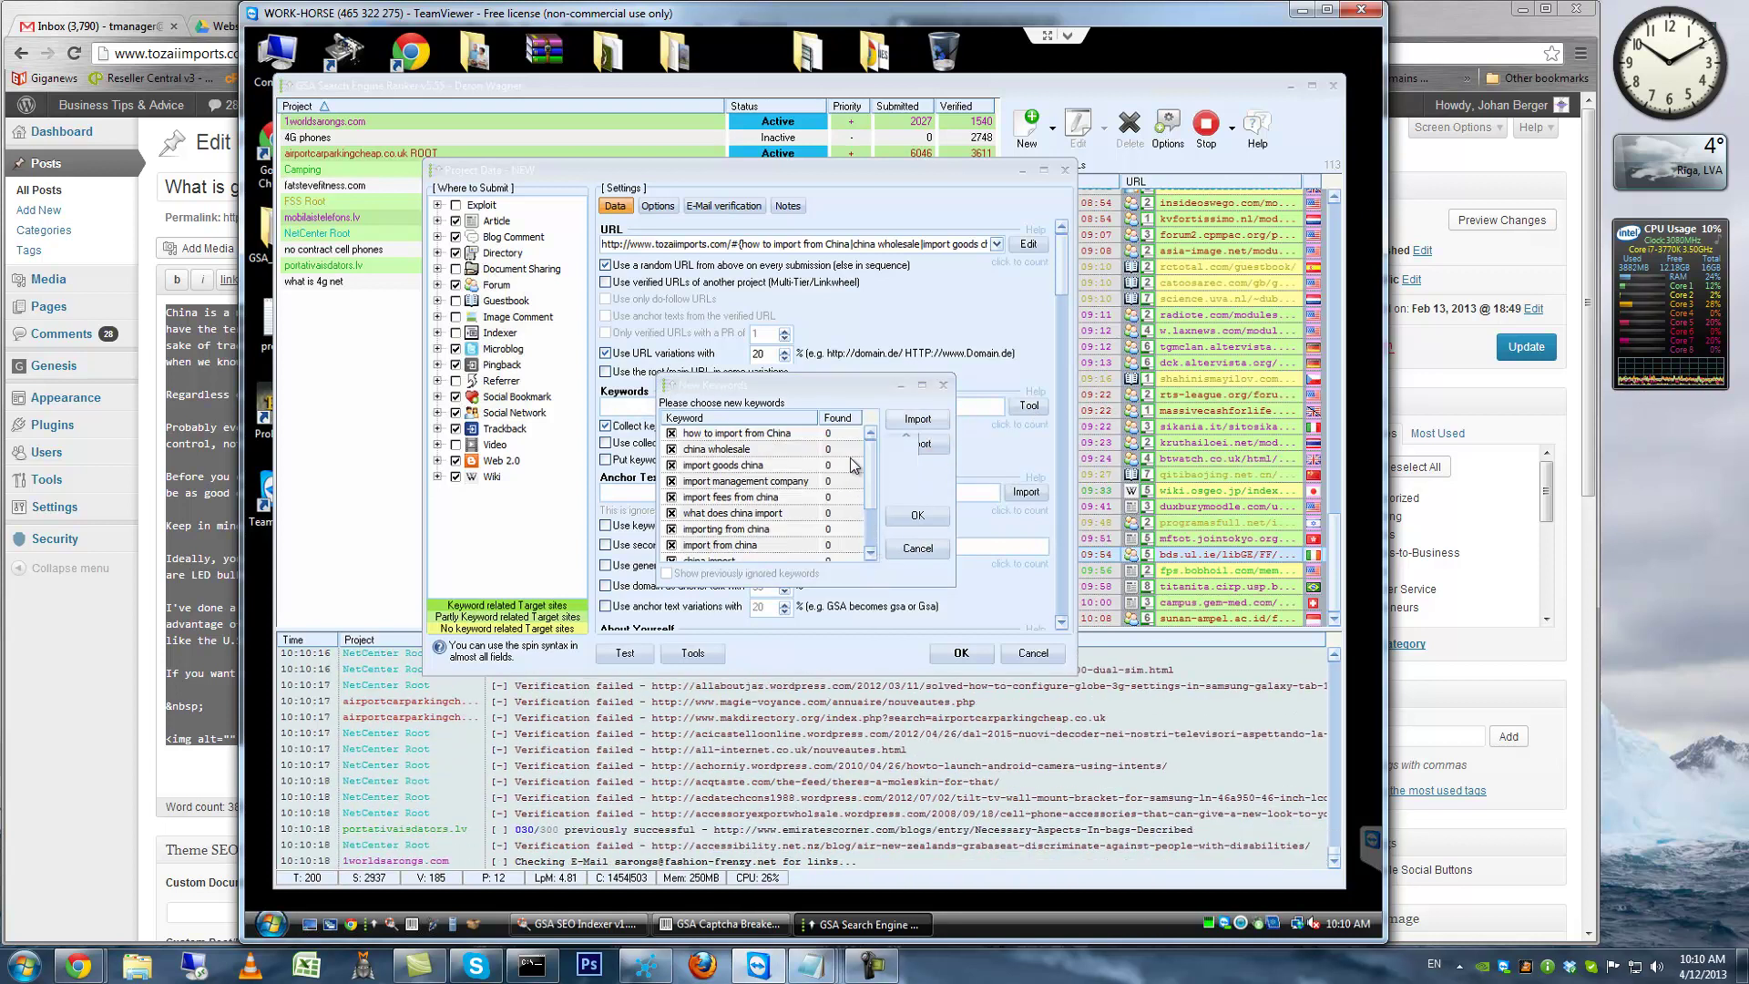
left_click(917, 515)
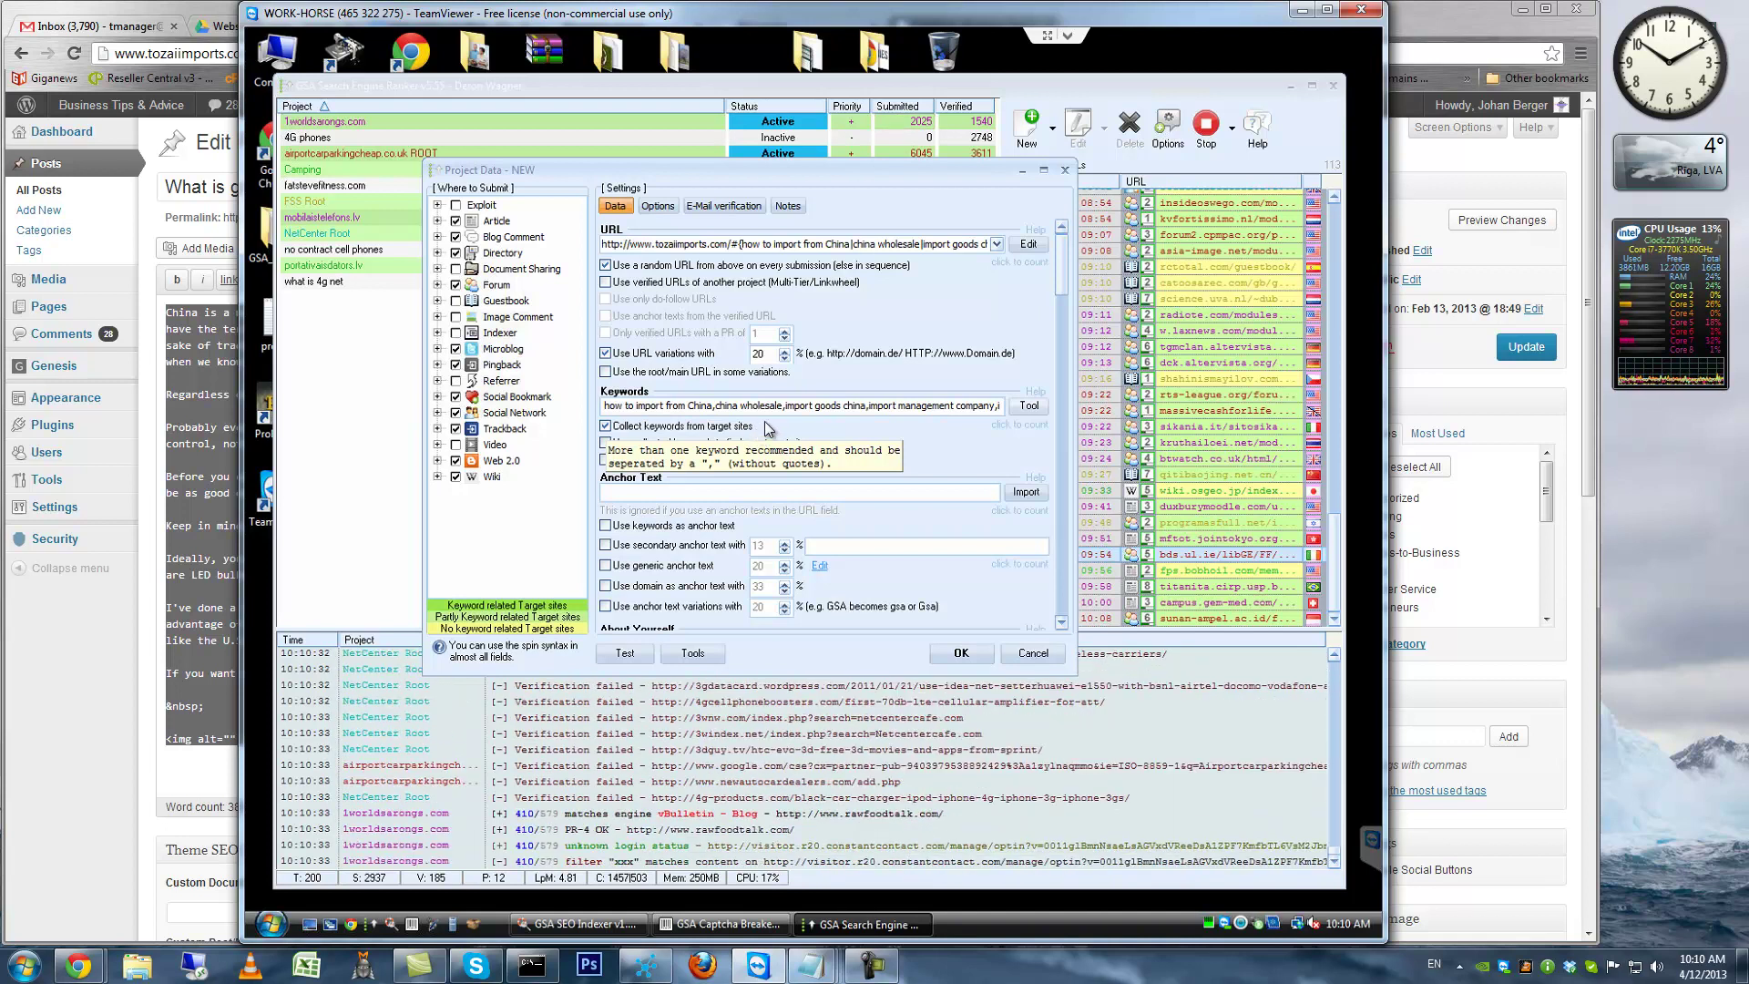
Enable generic anchor text at 33%, domain as anchor text at 40% and anchor text variations at 20%
left_click(1064, 622)
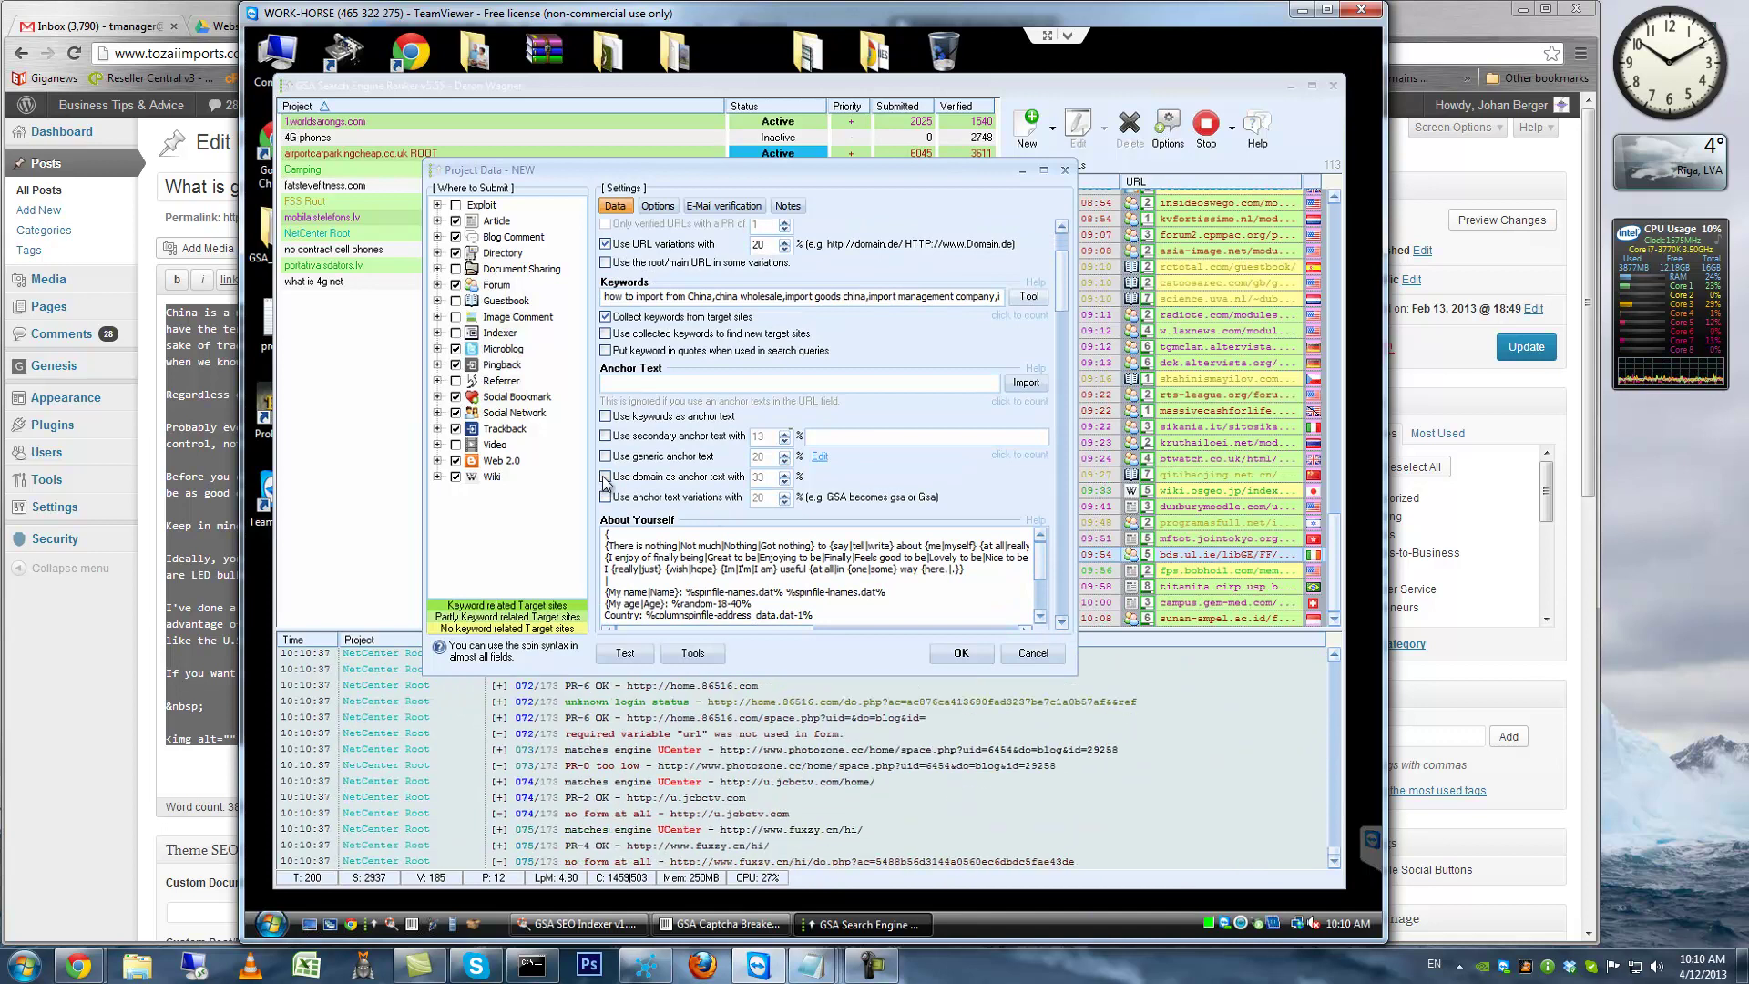
left_click(605, 457)
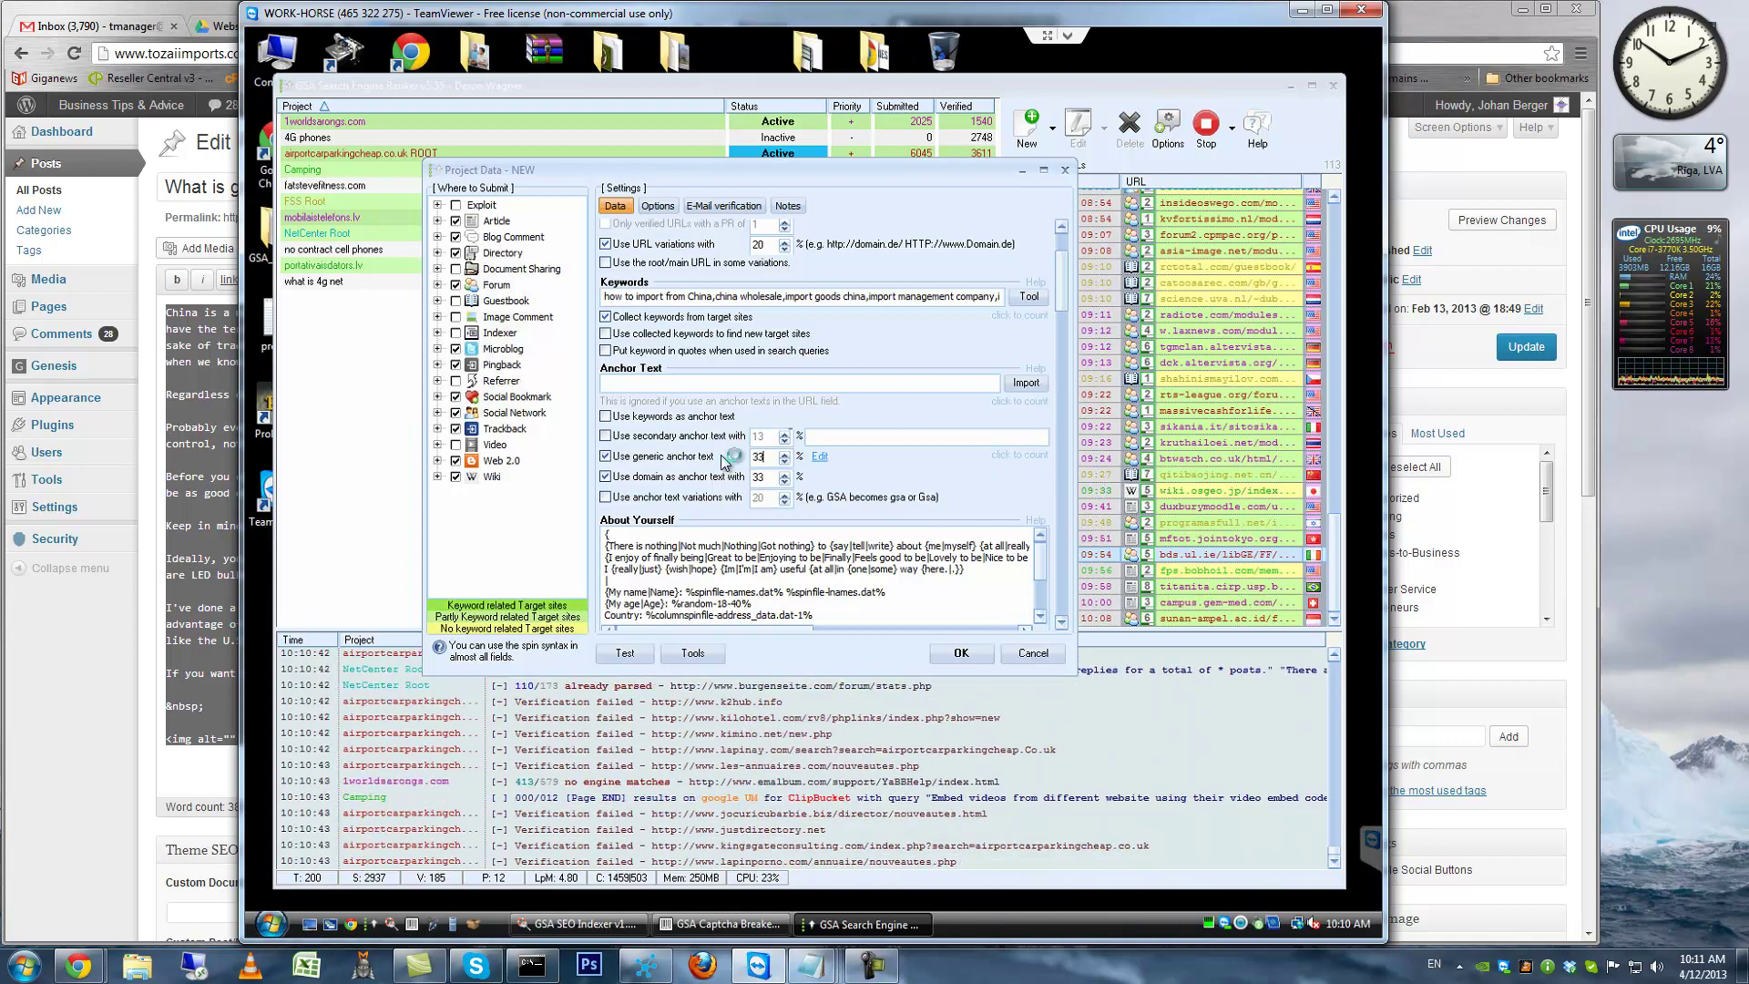
type("3")
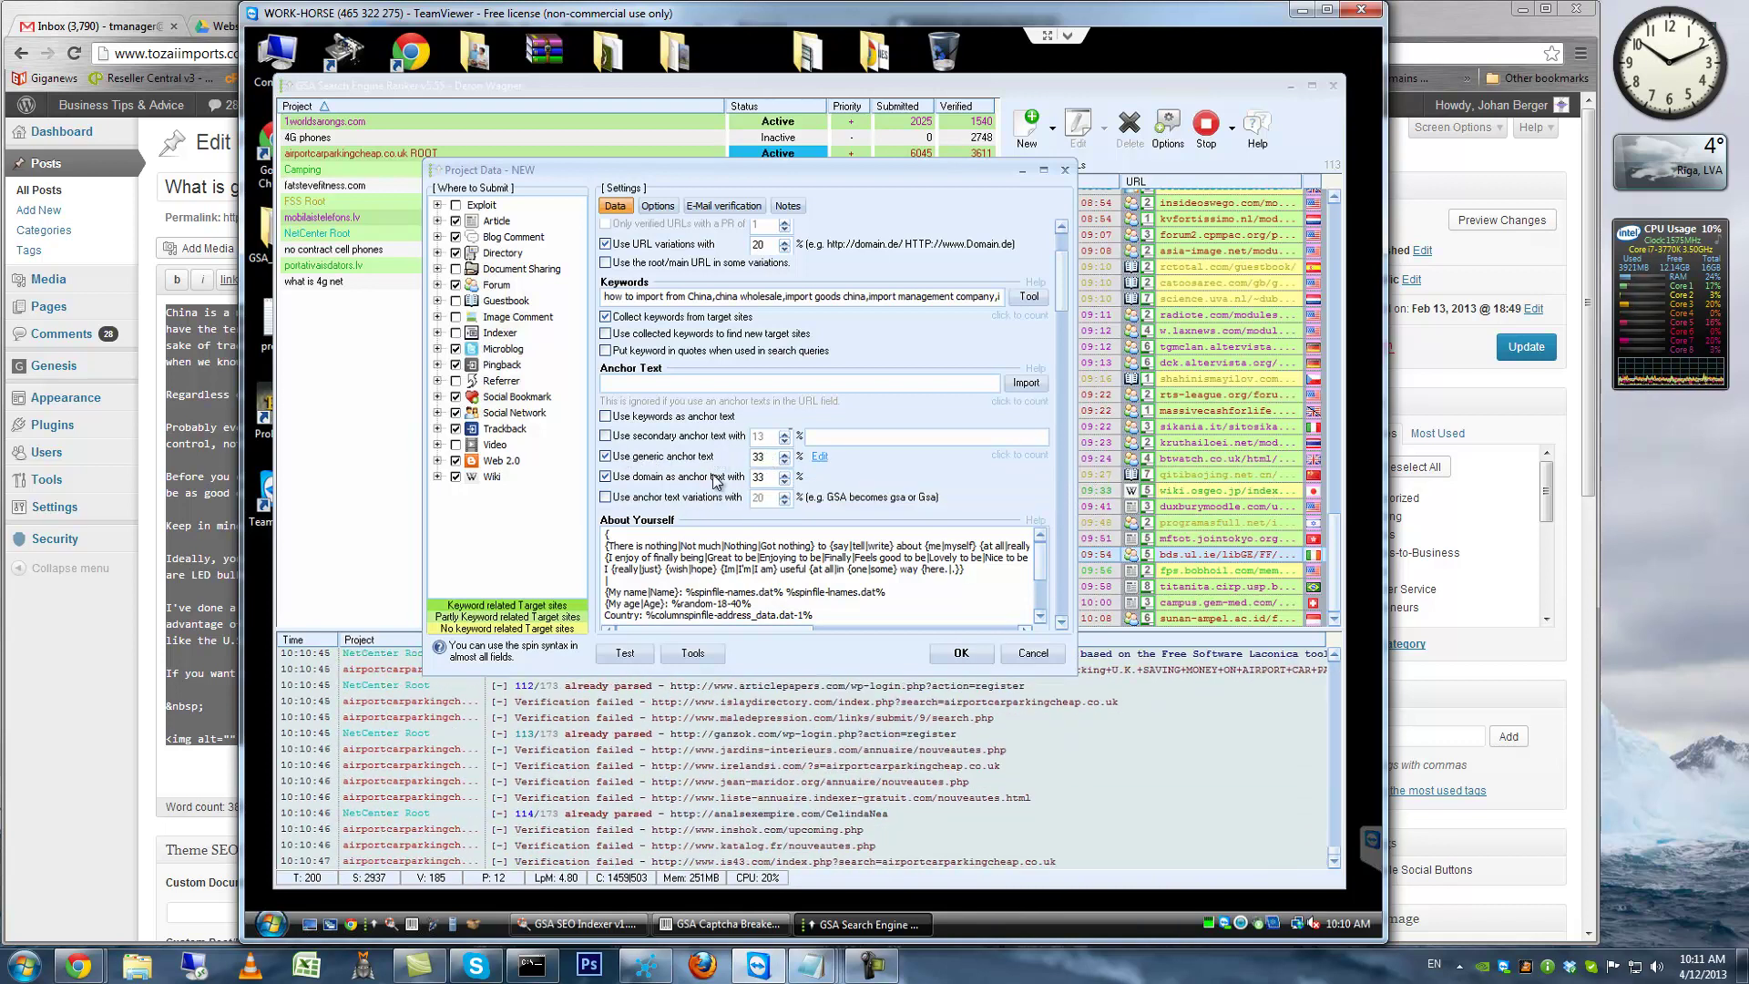
type("40")
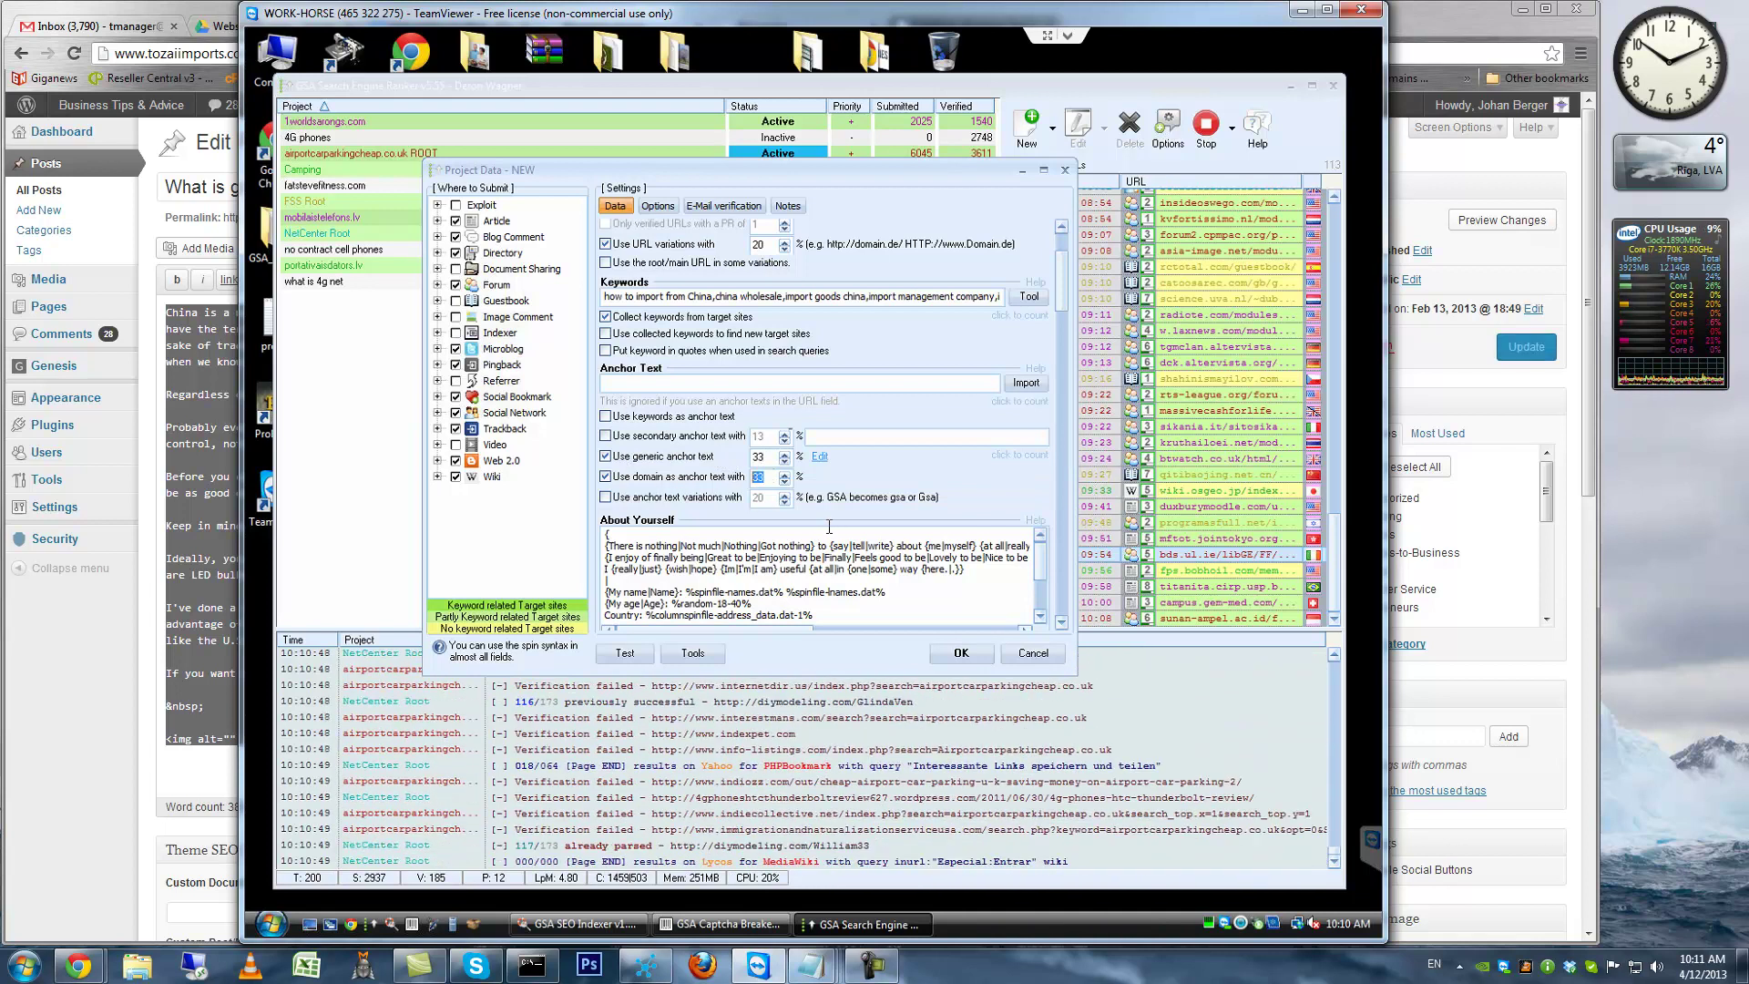
left_click(605, 497)
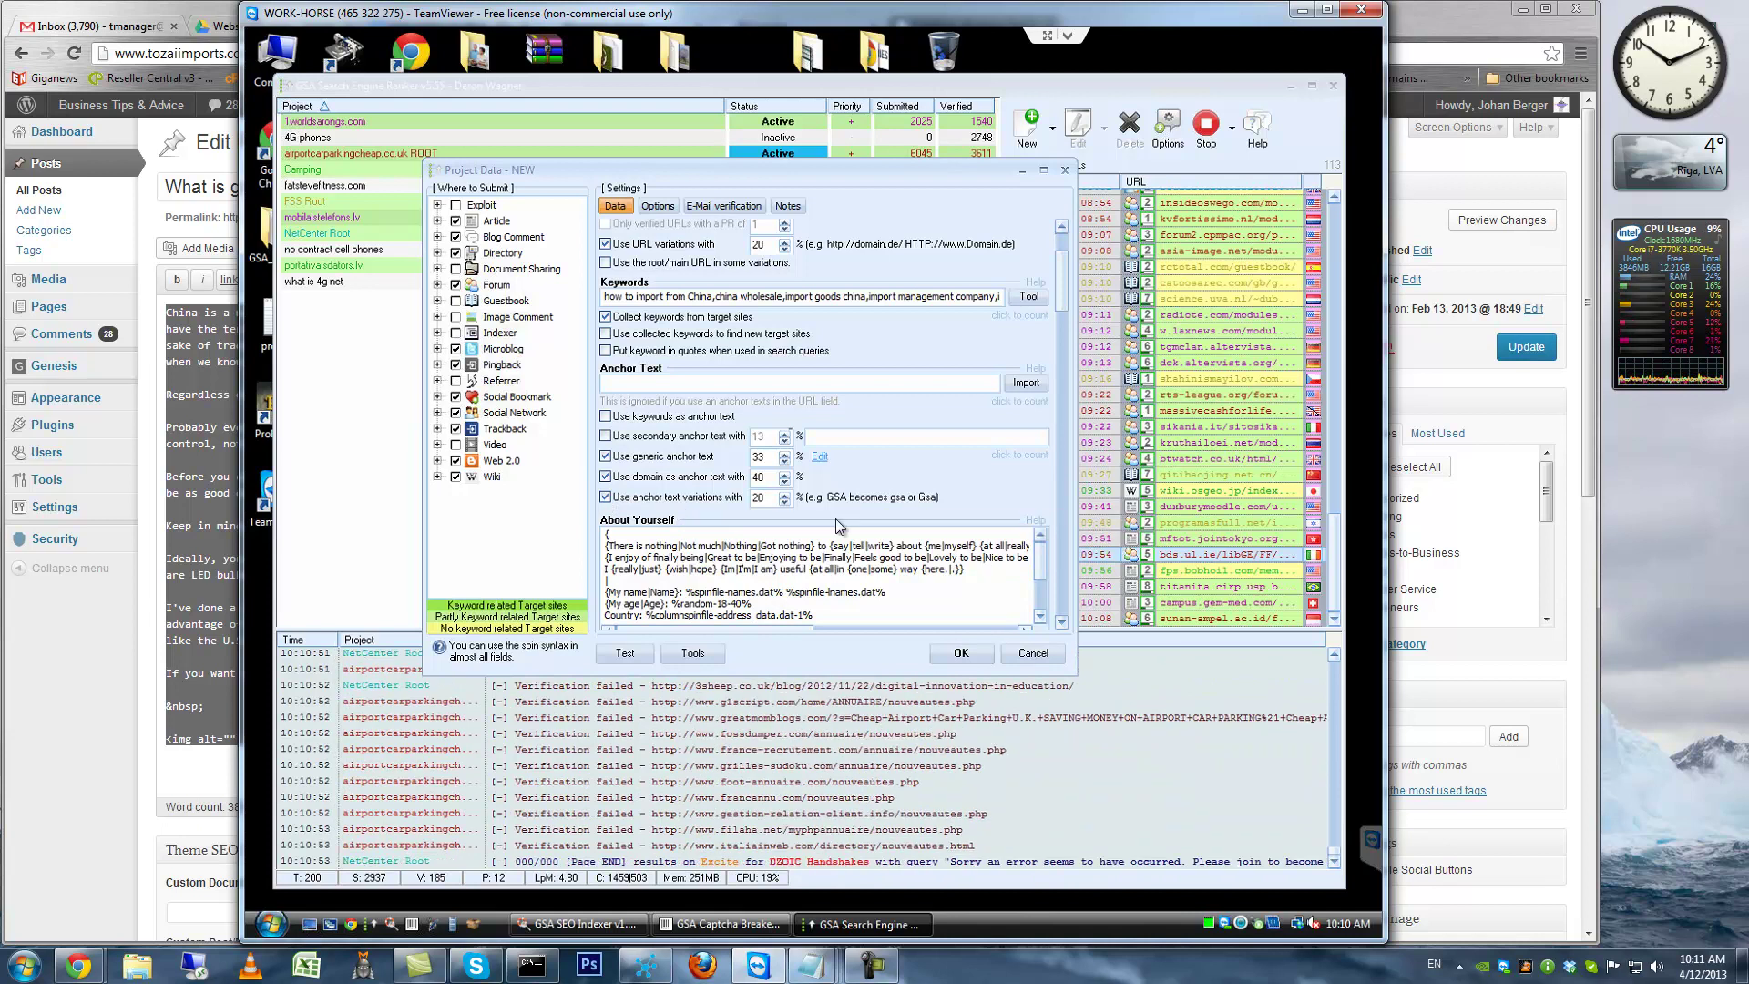
Copy the full China business post text from the WordPress editor and paste it as the project's Article
left_click(1061, 623)
scroll(1063, 622, "down", 5)
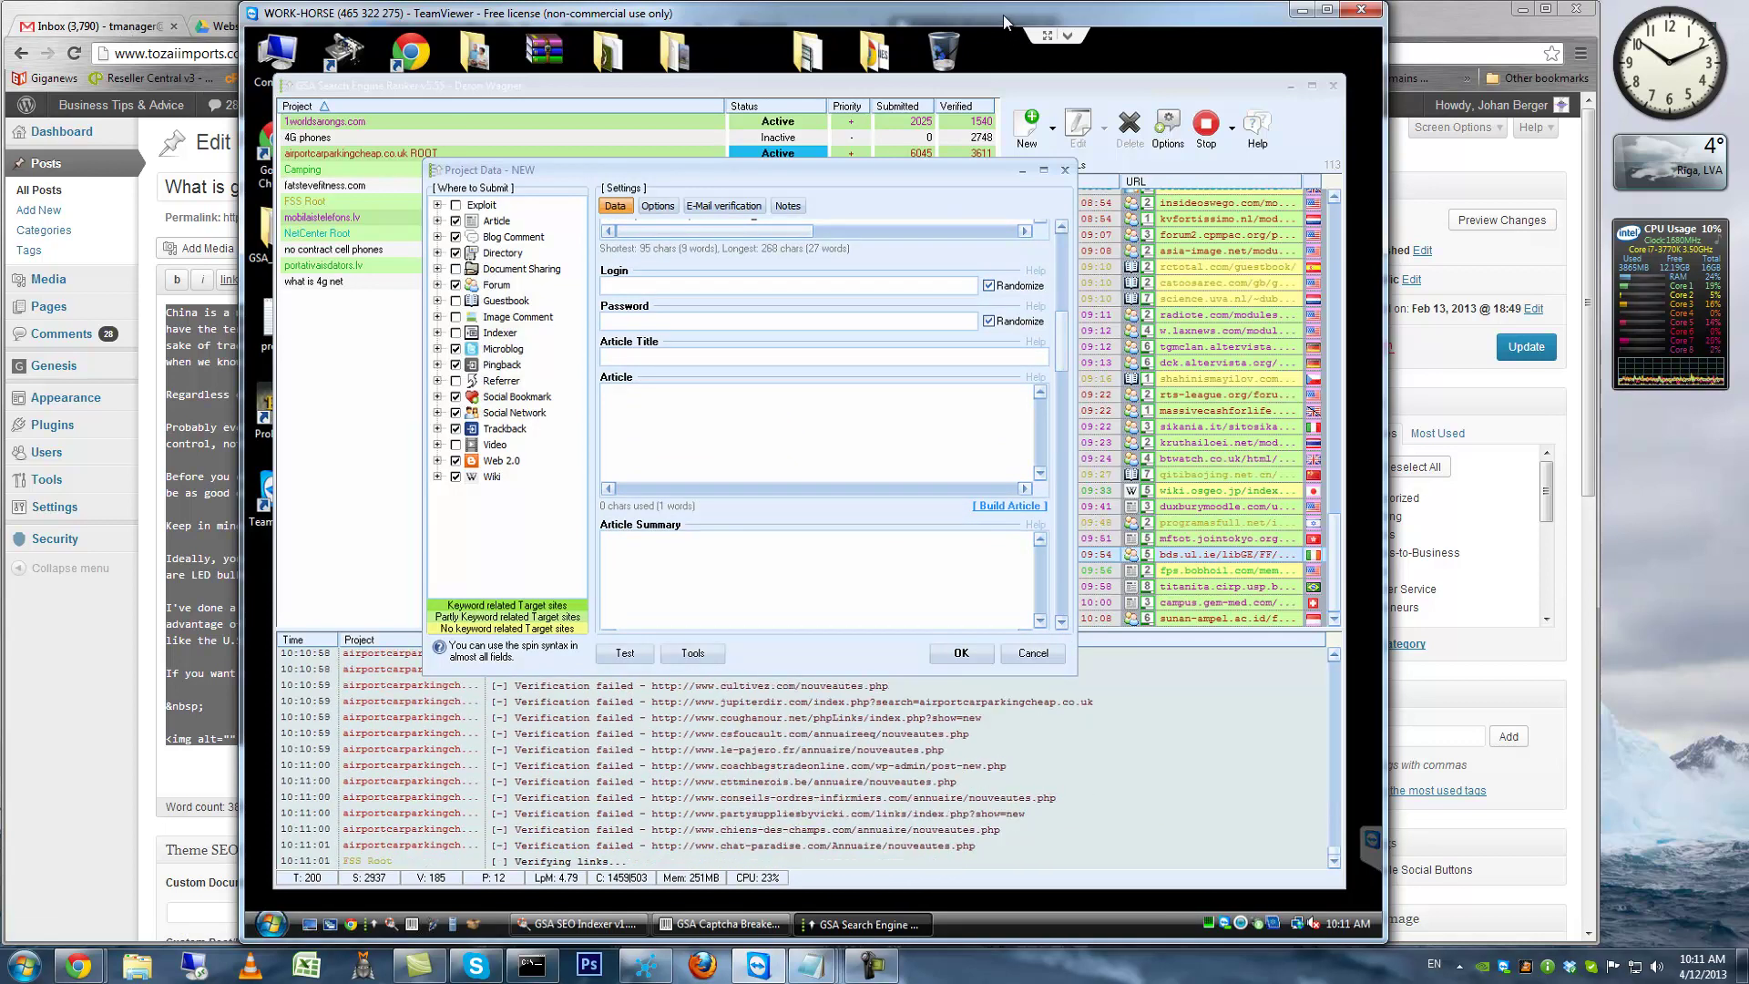
left_click_drag(998, 13, 999, 31)
left_click(1303, 27)
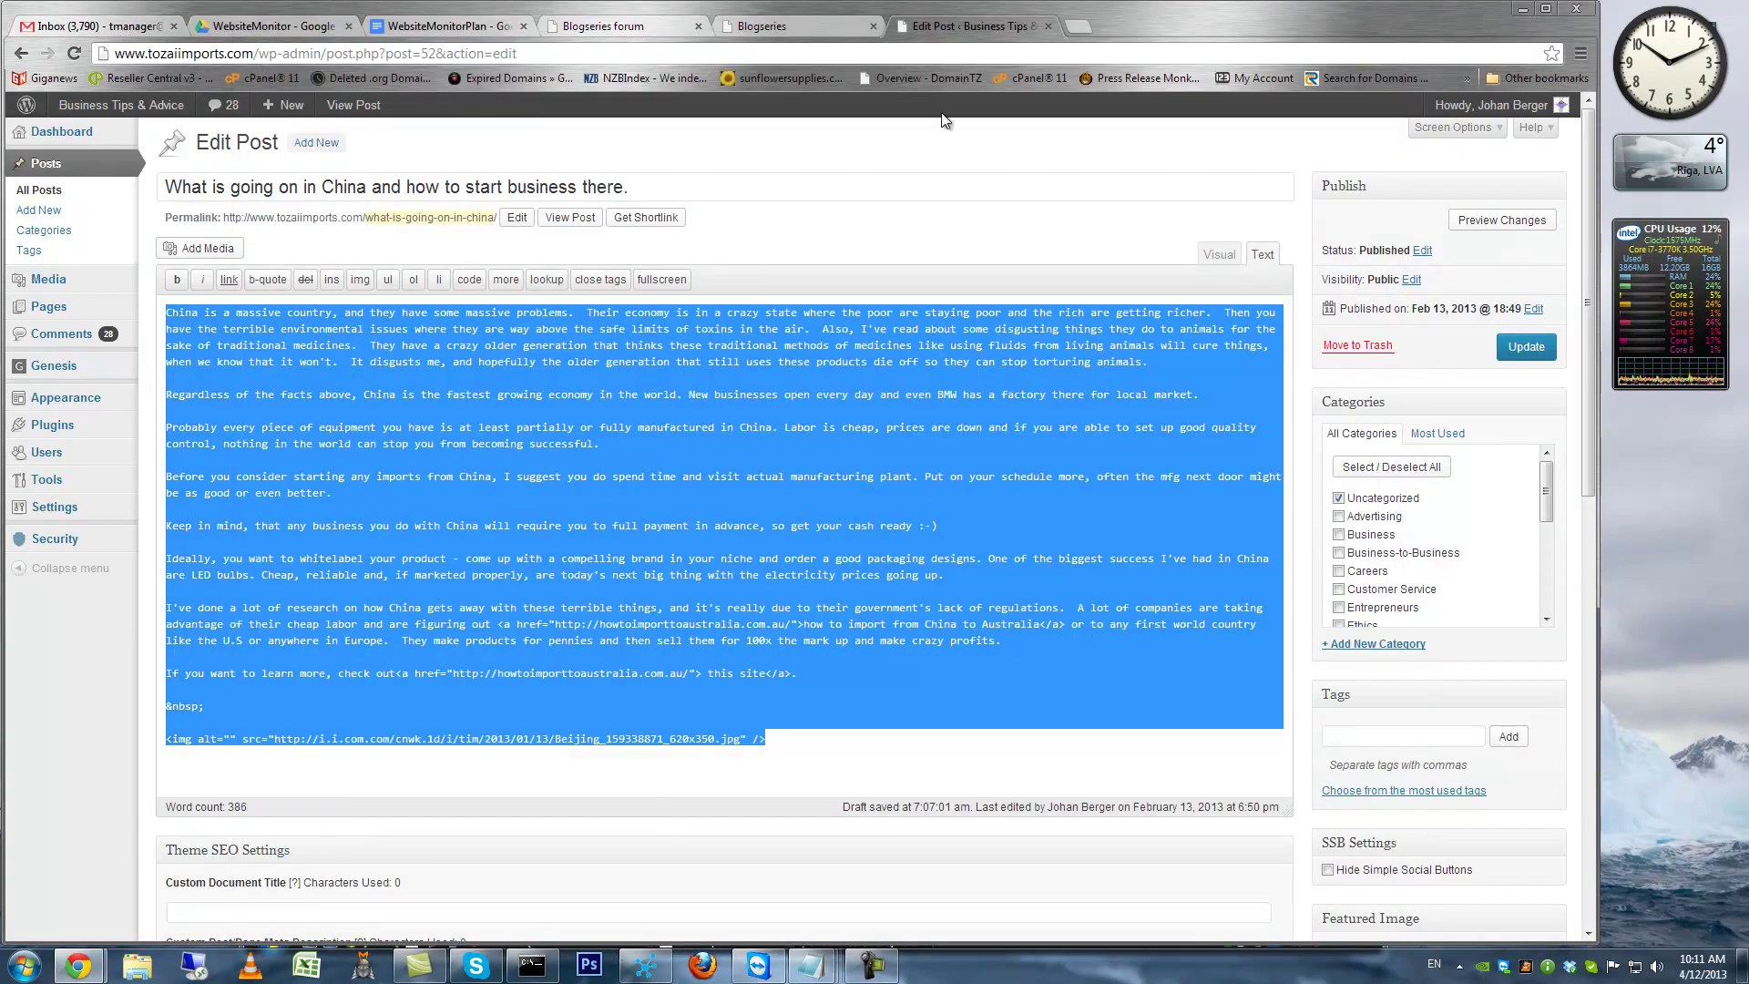
left_click_drag(791, 739, 97, 262)
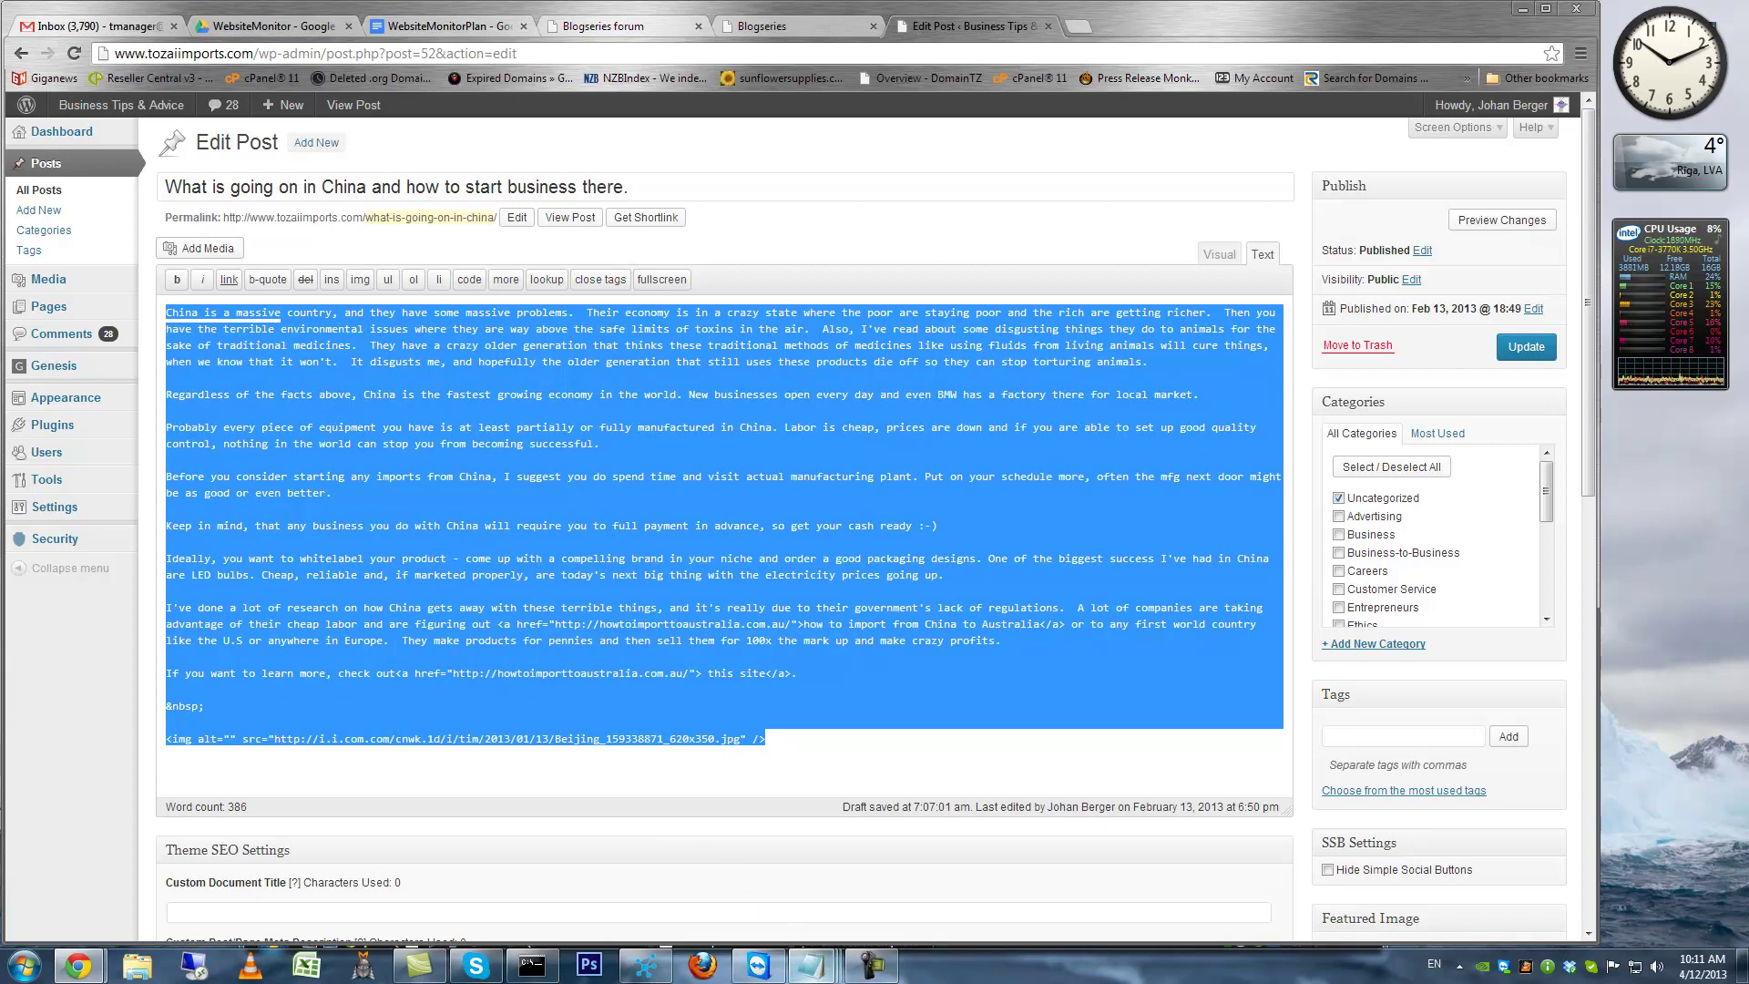
left_click(772, 971)
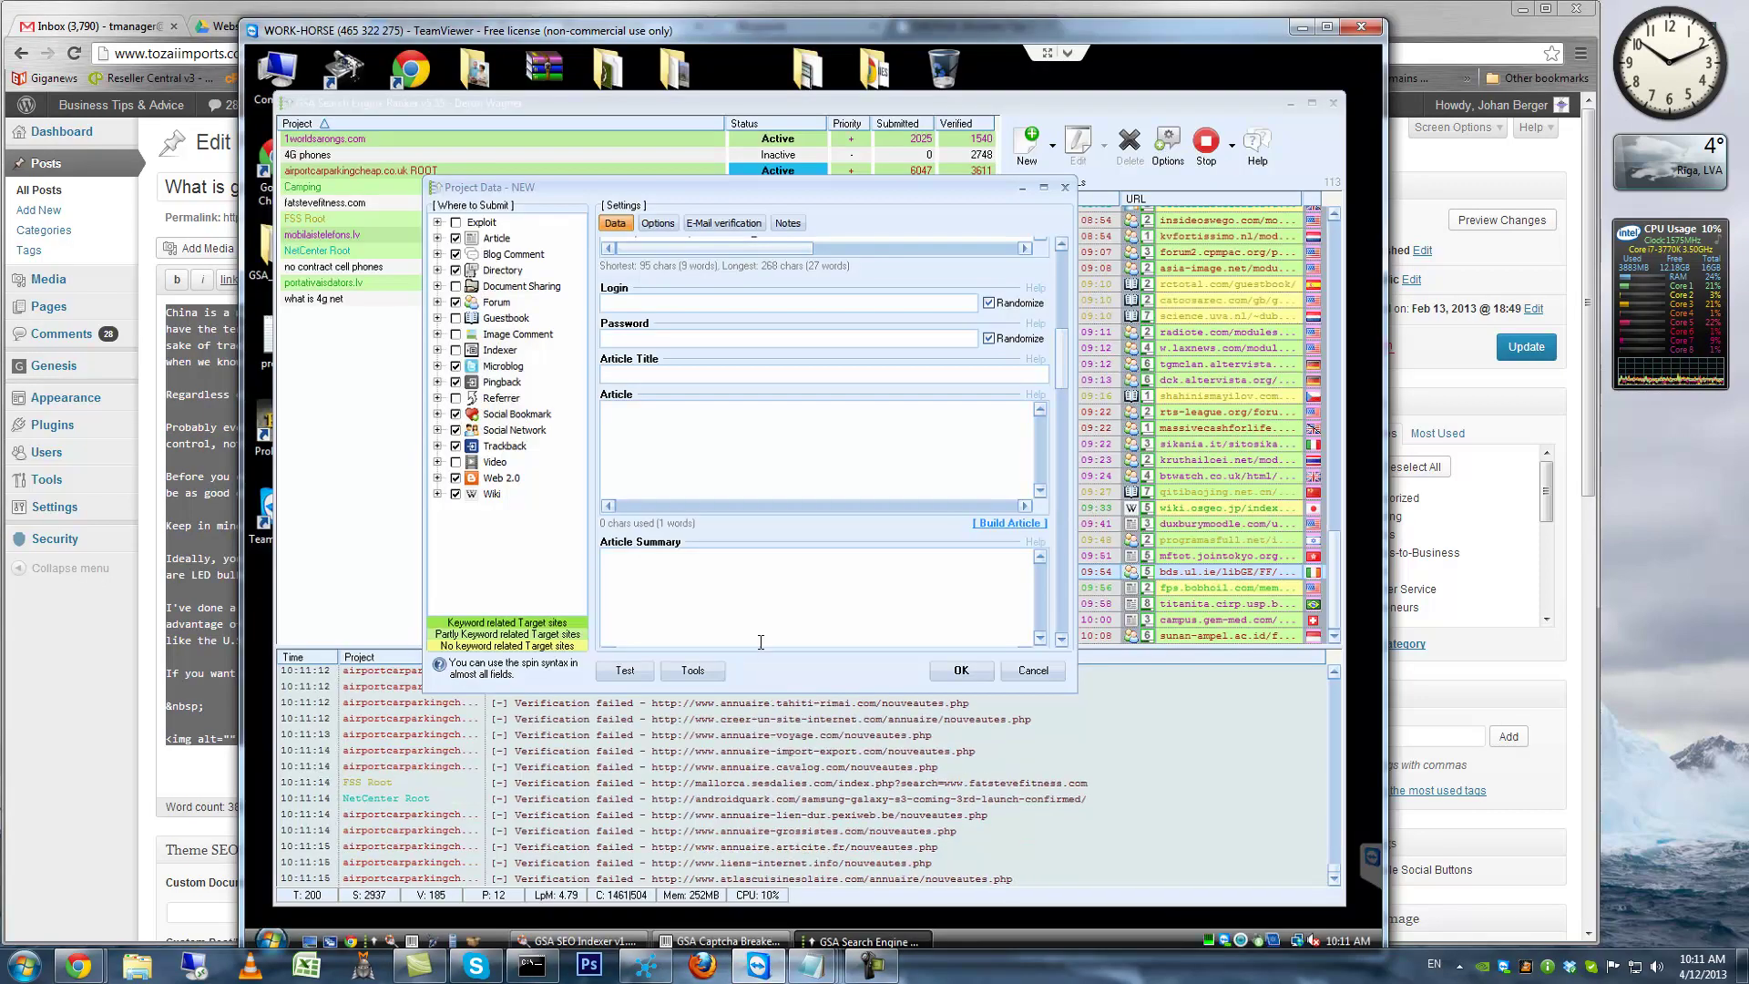
left_click(702, 446)
key("ctrl+v")
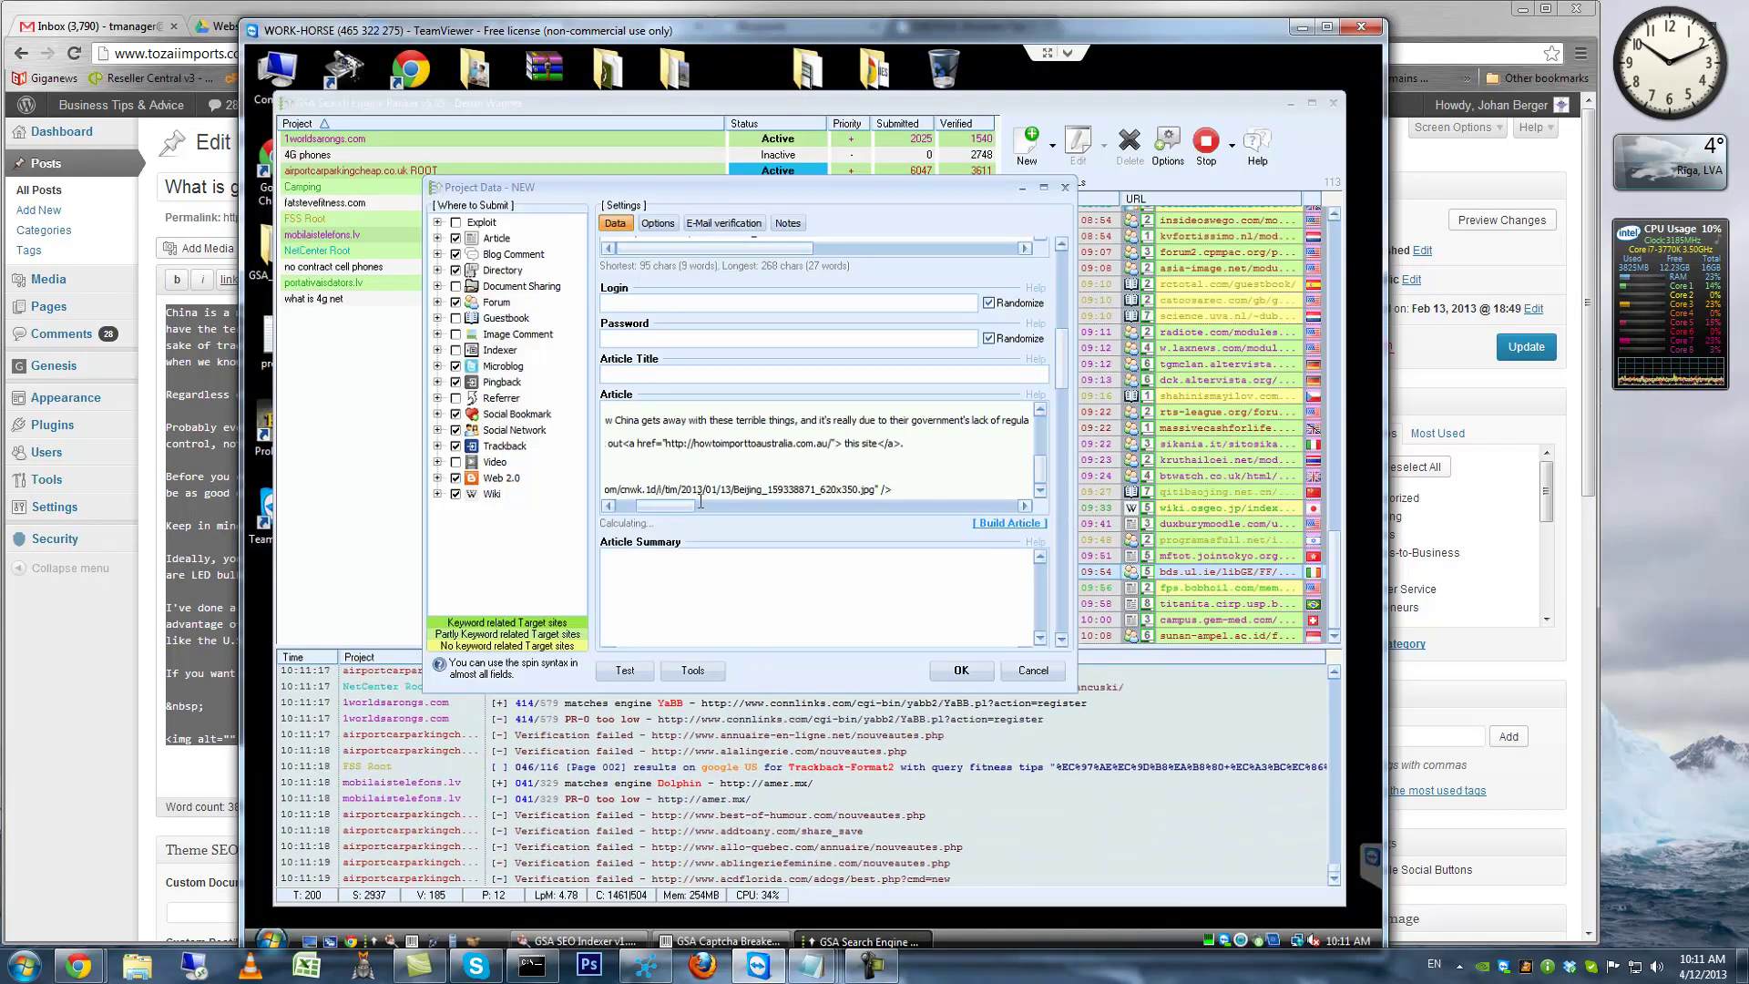
Remove the link tags around "how to import from China to Australia" in the article, keeping the phrase as plain text
left_click_drag(664, 505, 631, 503)
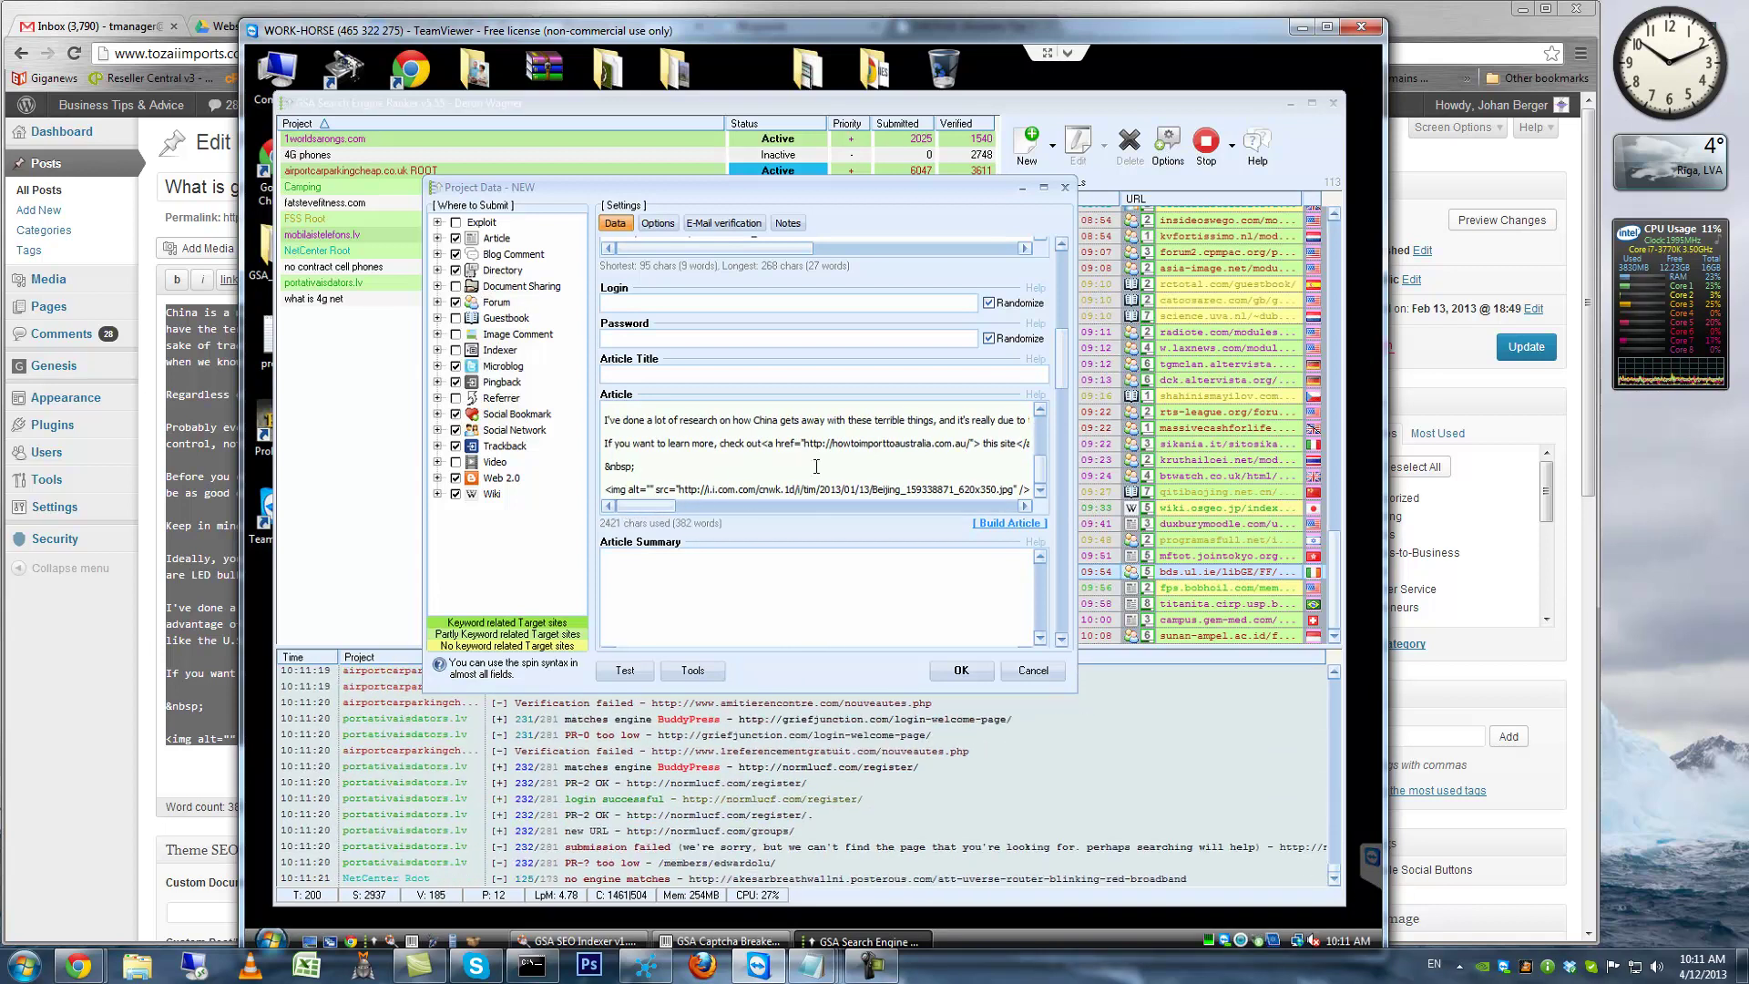
left_click_drag(1043, 486, 1043, 463)
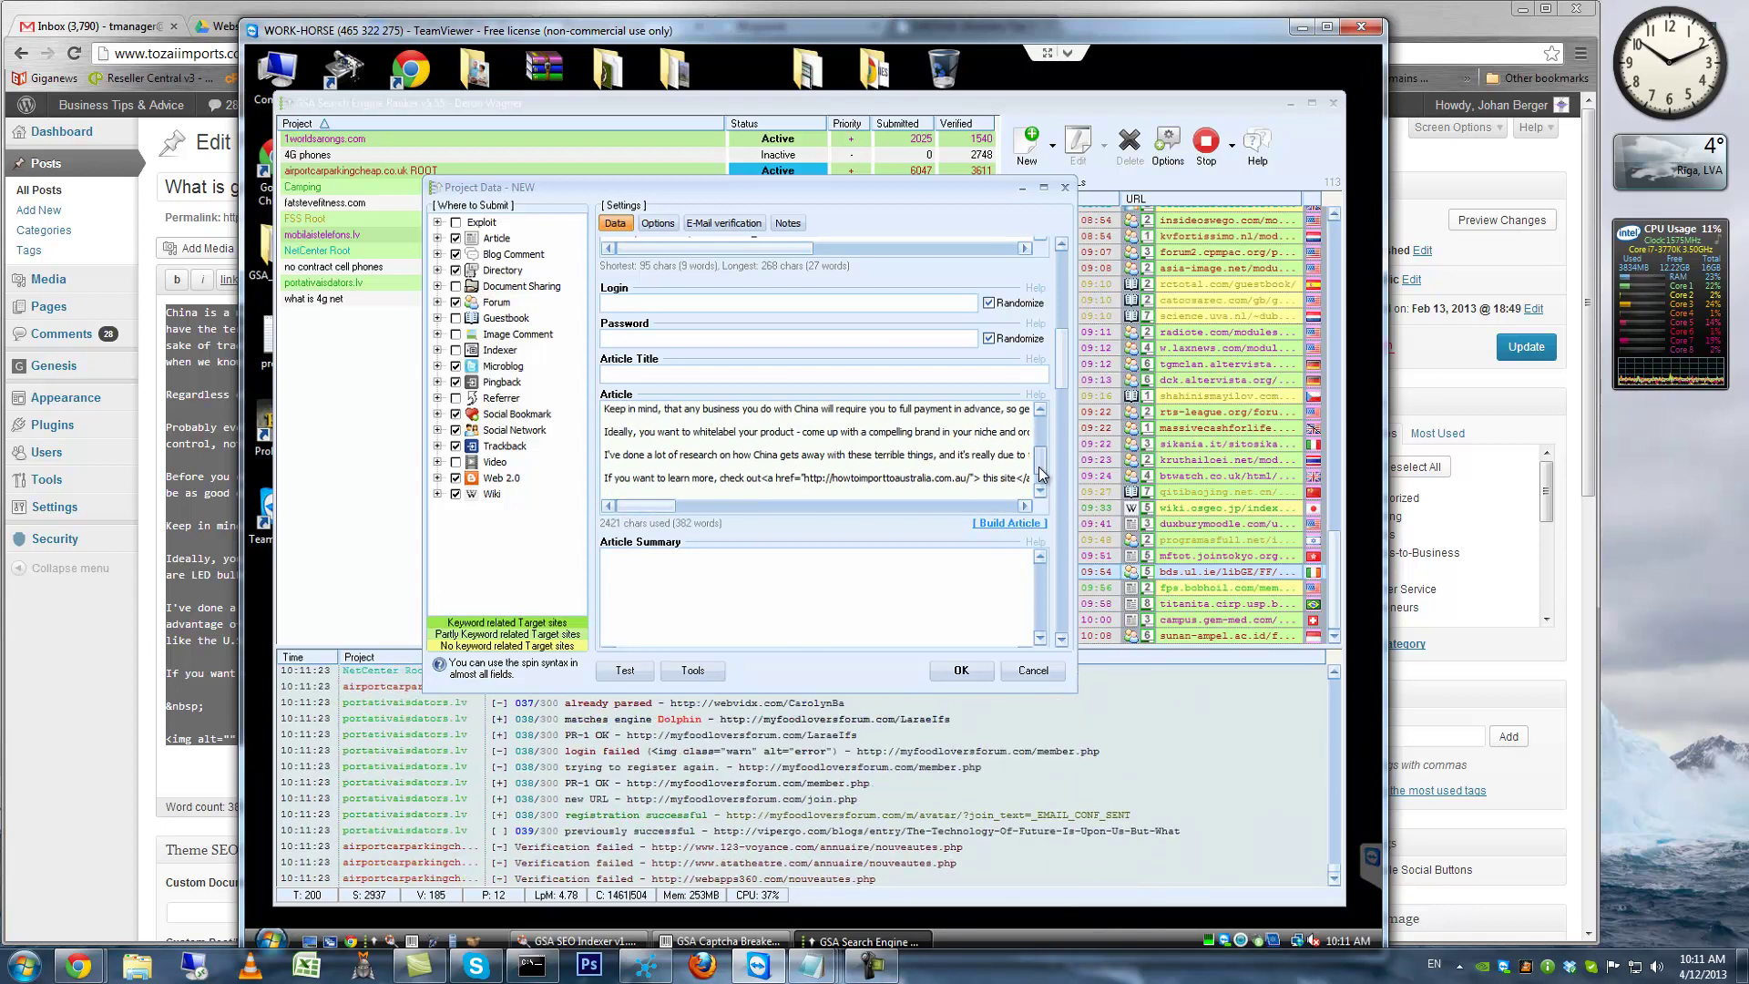
left_click_drag(633, 506, 788, 510)
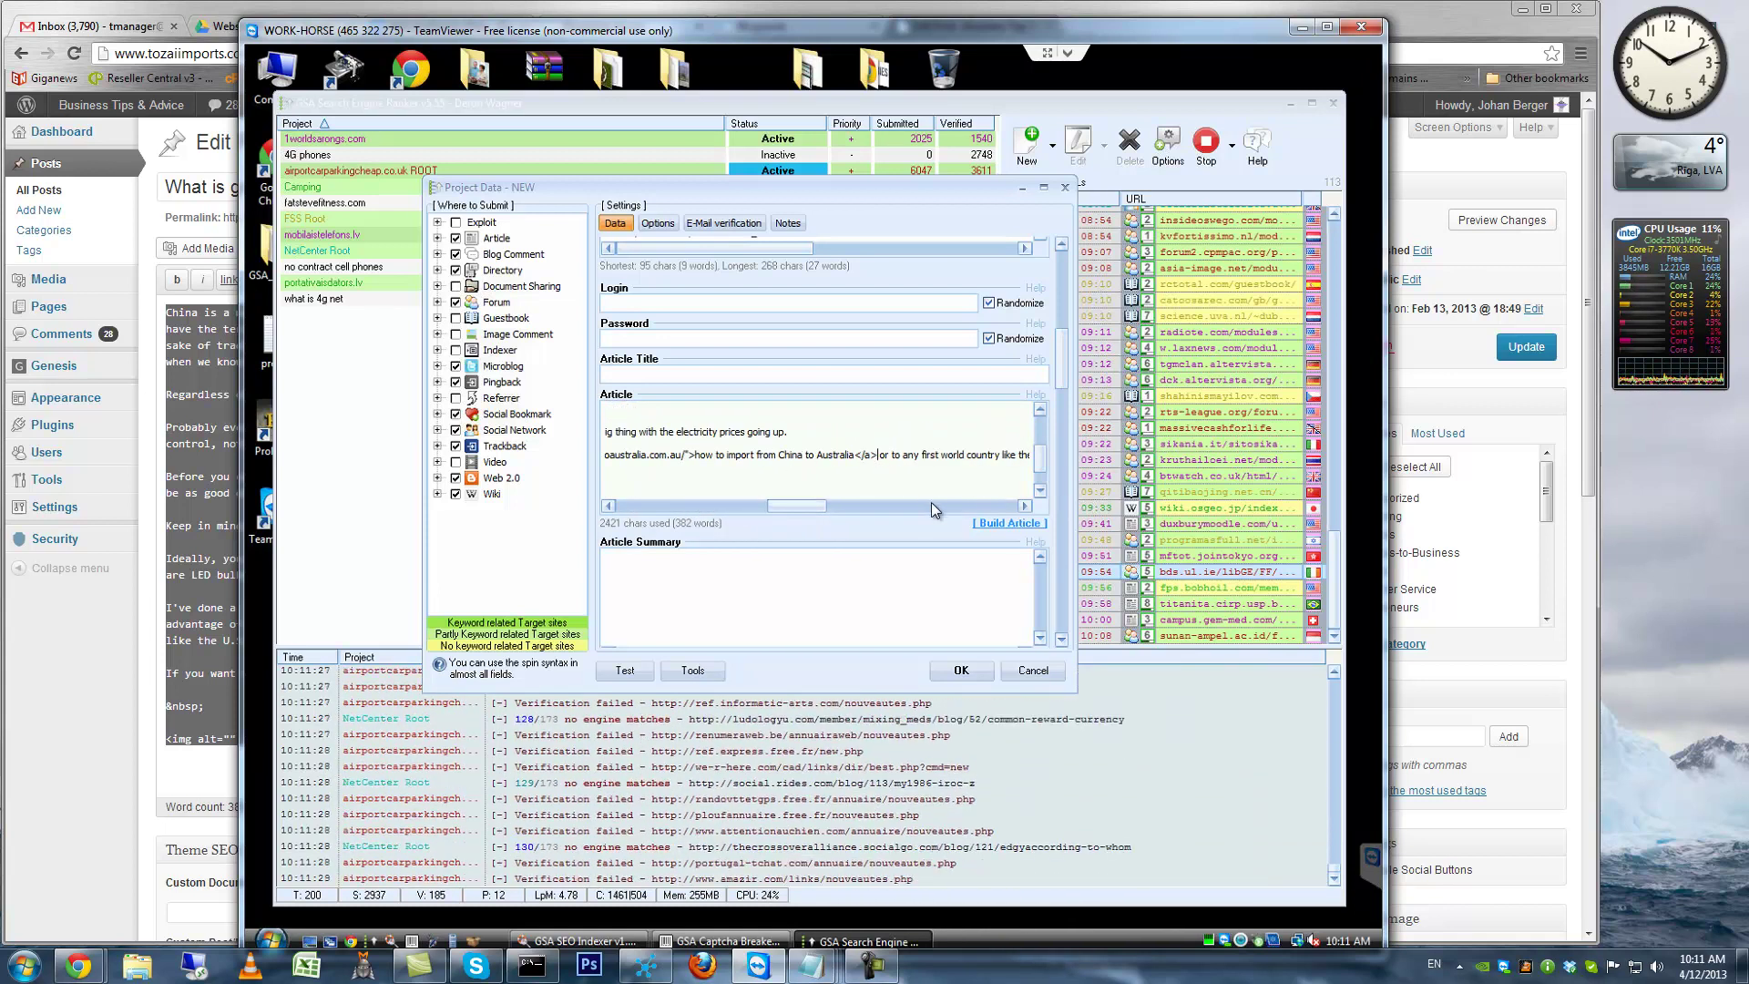
key("BackSpace")
key("BackSpace")
key("BackSpace")
key("BackSpace")
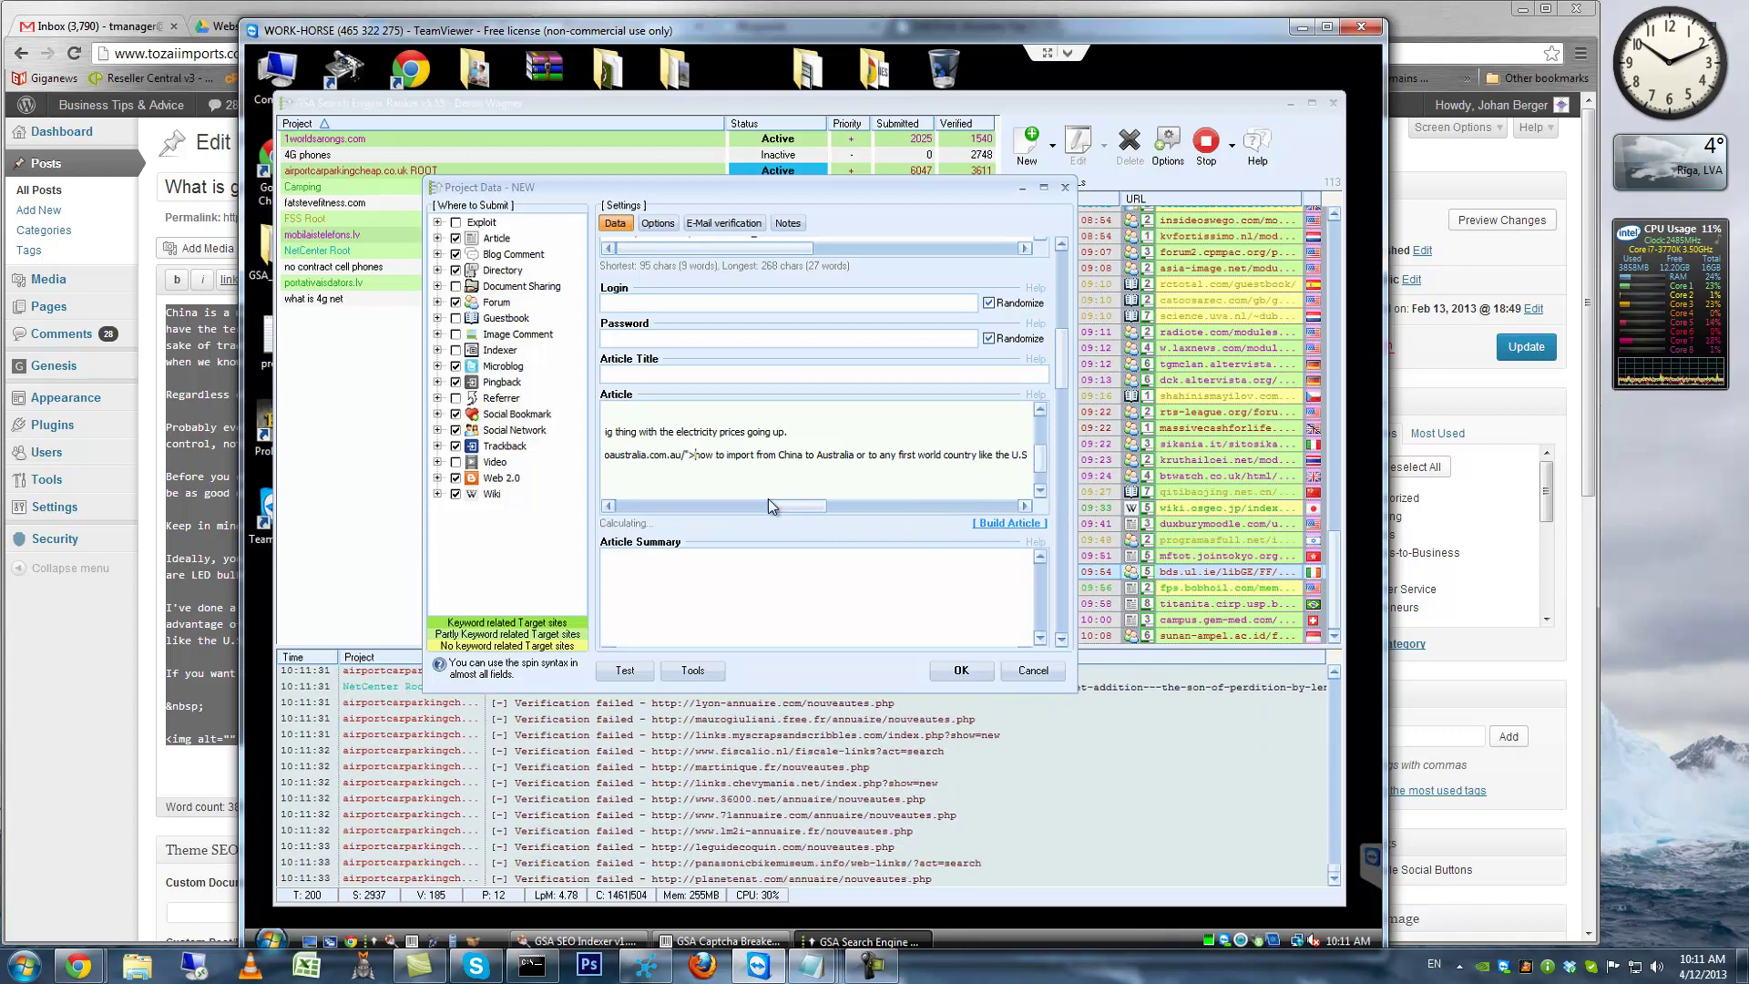
left_click_drag(803, 506, 770, 507)
left_click_drag(941, 455, 724, 458)
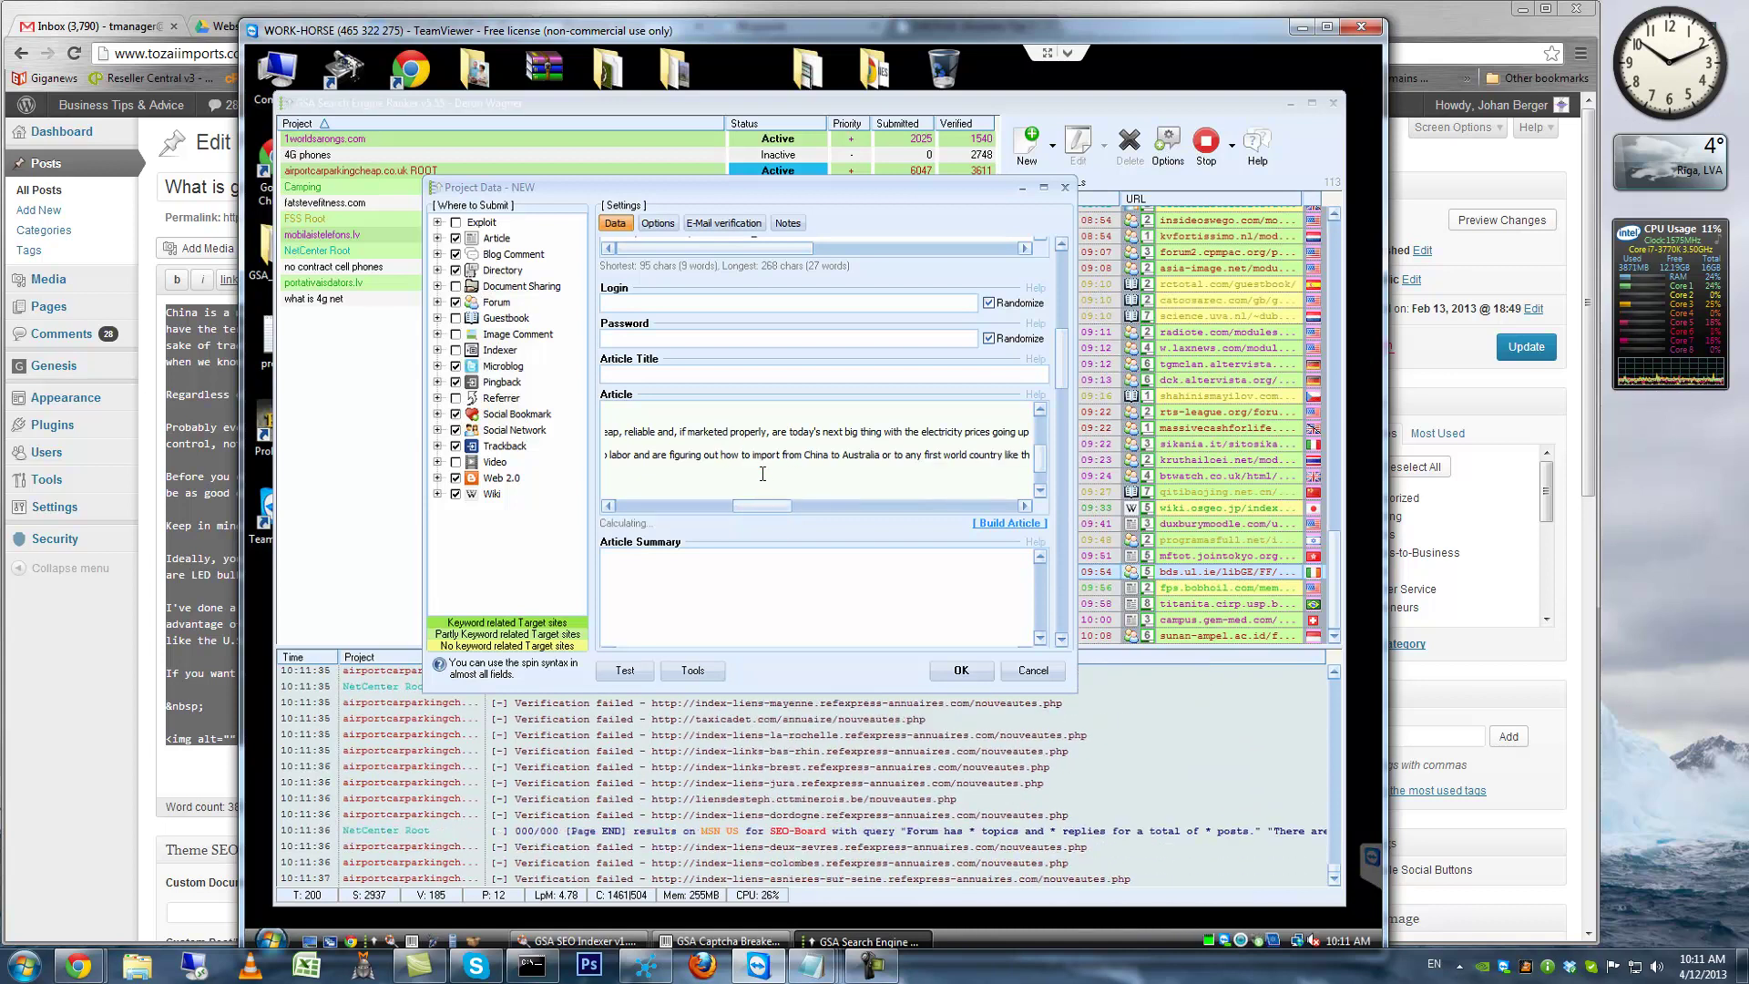
left_click_drag(764, 511, 645, 513)
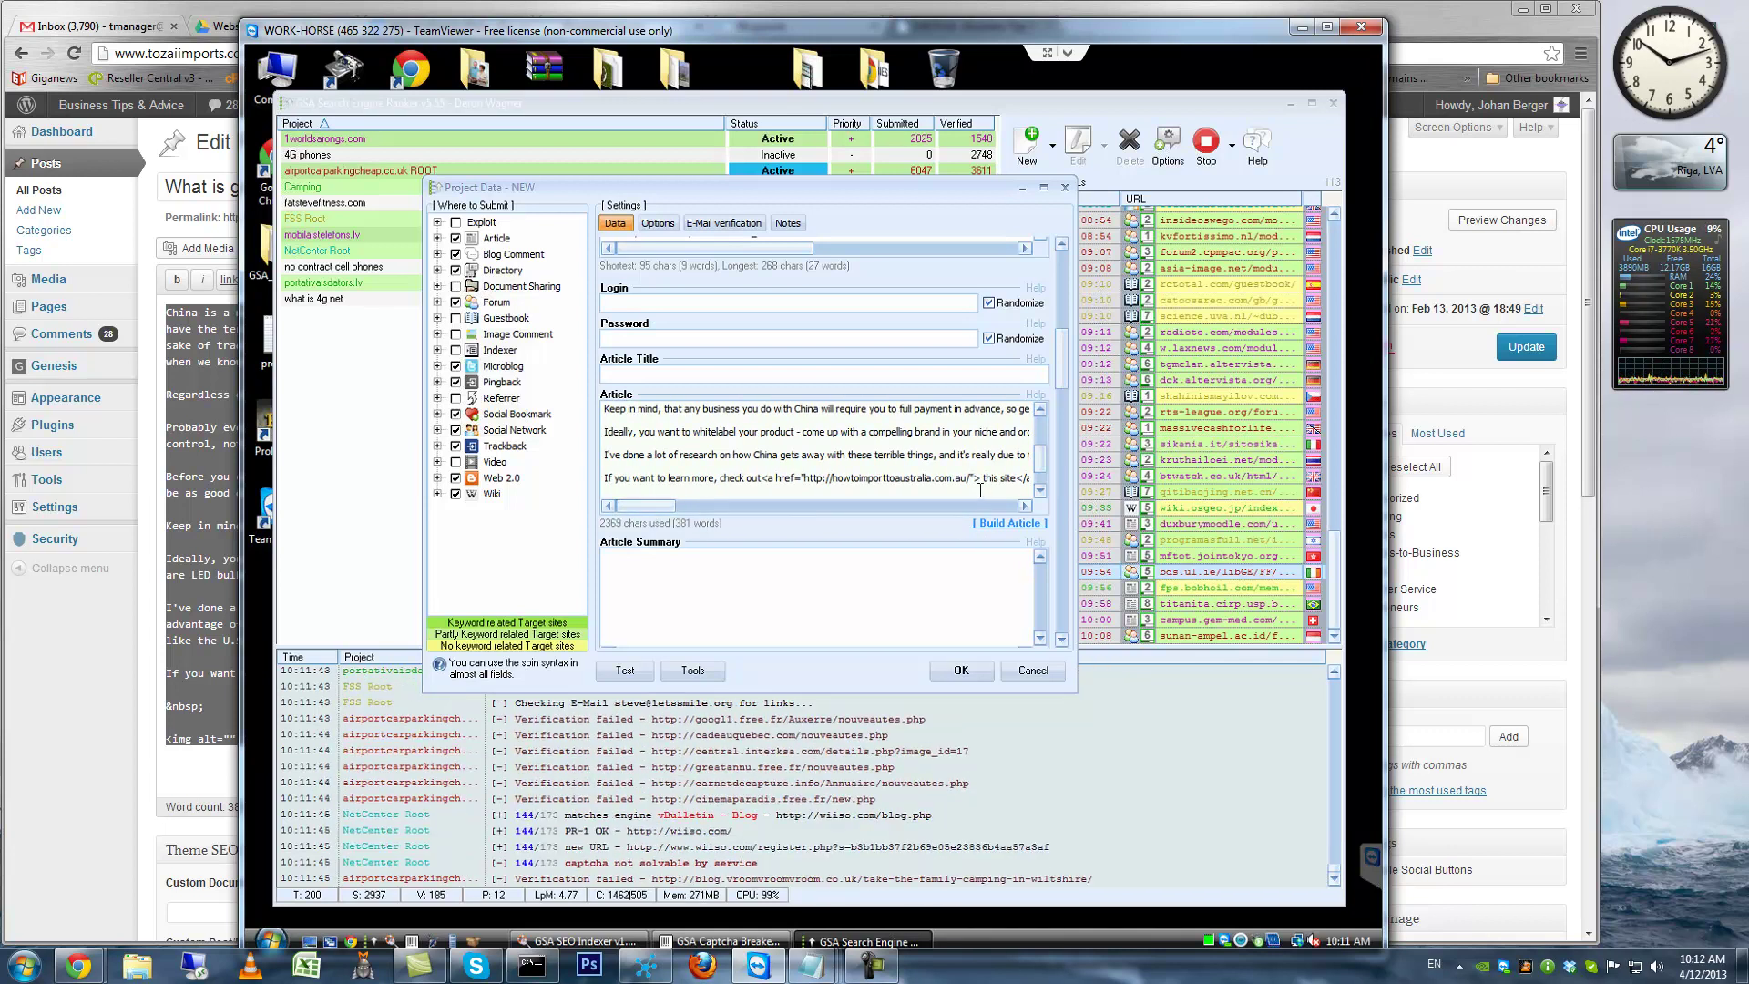
left_click_drag(1047, 465, 1042, 420)
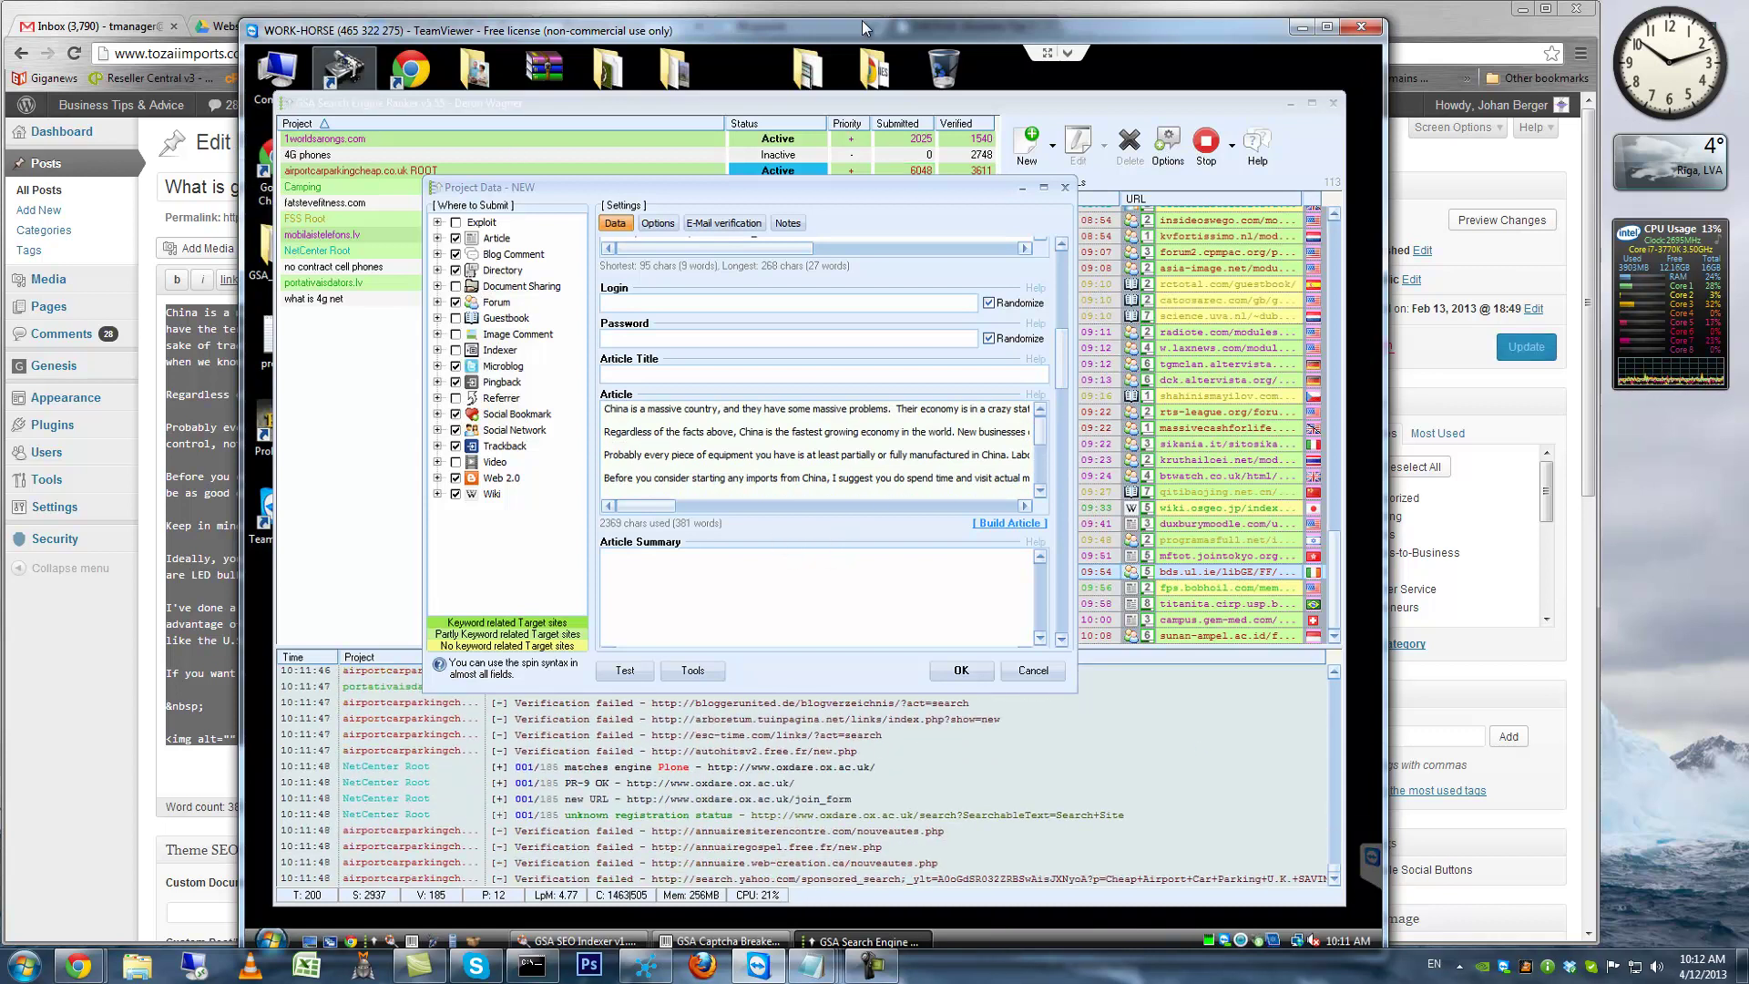
Copy the WordPress post title "What is going on in China and how to start business there" into the project's Article Title
left_click_drag(871, 13, 869, 27)
left_click(953, 24)
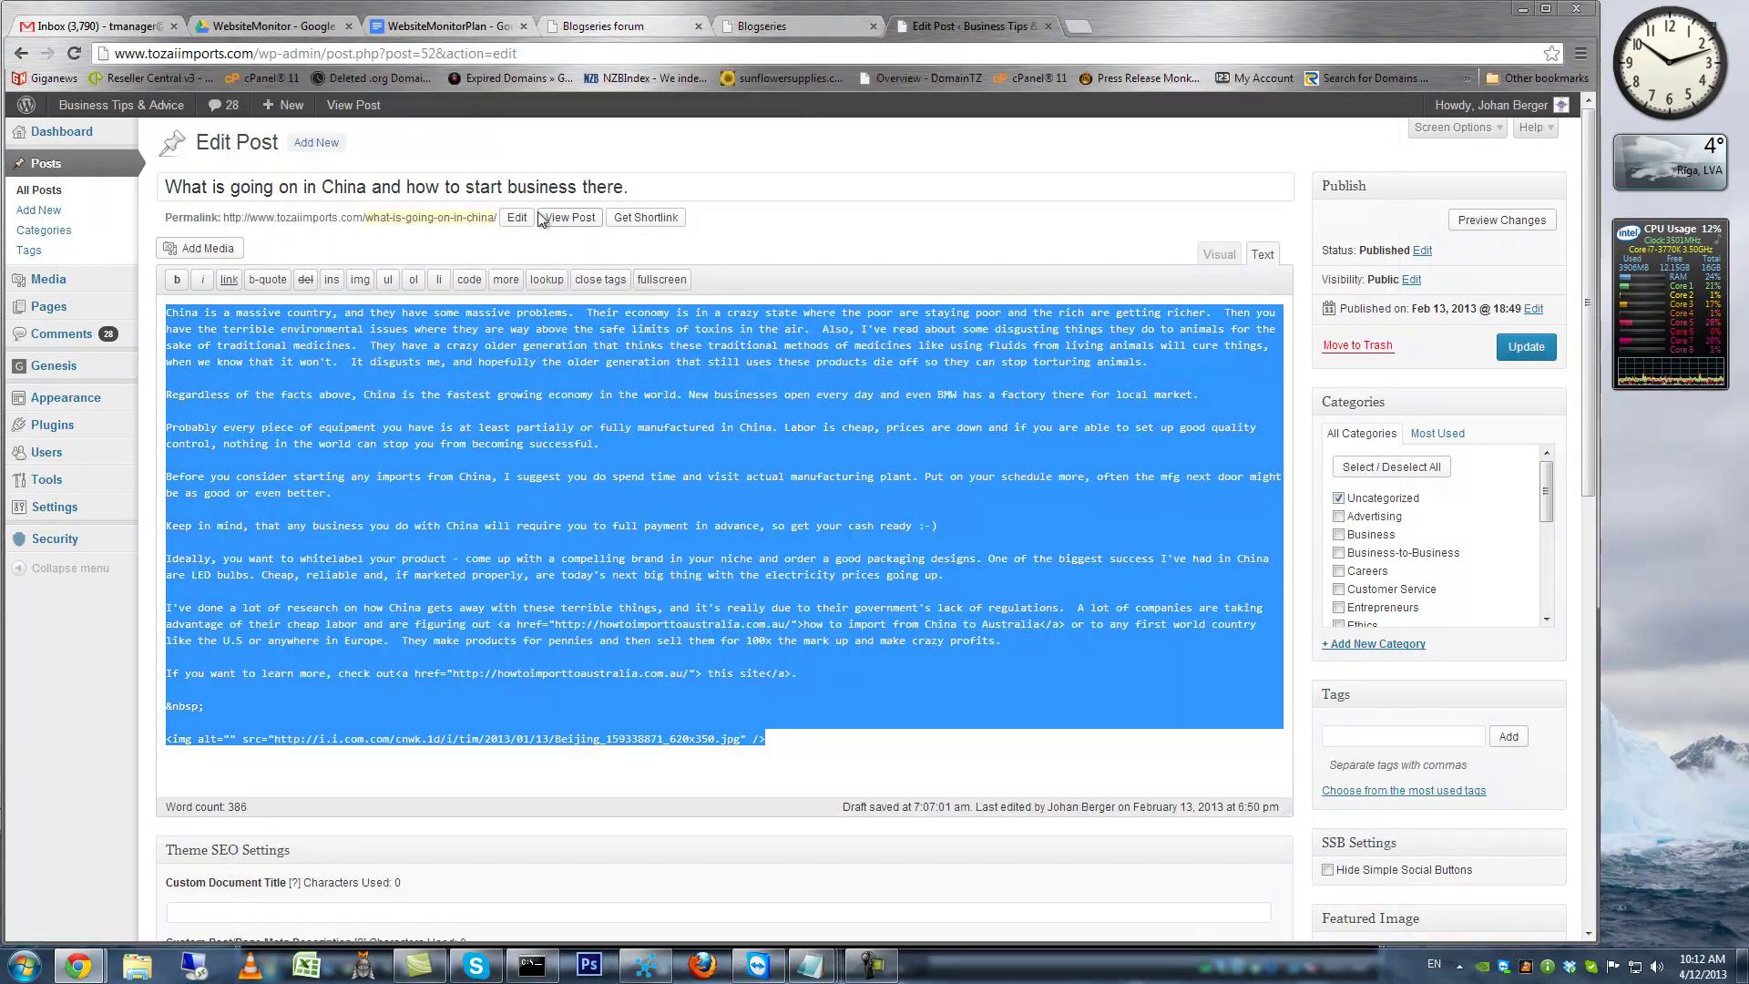
mouse_move(649, 186)
left_mouse_down()
mouse_move(344, 186)
mouse_move(618, 189)
left_mouse_up()
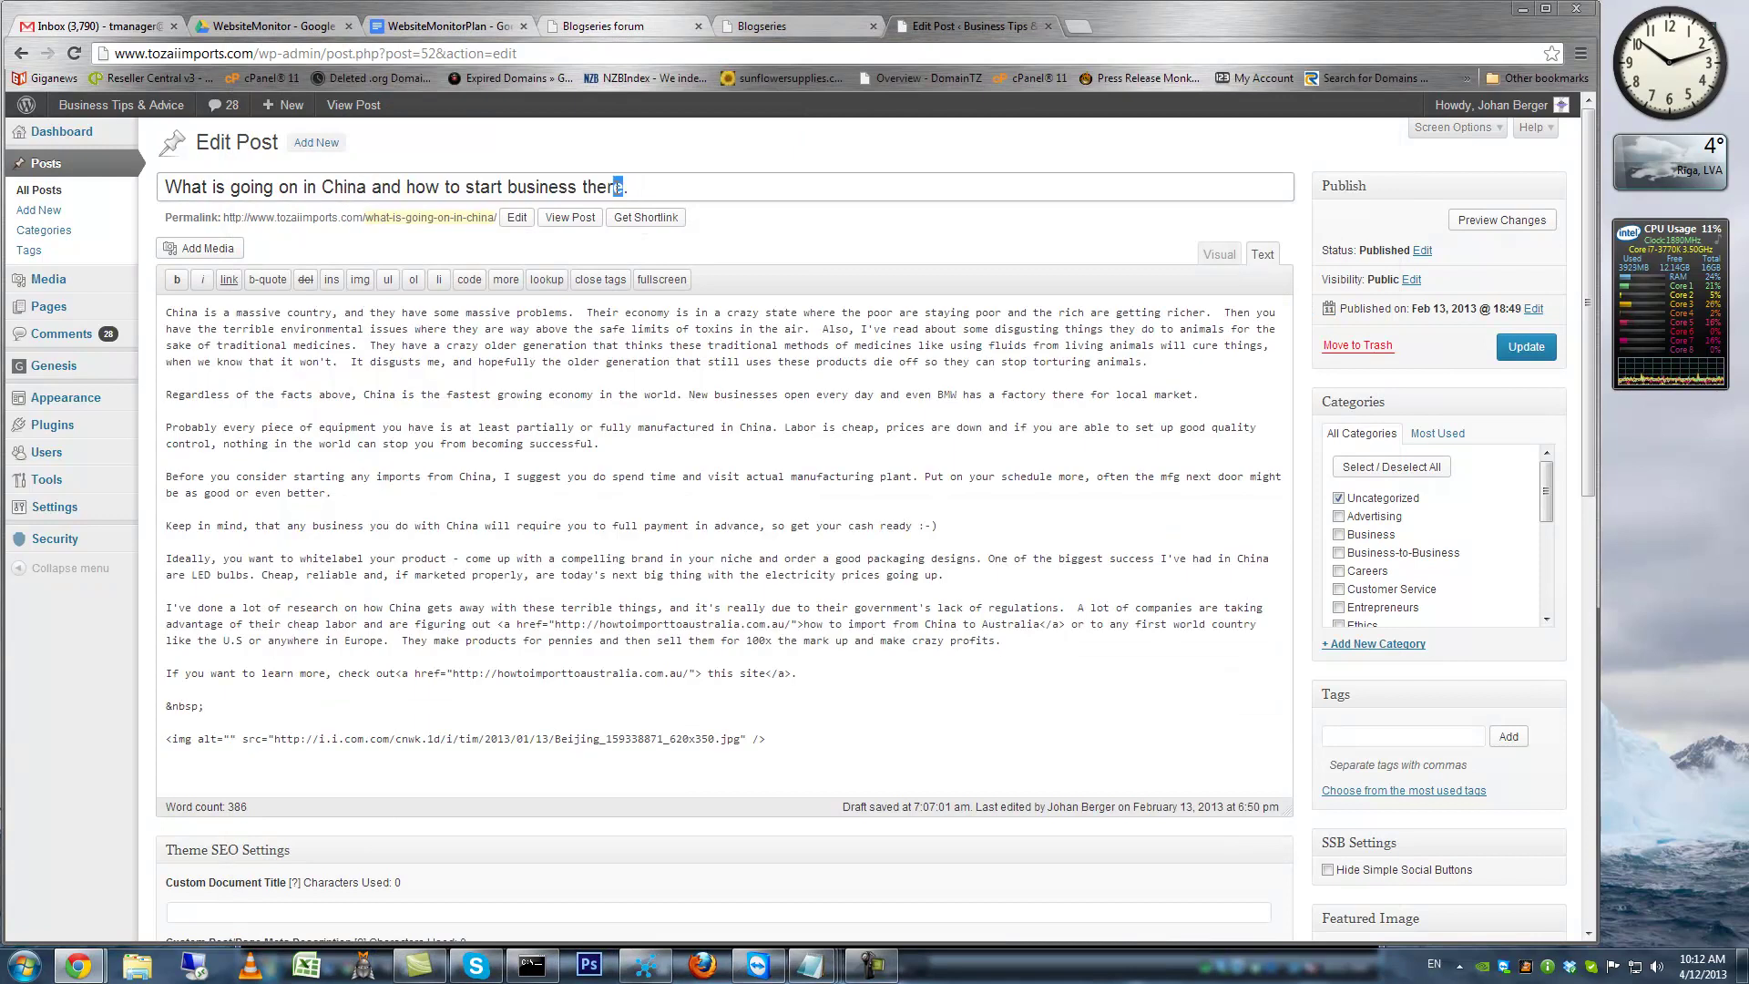
left_click_drag(171, 172, 164, 180)
key("ctrl+c")
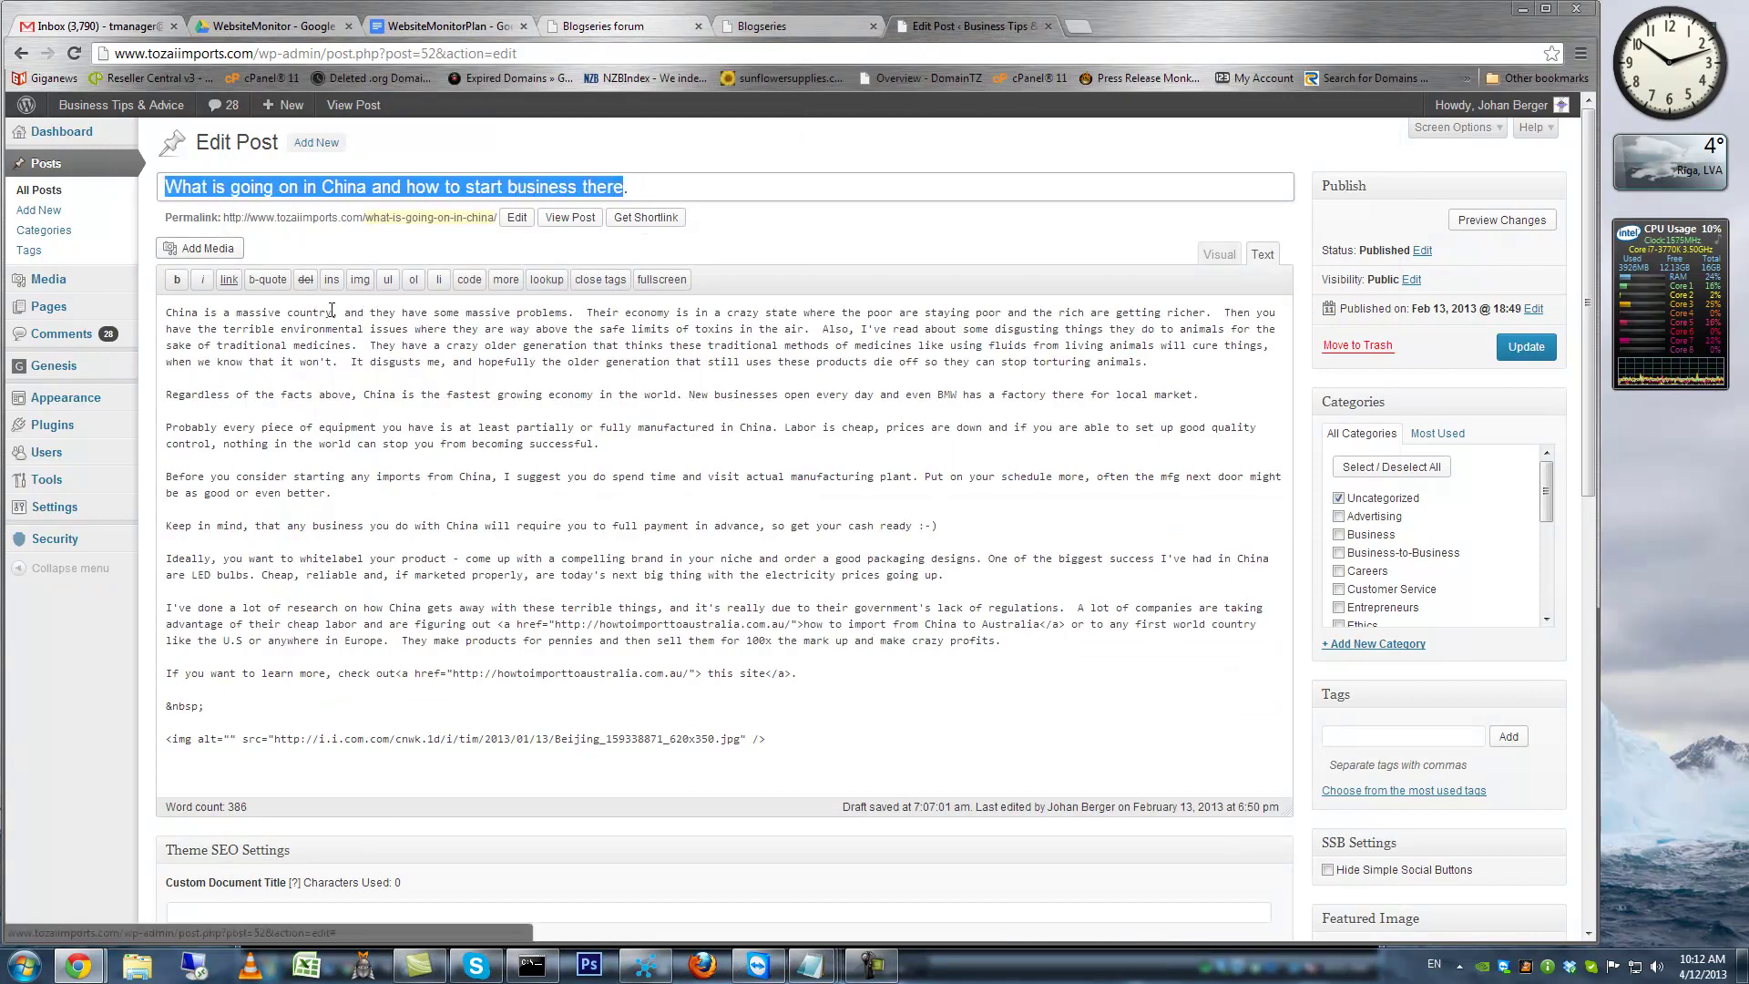
left_click(645, 187)
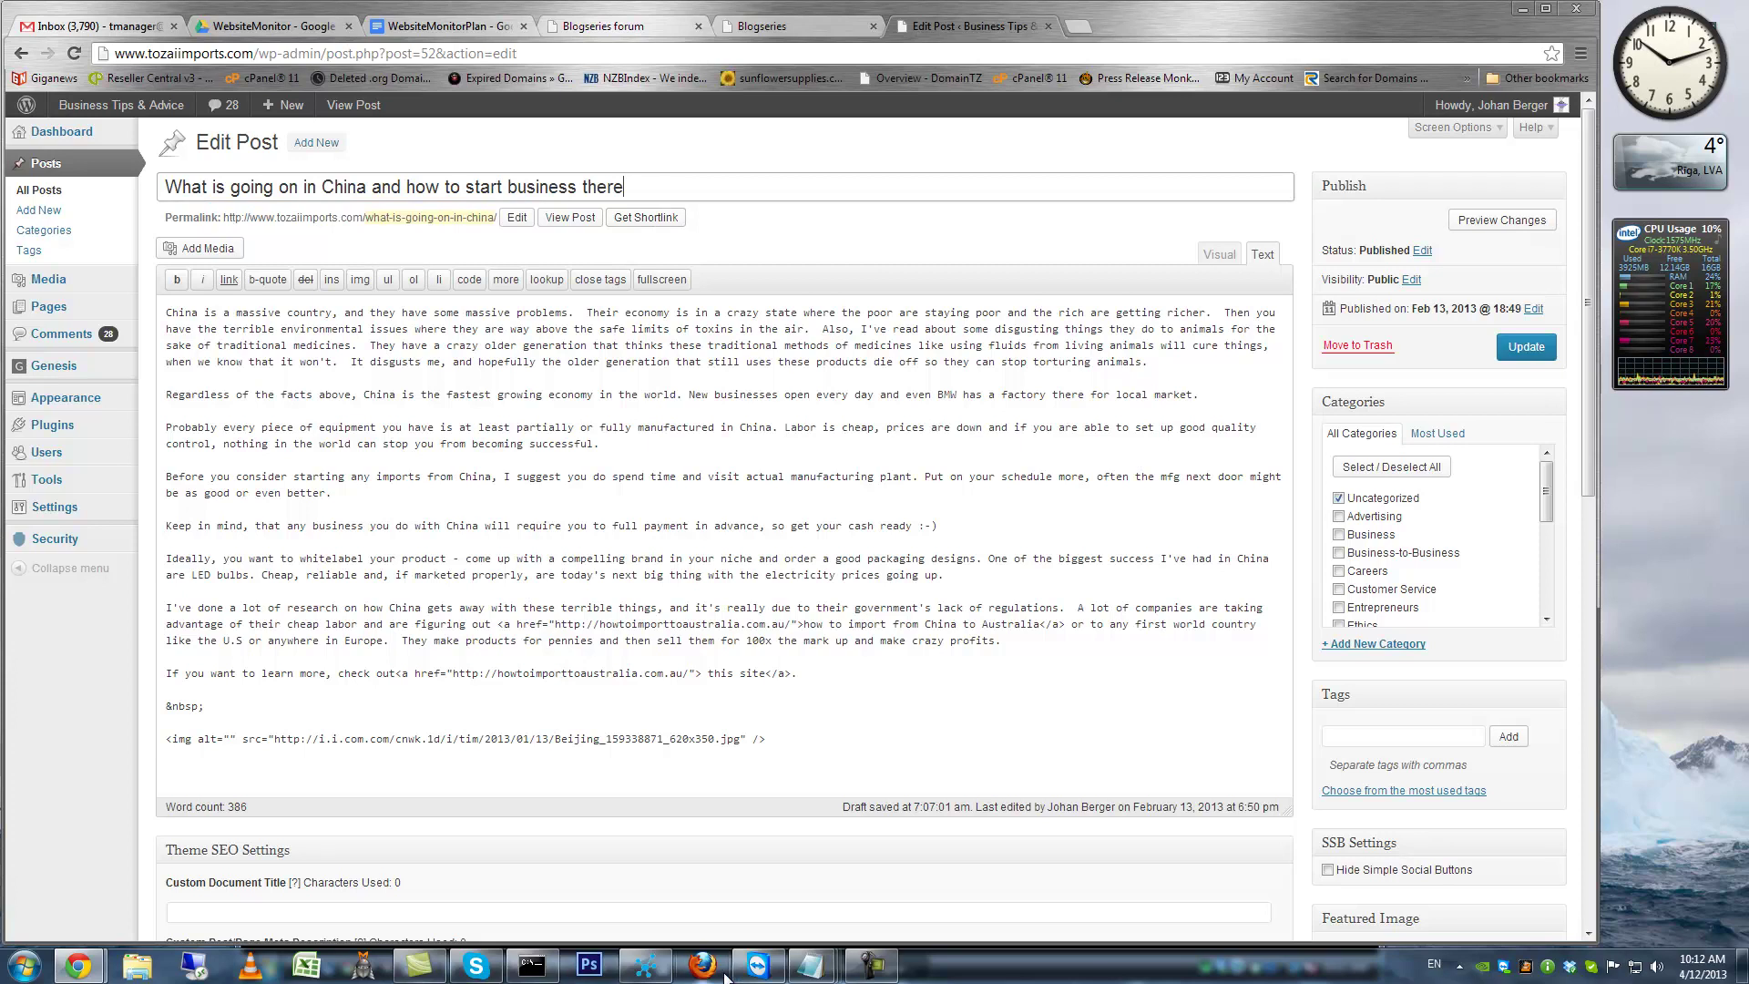
left_click(757, 966)
key("ctrl+v")
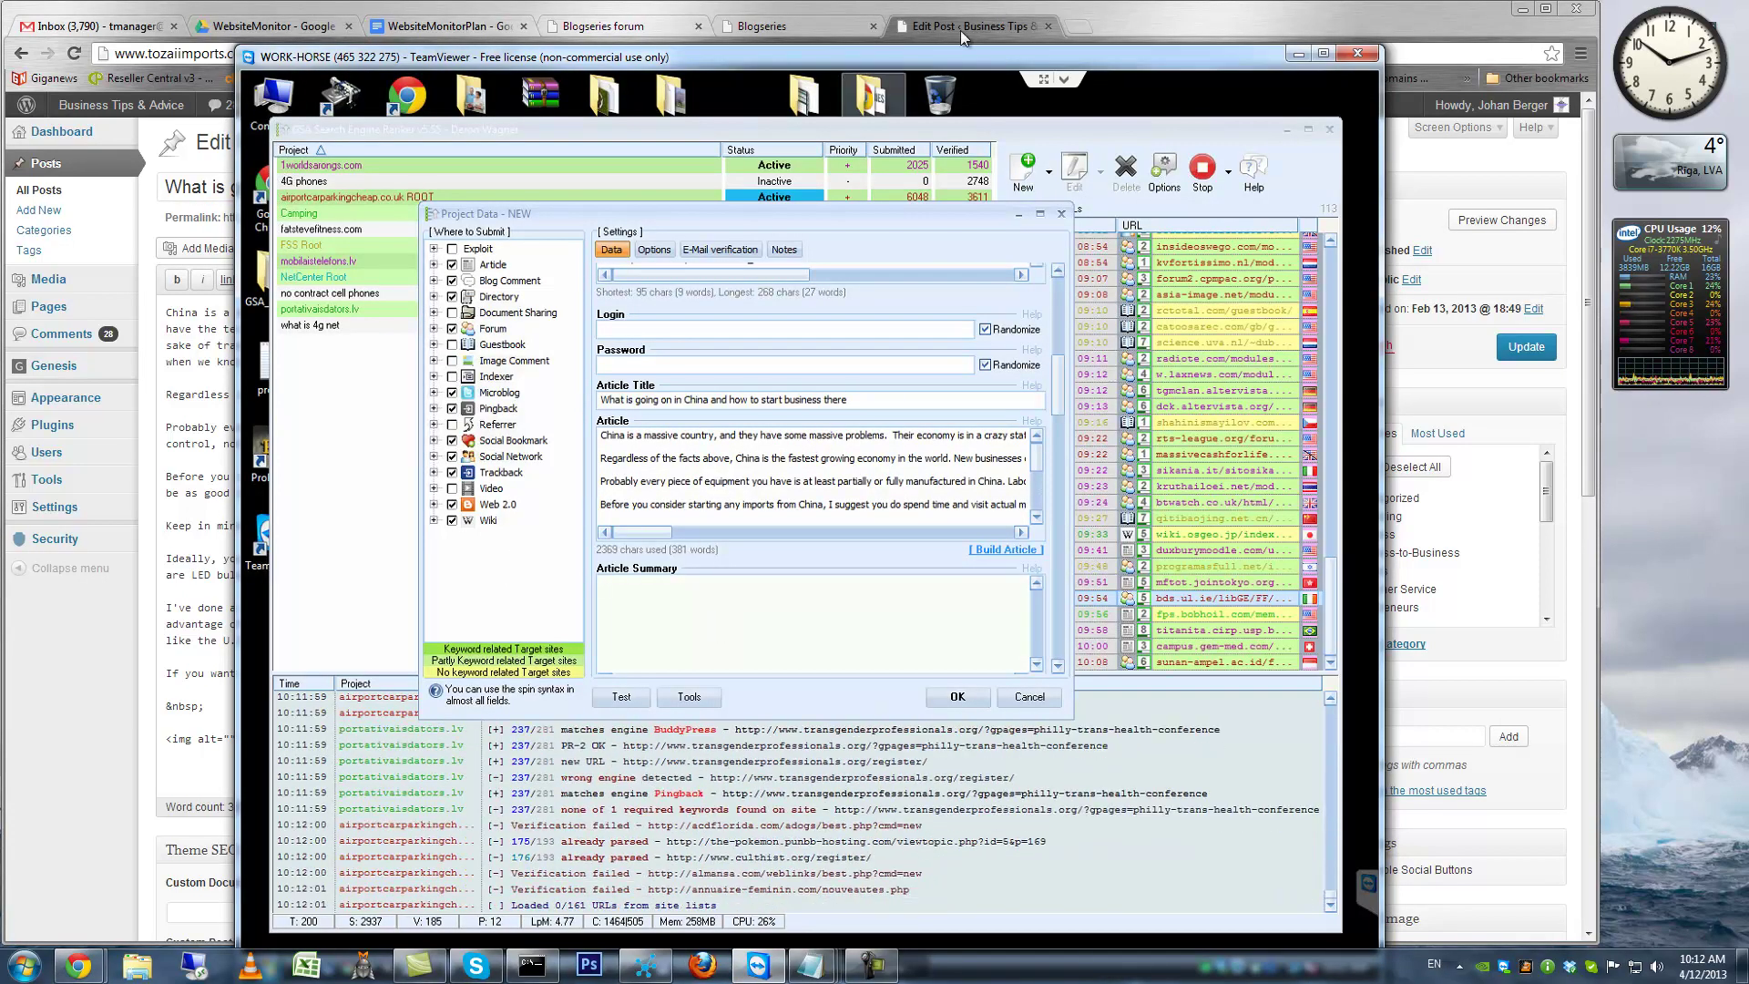
Show the WordPress post in the visual editor and copy its first paragraph for the project's Article Summary
left_click(975, 30)
left_click(1220, 255)
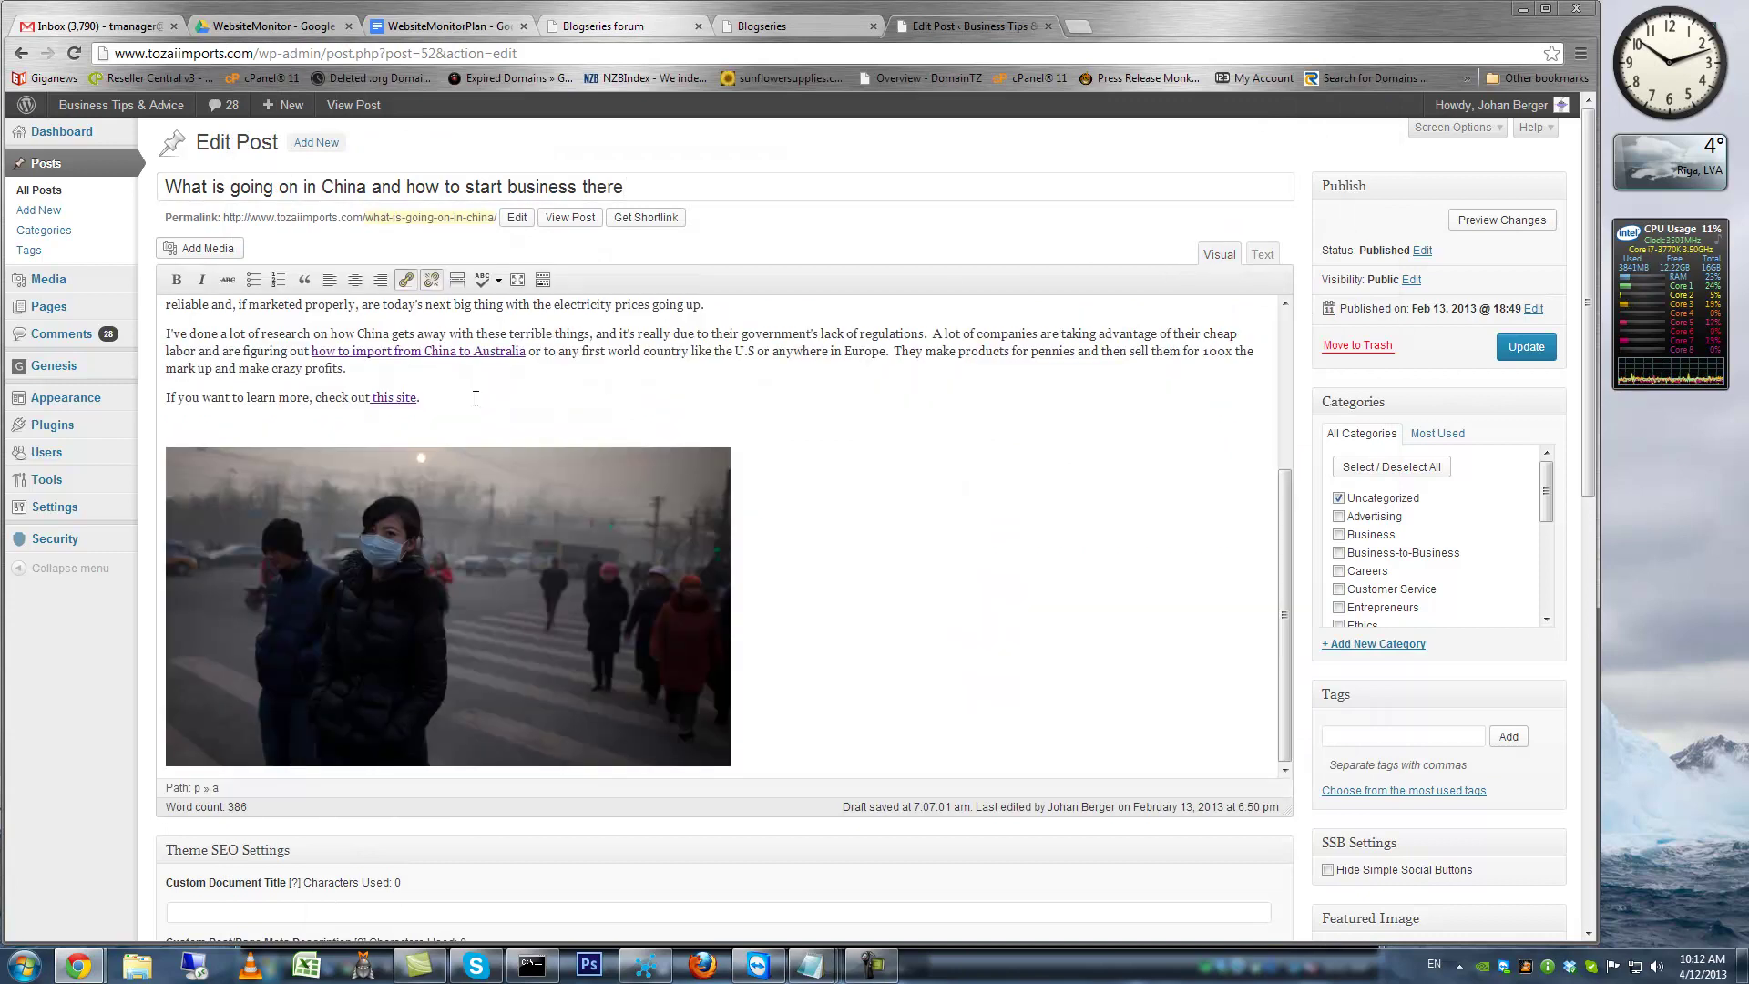
scroll(954, 410, "up", 3)
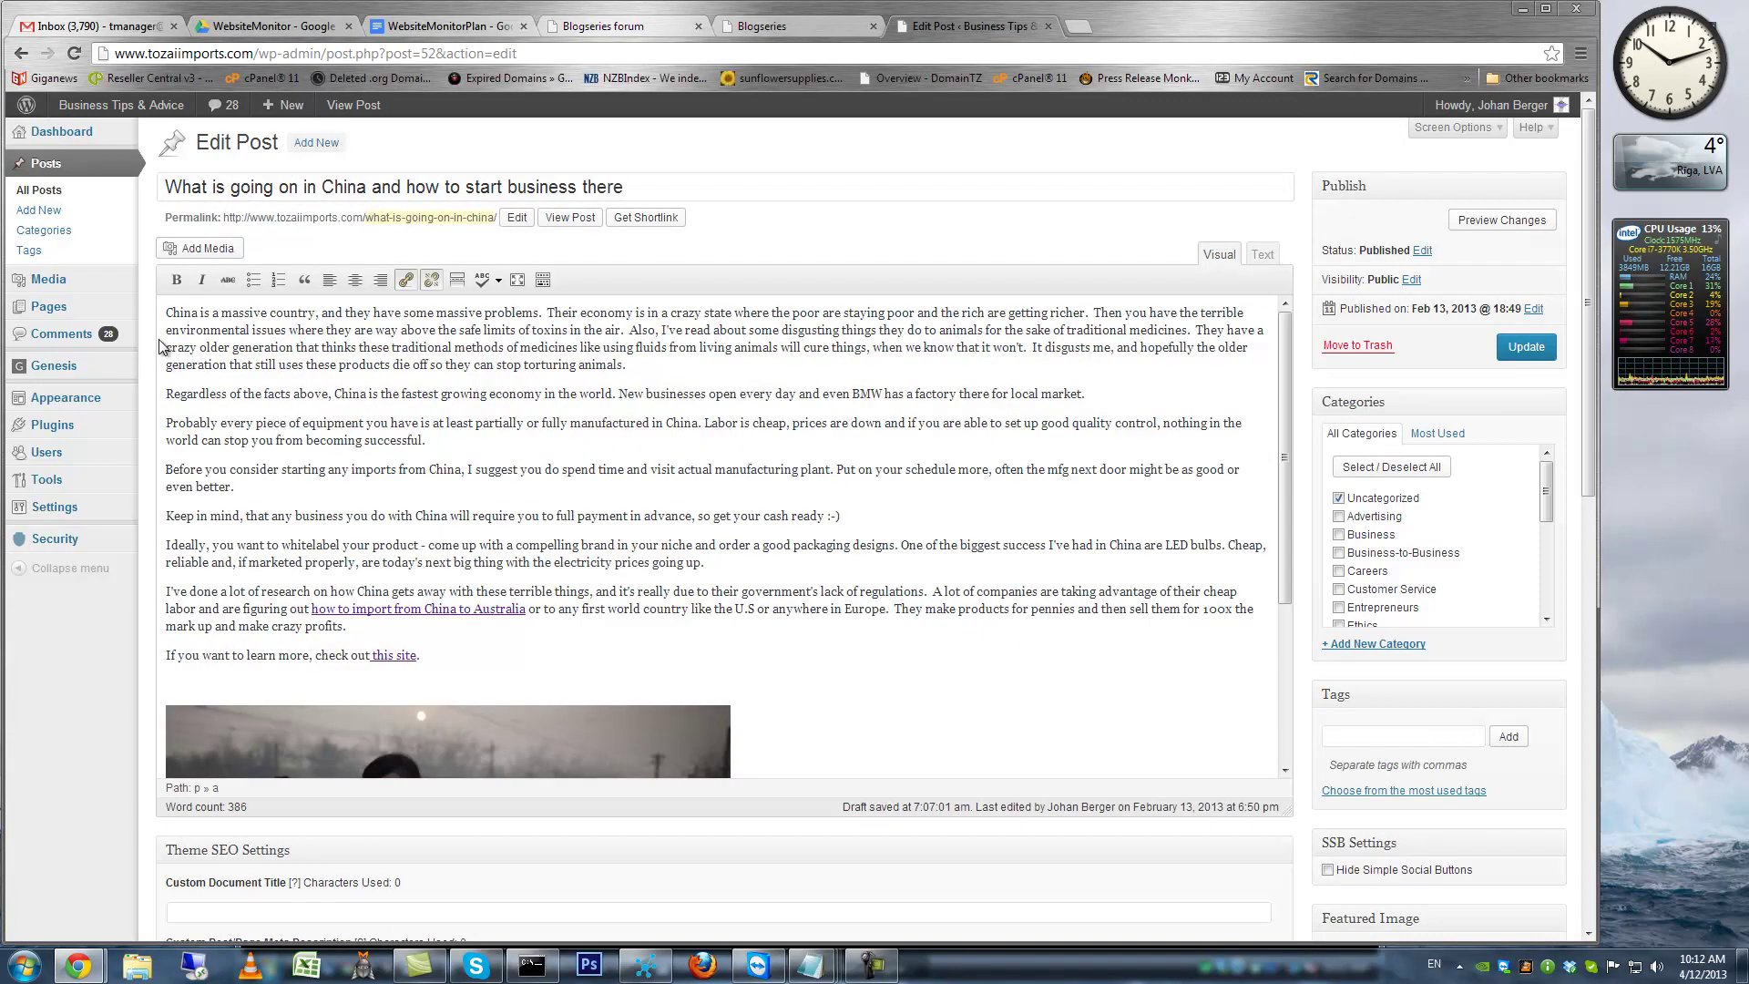
left_click_drag(169, 314, 643, 363)
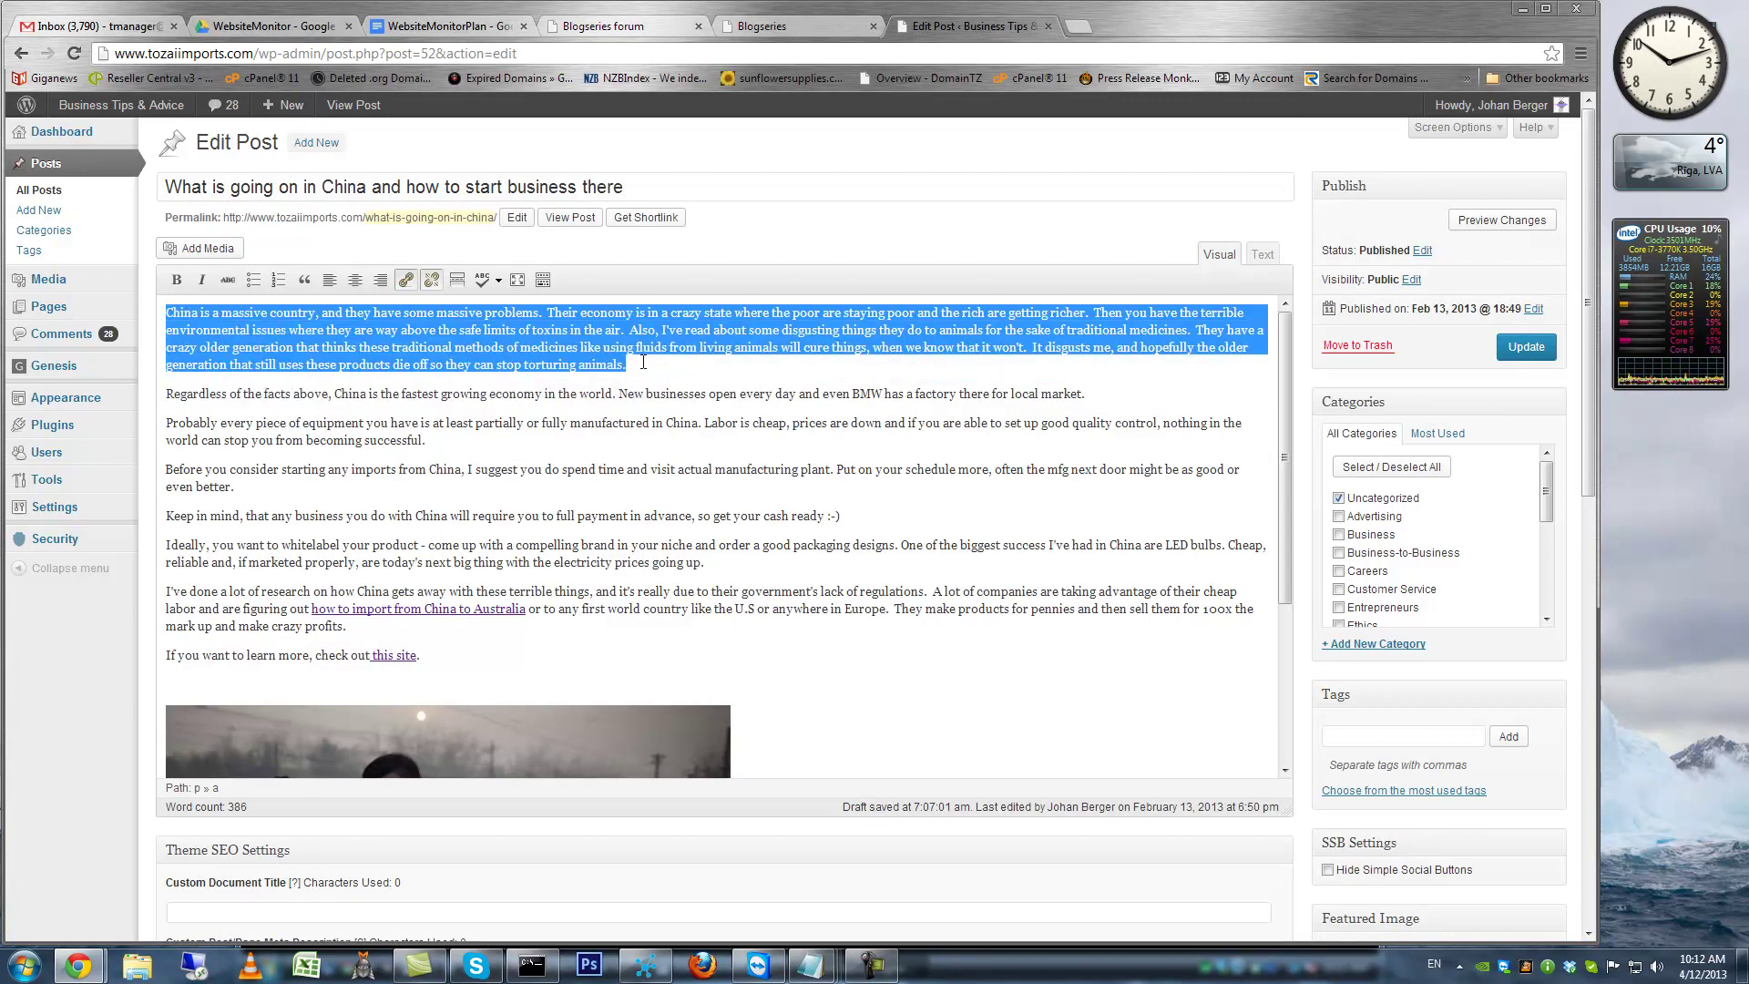
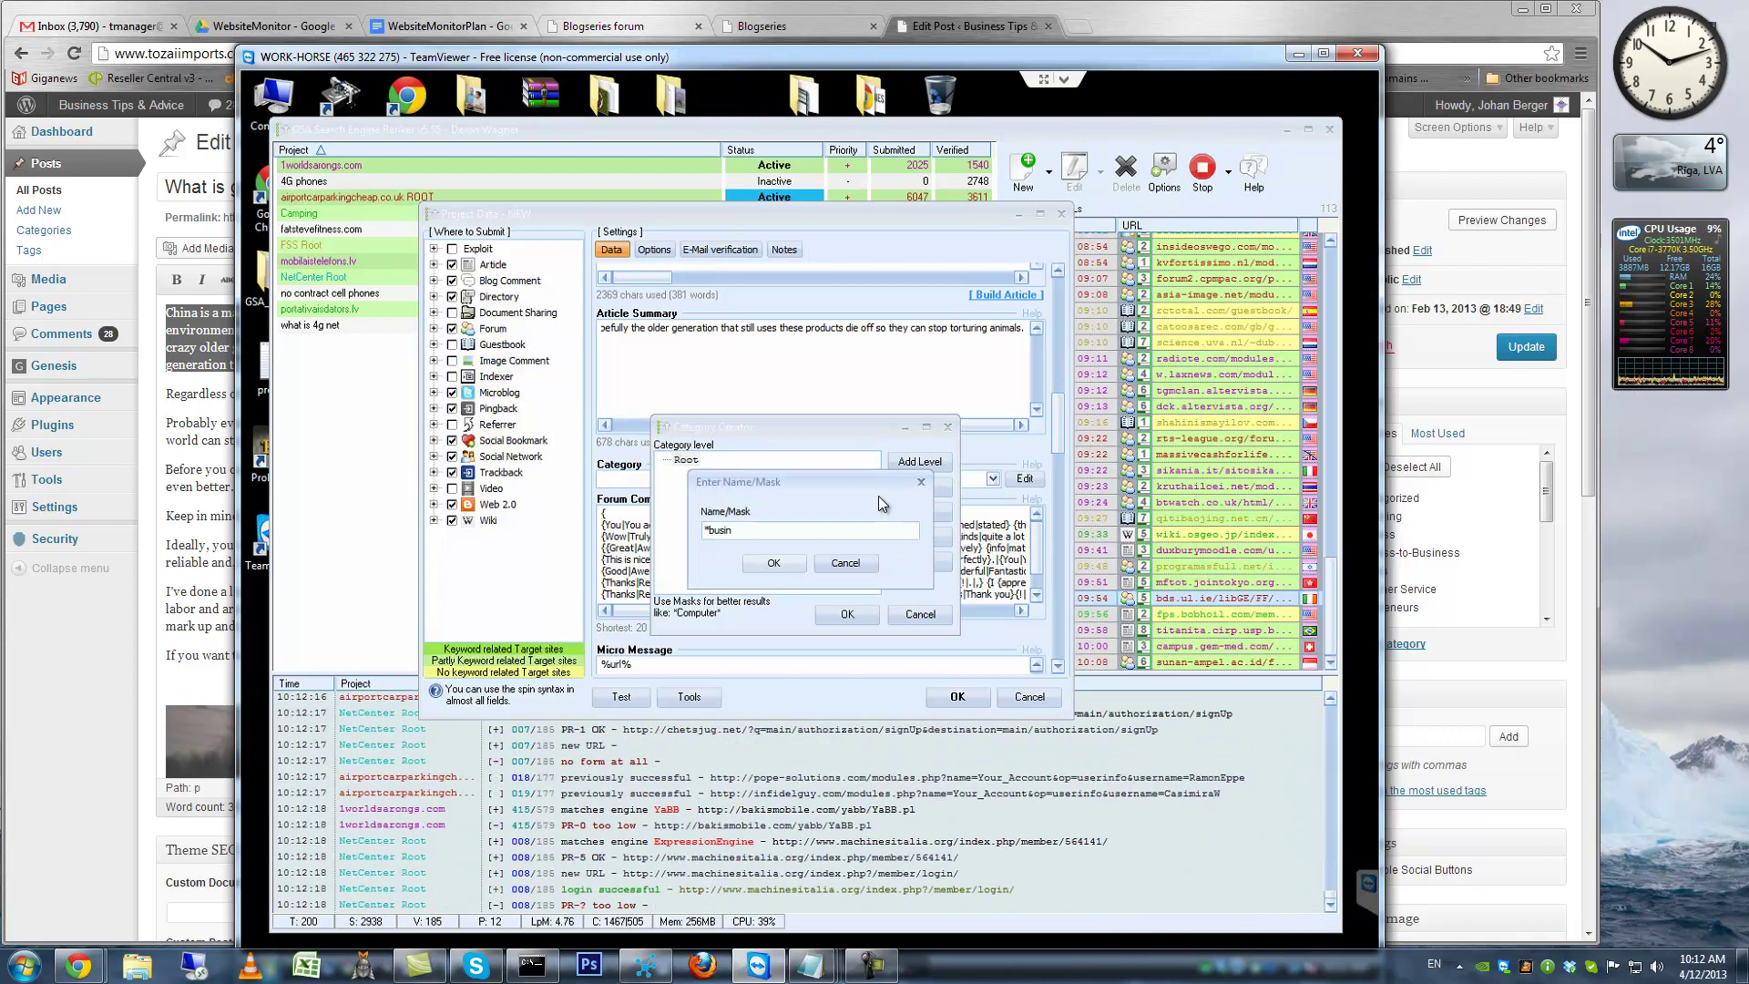
Add the category masks *busin*, *market* and *misc* under the root of the project's category levels
left_click(773, 563)
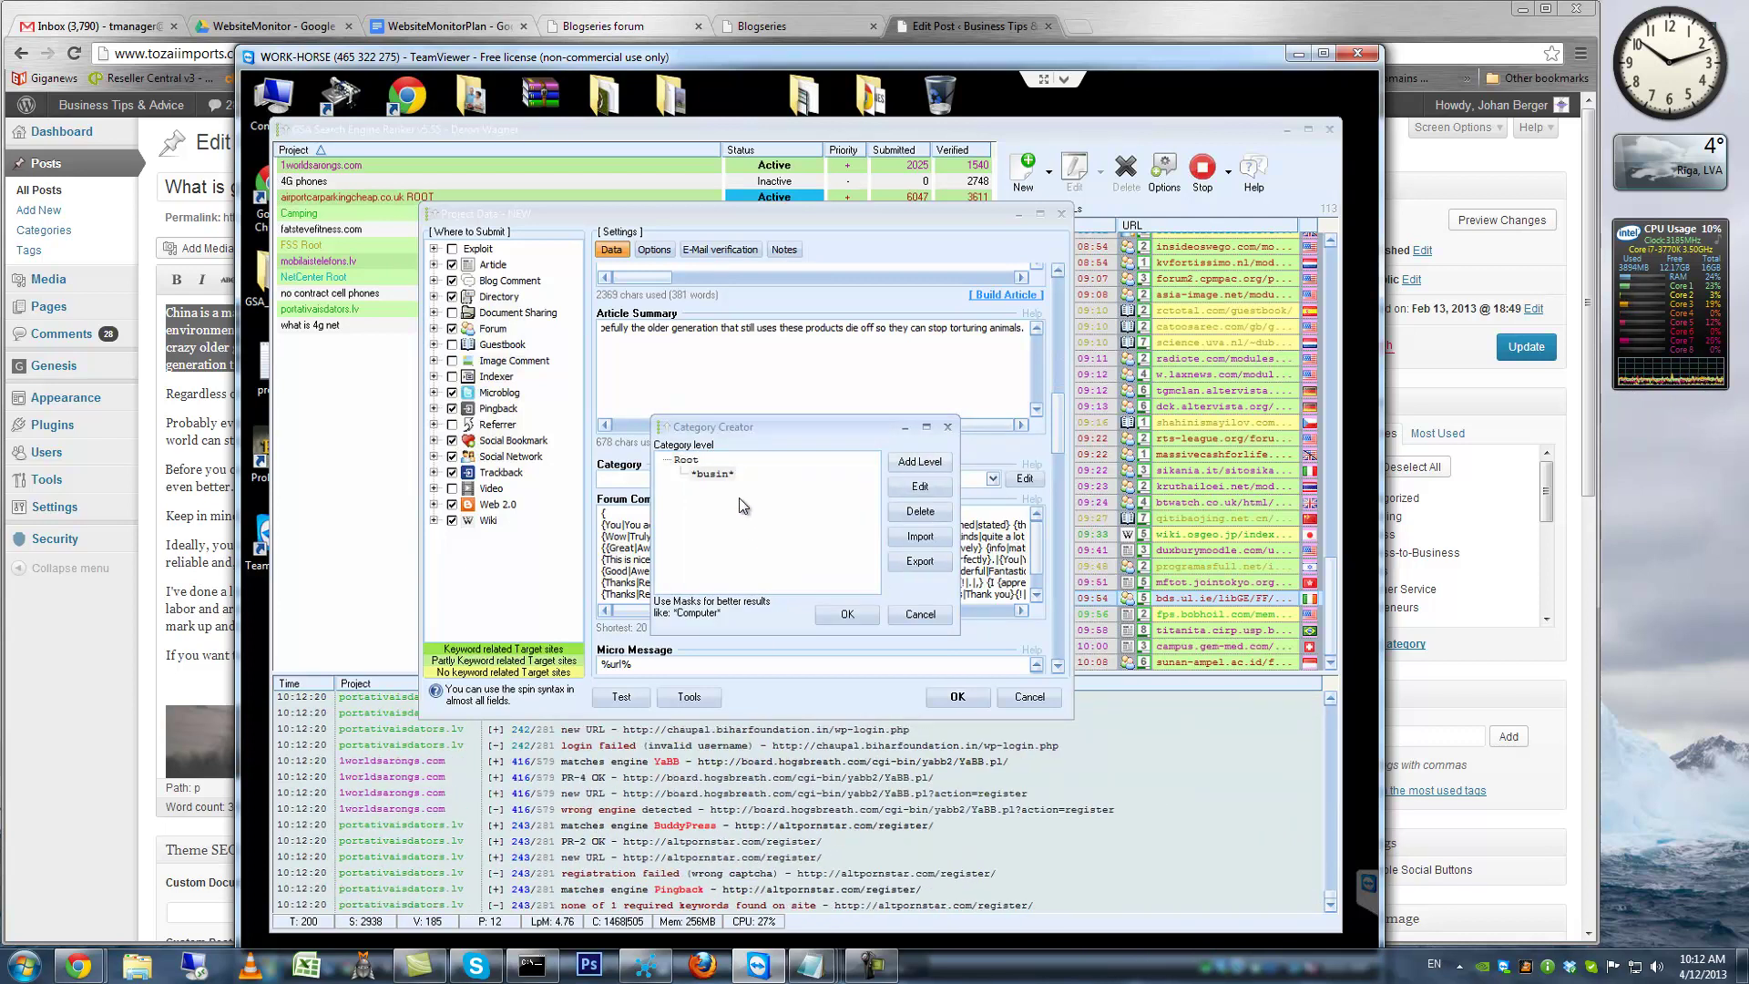
left_click(920, 461)
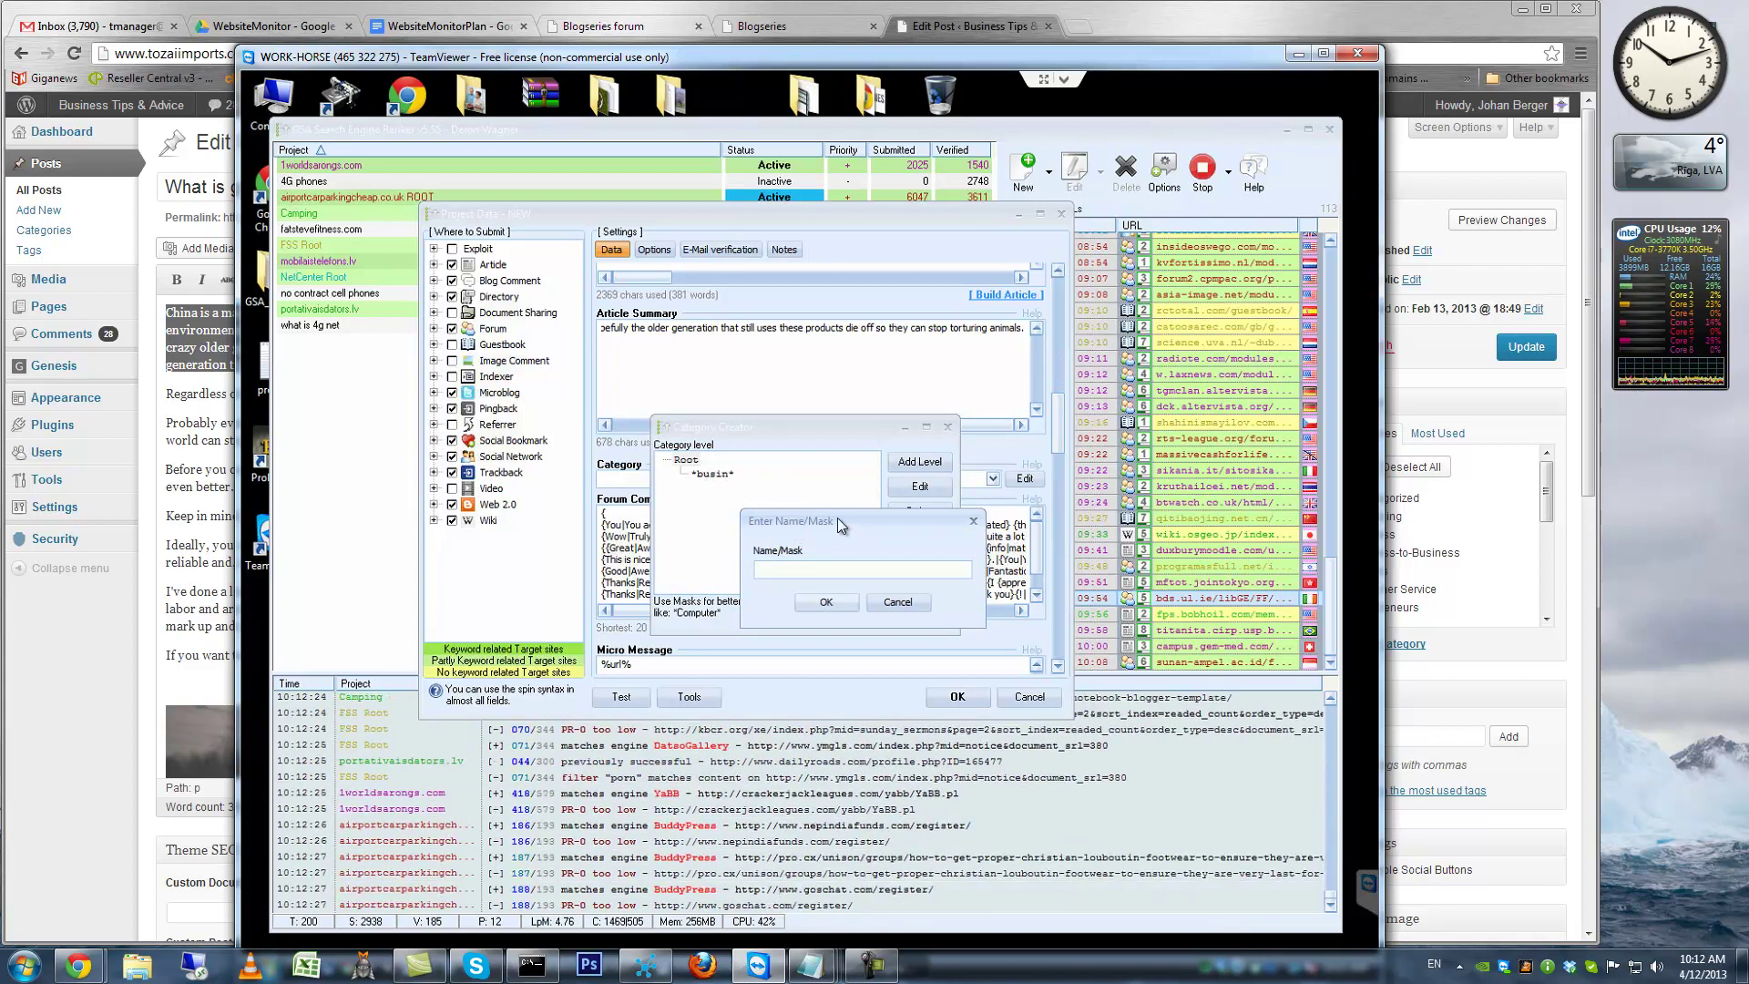
left_click_drag(838, 517, 809, 511)
type("*marke")
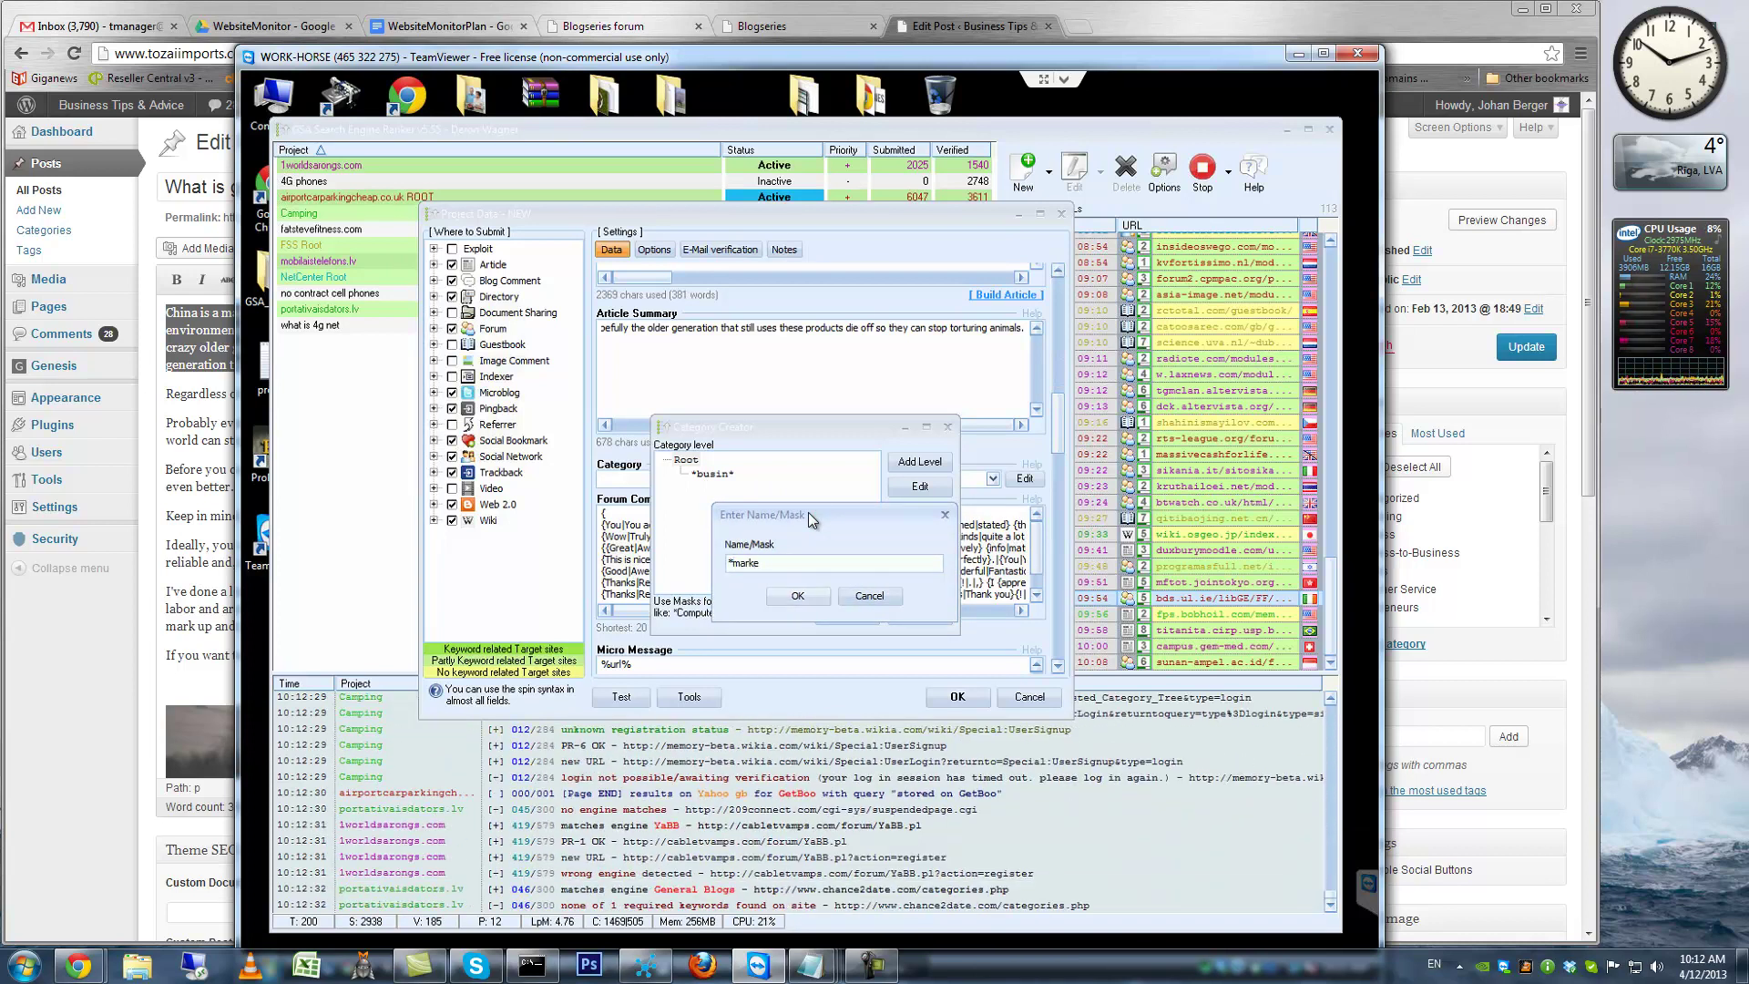
left_click(798, 596)
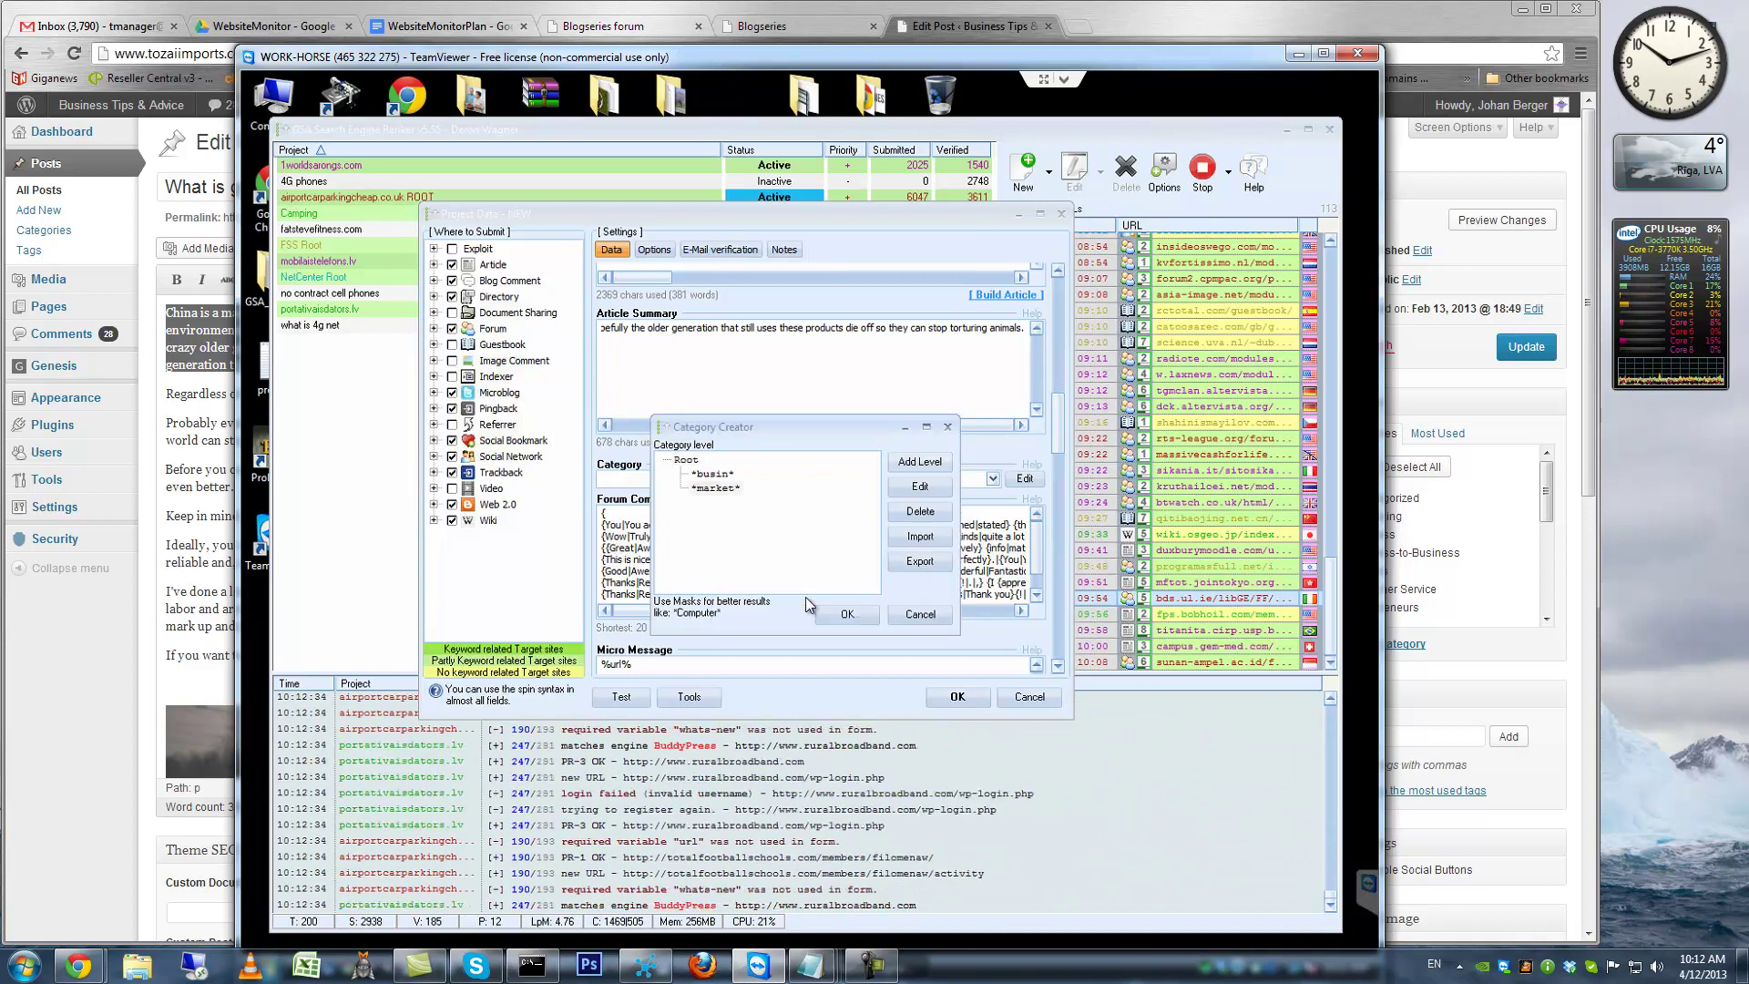
left_click(922, 470)
type("misc*")
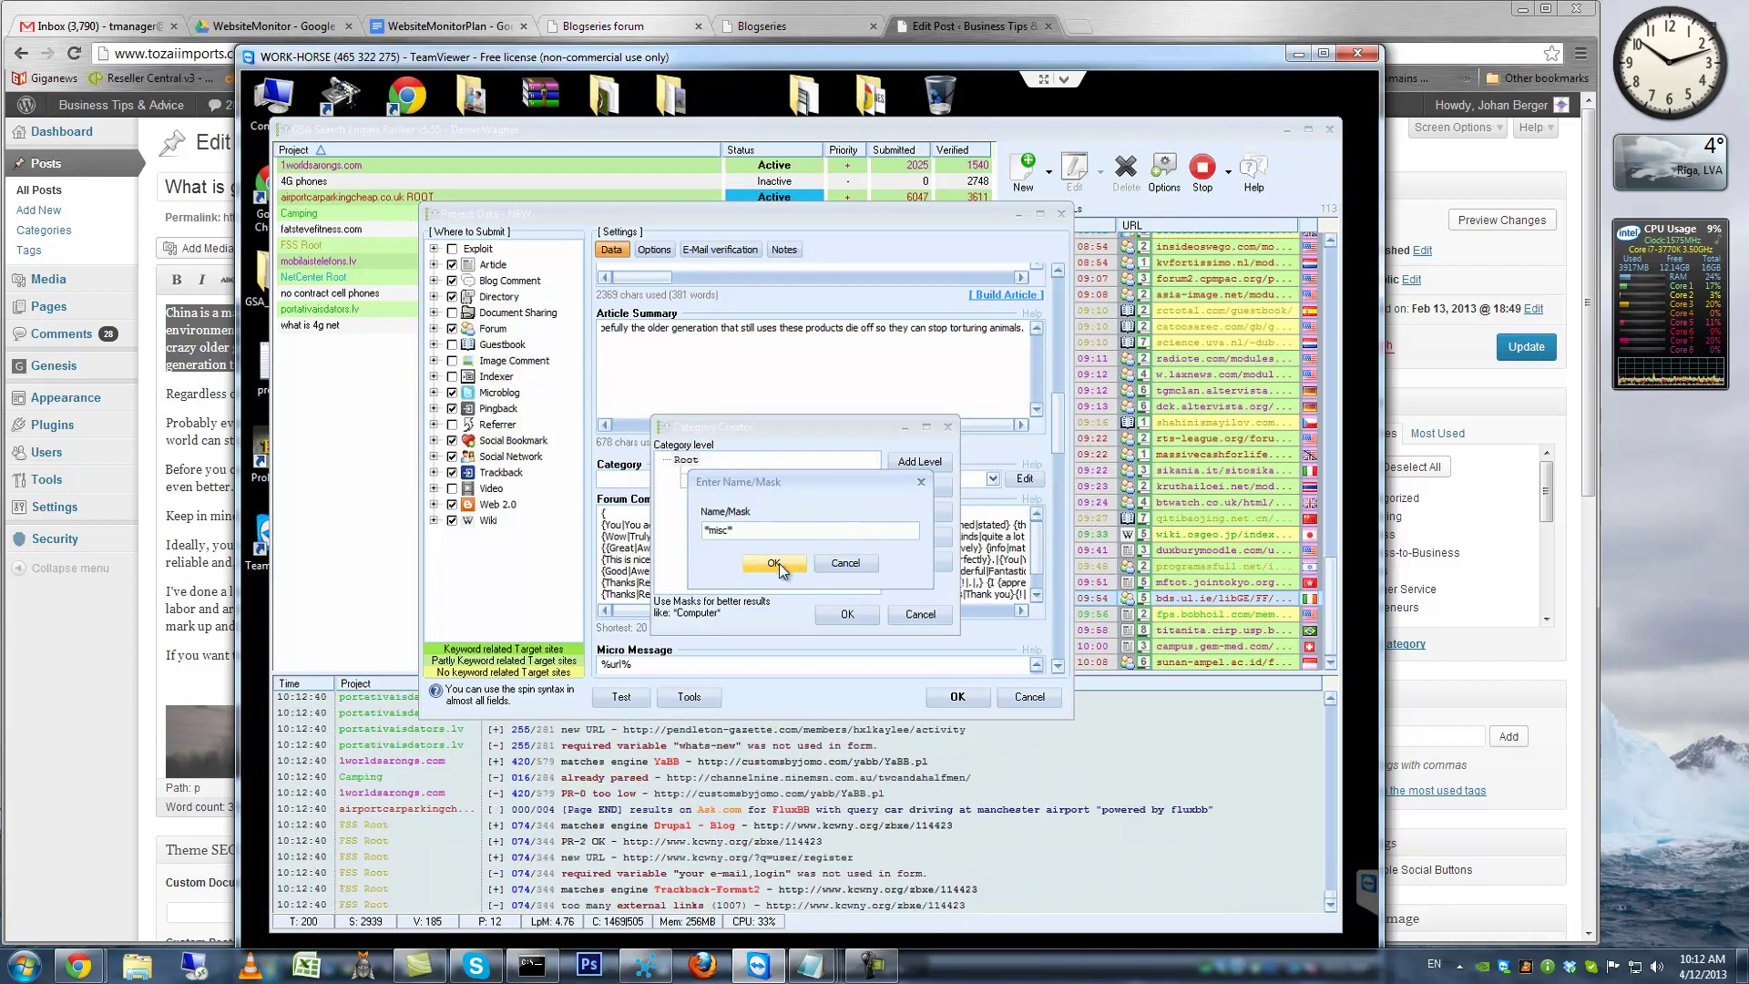
left_click(776, 563)
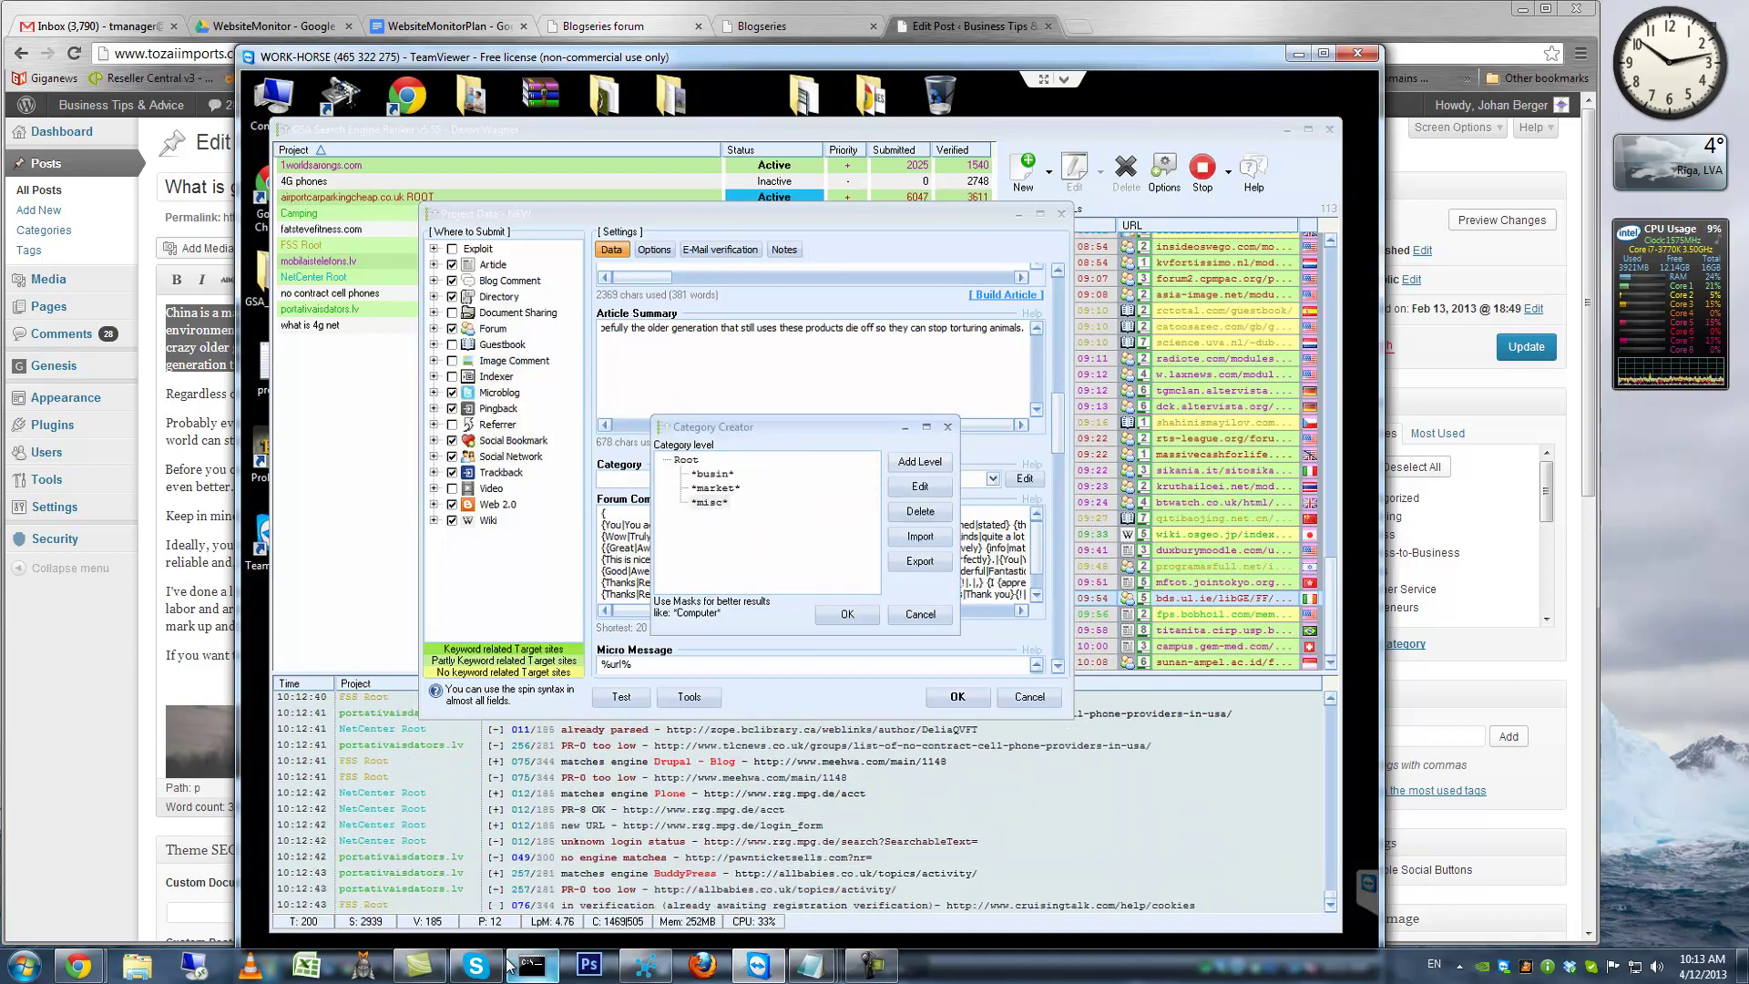
Check the post in the WordPress editor and apply the new category masks to the project
mouse_move(196, 970)
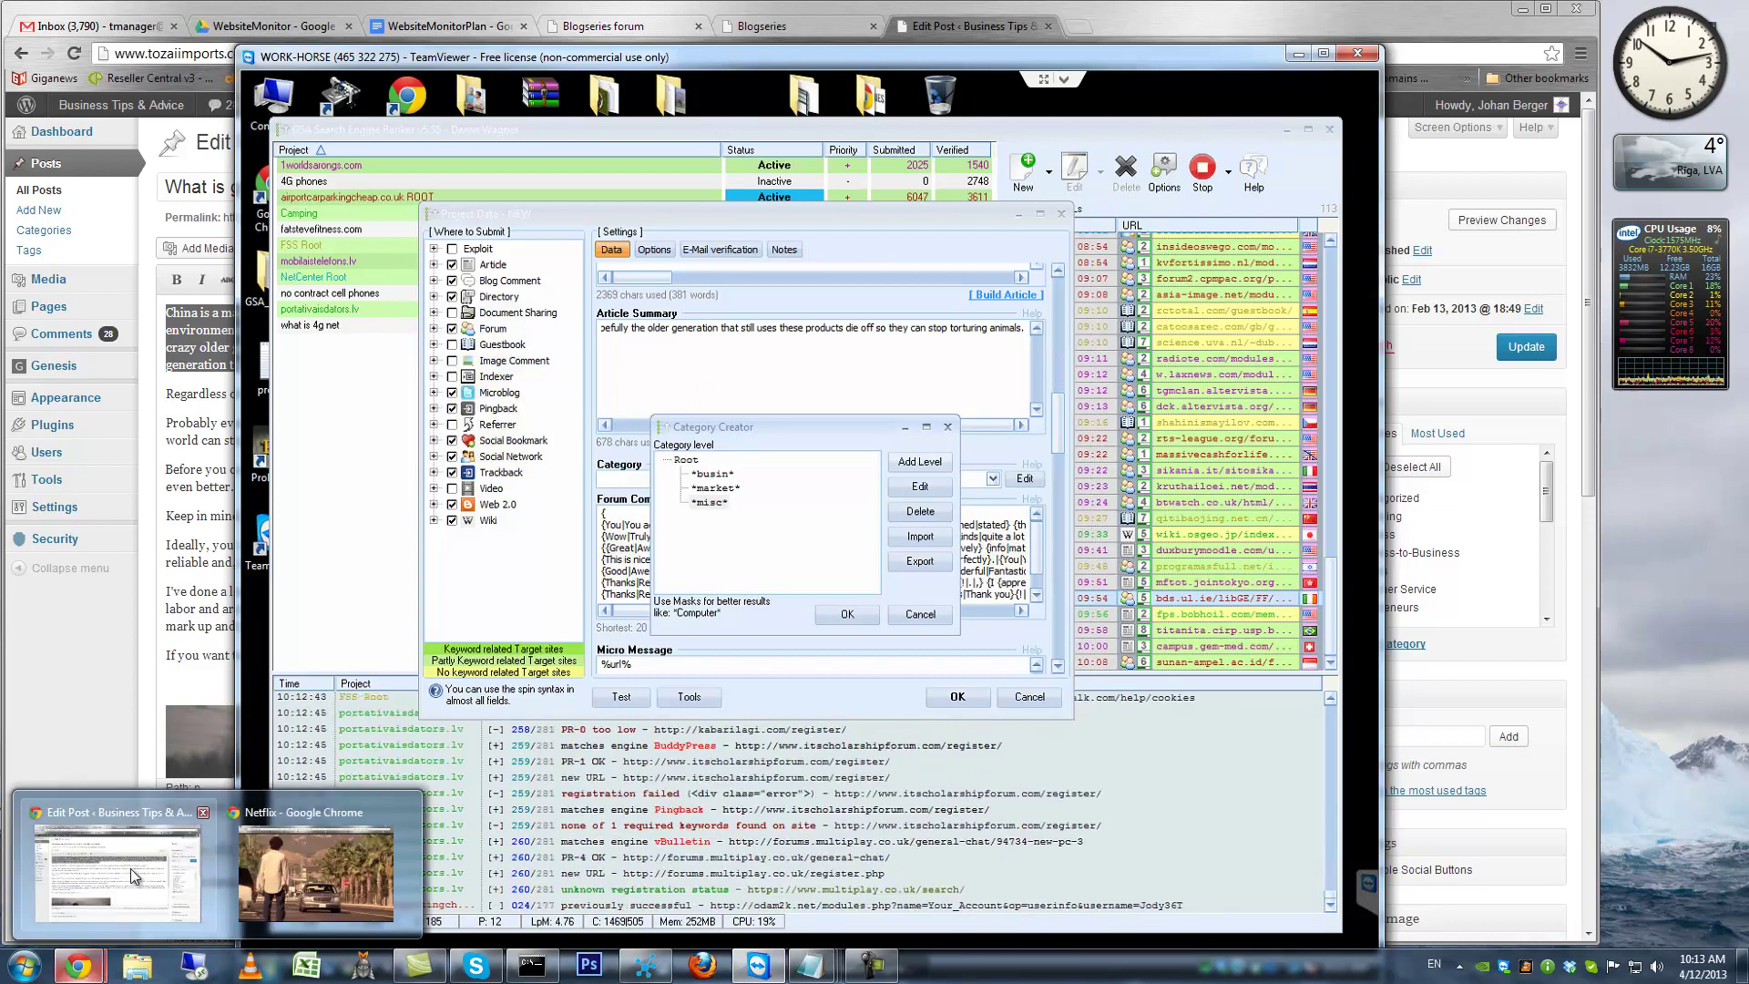
left_click(156, 877)
left_click(677, 381)
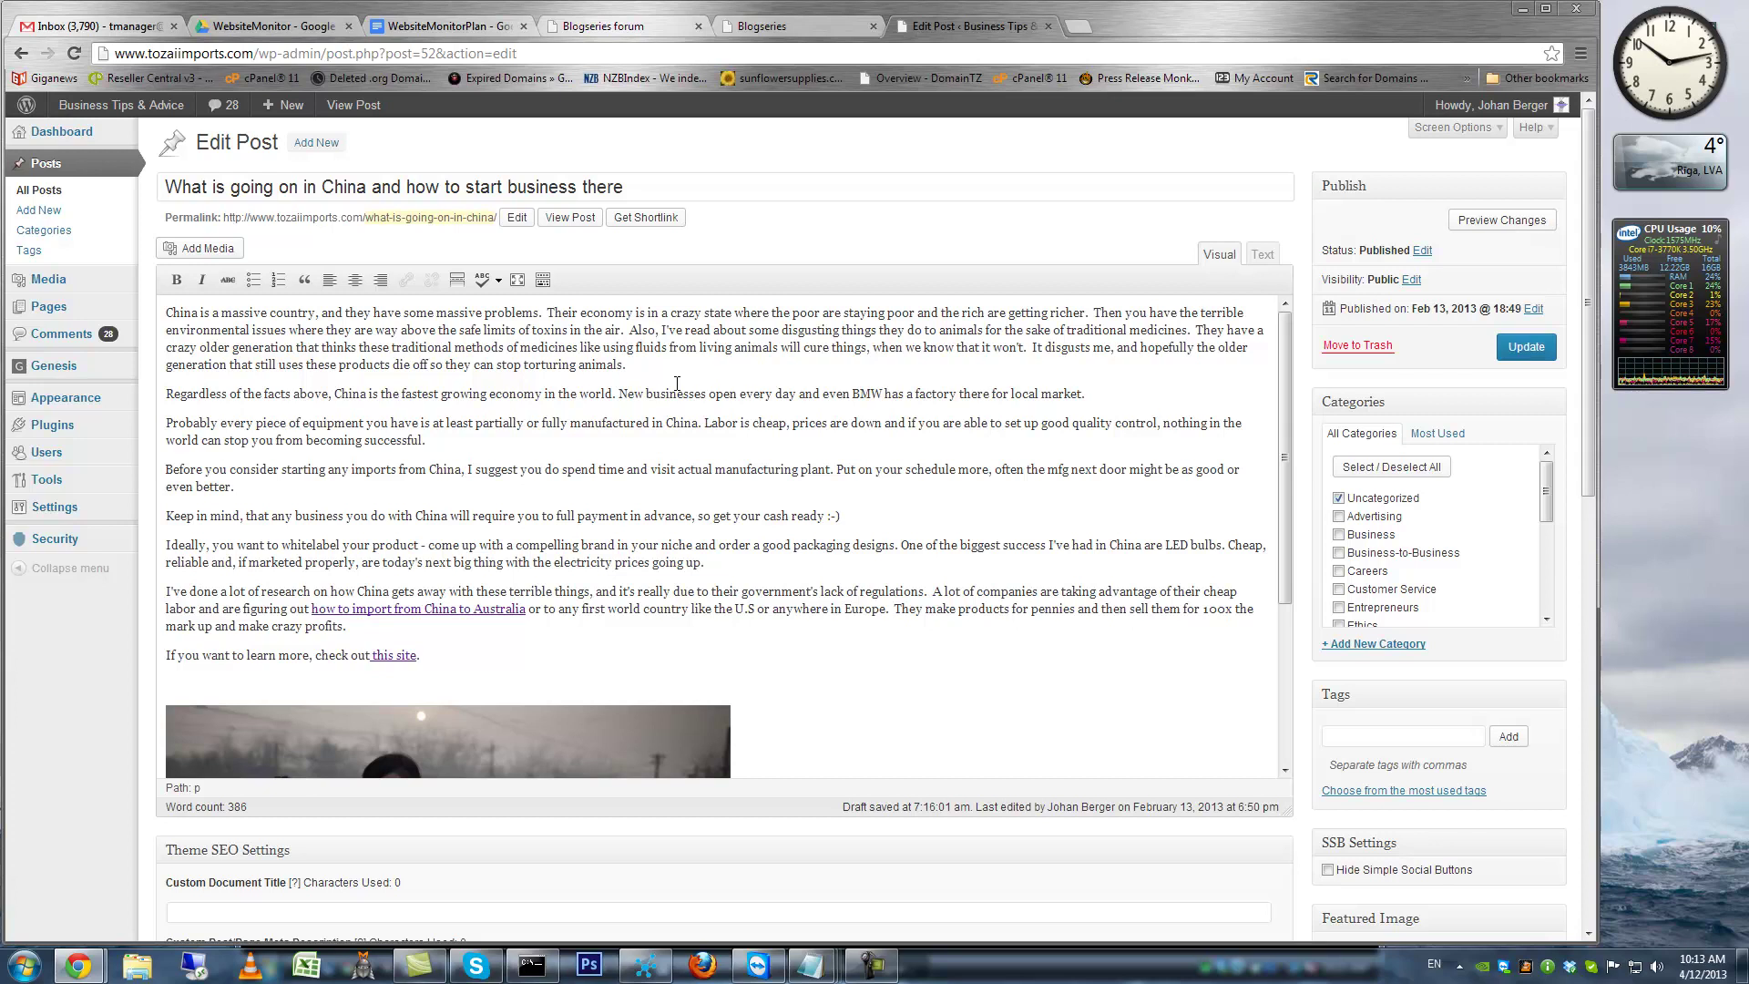
left_click(742, 965)
left_click(853, 616)
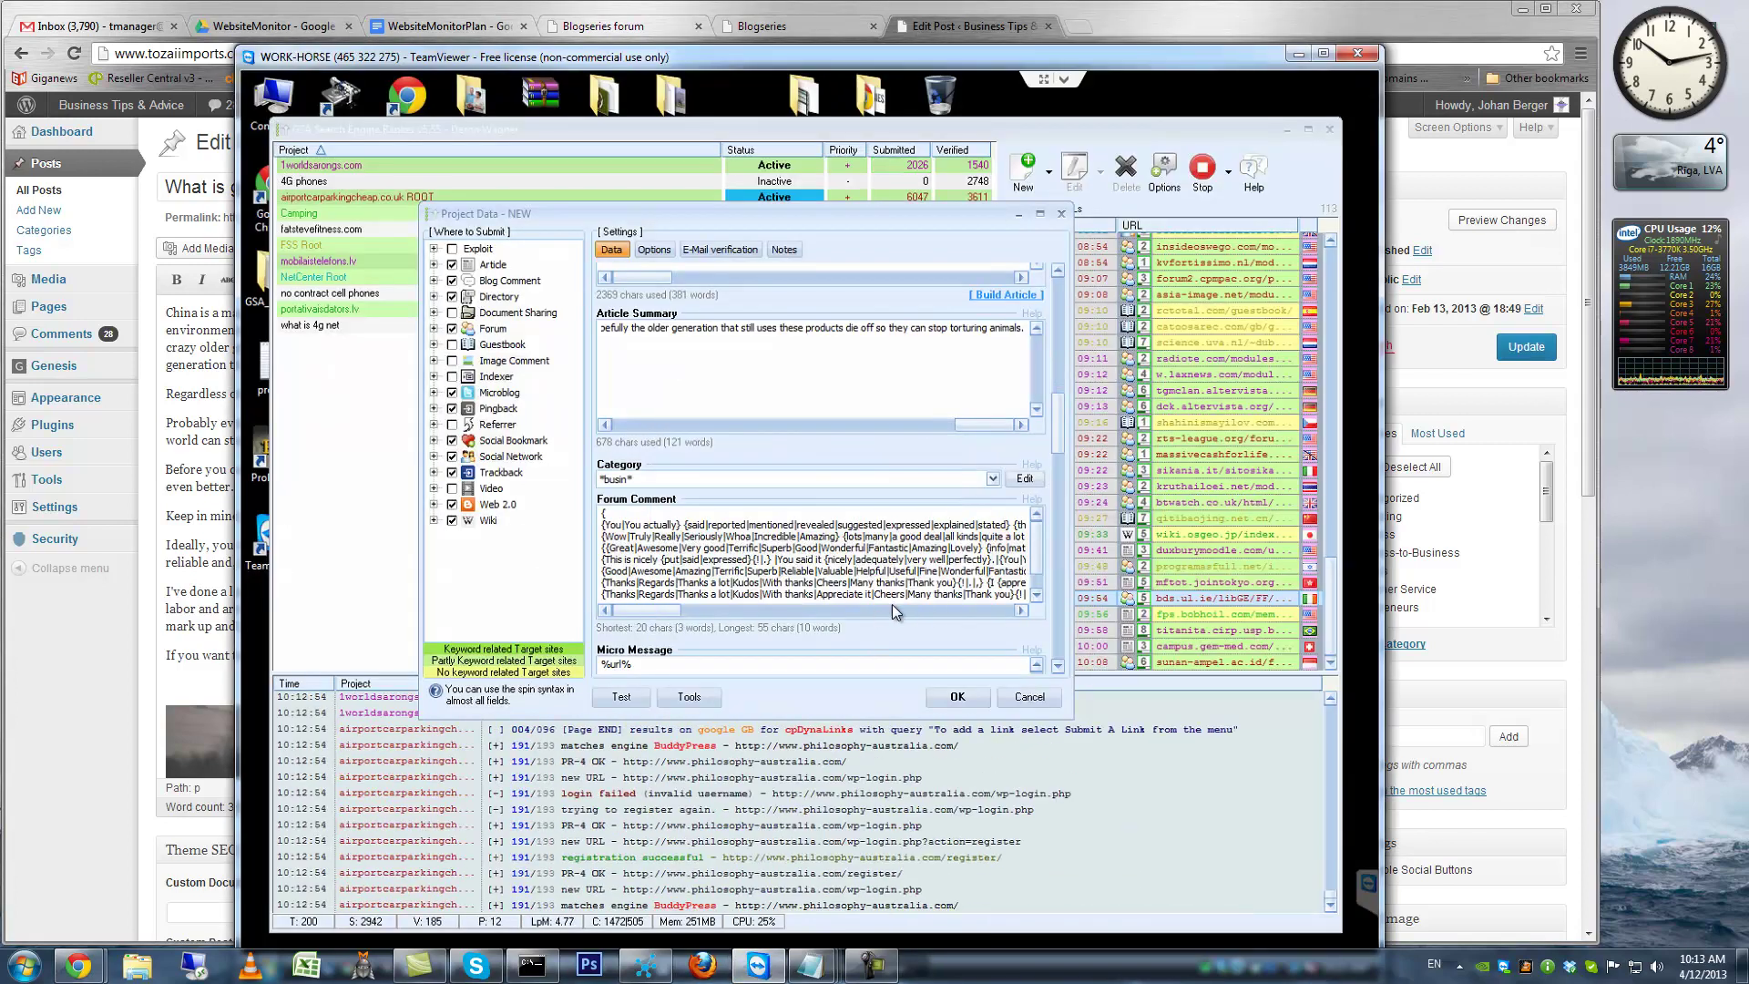
Copy the site title "Business Tips & Advice" from the WordPress general settings for the project's Website Title
left_click(1058, 666)
scroll(1060, 665, "down", 10)
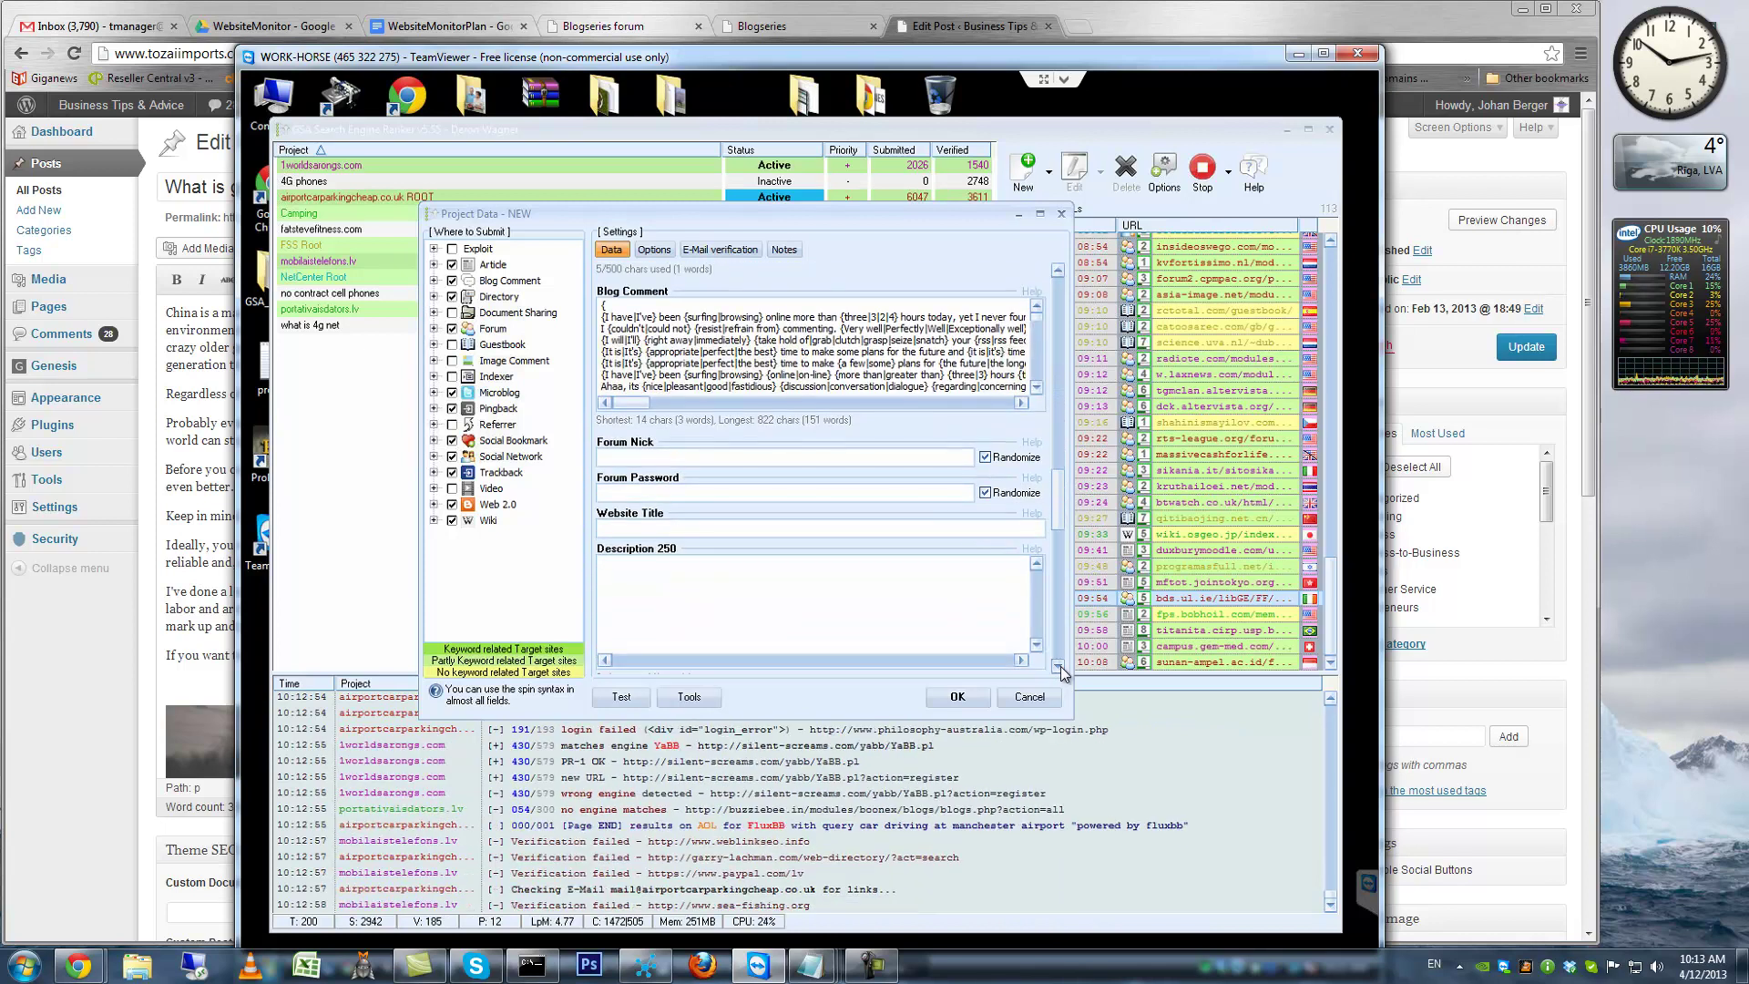
left_click(1061, 665)
left_click(1060, 665)
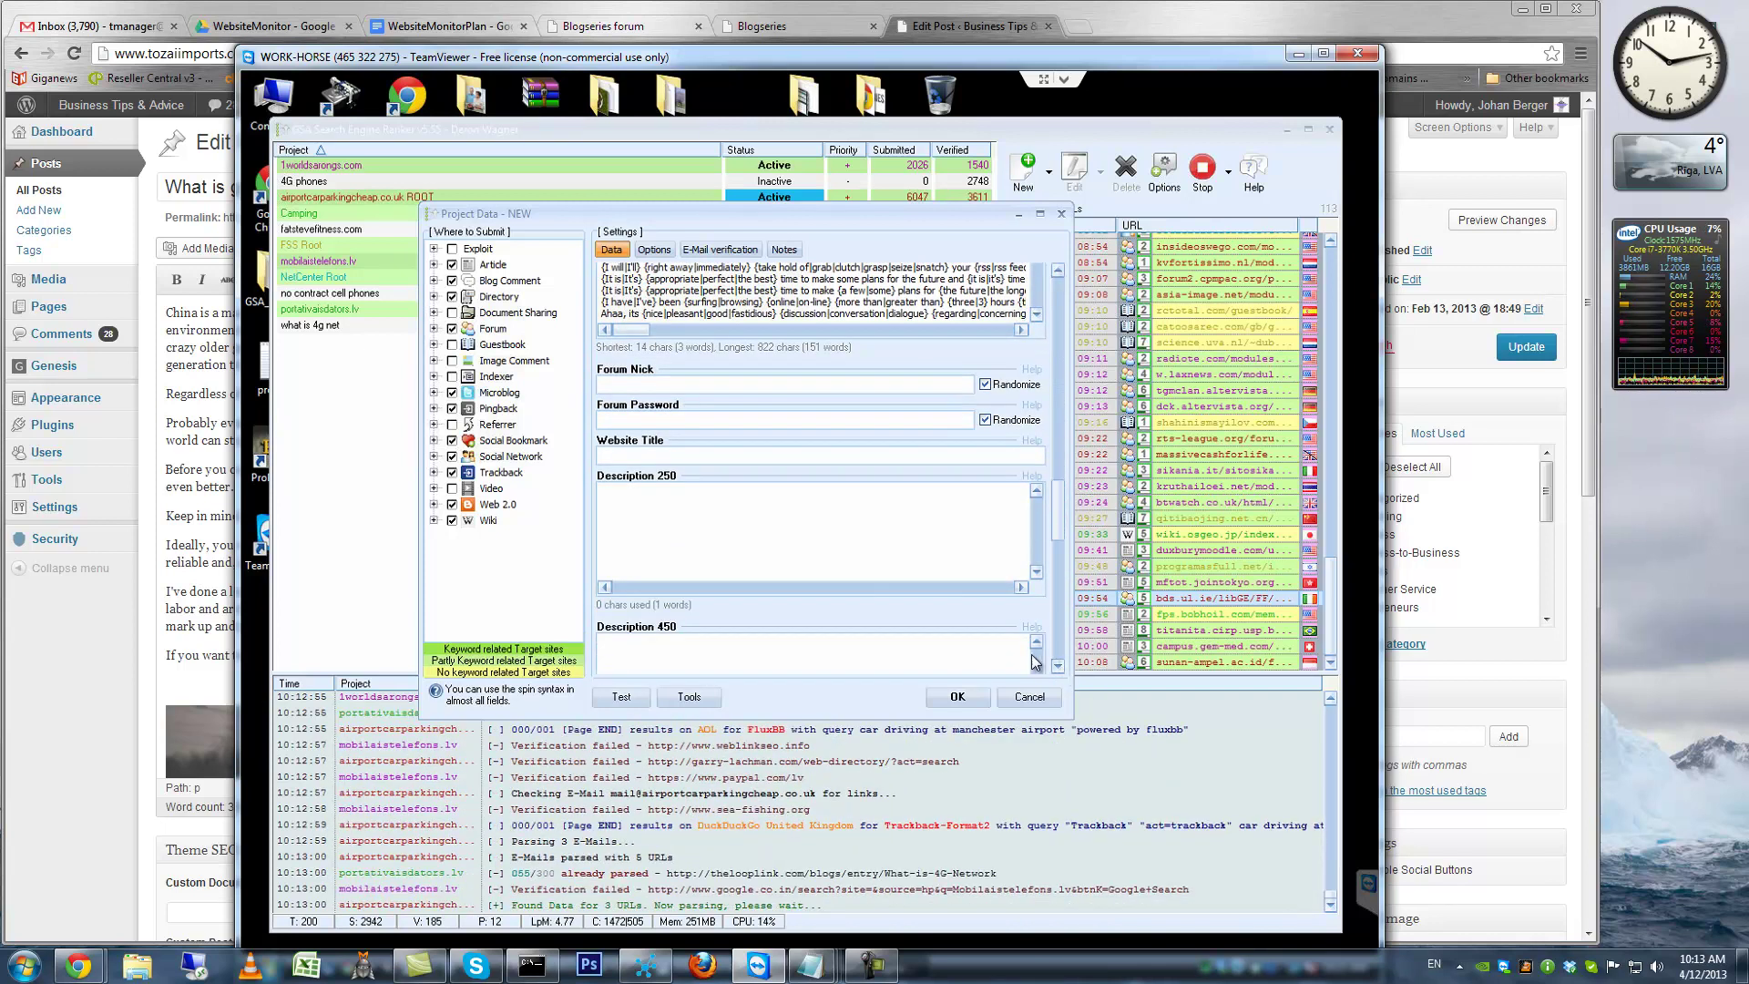
left_click(964, 23)
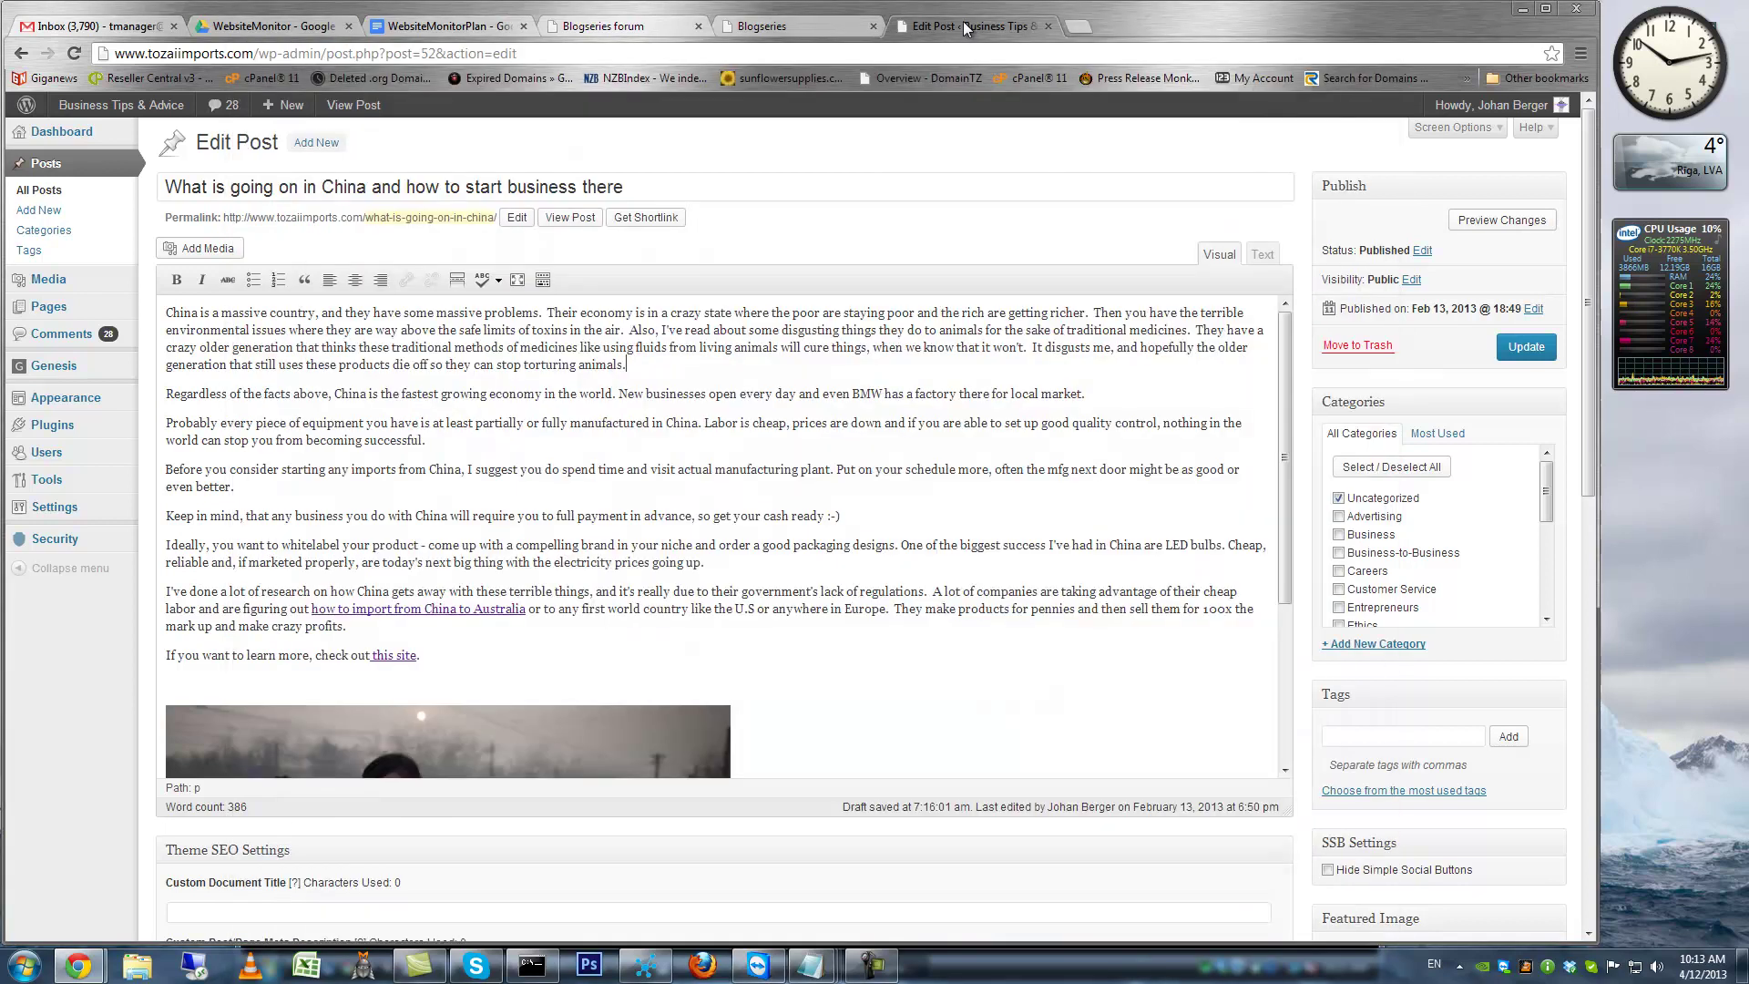
mouse_move(100, 109)
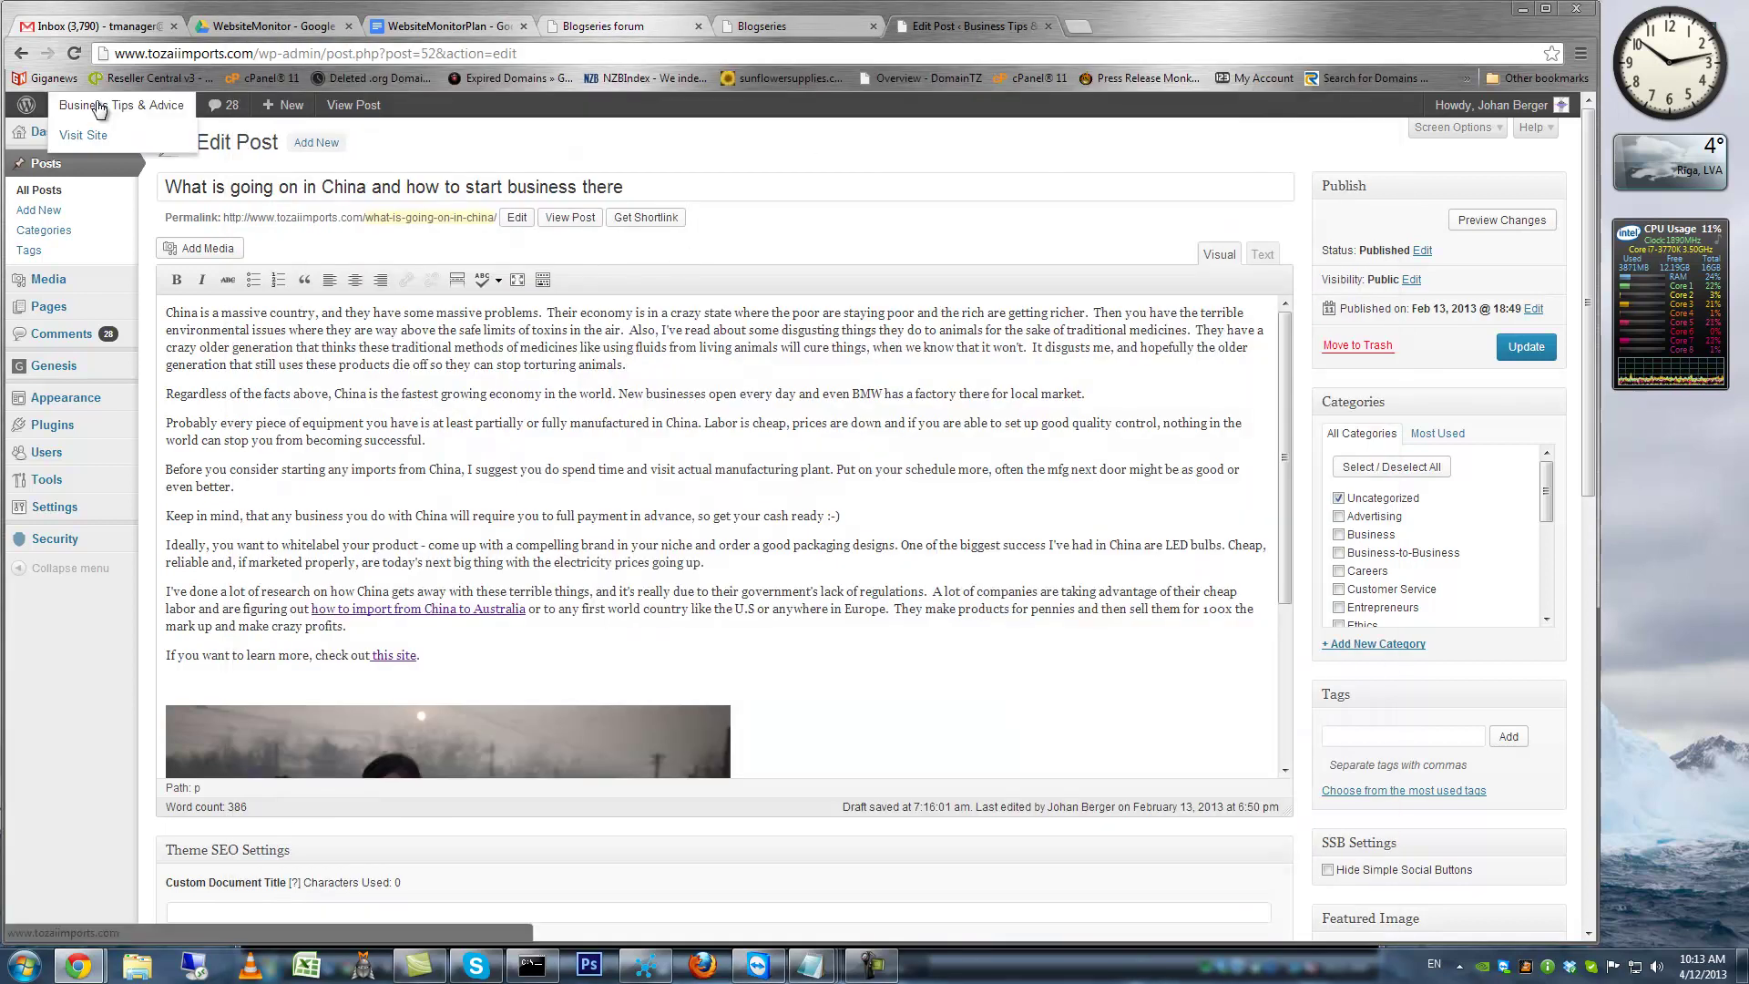
mouse_move(63, 514)
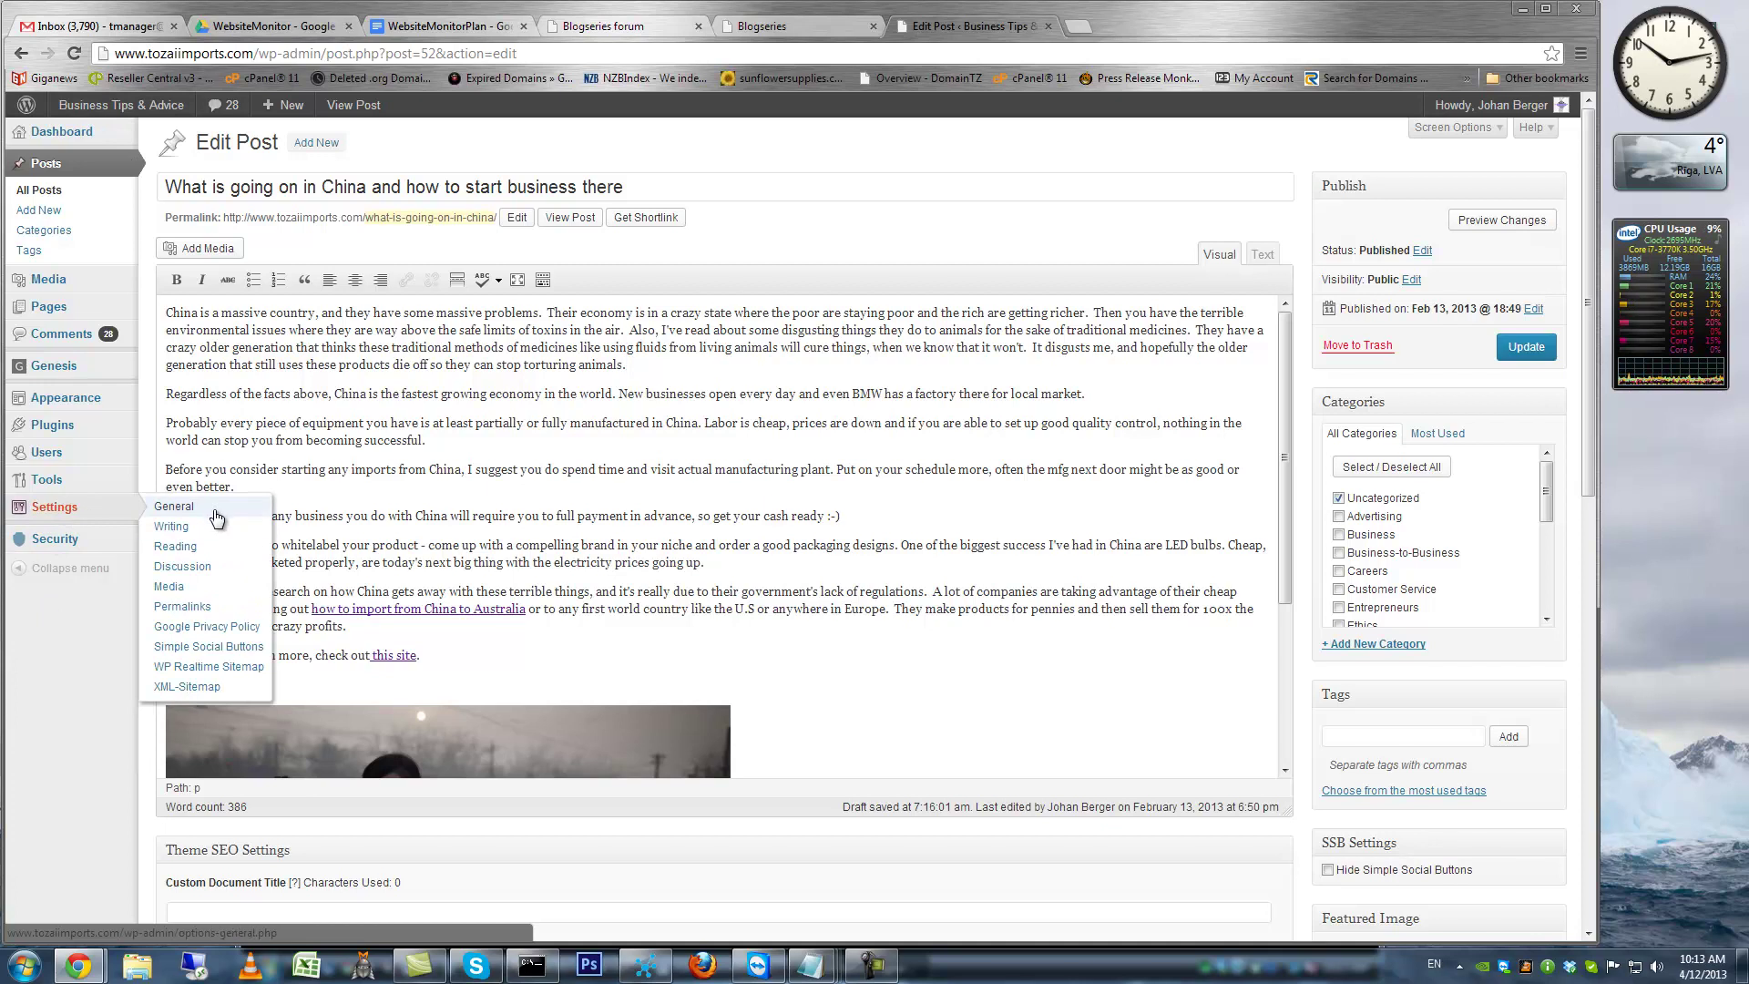
left_click(216, 518)
left_click(789, 525)
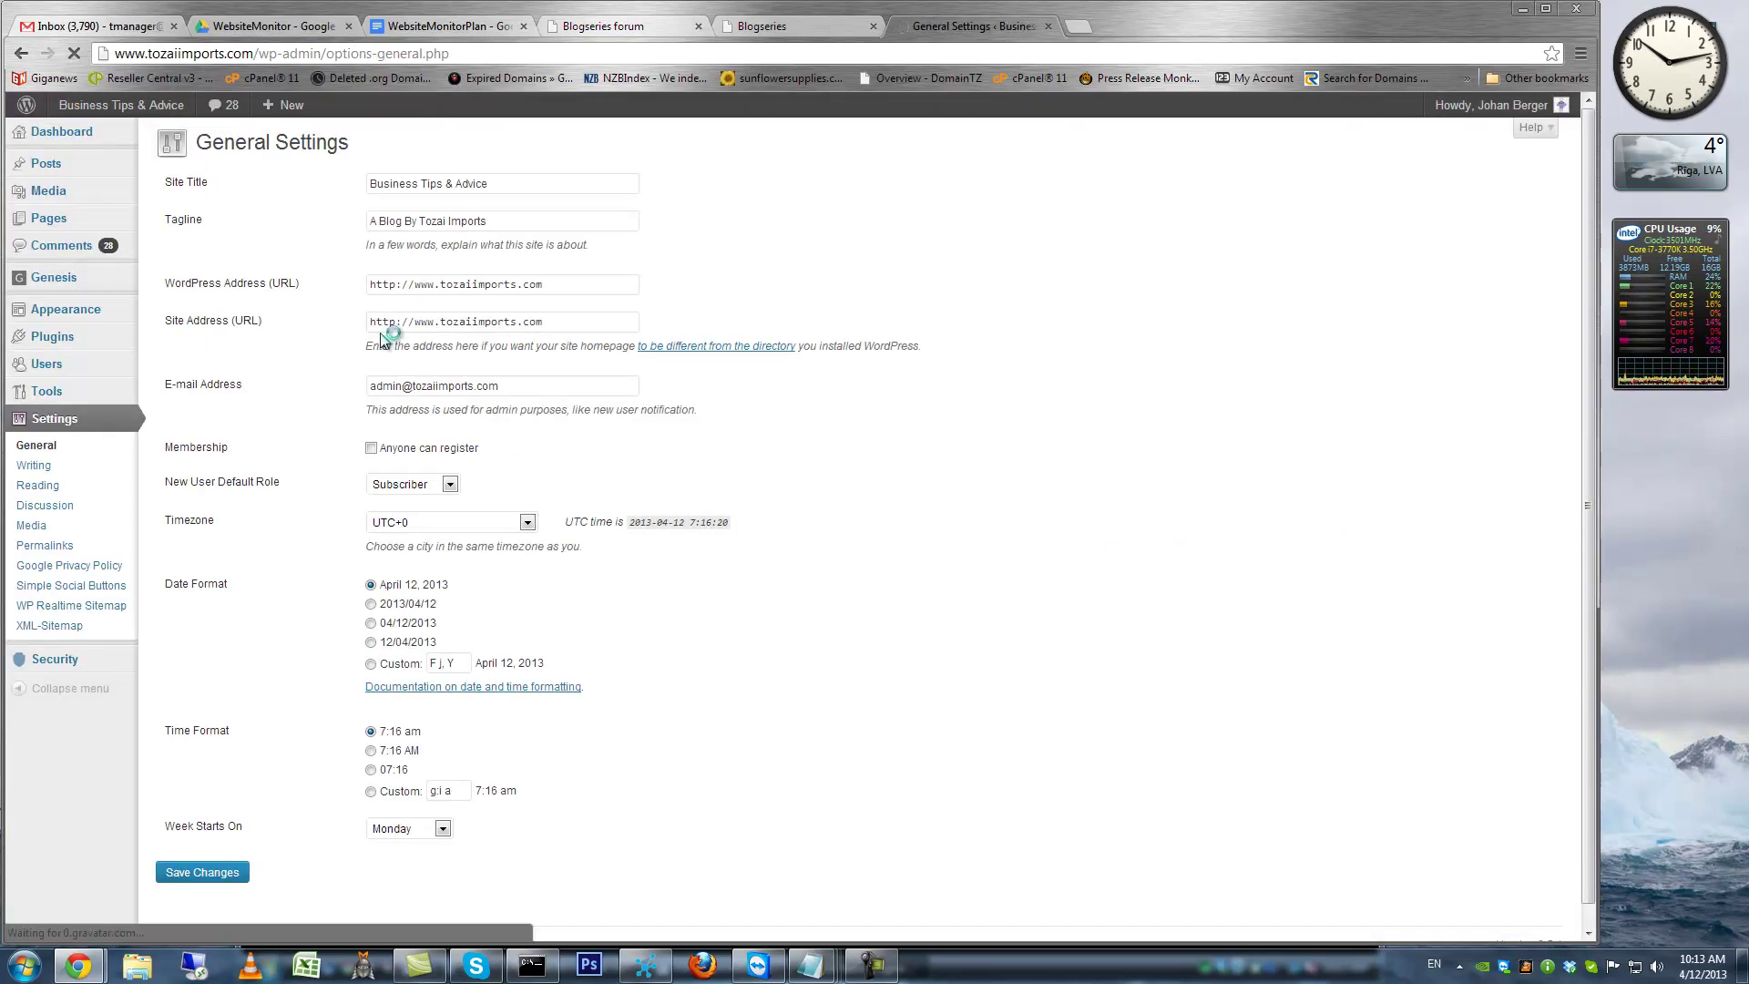
left_click(511, 185)
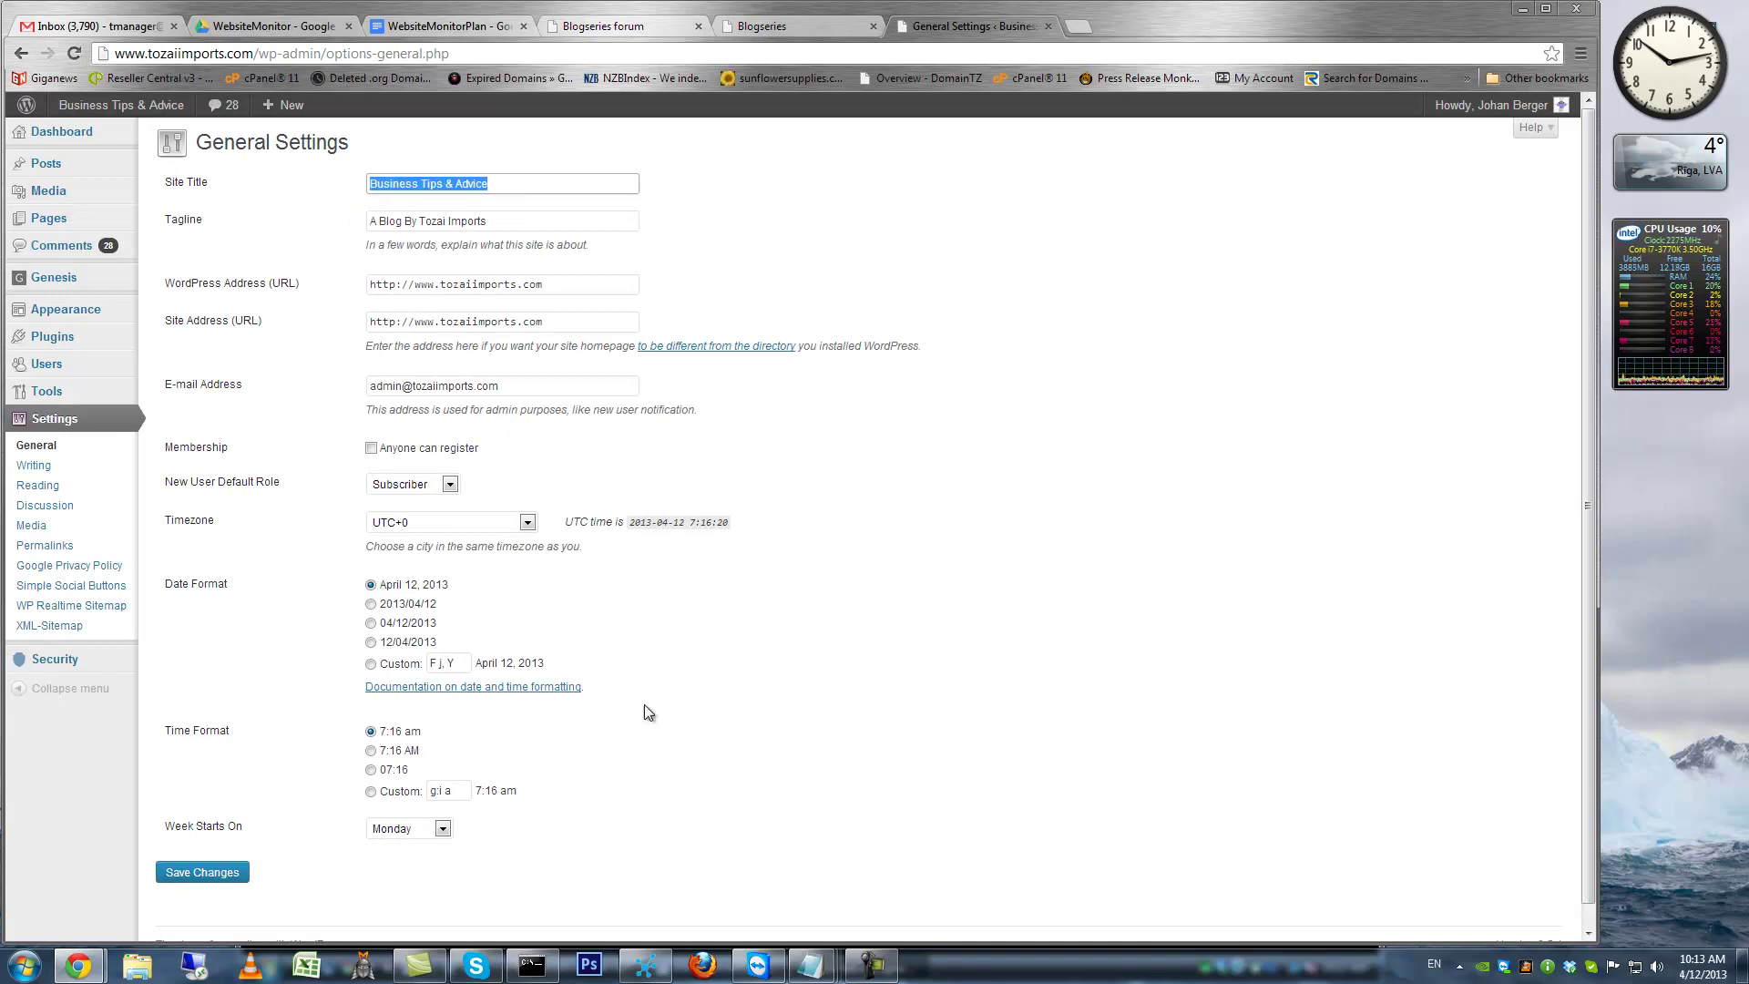
left_click(759, 968)
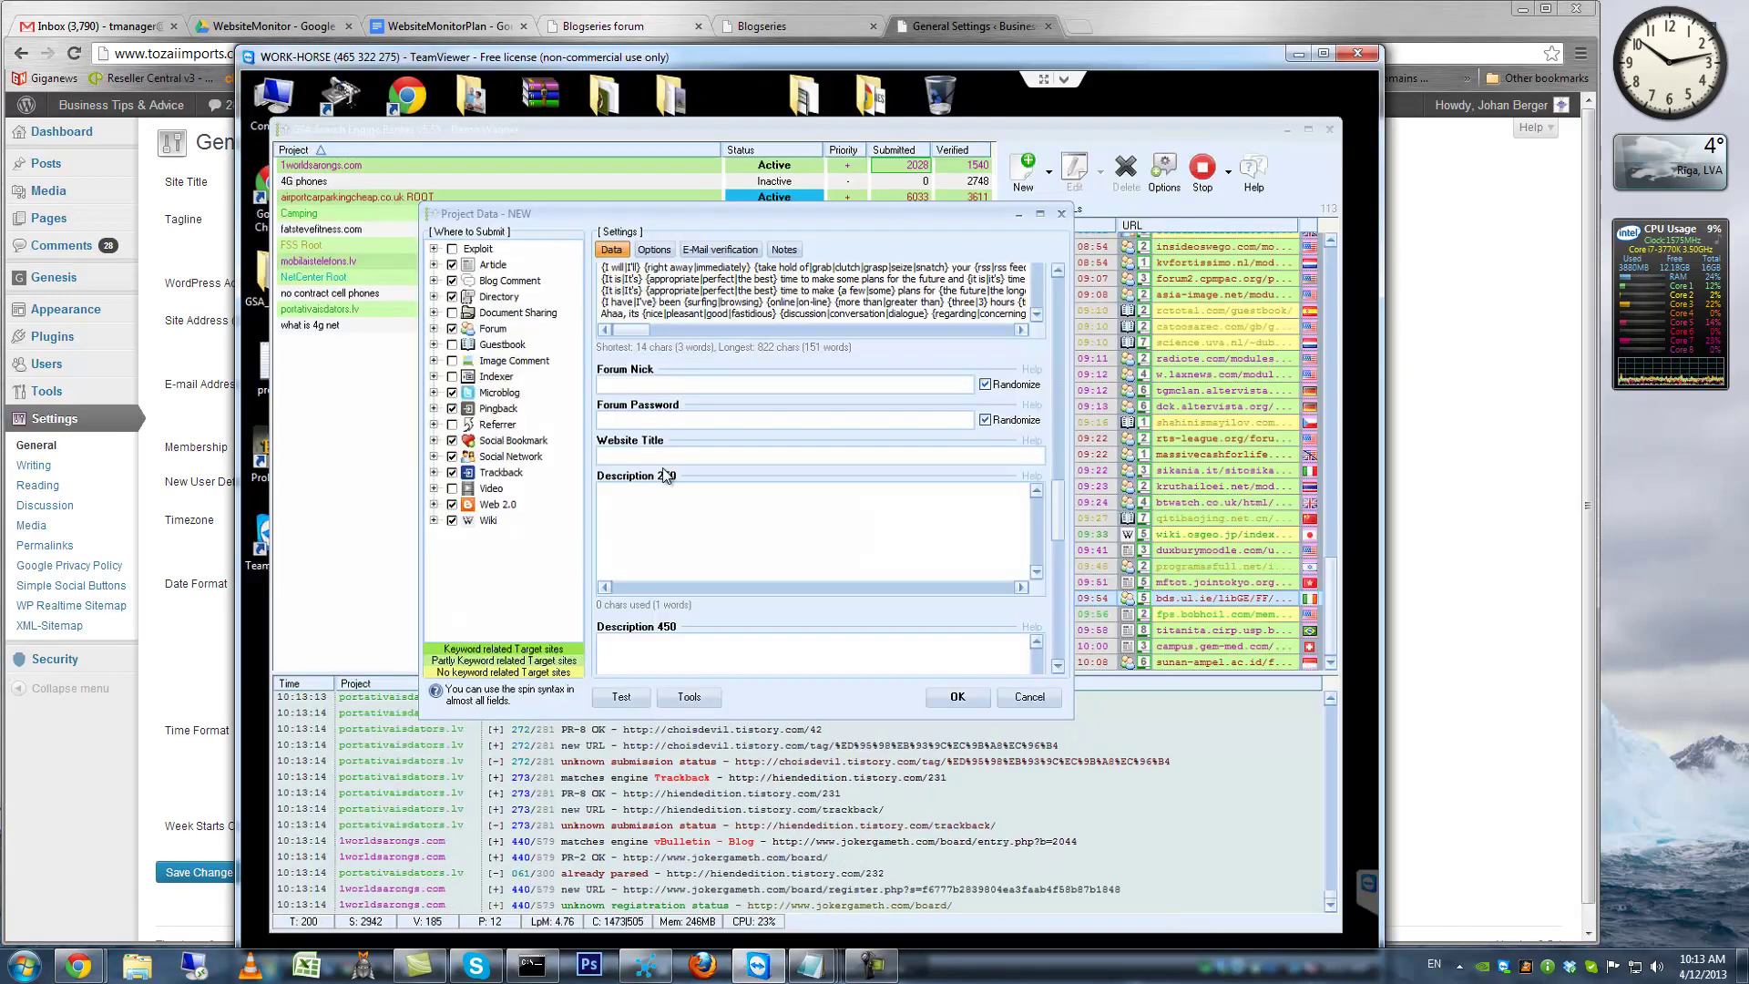
Copy the WordPress tagline "A Blog By Tozai Imports" into the project's Description 250 and Description 450
left_click(939, 25)
left_click_drag(524, 226, 345, 224)
key("ctrl+c")
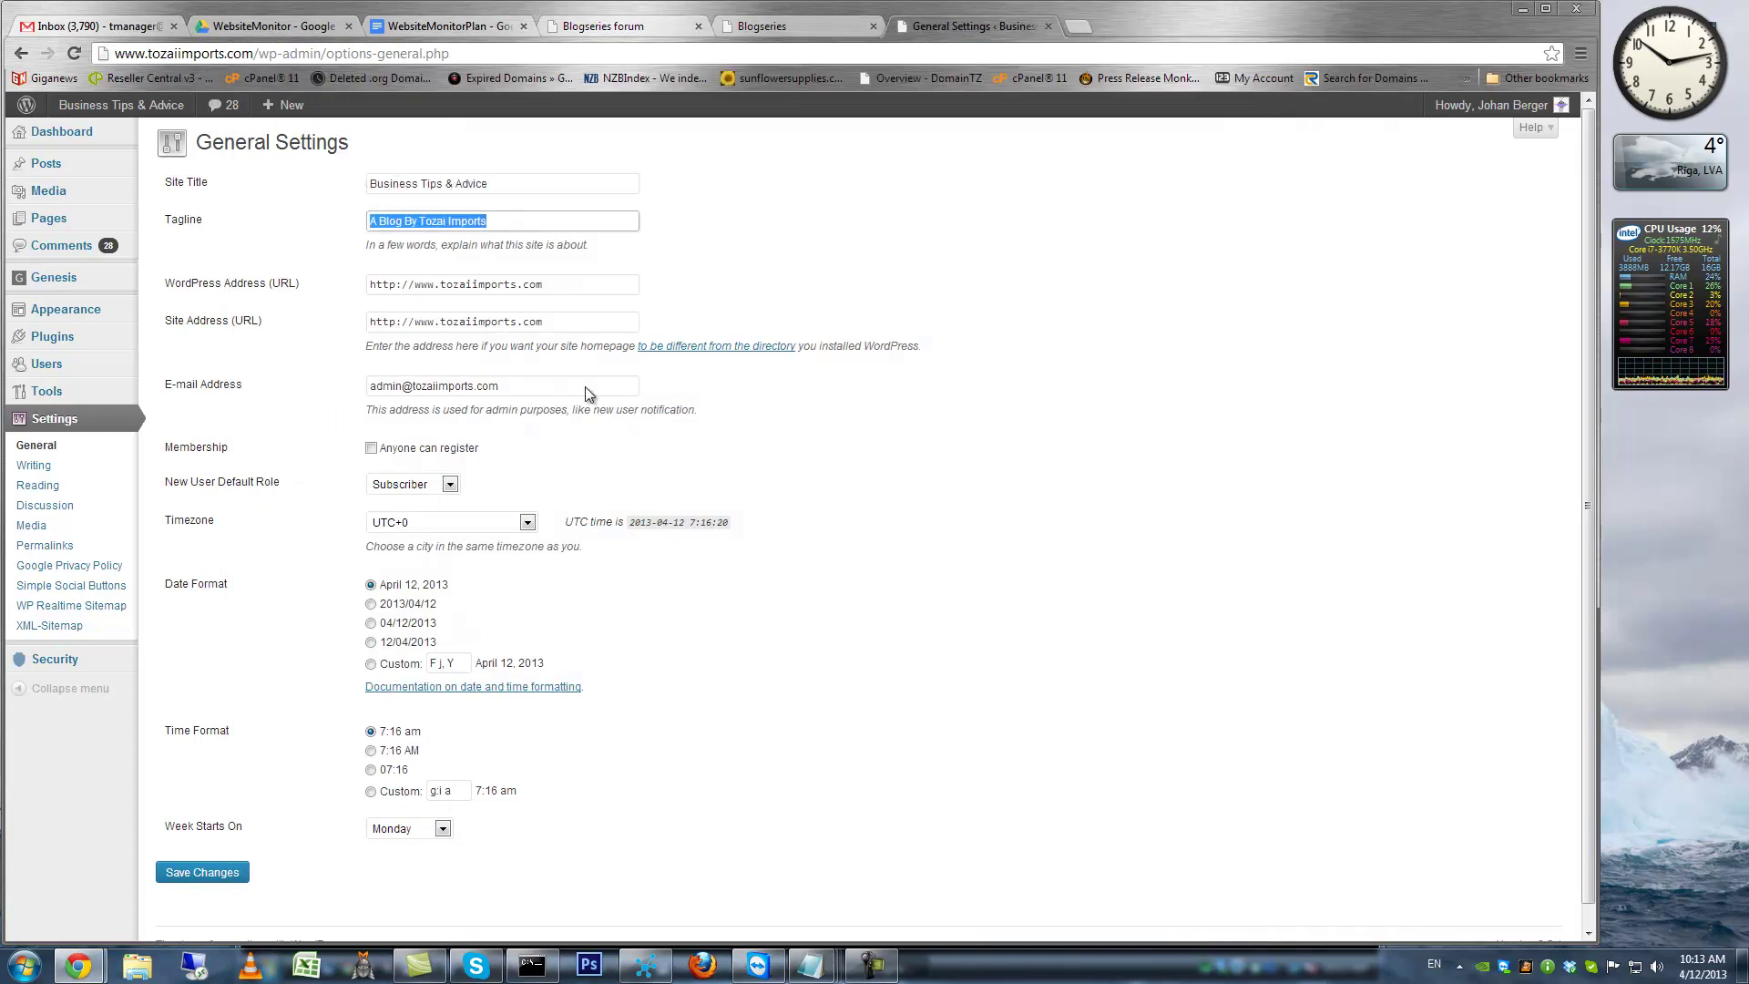
left_click(757, 966)
left_click(671, 511)
key("ctrl+v")
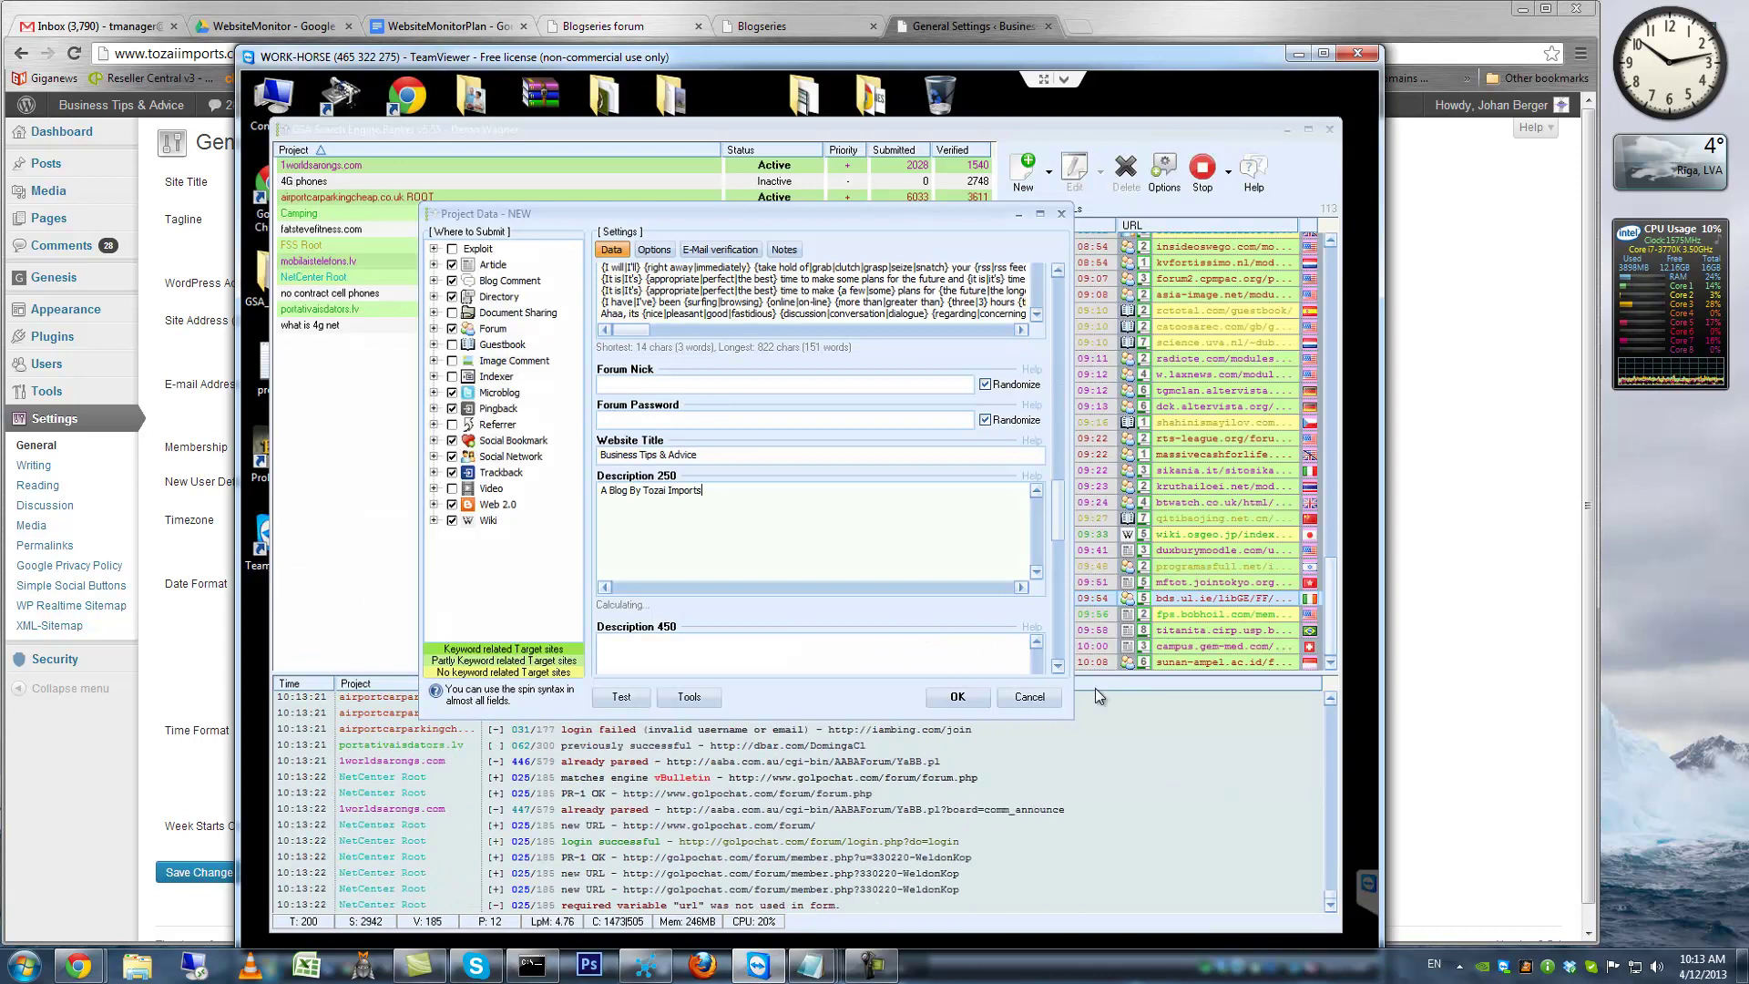
scroll(1058, 669, "down", 3)
left_click(798, 555)
key("ctrl+v")
scroll(1057, 668, "down", 3)
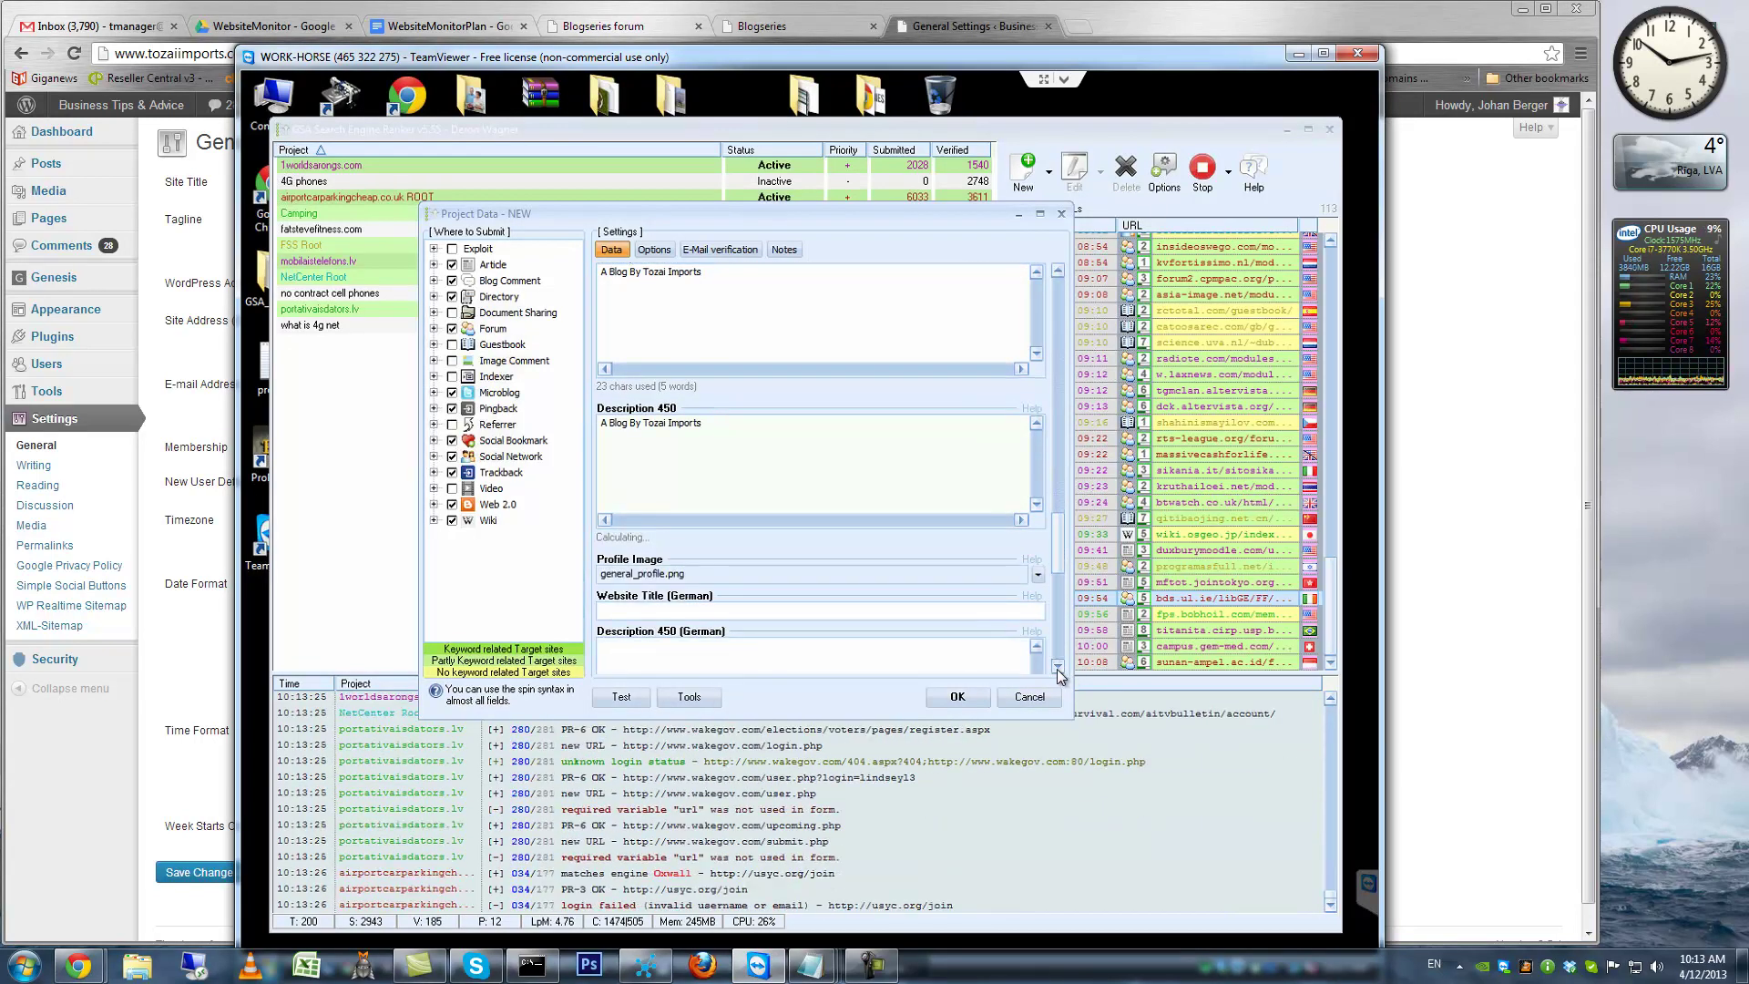
Disable the engines that use the German Website Title and the Polish Description 450 and Description 250 fields
scroll(1057, 669, "down", 3)
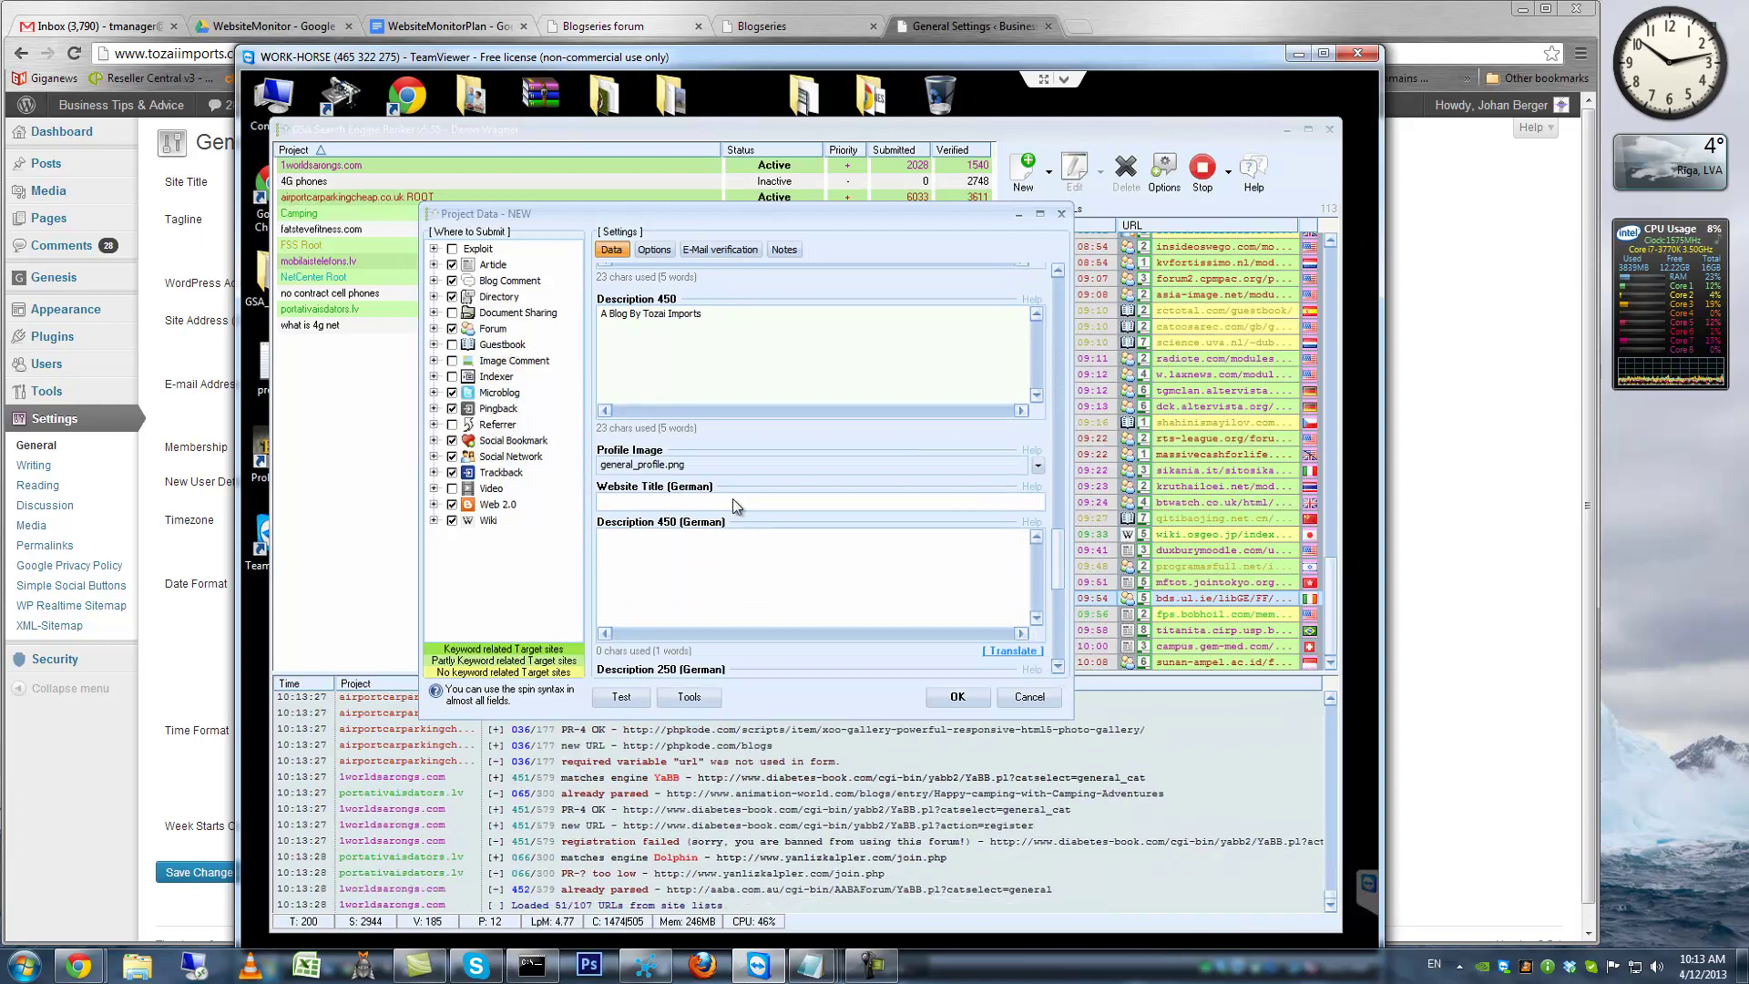
right_click(733, 500)
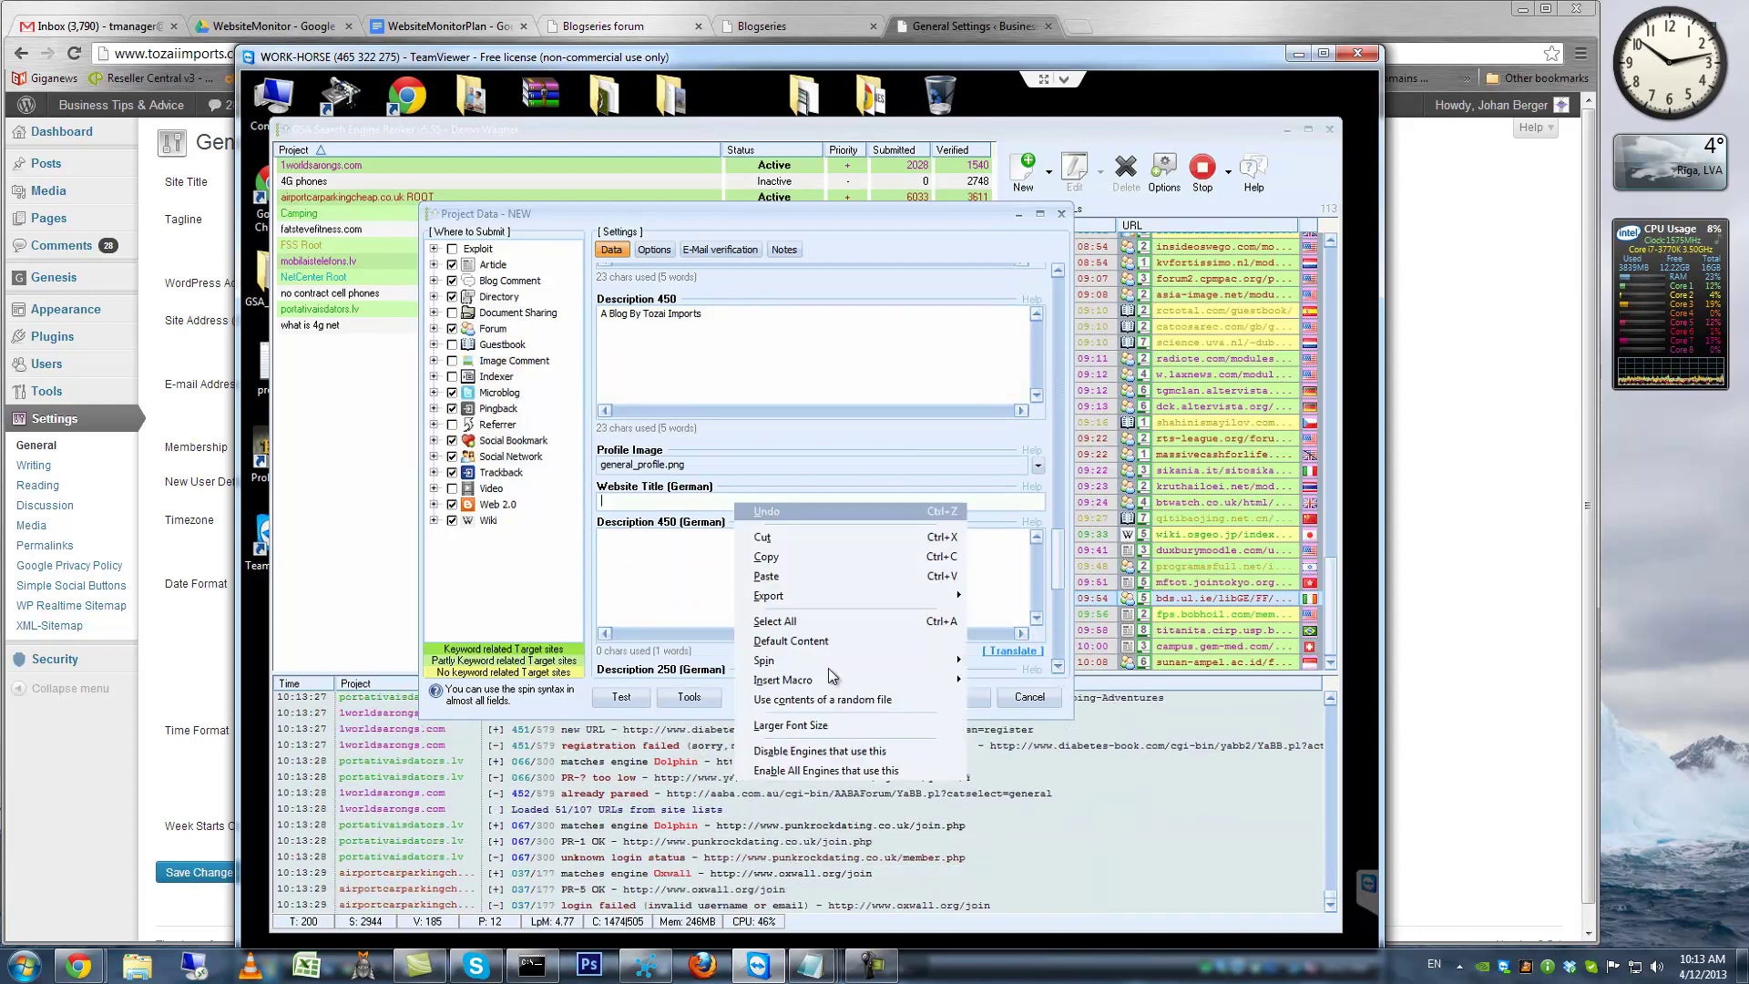
left_click(843, 752)
right_click(736, 571)
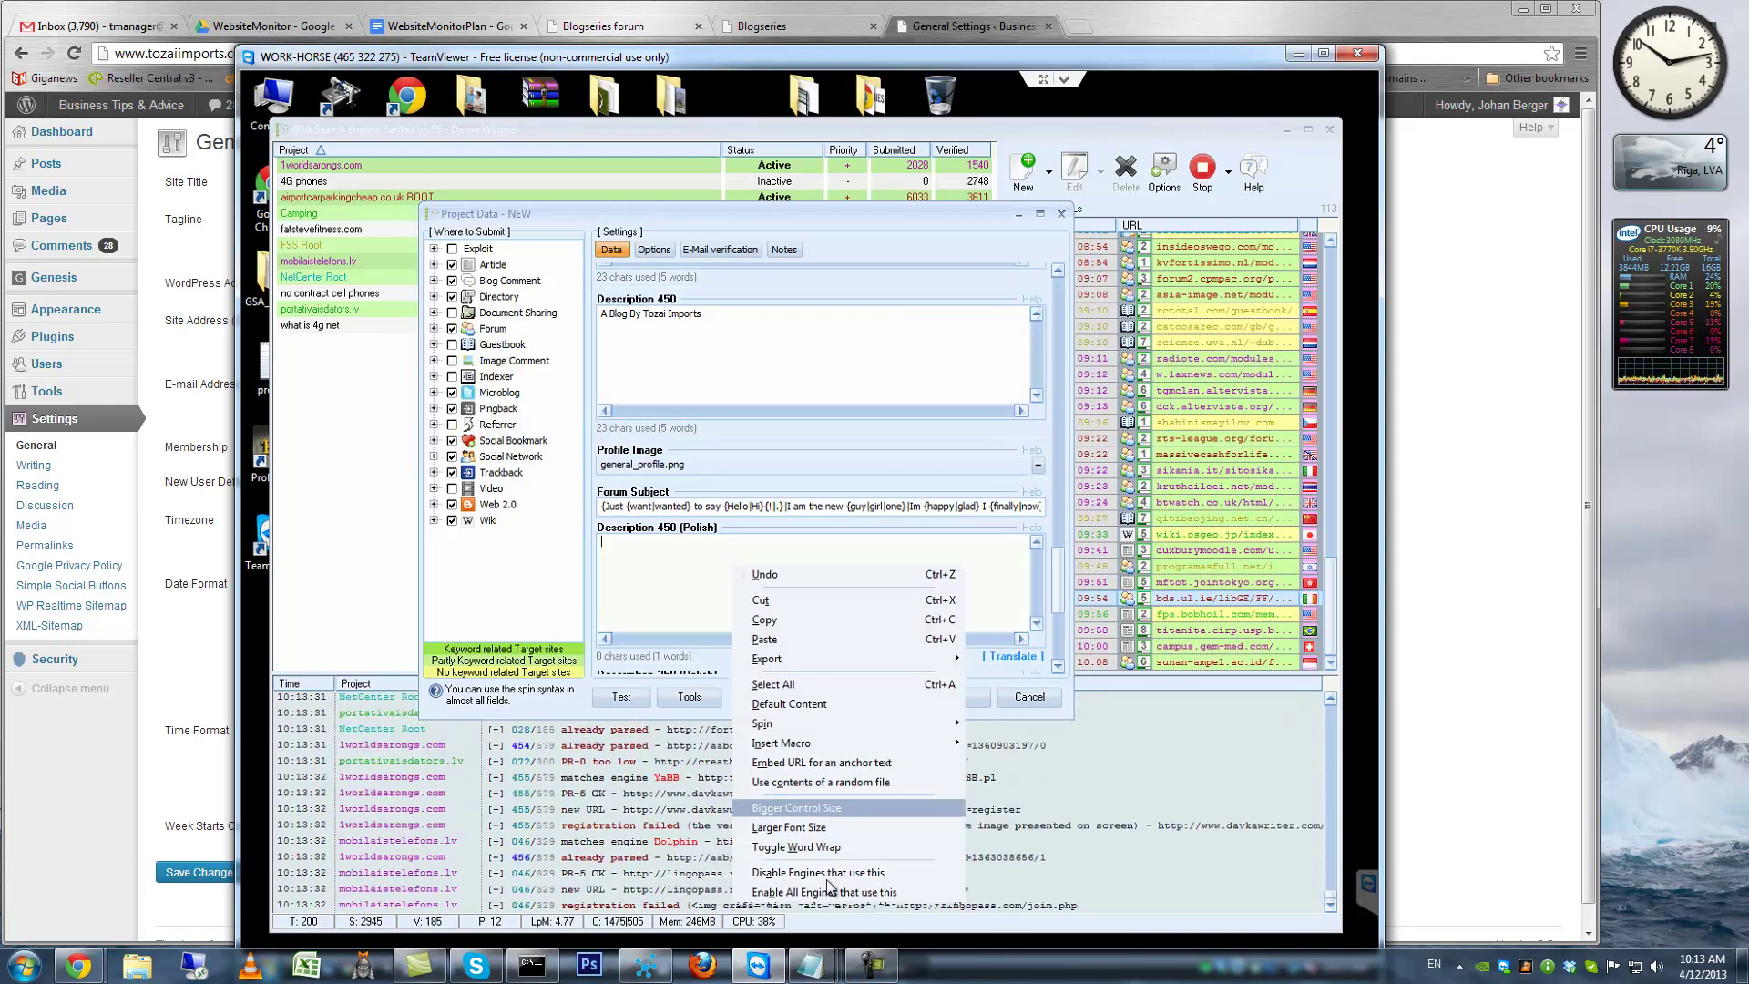
left_click(820, 888)
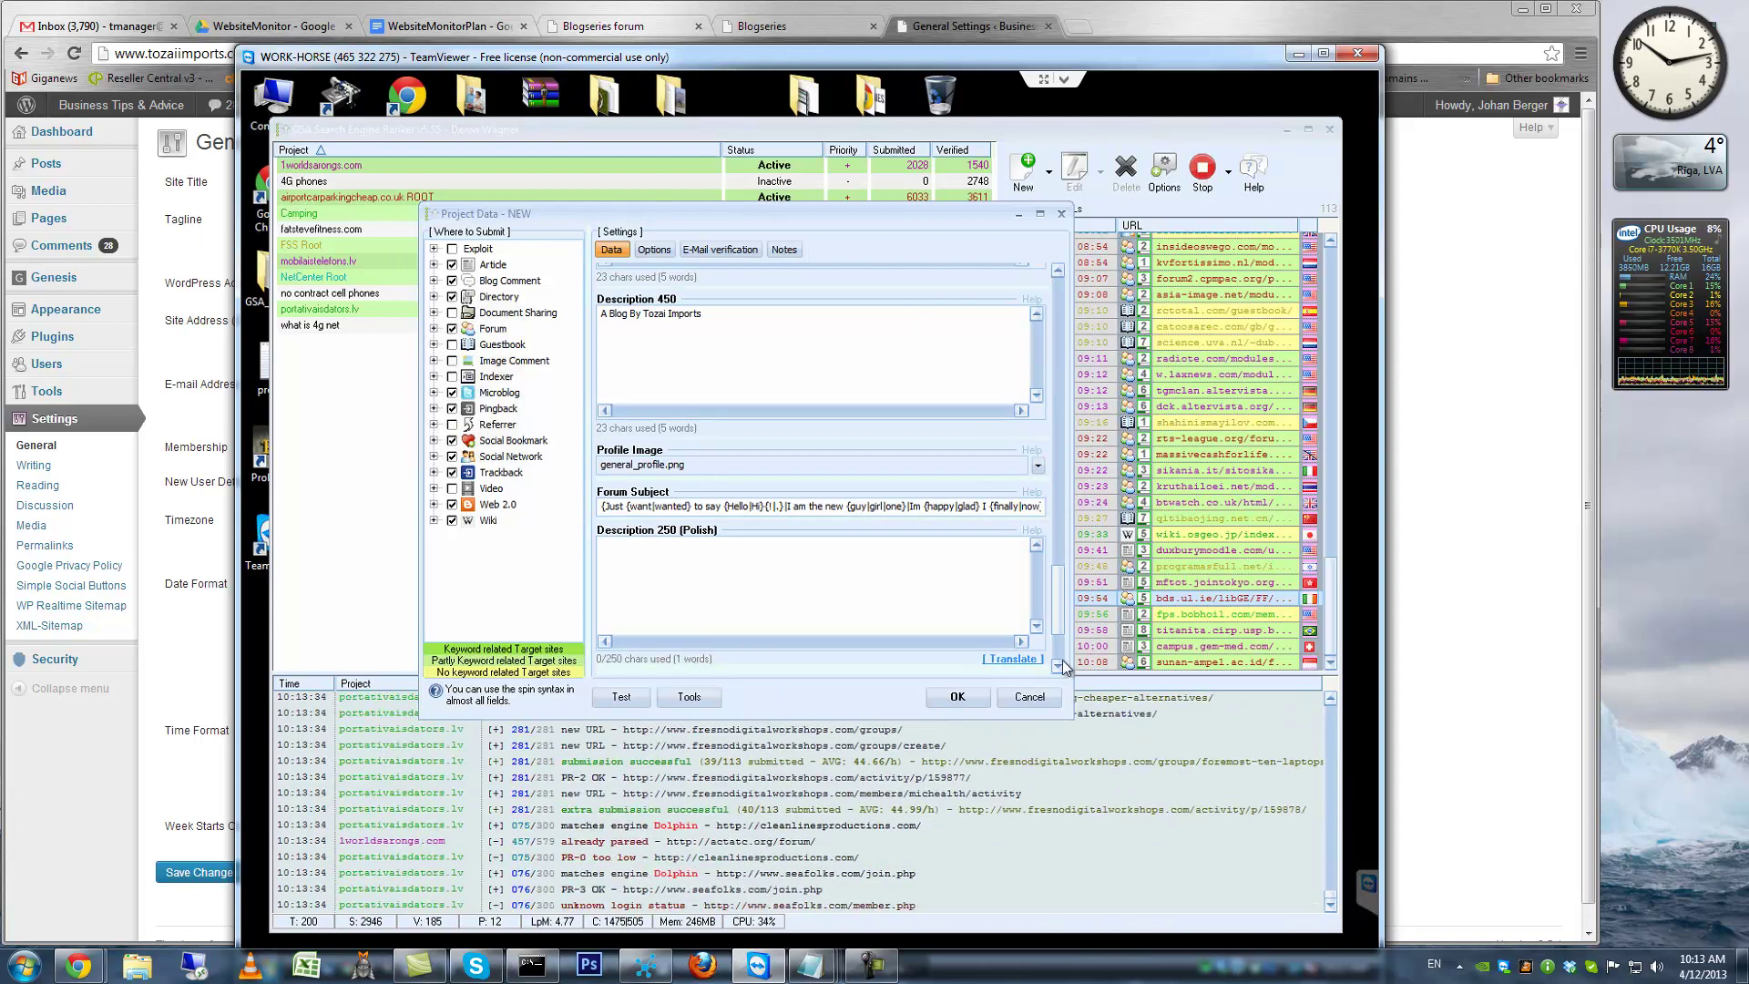
right_click(735, 570)
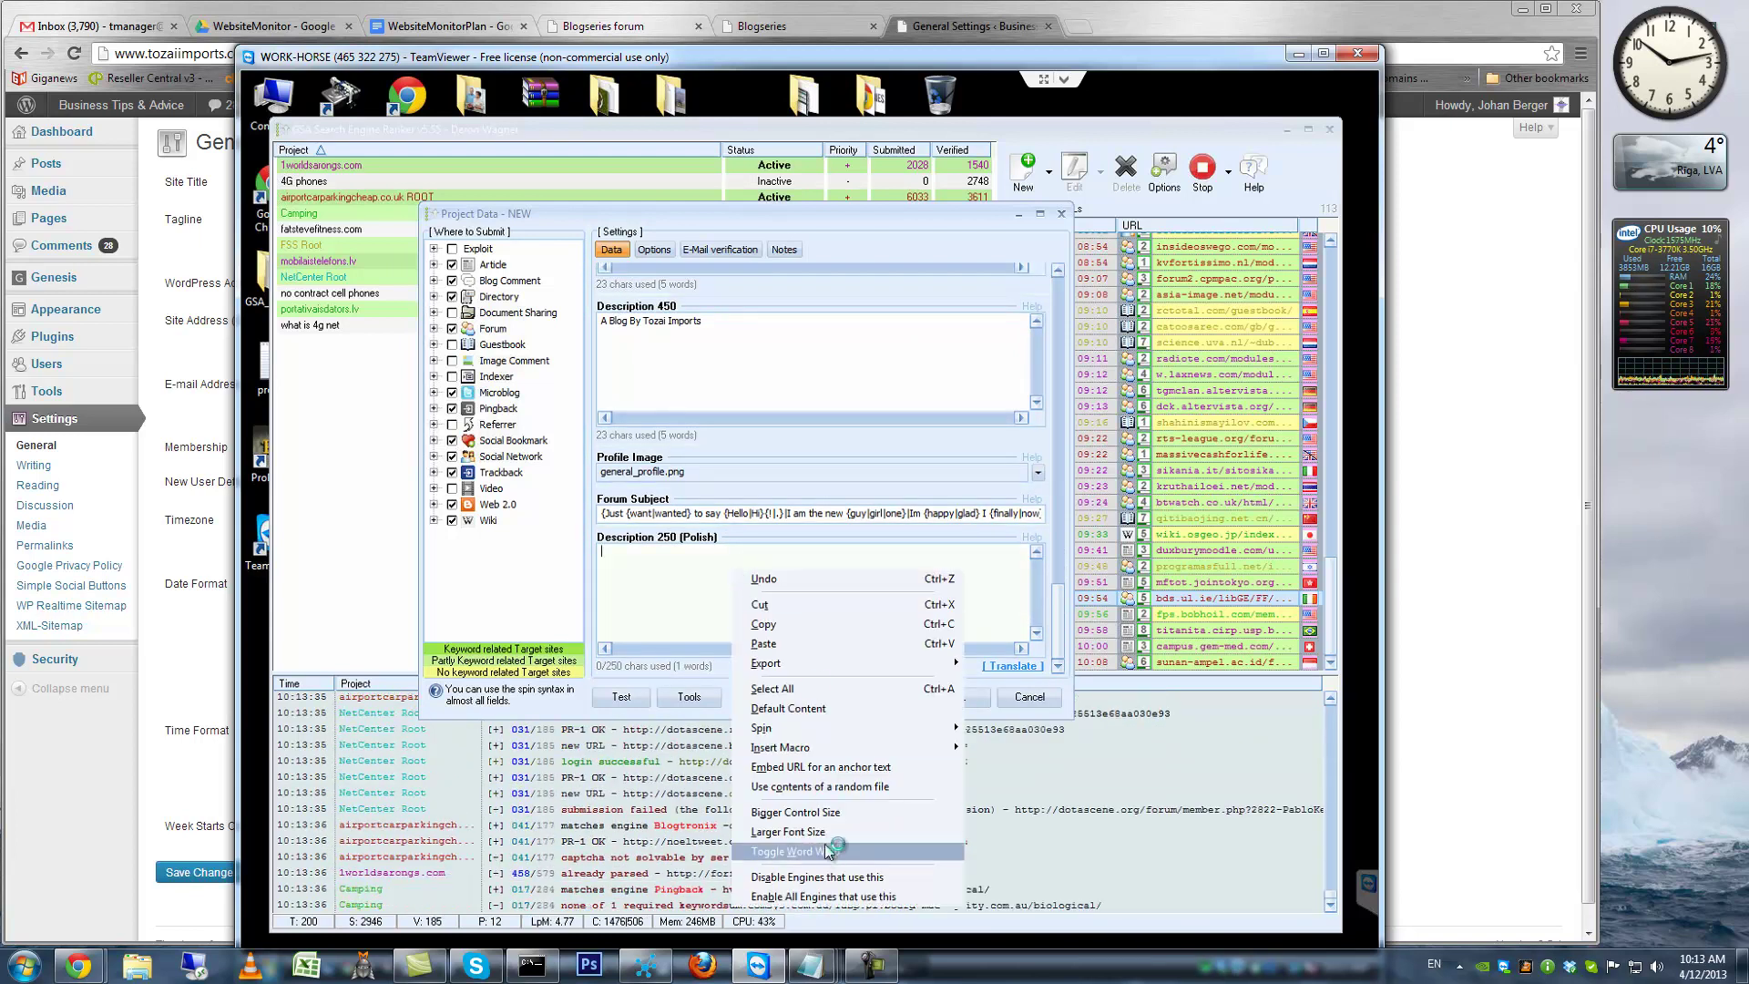
left_click(826, 878)
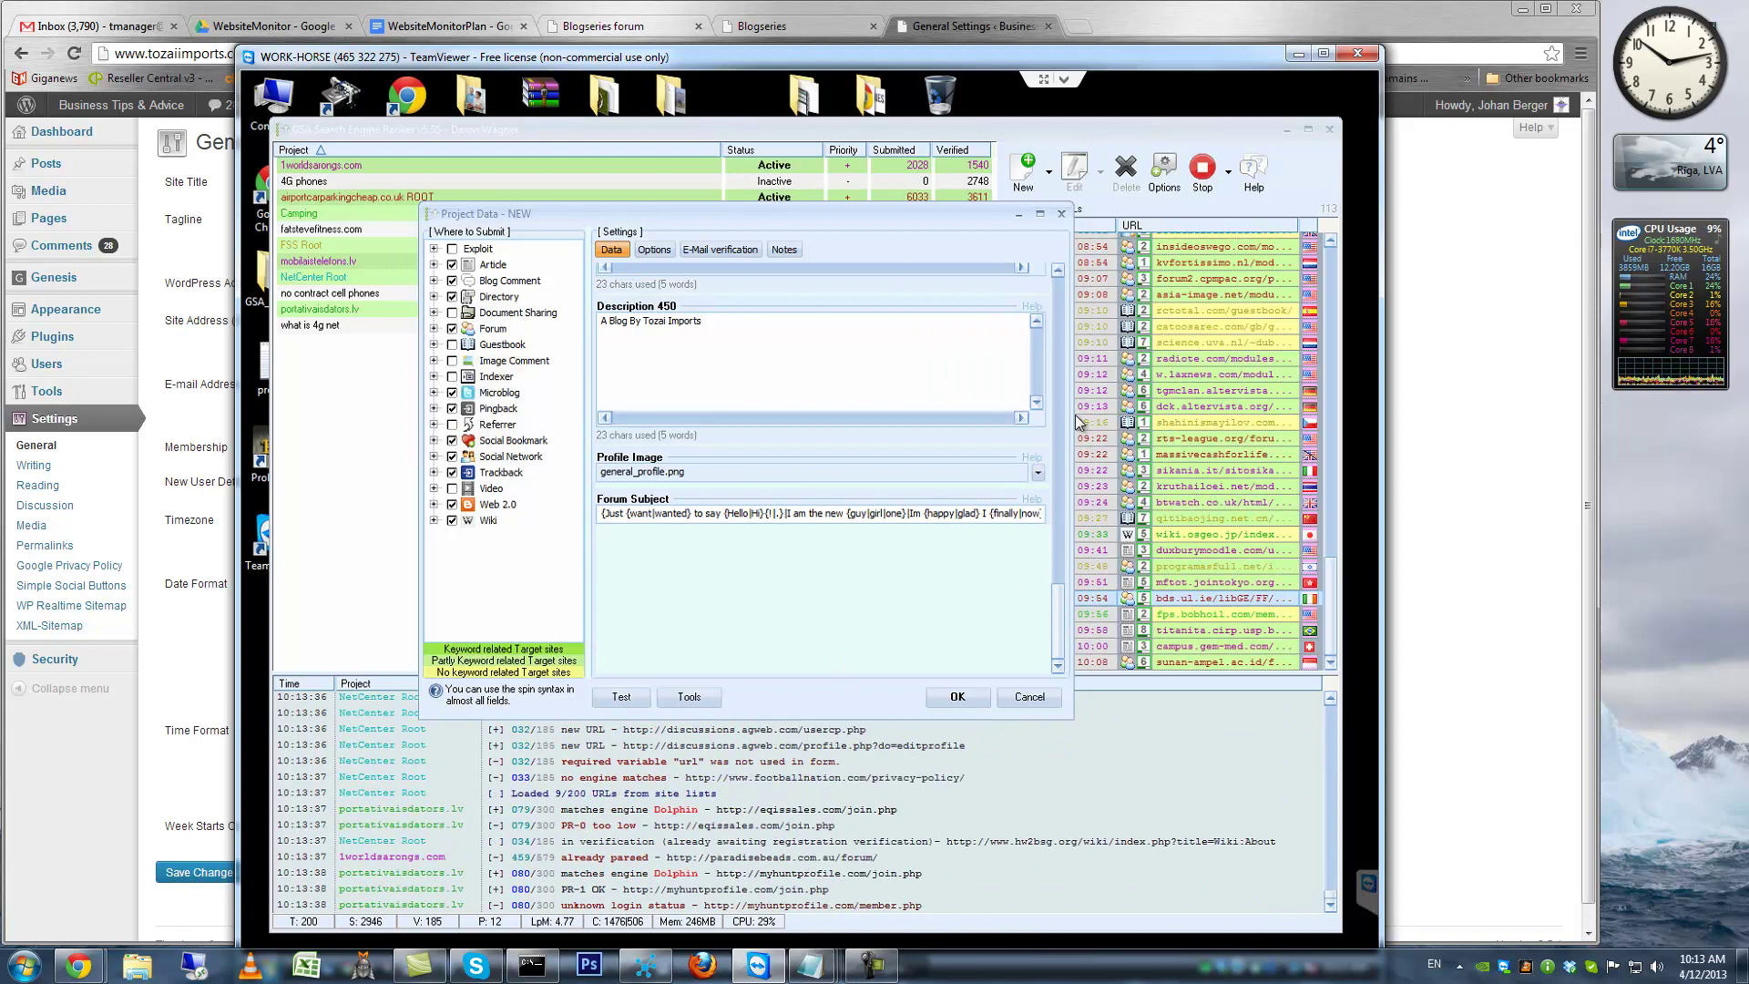
Set the project options to pause after 200 +/- 50 submissions for 120 minutes
left_click_drag(1062, 642, 1060, 355)
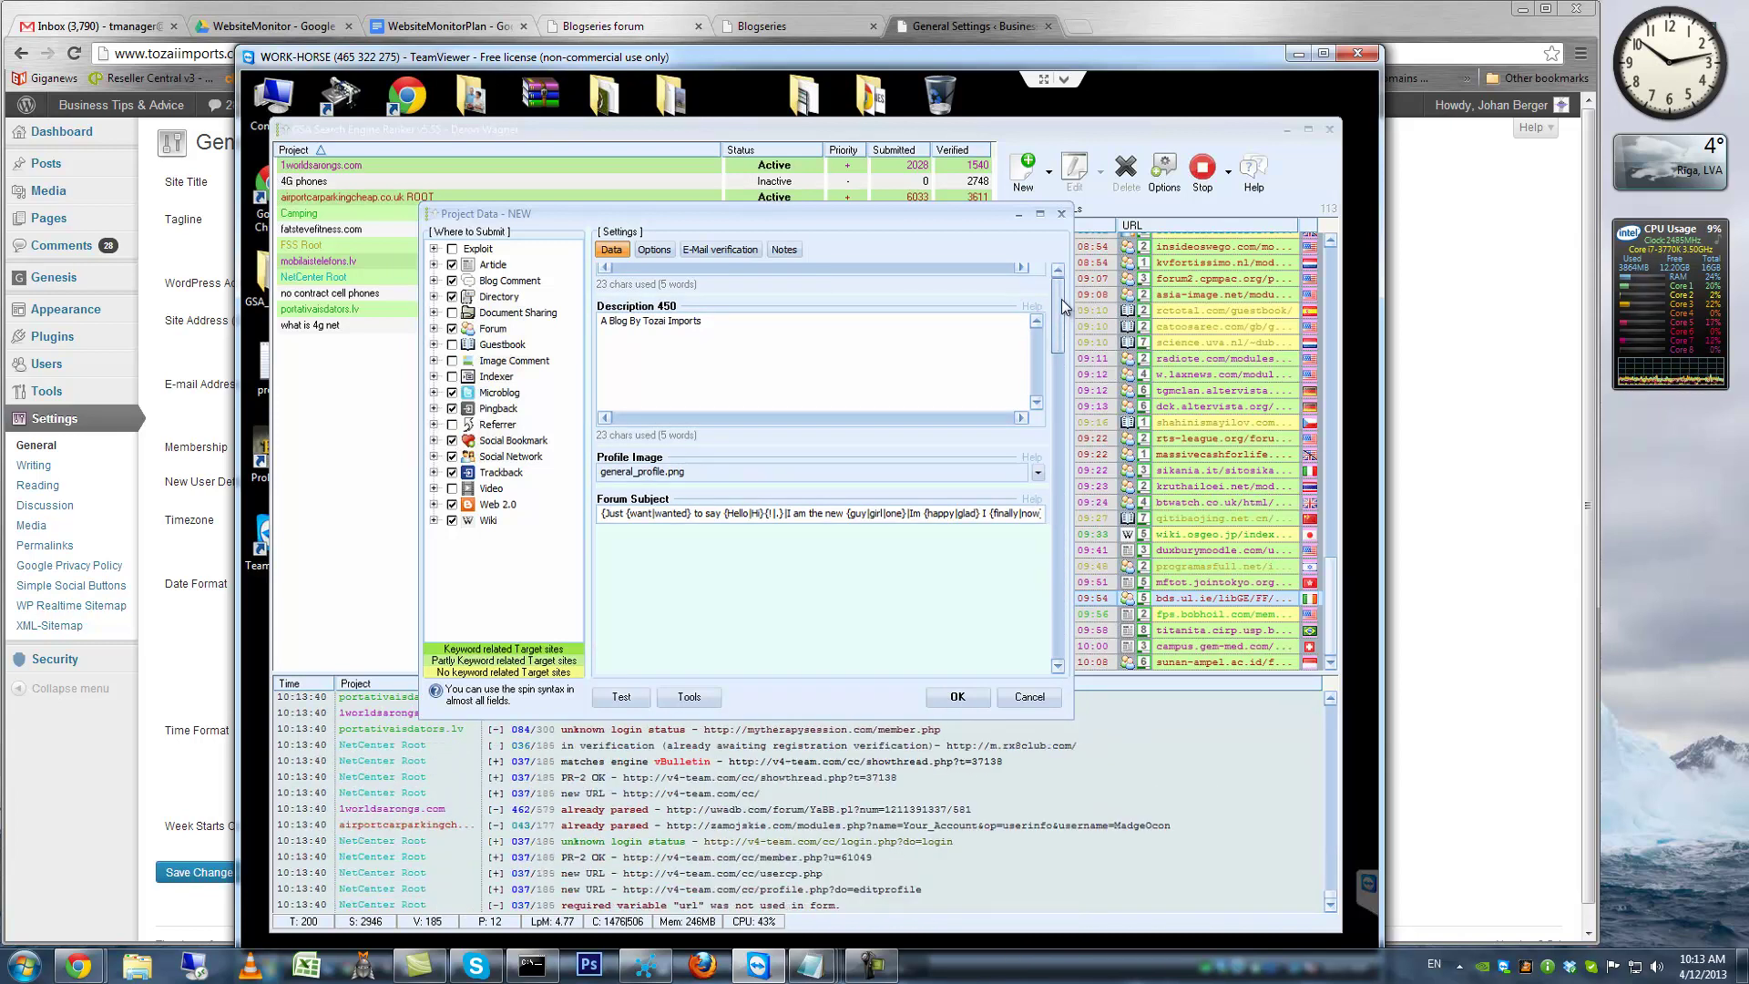
left_click(656, 249)
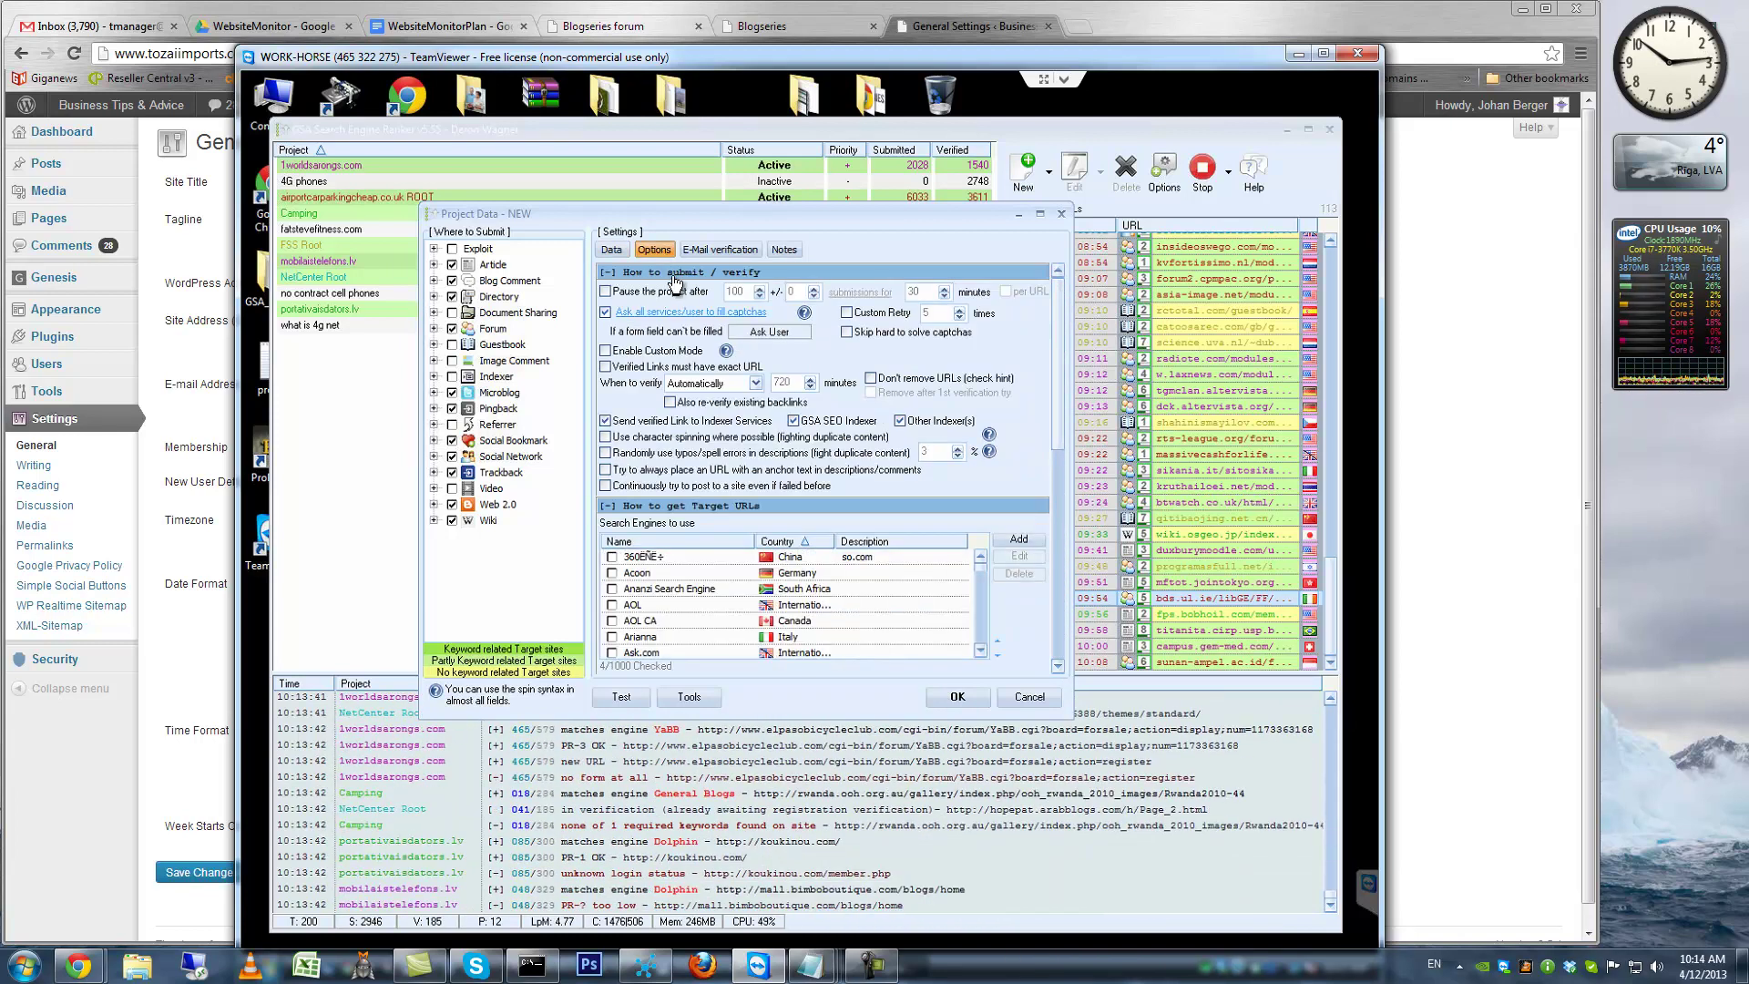
left_click(605, 292)
left_click(978, 615)
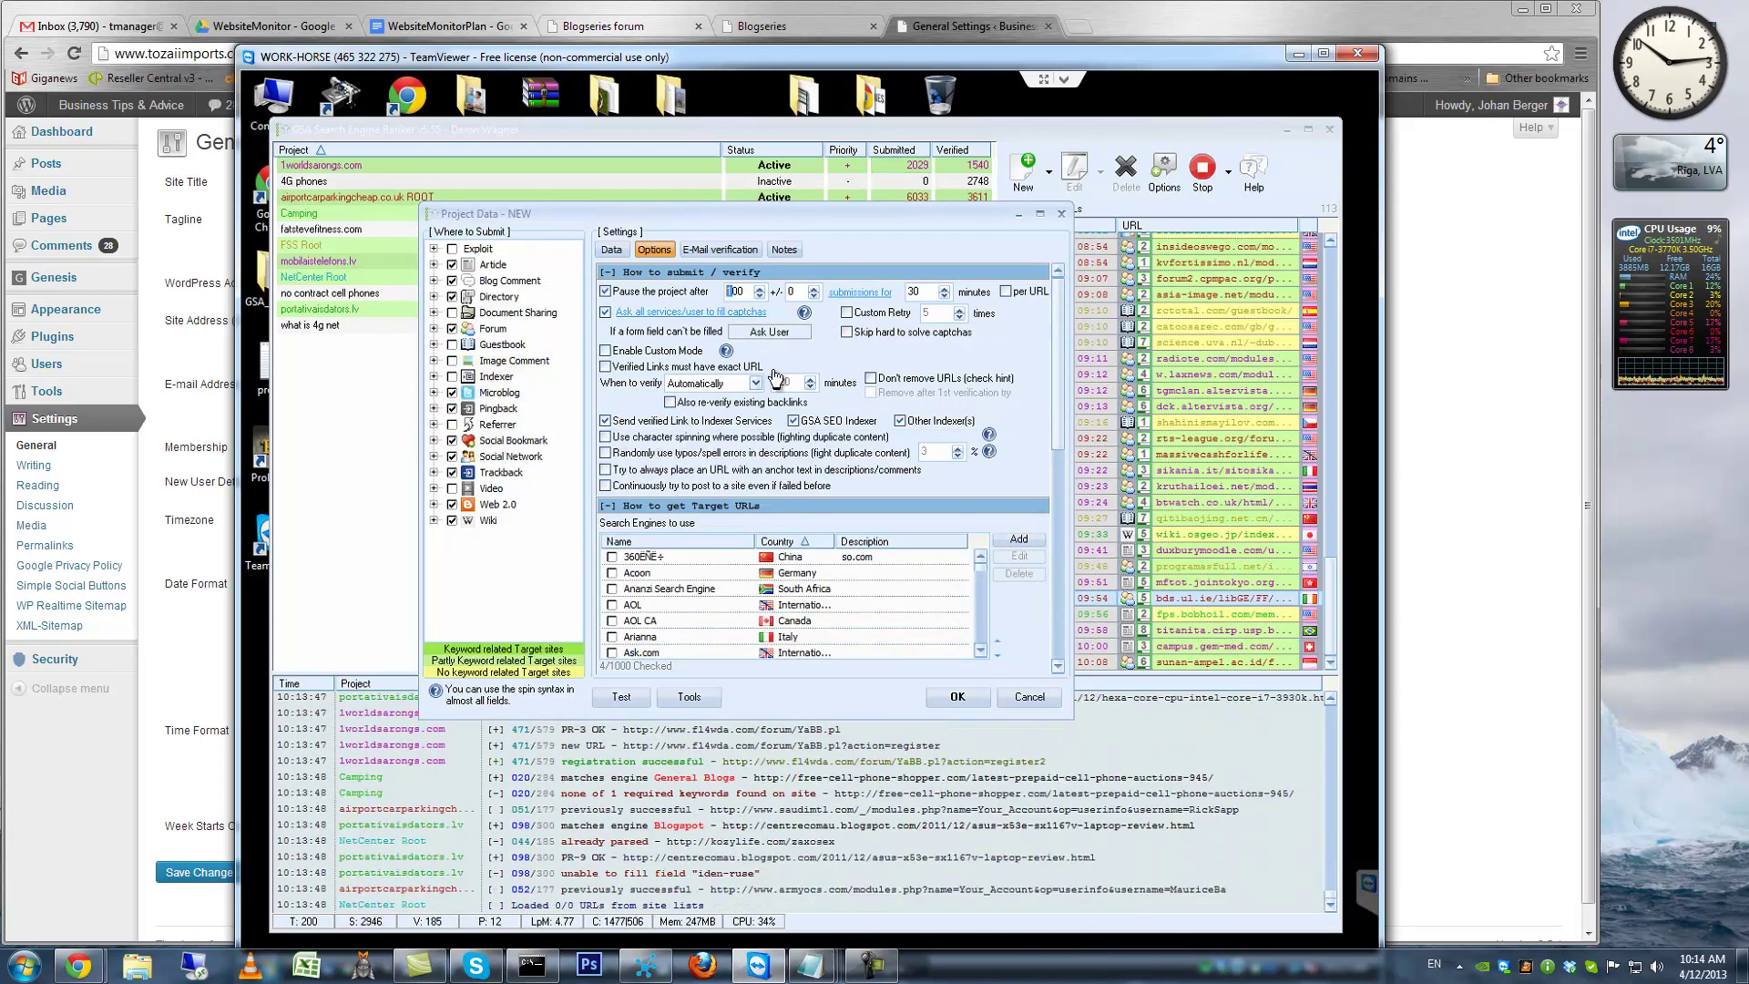
type("2")
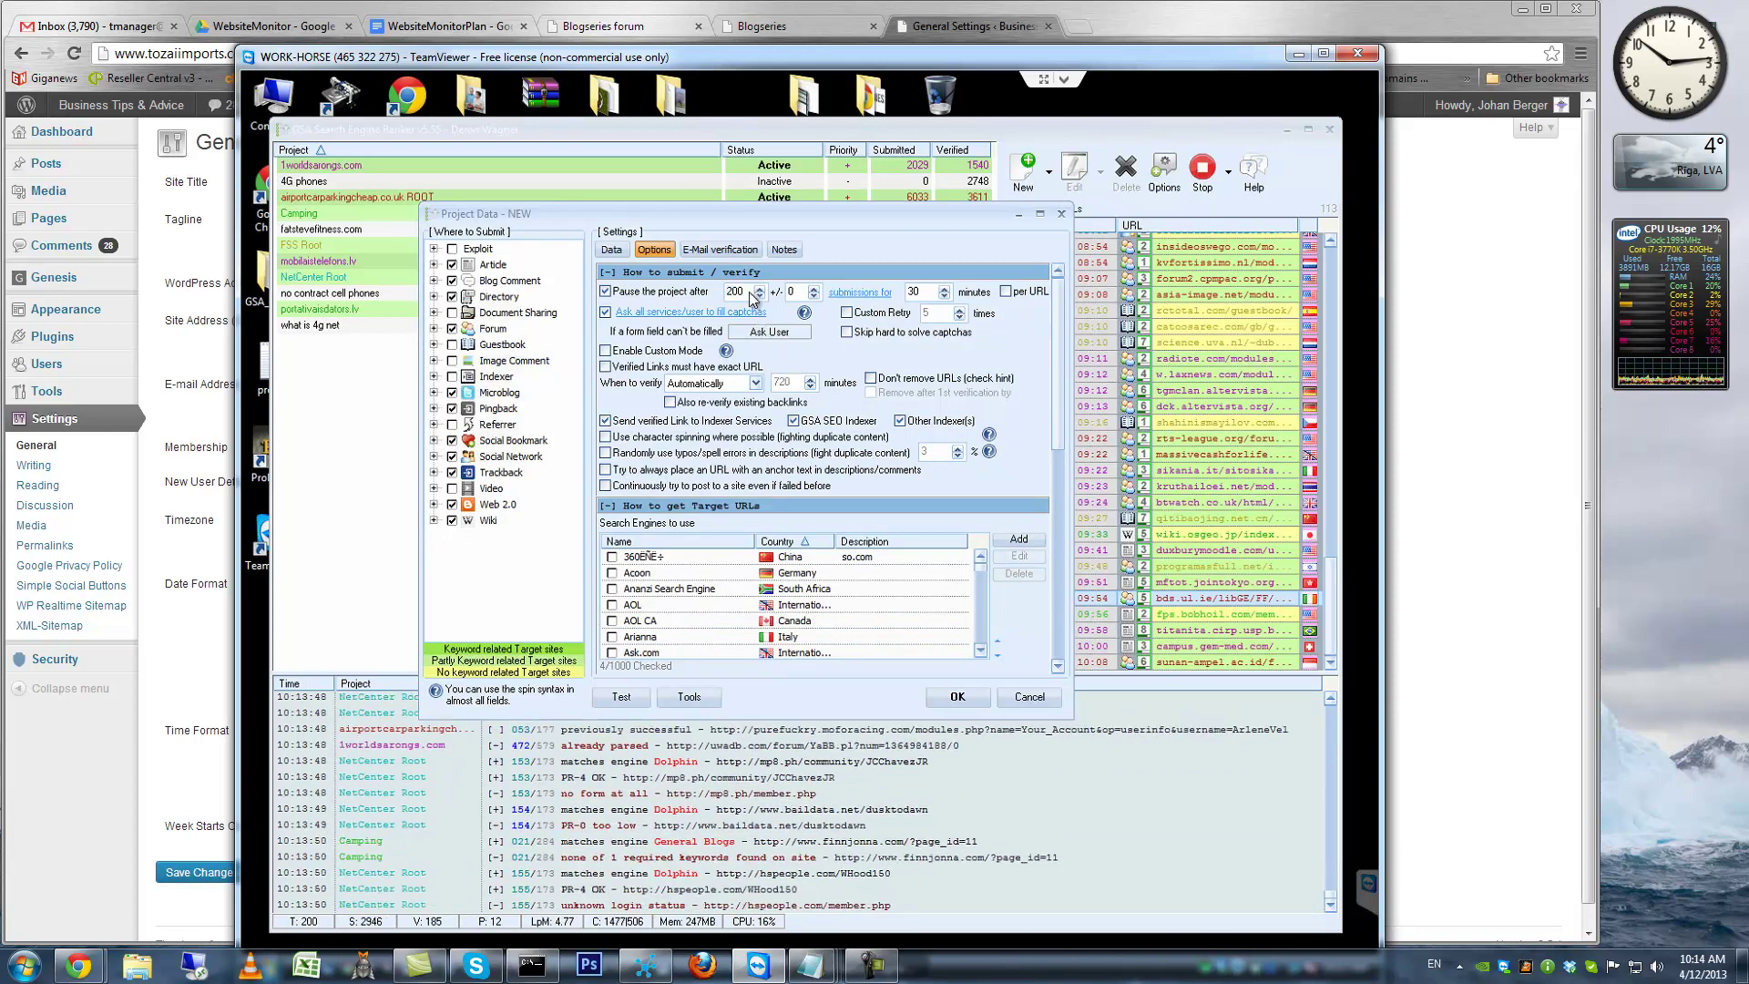
key("Tab")
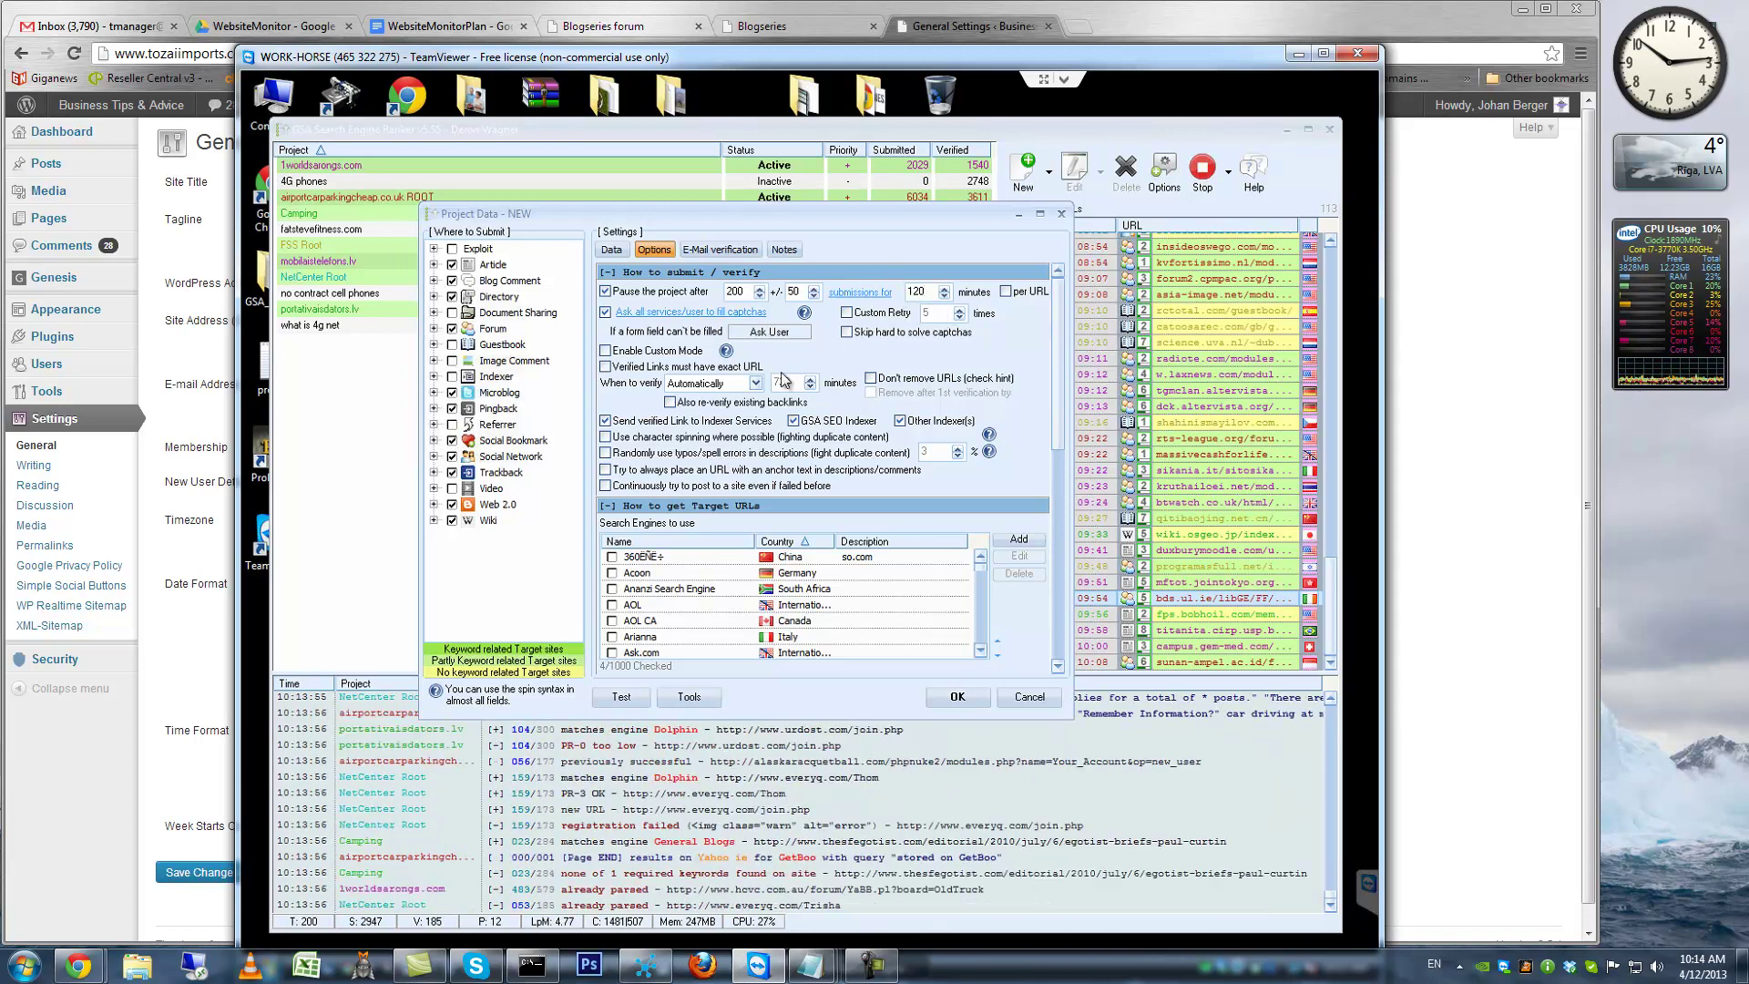
Enable custom retry at 5 times, exact URLs for verified links, and random typo/spelling errors in descriptions at 3%
left_click(848, 312)
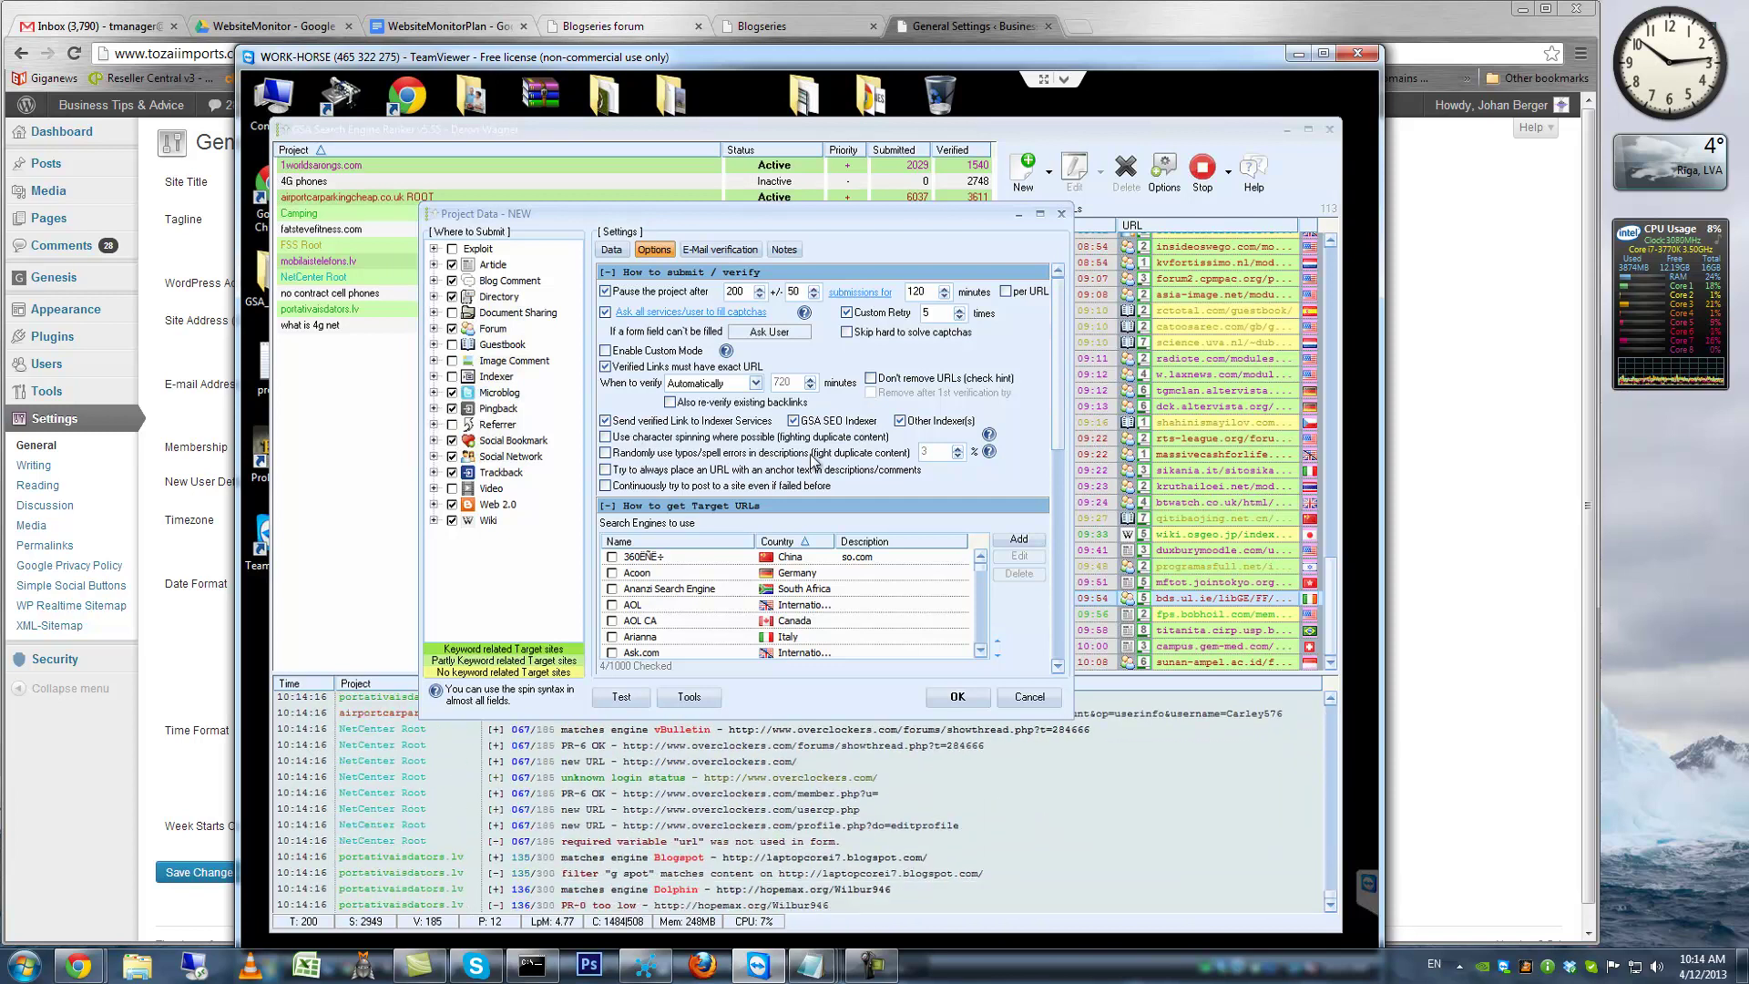
left_click(608, 441)
left_click(606, 452)
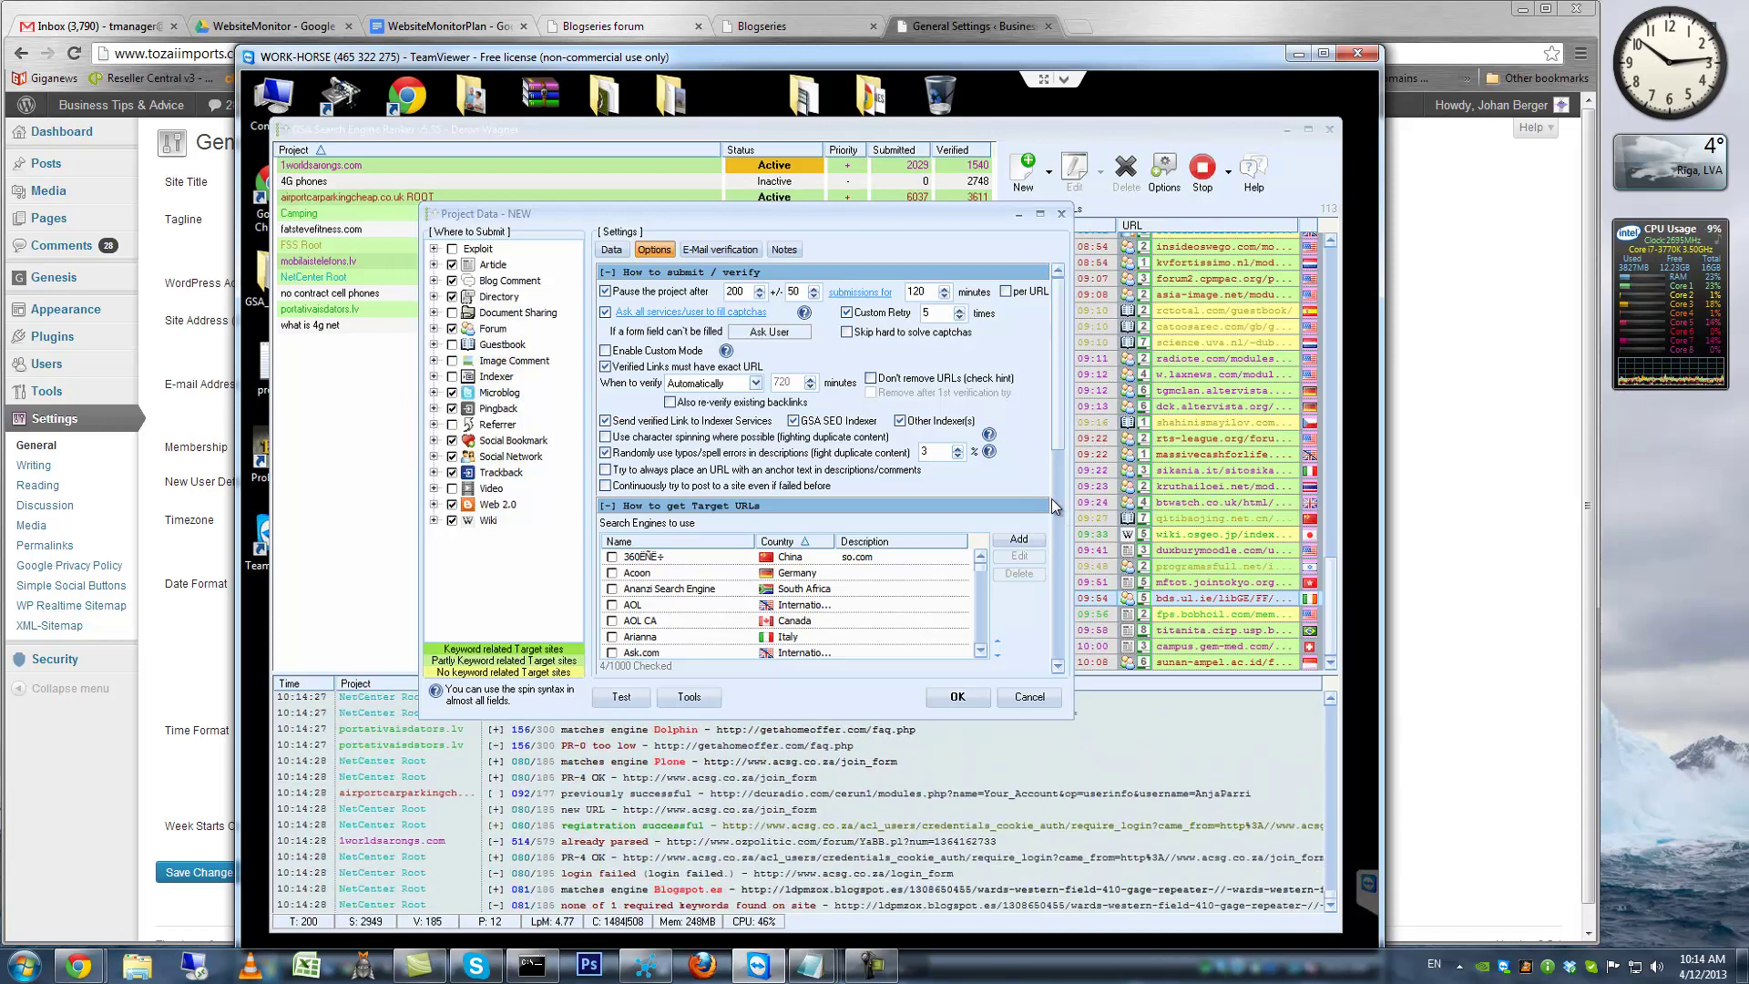
Load the saved search engine selection file from the Desktop folder into the list of search engines to use
scroll(1063, 467, "down", 2)
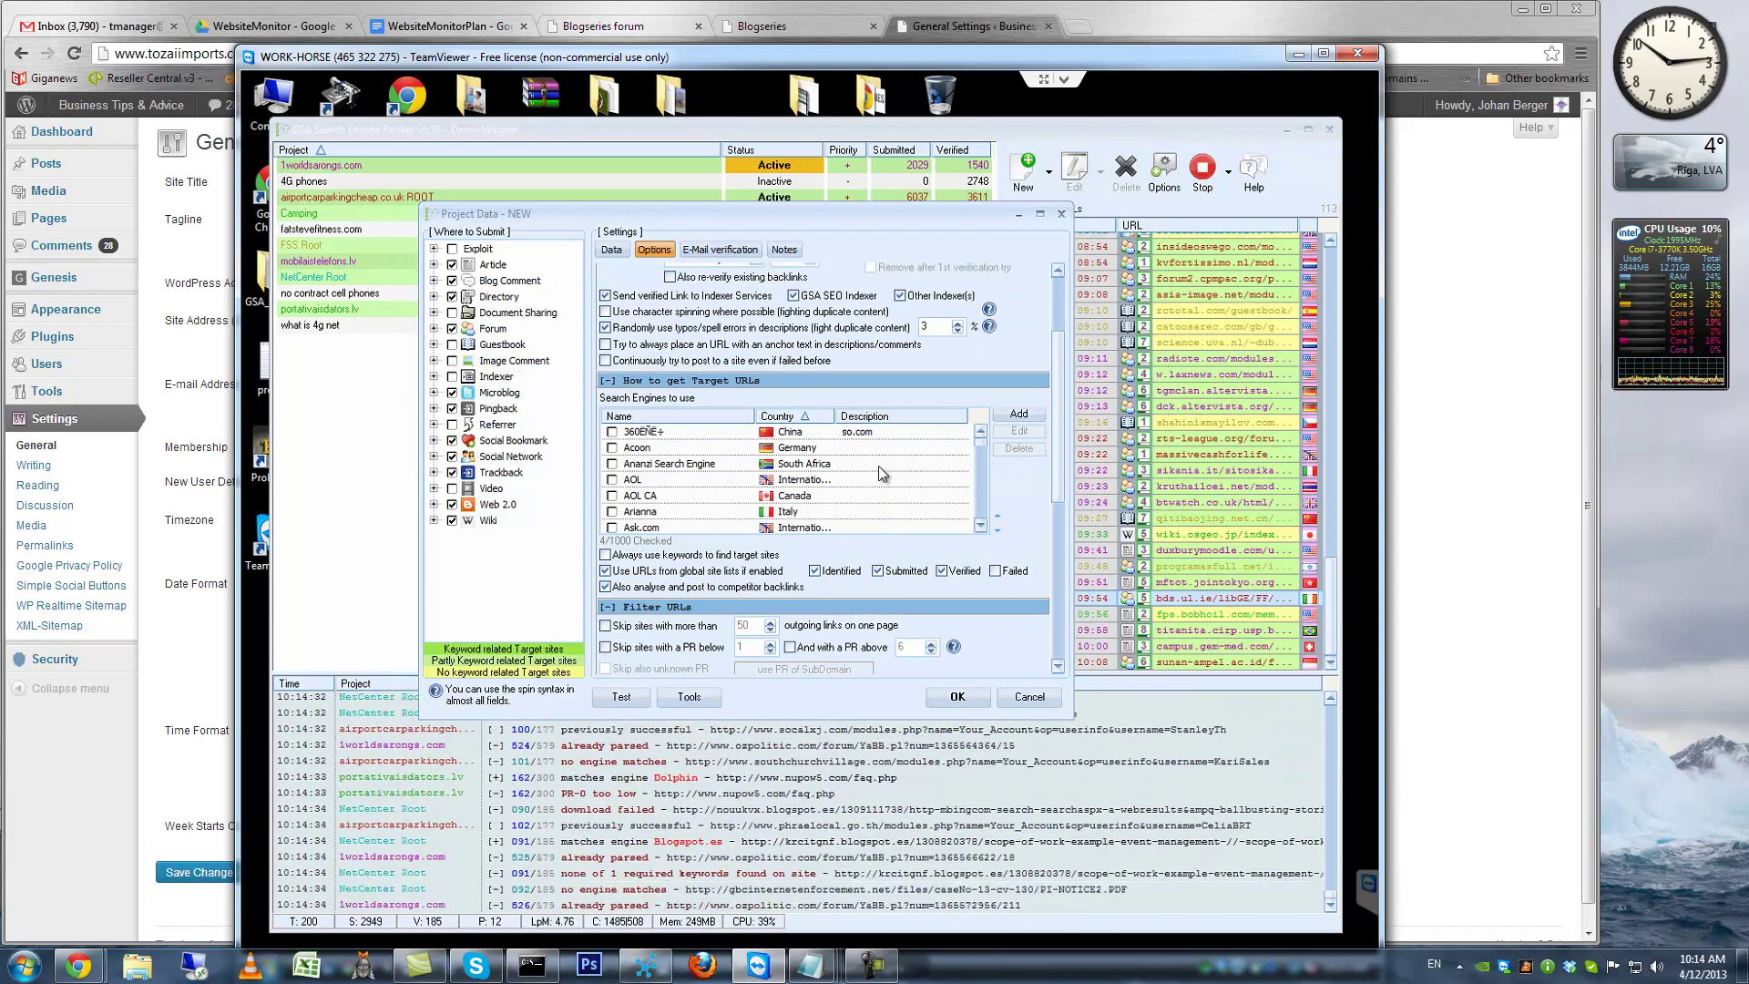
right_click(835, 457)
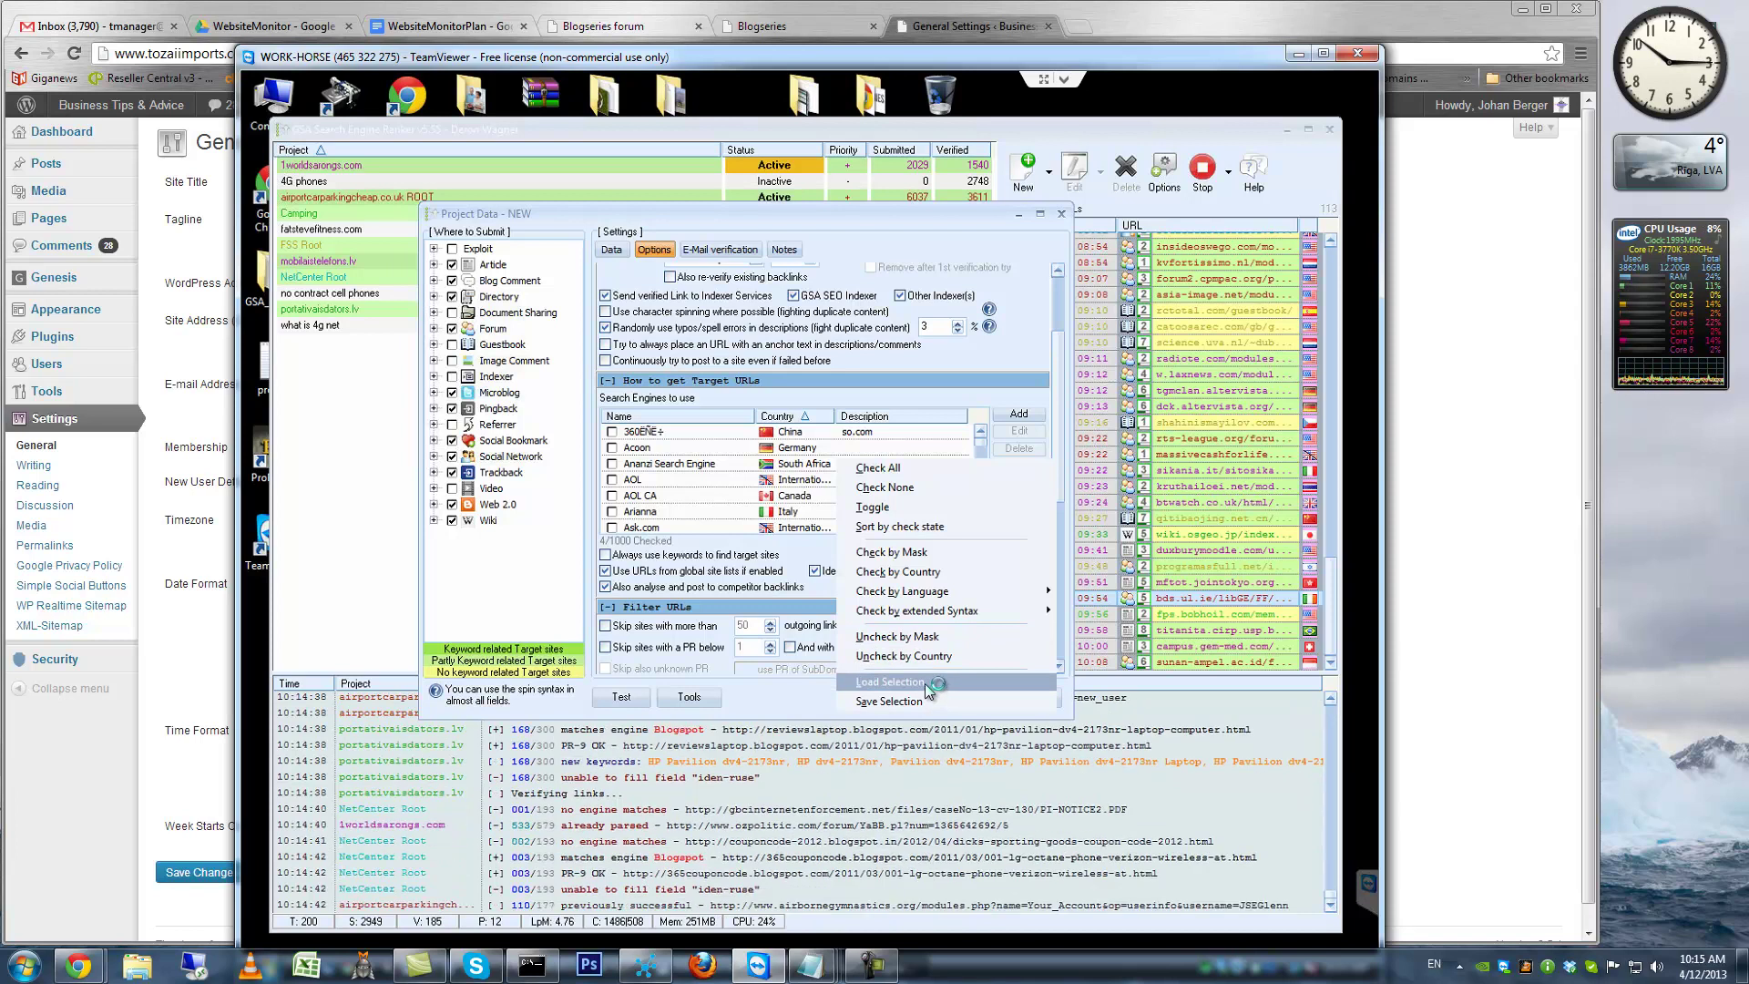
left_click(897, 683)
left_click(608, 424)
double_click(795, 595)
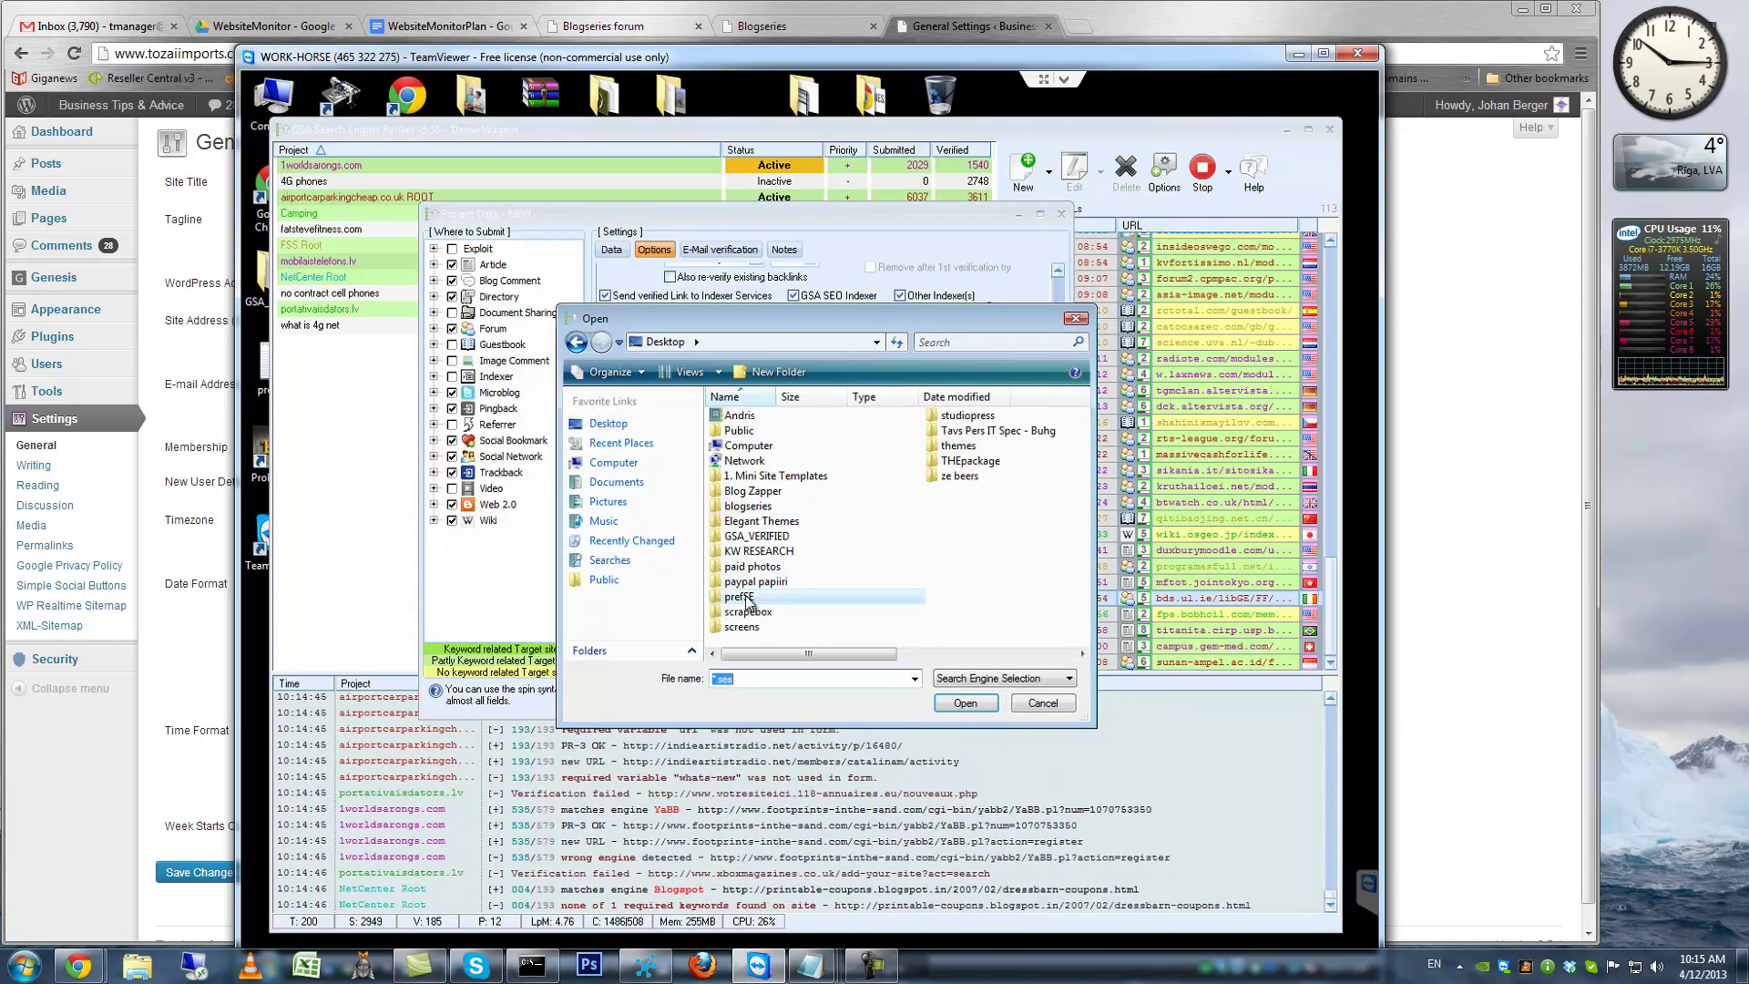
left_click(762, 419)
left_click(965, 704)
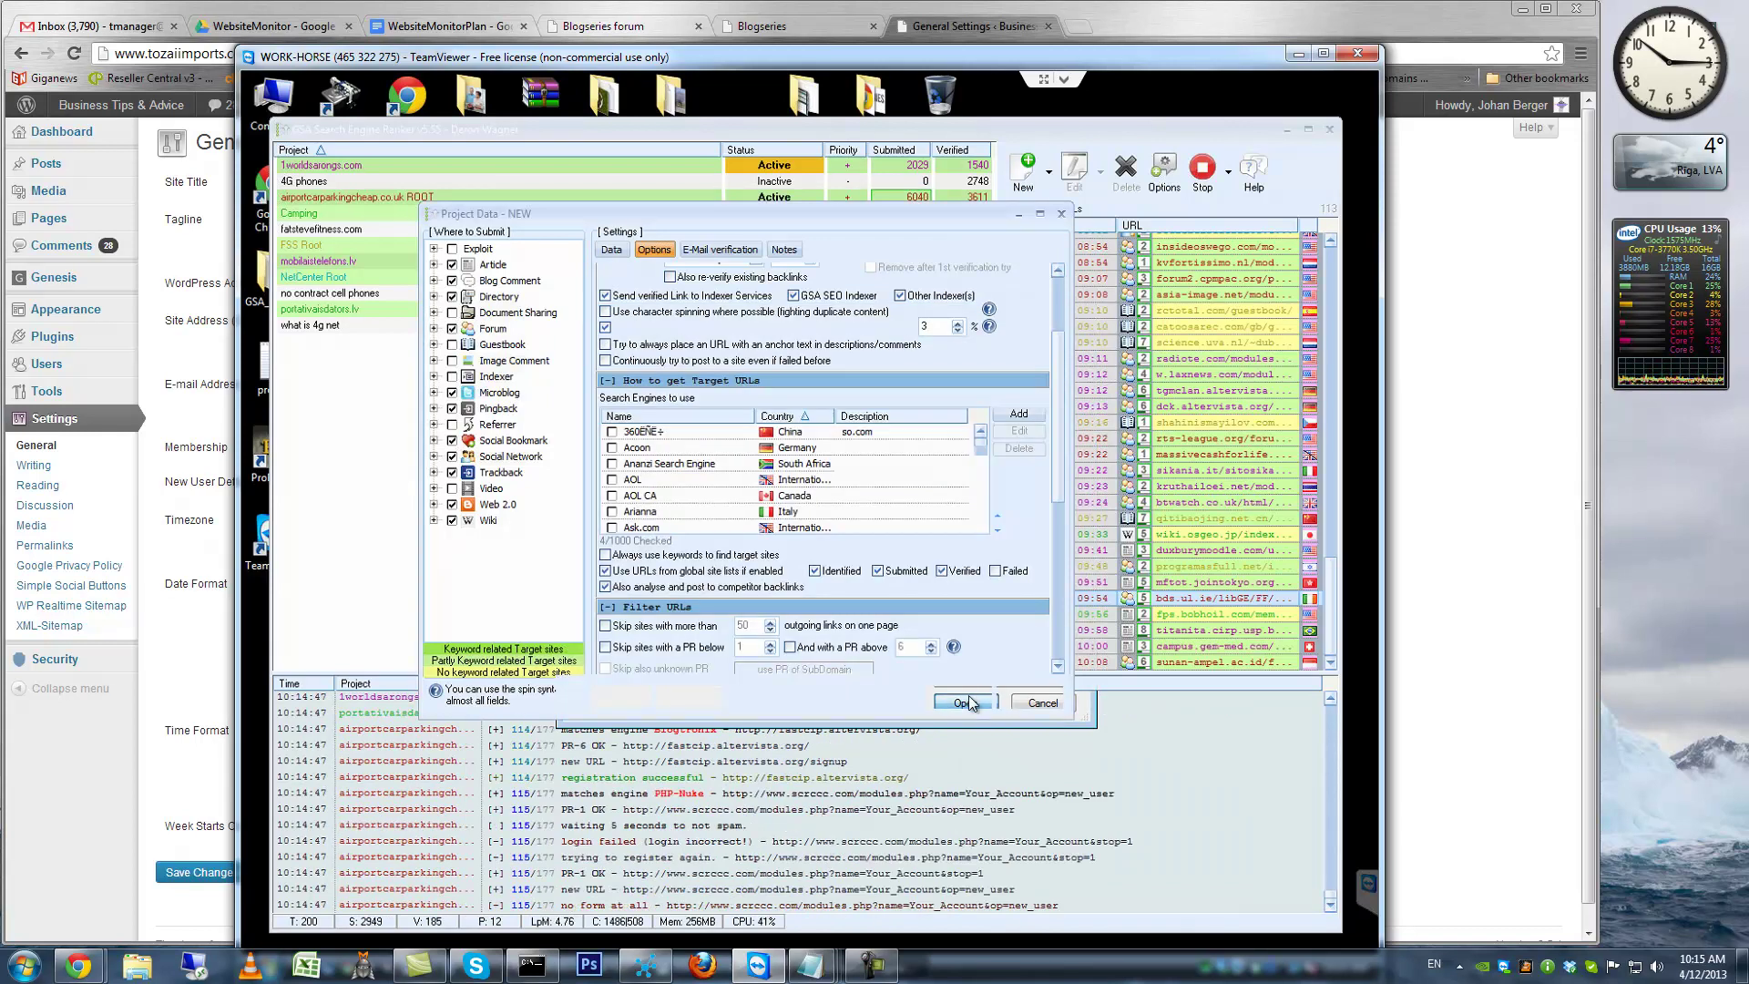
Uncheck the international ecosia.org engine in the project's list of search engines to use
left_click(983, 523)
left_click(982, 523)
left_click(982, 523)
left_click(982, 523)
left_click(982, 523)
left_click(982, 523)
left_click(982, 523)
left_click(982, 523)
left_click(982, 523)
left_click(983, 523)
left_click(983, 523)
left_click(982, 523)
left_click(982, 523)
left_click(982, 523)
left_click(982, 523)
left_click(982, 523)
left_click(982, 523)
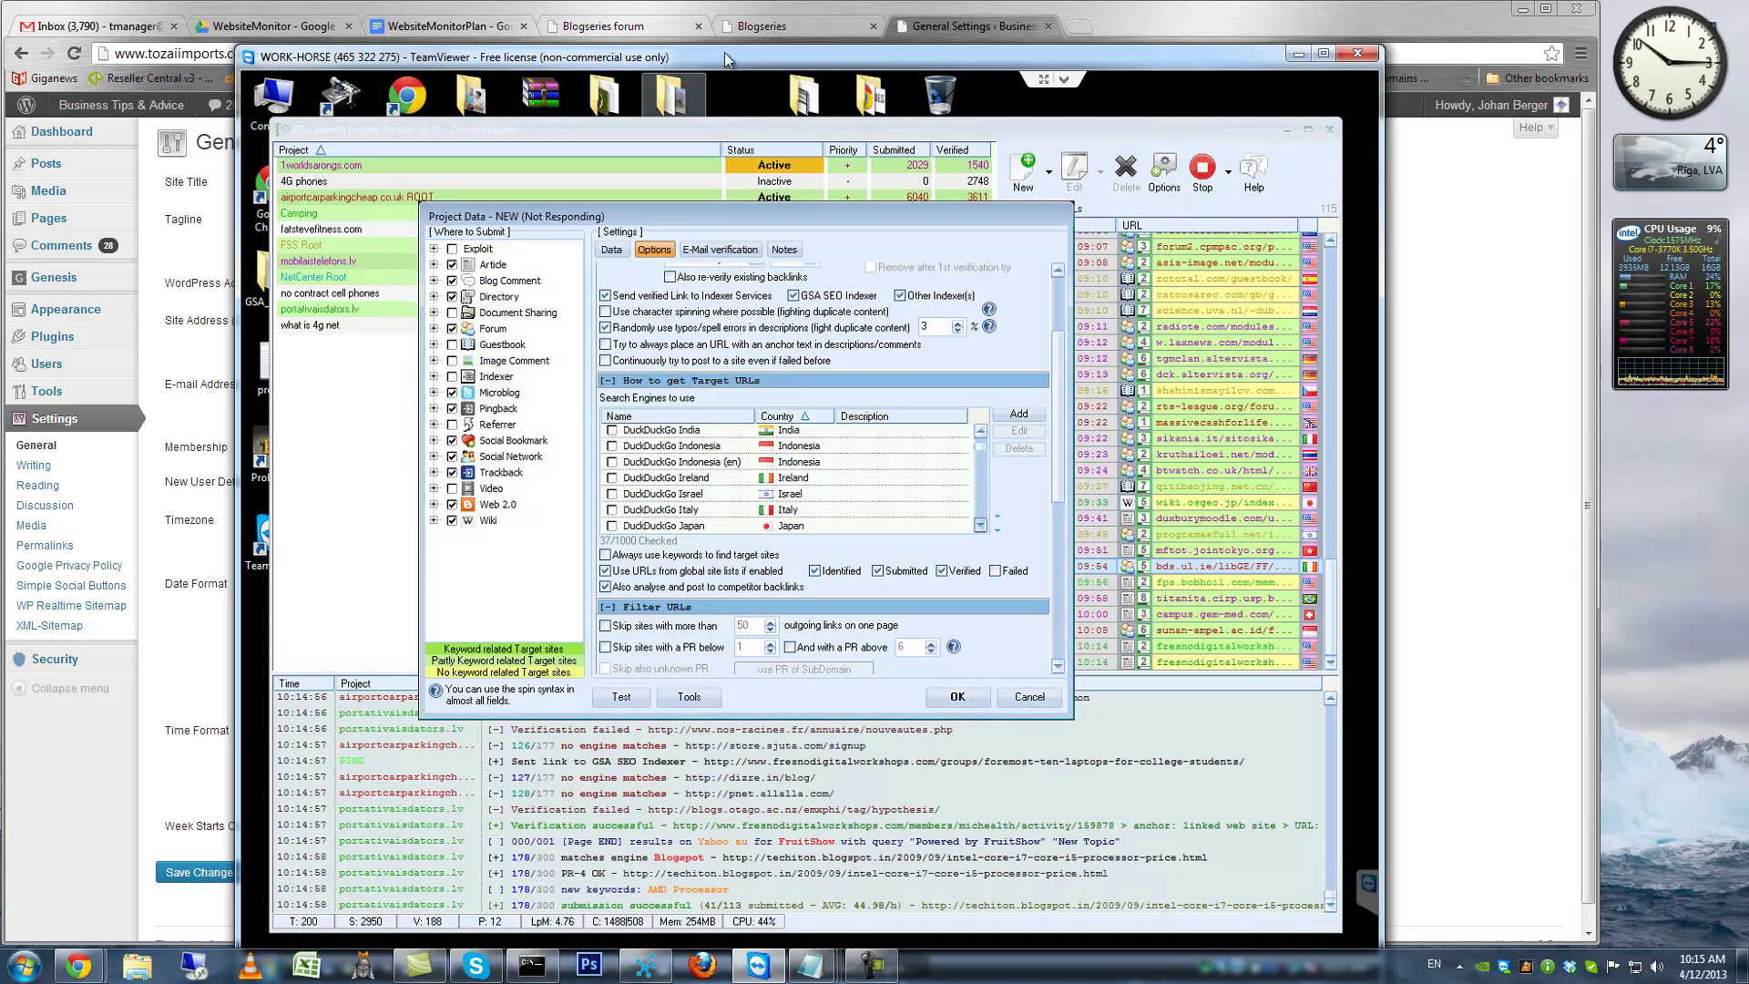
left_click_drag(724, 52, 727, 14)
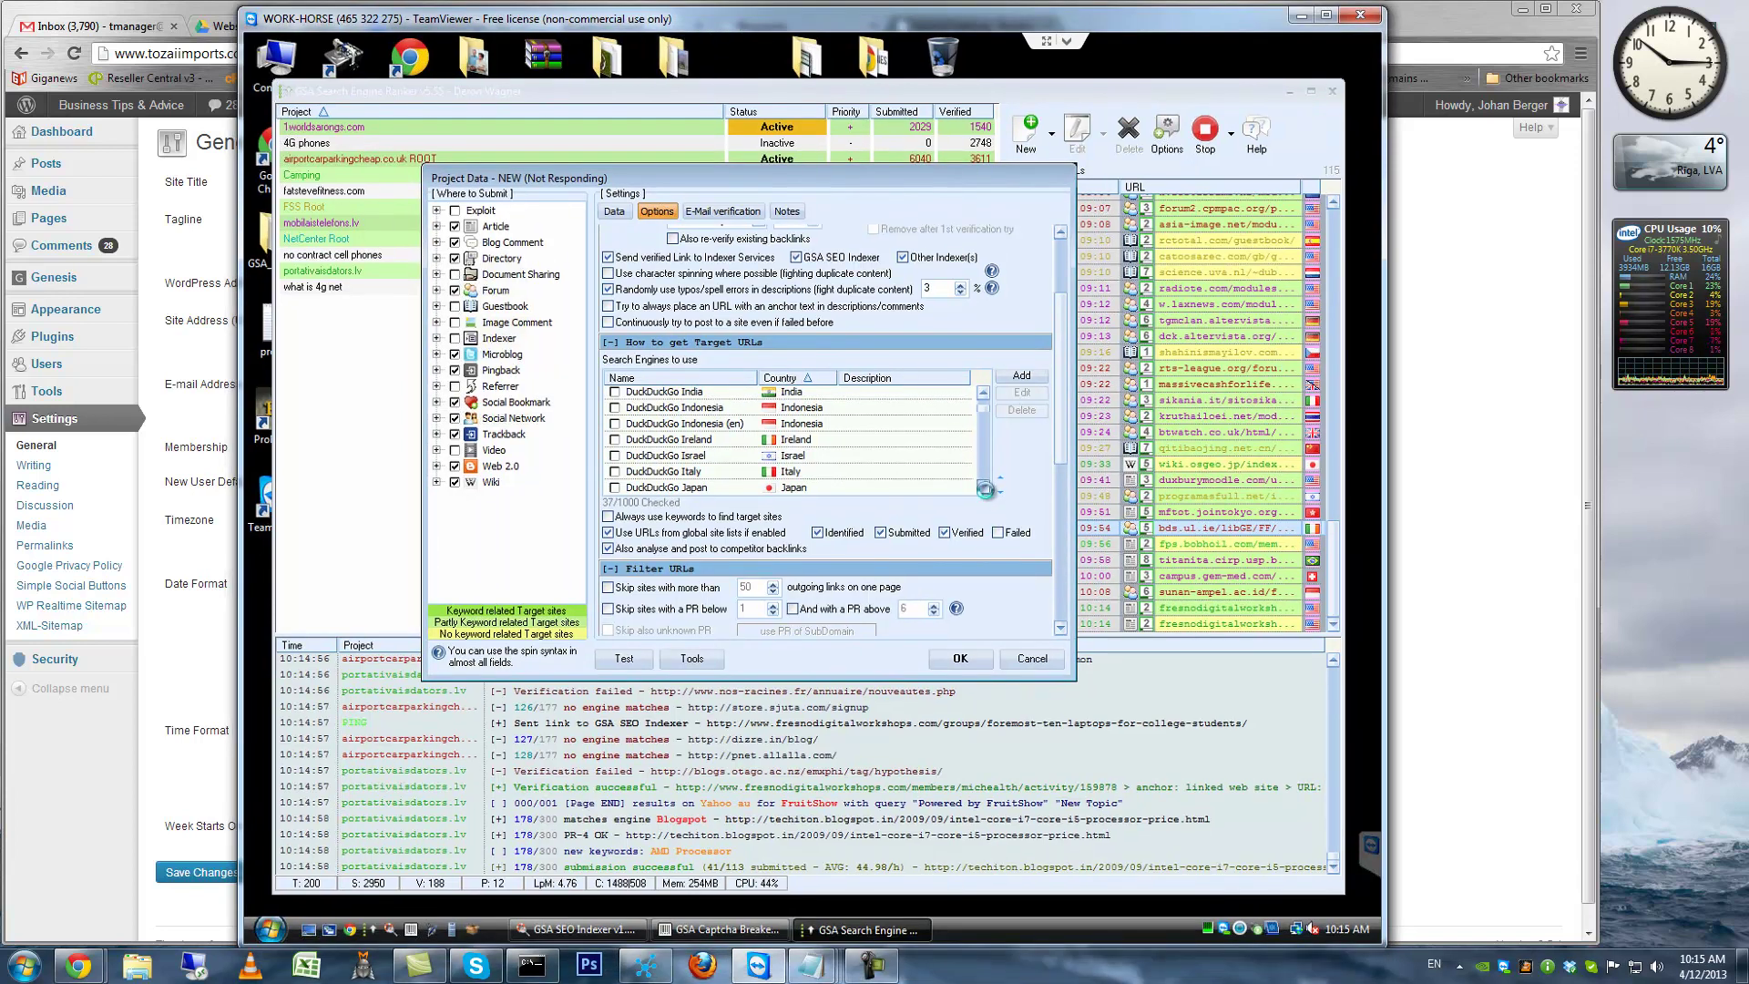
left_click(984, 489)
left_click(983, 488)
left_click_drag(982, 488, 983, 488)
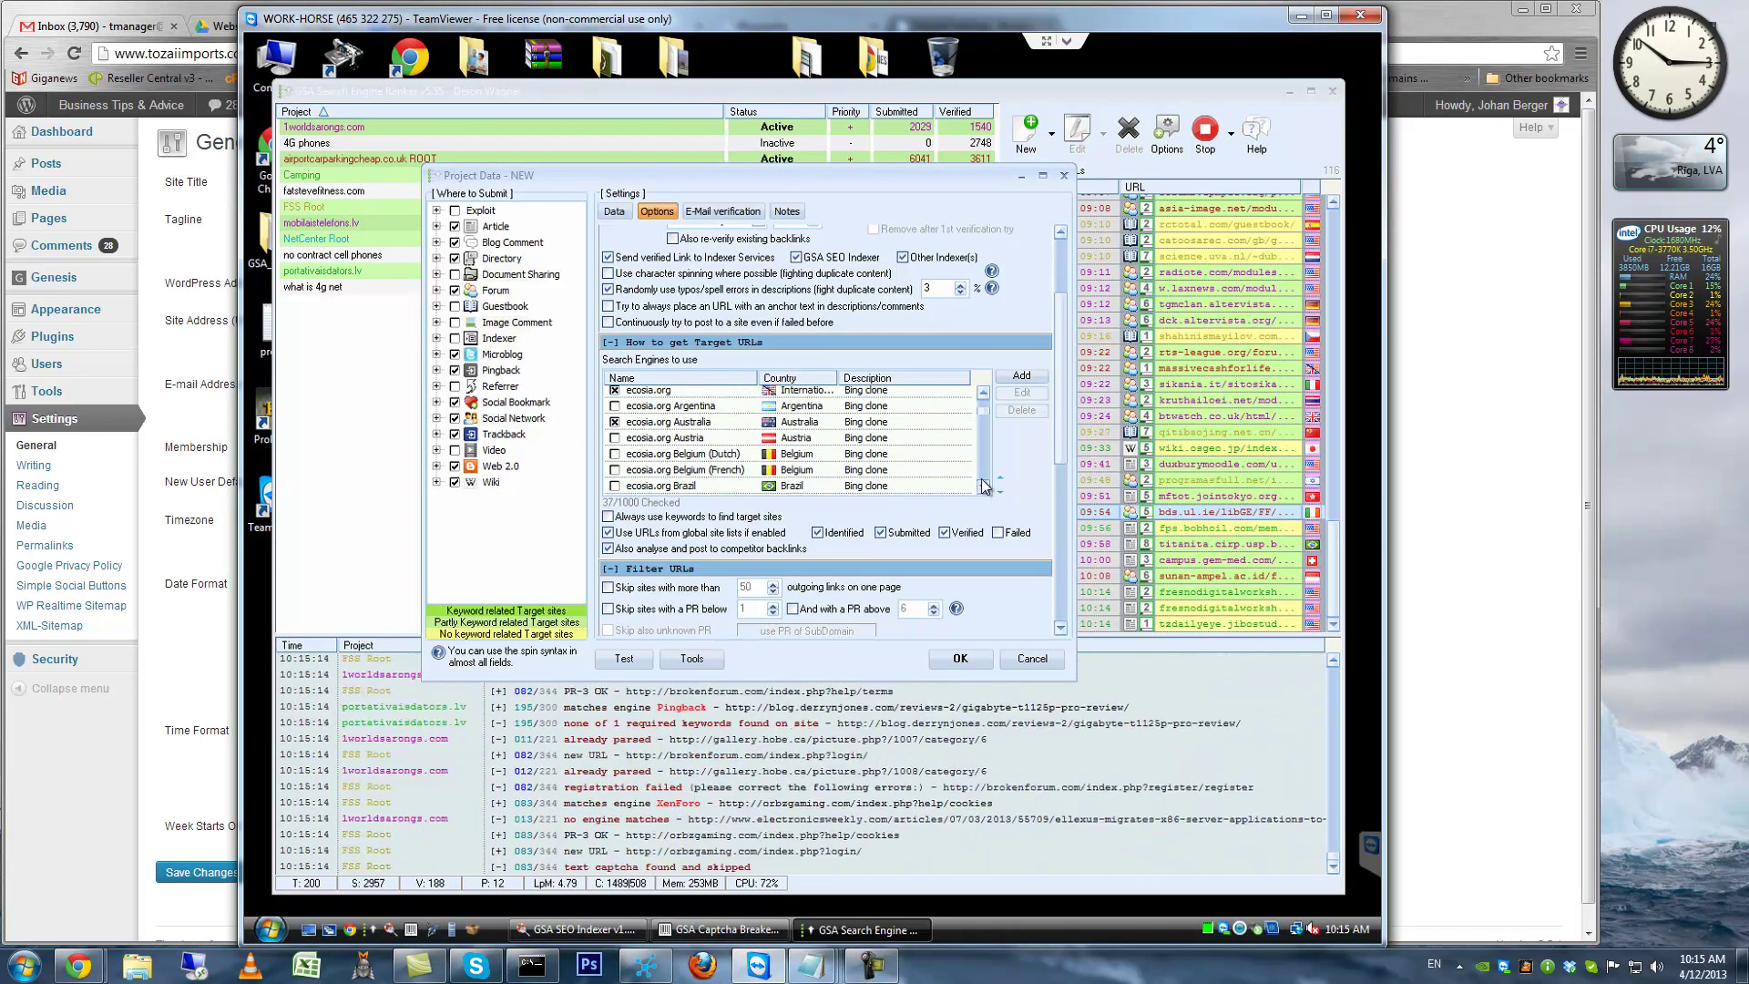
left_click(984, 392)
left_click(615, 407)
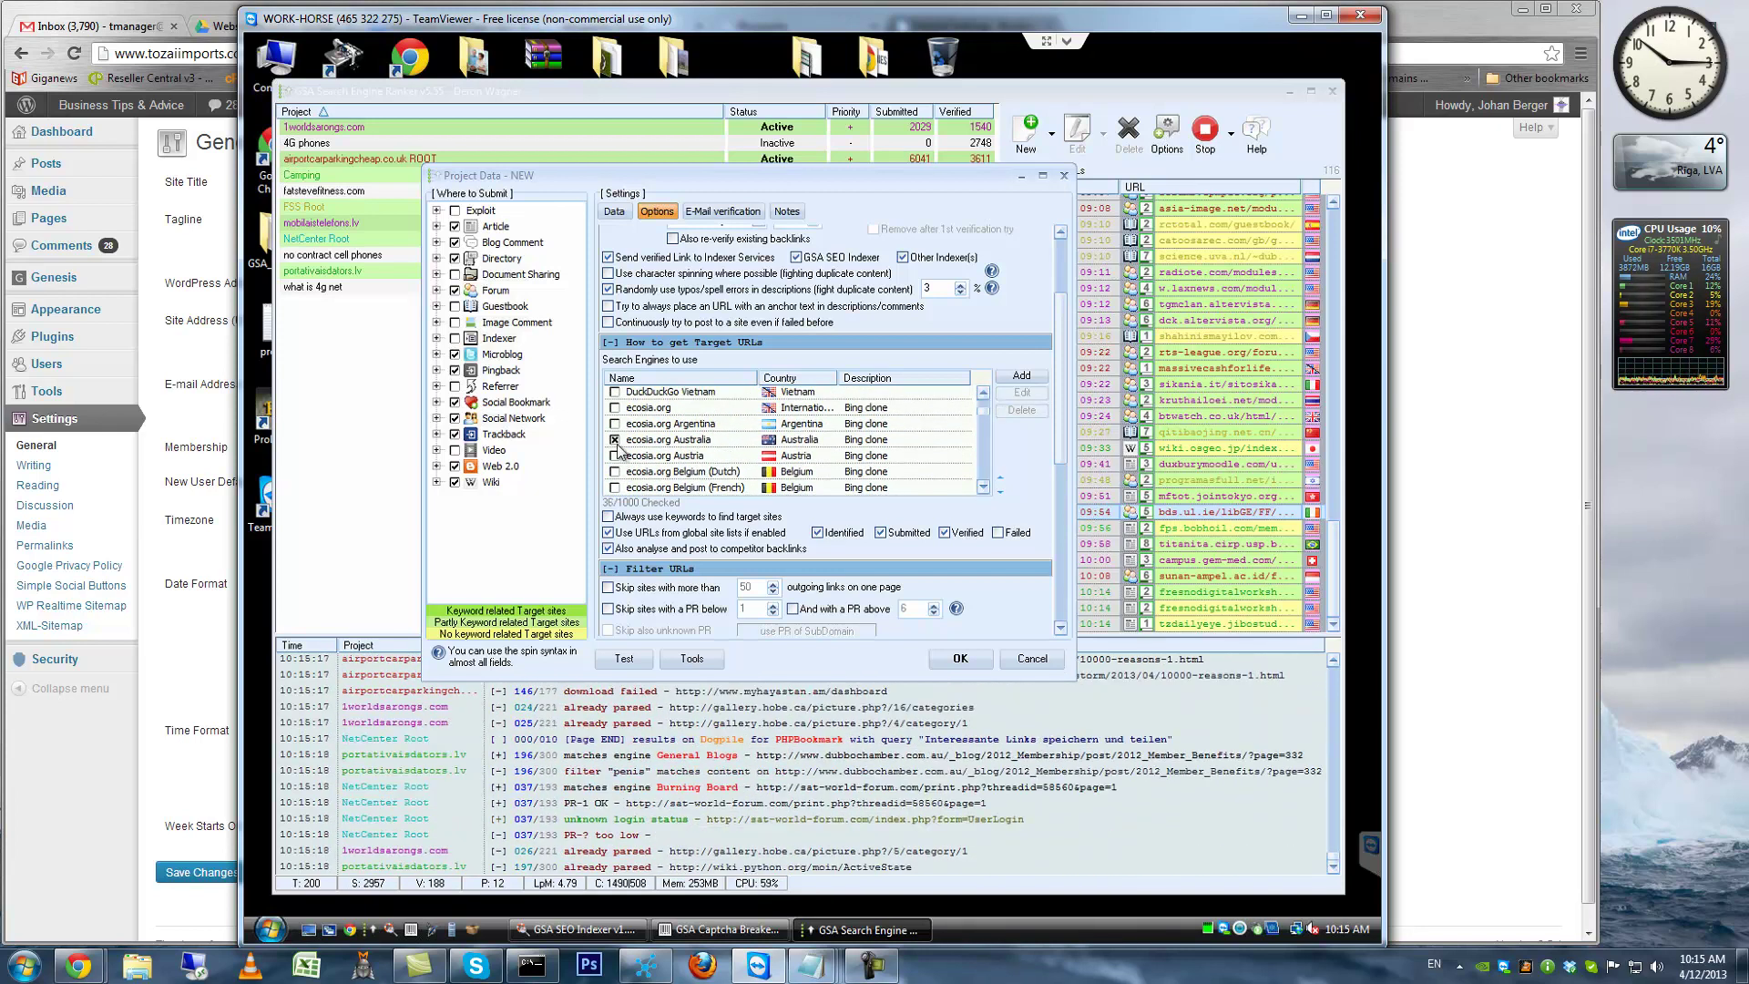
Uncheck the selected country versions of ecosia.org, including Australia, New Zealand, United Kingdom and United States
left_click_drag(983, 487, 983, 488)
left_click_drag(982, 392, 982, 391)
left_click(615, 412)
left_click_drag(983, 490, 984, 489)
left_click(984, 490)
left_click(984, 489)
left_click_drag(984, 489, 984, 489)
scroll(963, 396, "up", 1)
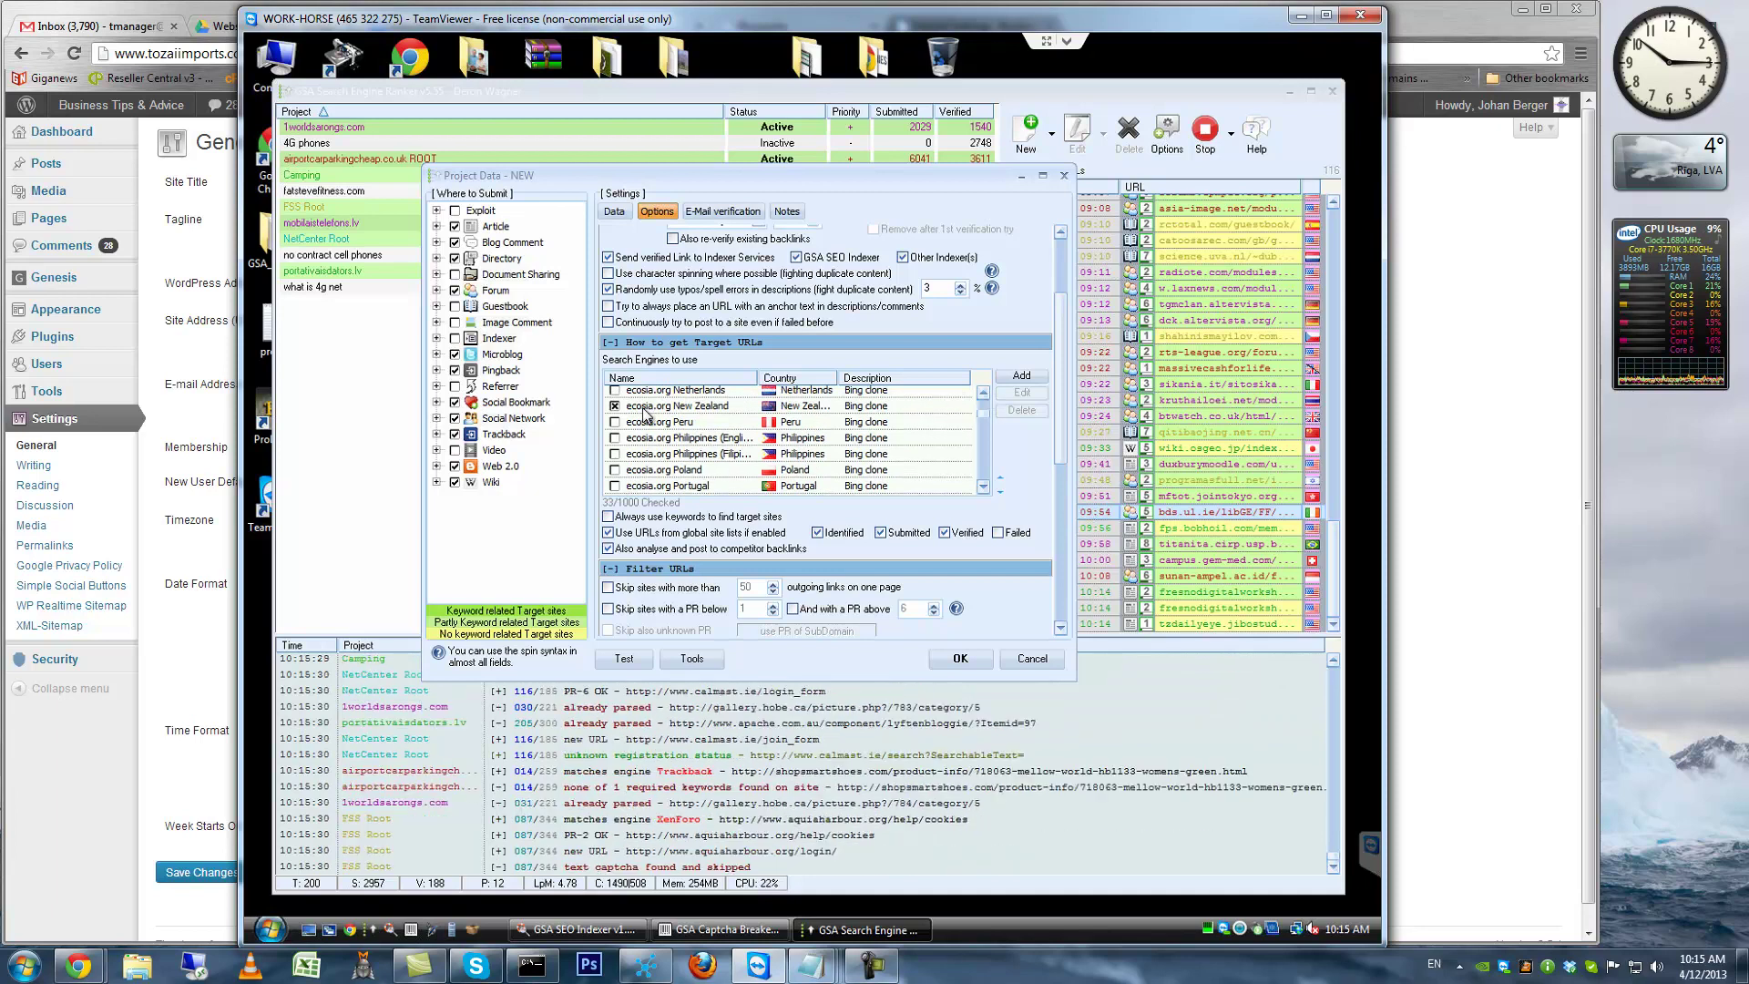
left_click_drag(984, 489, 984, 489)
scroll(616, 417, "up", 1)
left_click(615, 411)
left_click(615, 411)
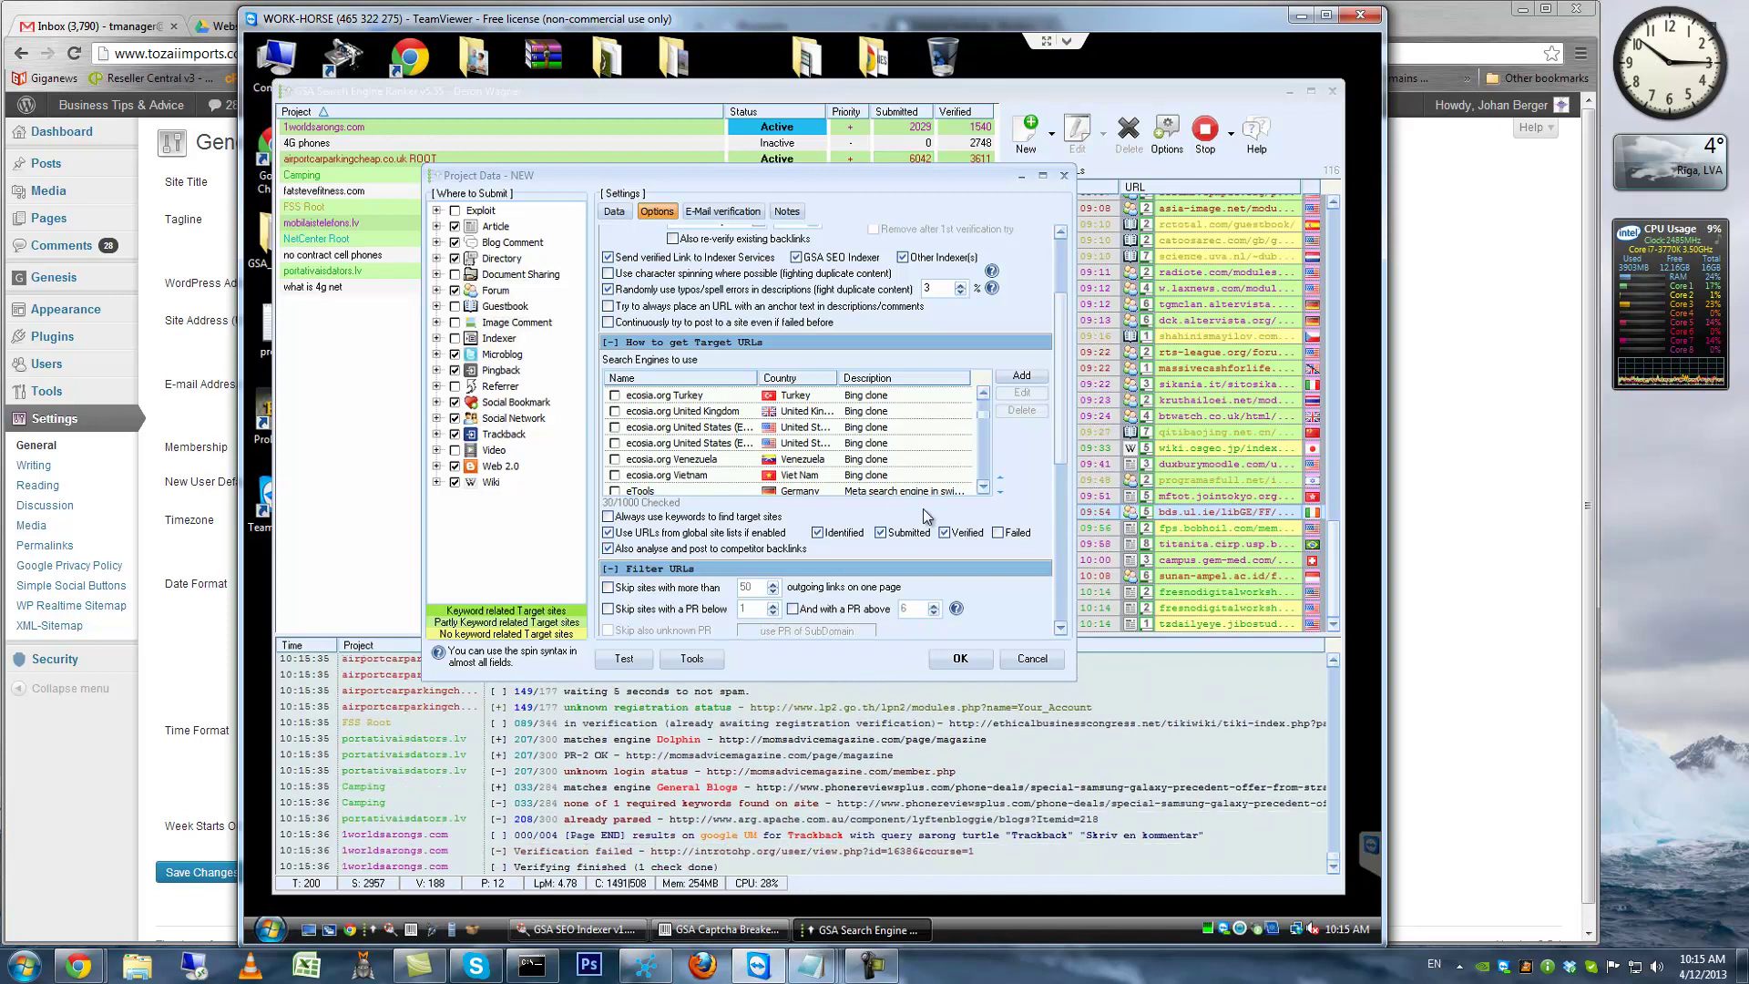
Uncheck the international Excite search engine
left_click(983, 487)
scroll(984, 492, "down", 3)
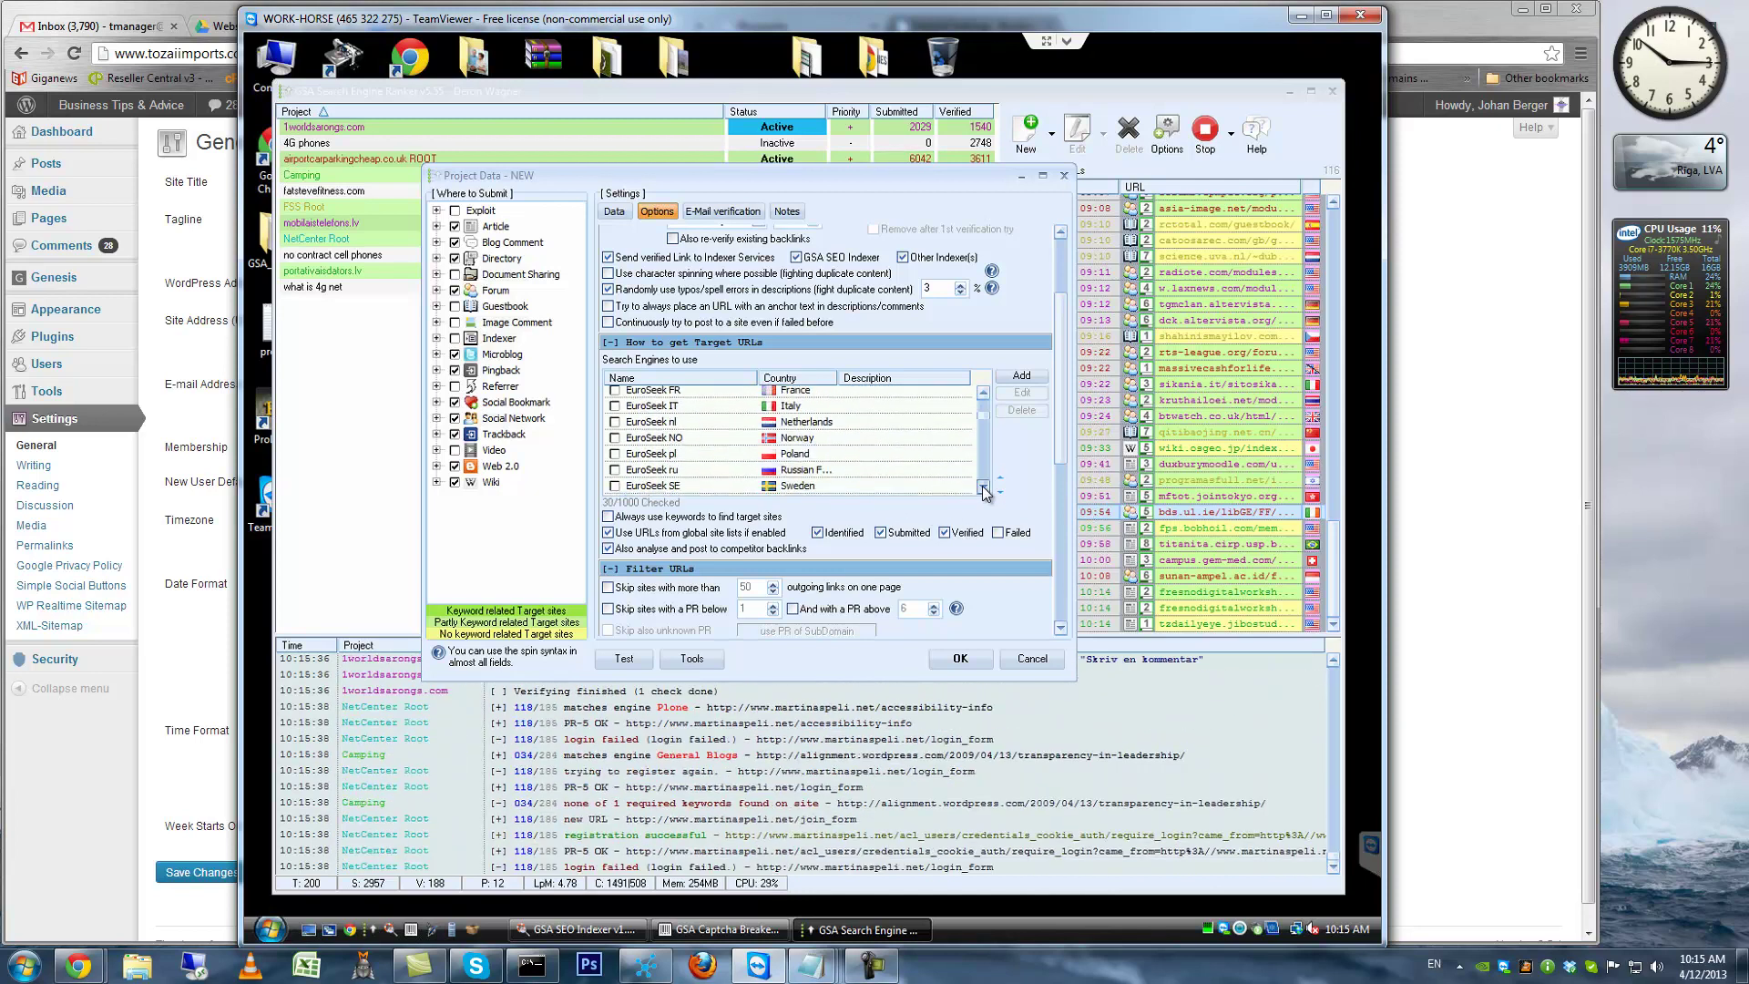
scroll(972, 402, "up", 1)
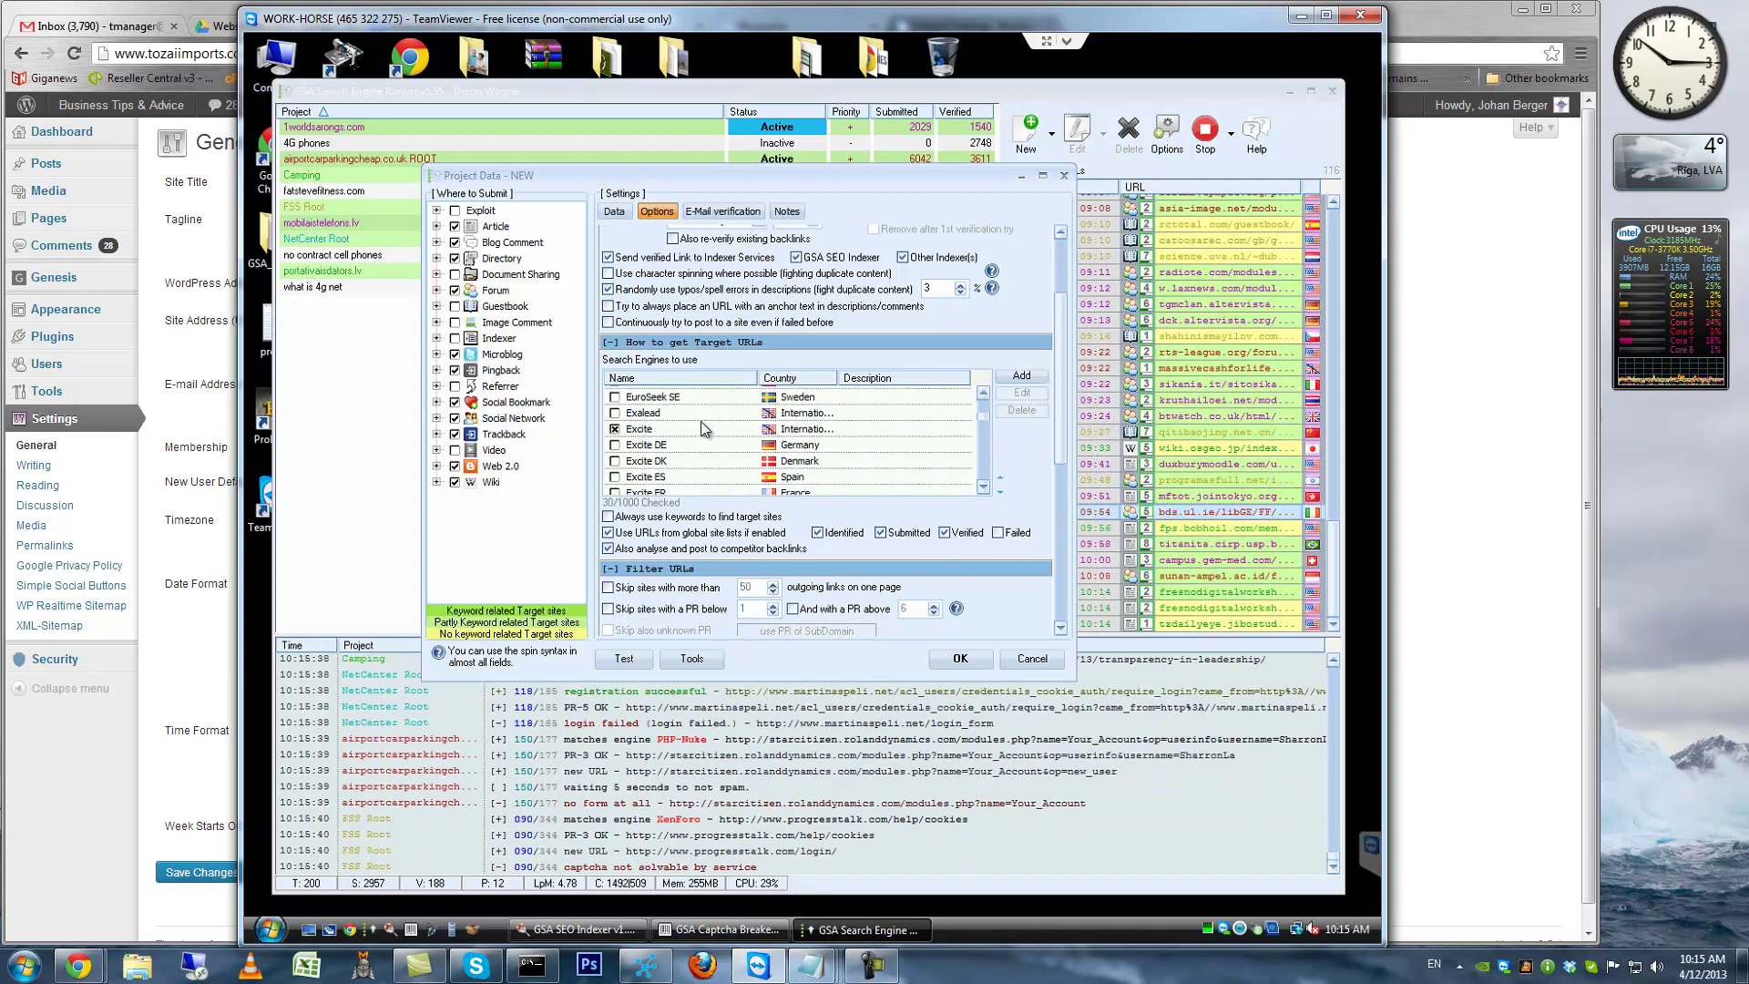
left_click(615, 429)
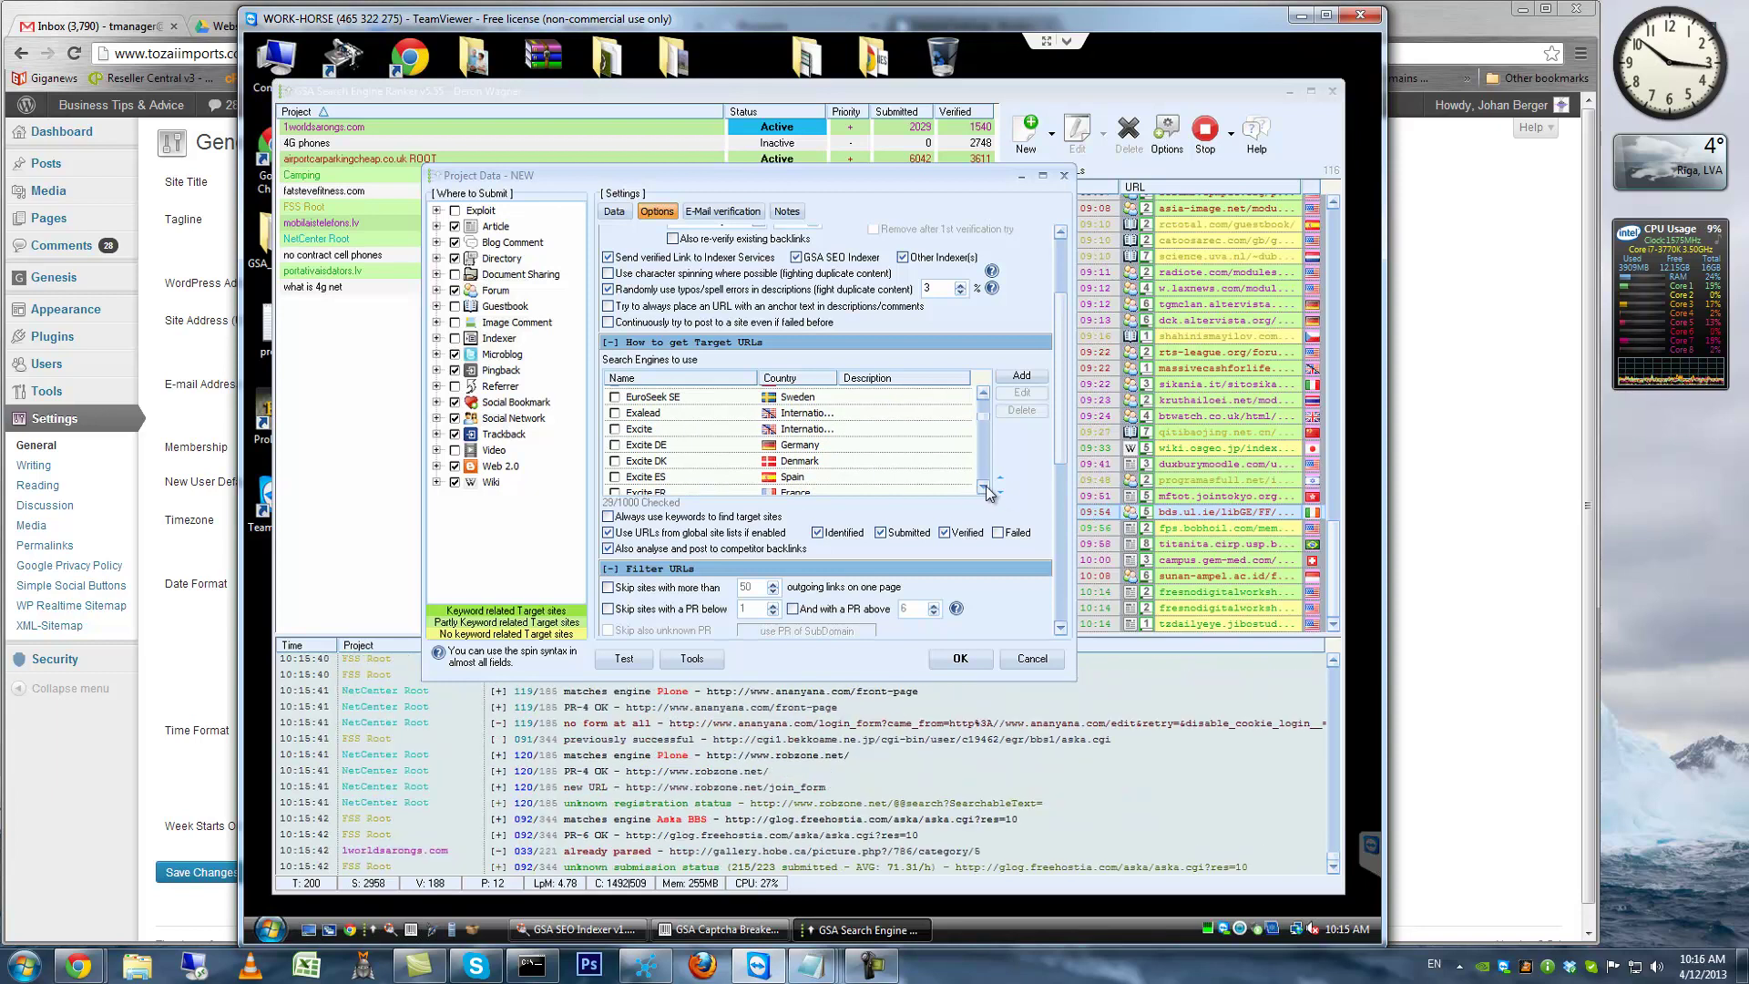
Review which Google, HotBot and info.com engines are selected in the search engine list
scroll(984, 492, "down", 5)
scroll(984, 492, "down", 4)
scroll(984, 492, "down", 4)
scroll(984, 492, "down", 4)
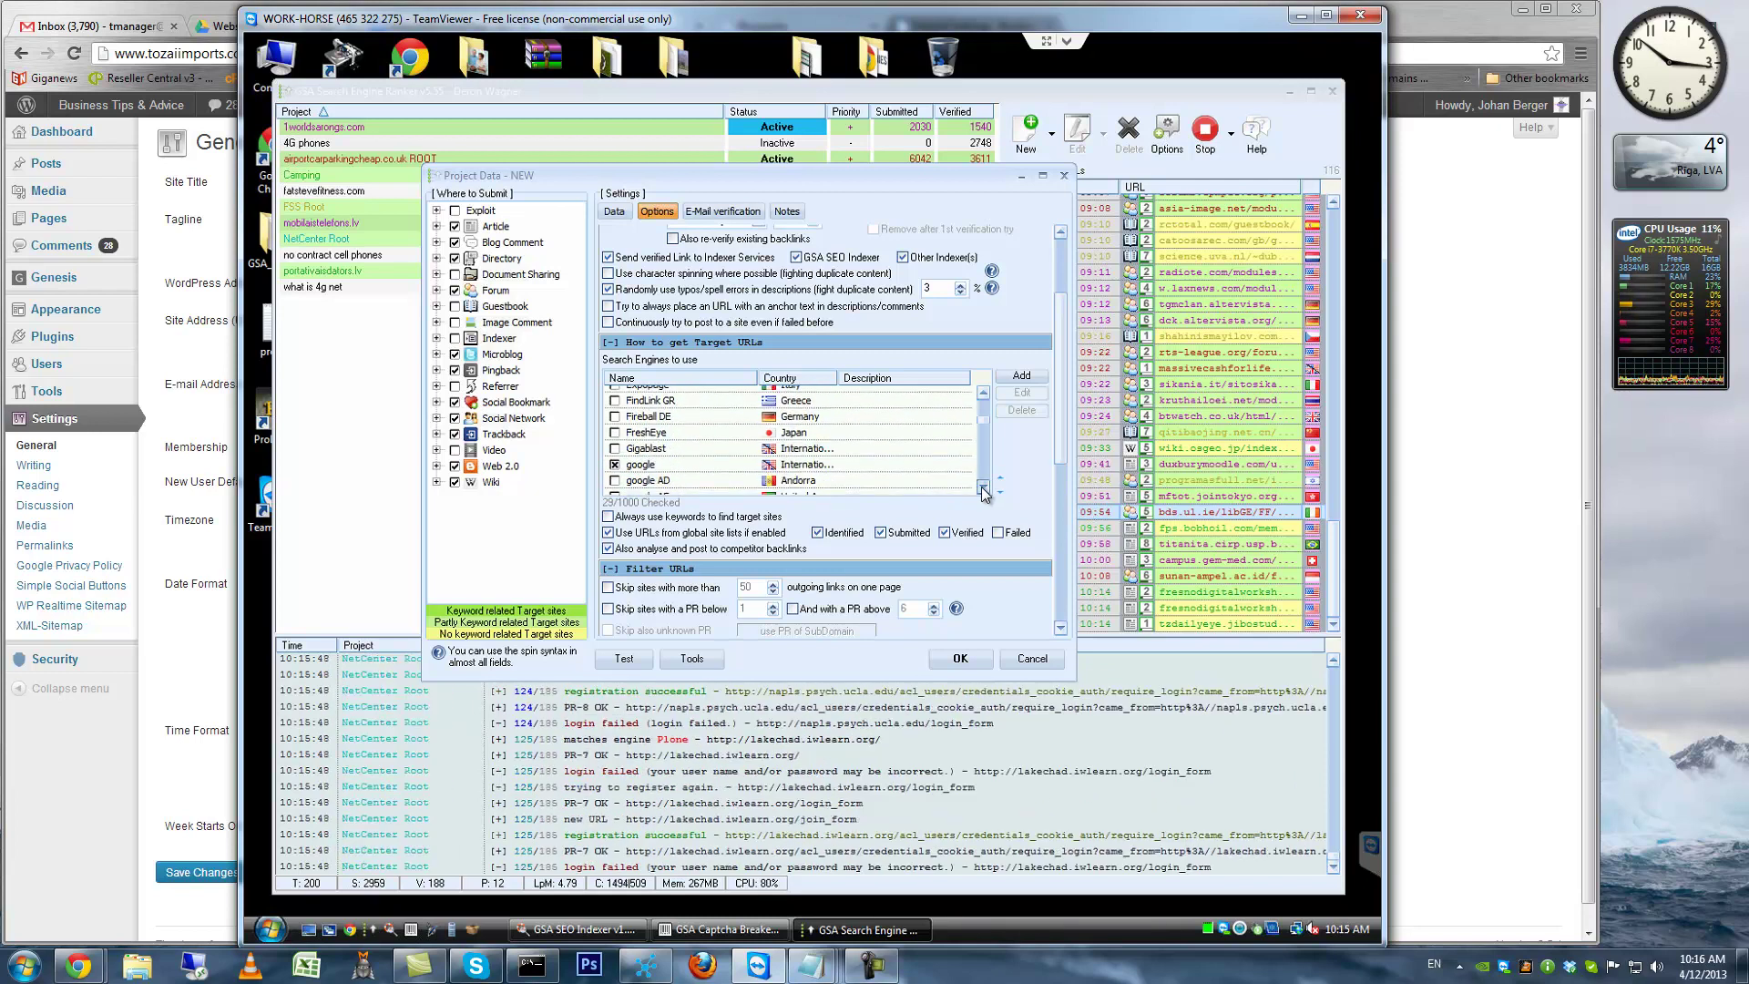
scroll(984, 398, "up", 2)
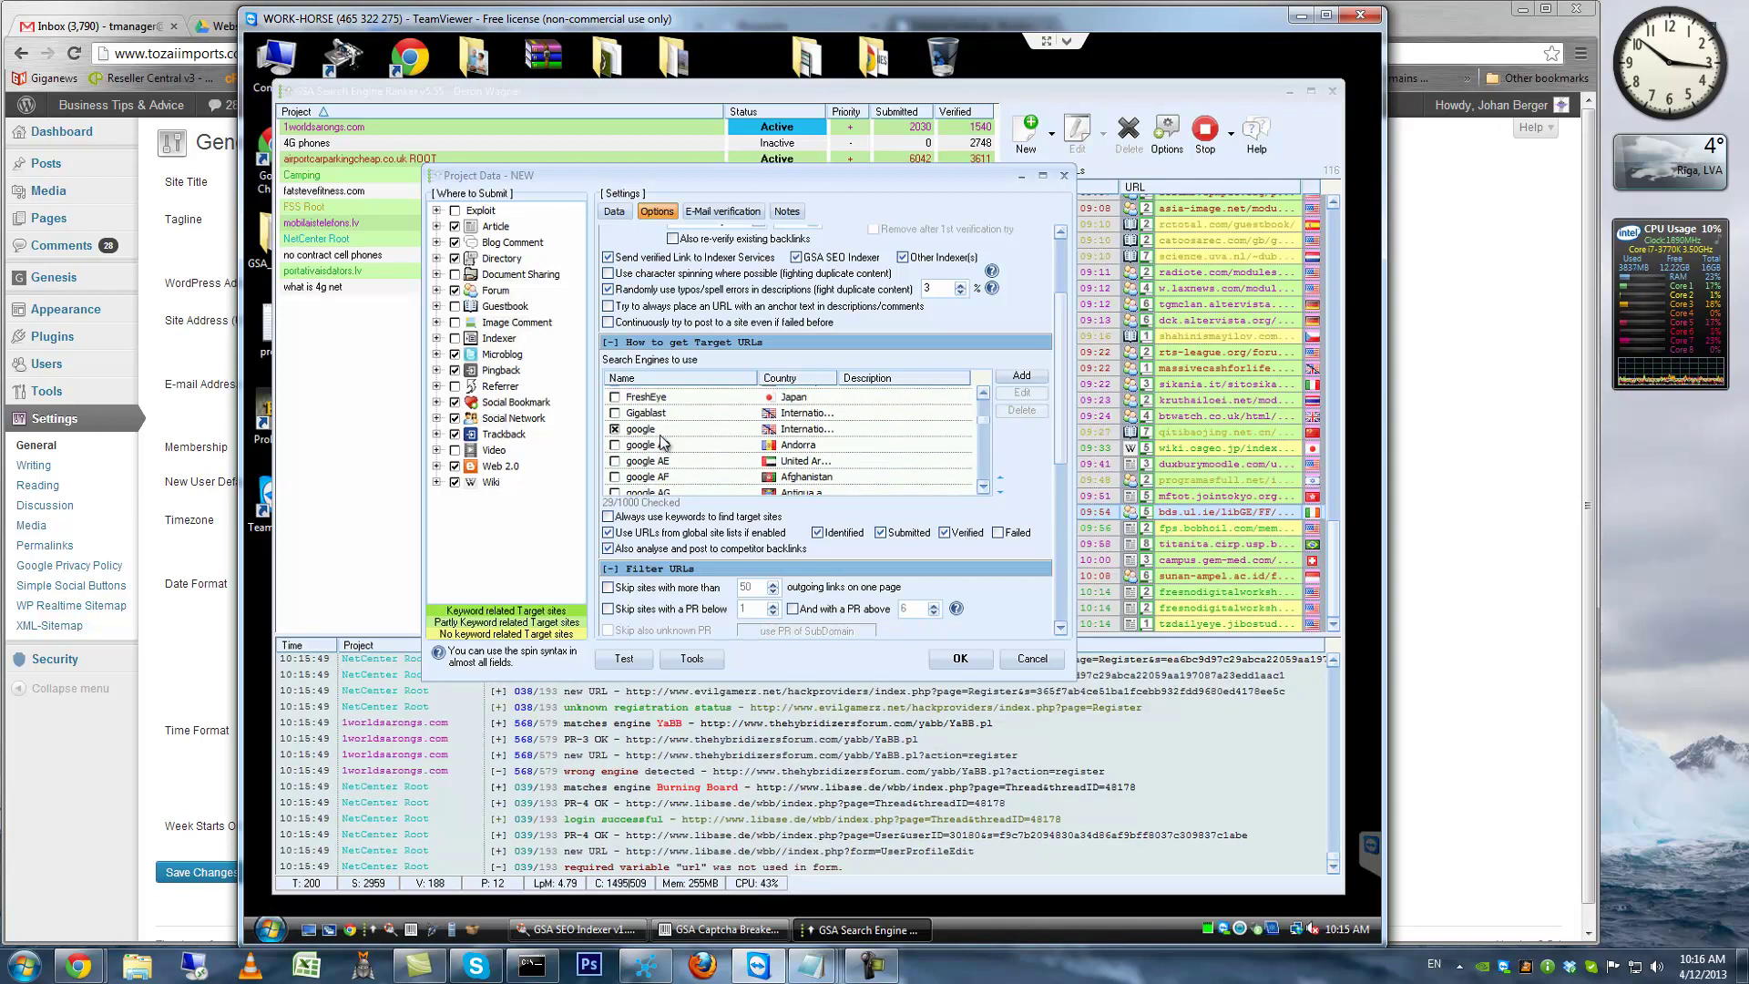
scroll(984, 487, "down", 4)
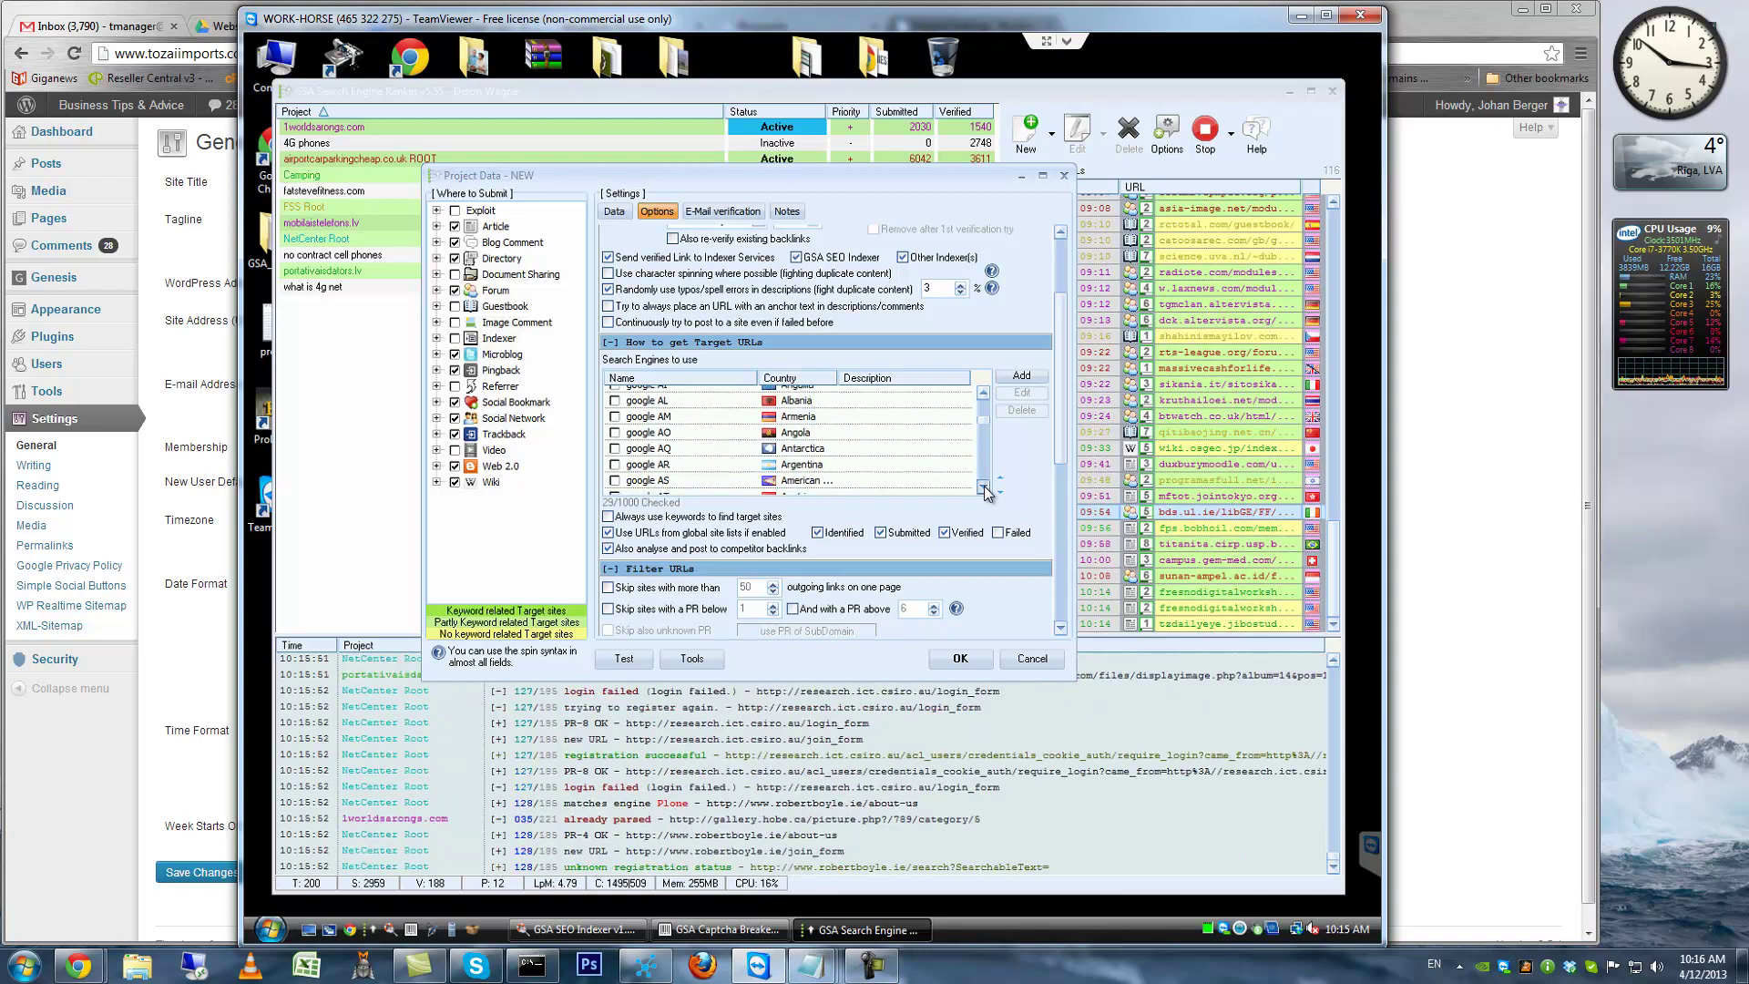
scroll(984, 485, "down", 8)
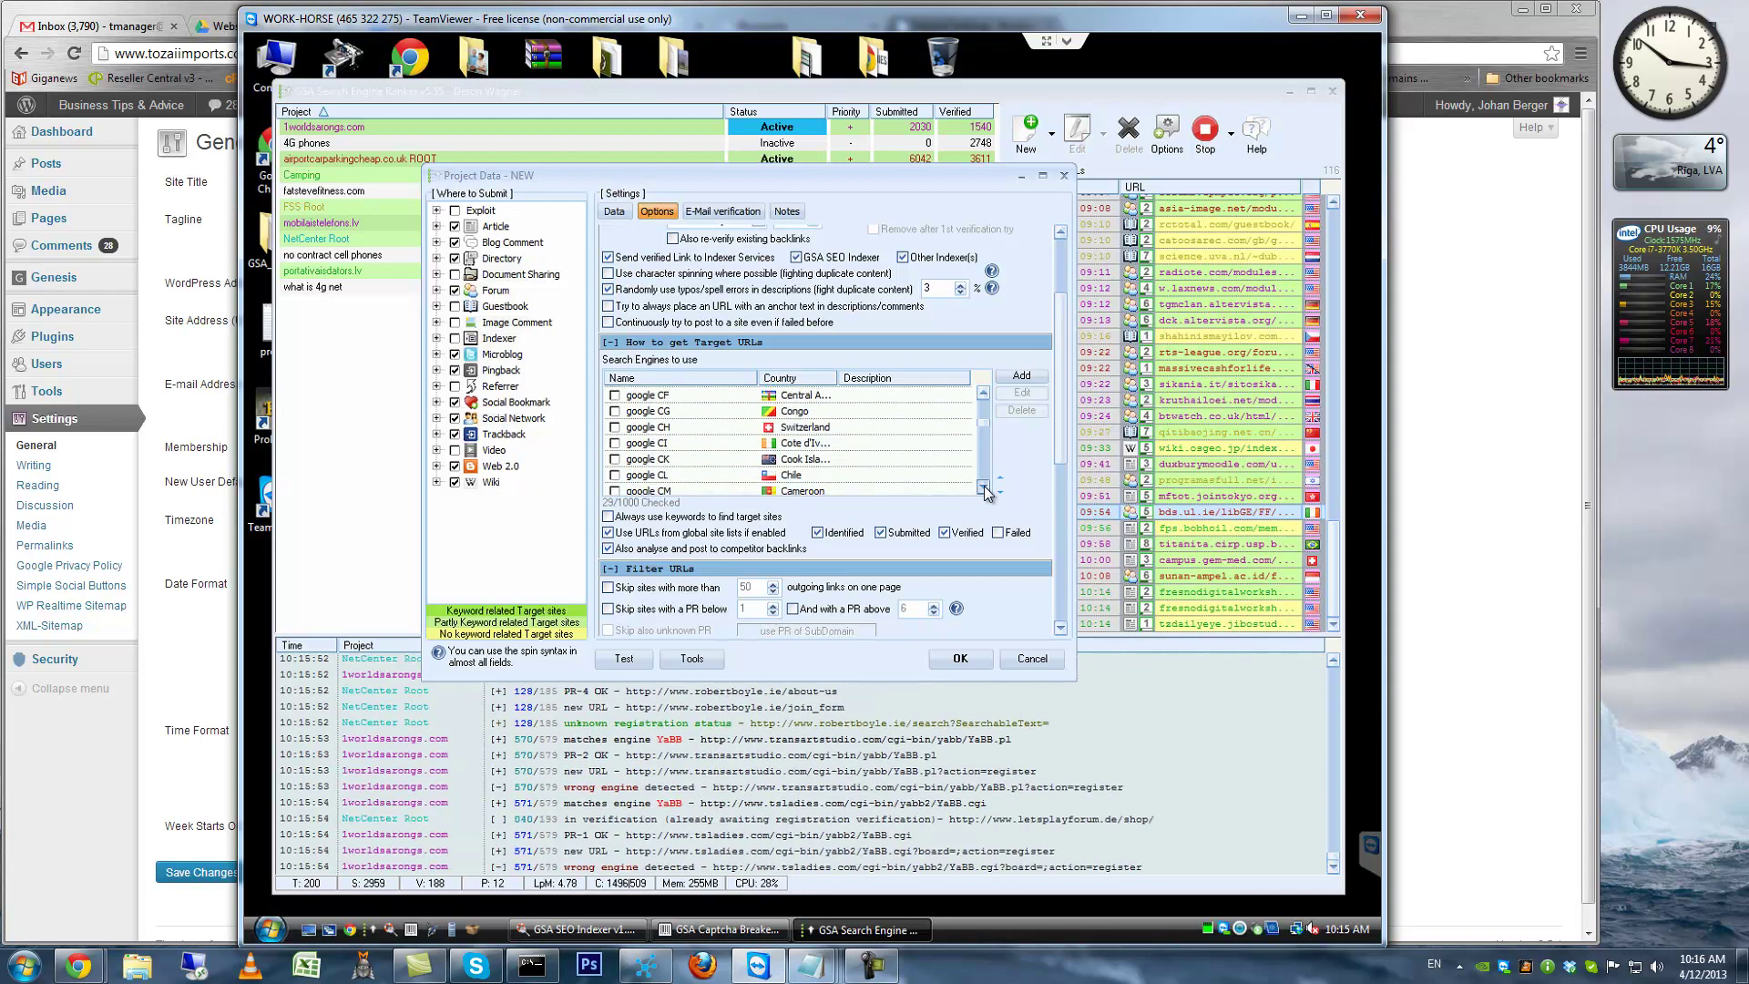
scroll(984, 485, "down", 10)
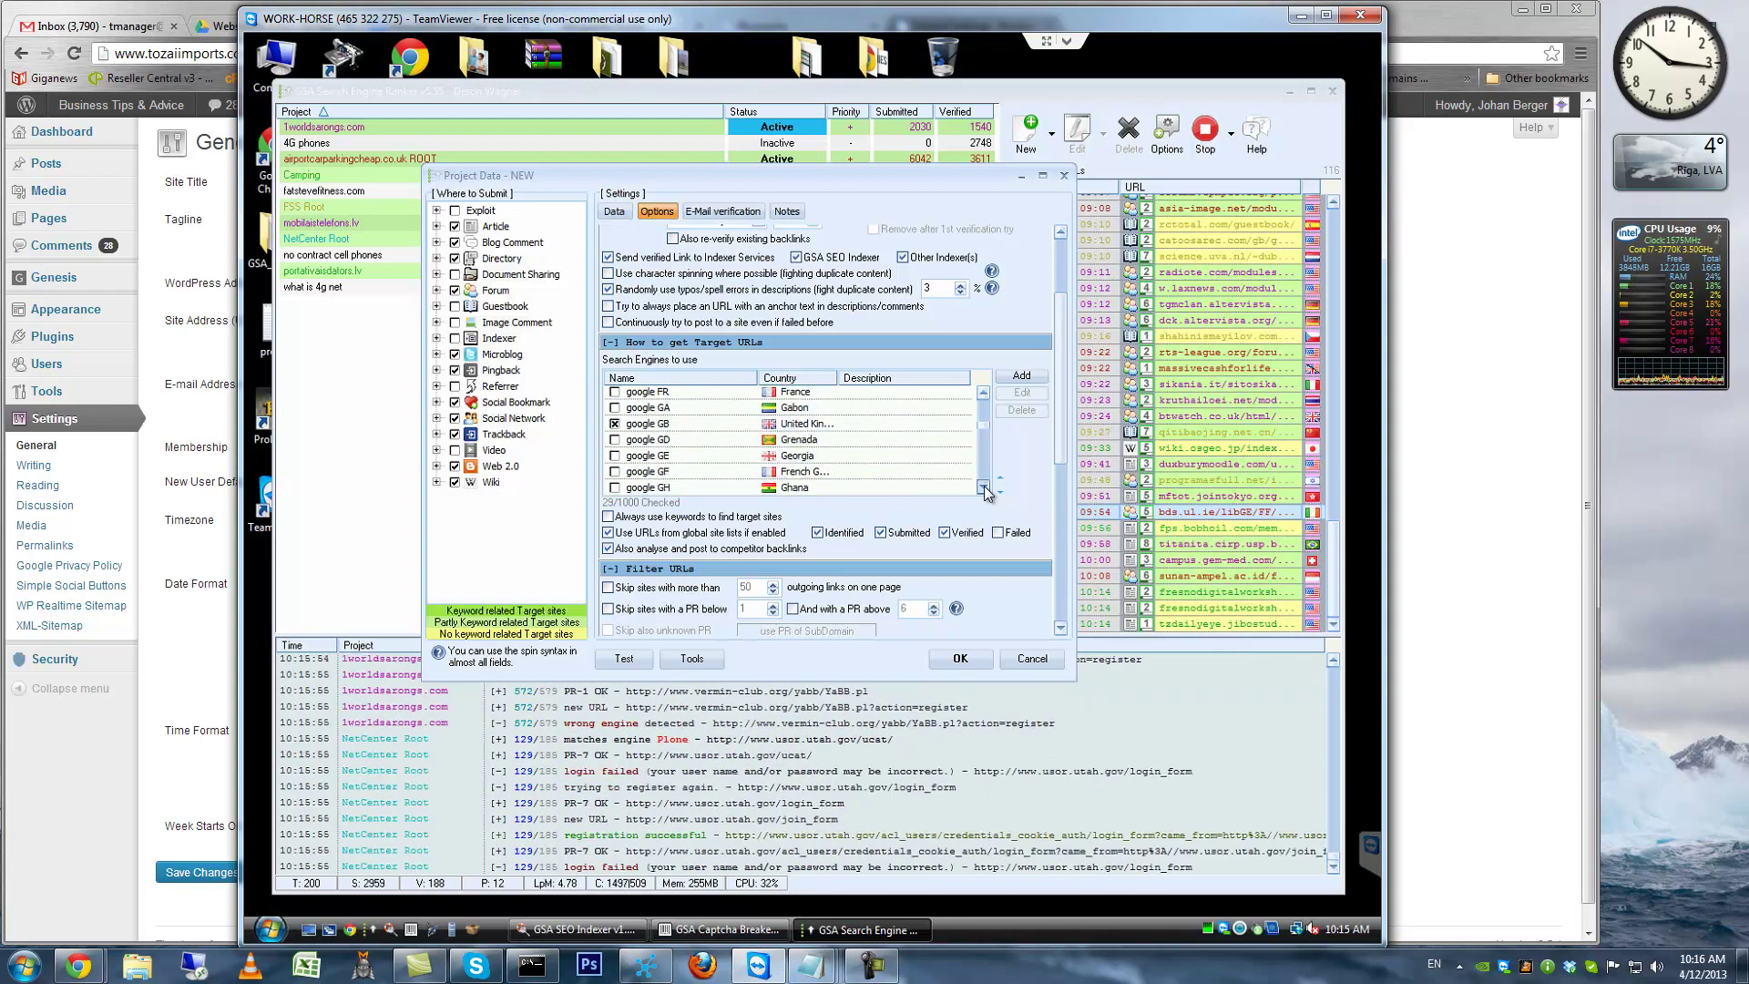
scroll(984, 485, "down", 9)
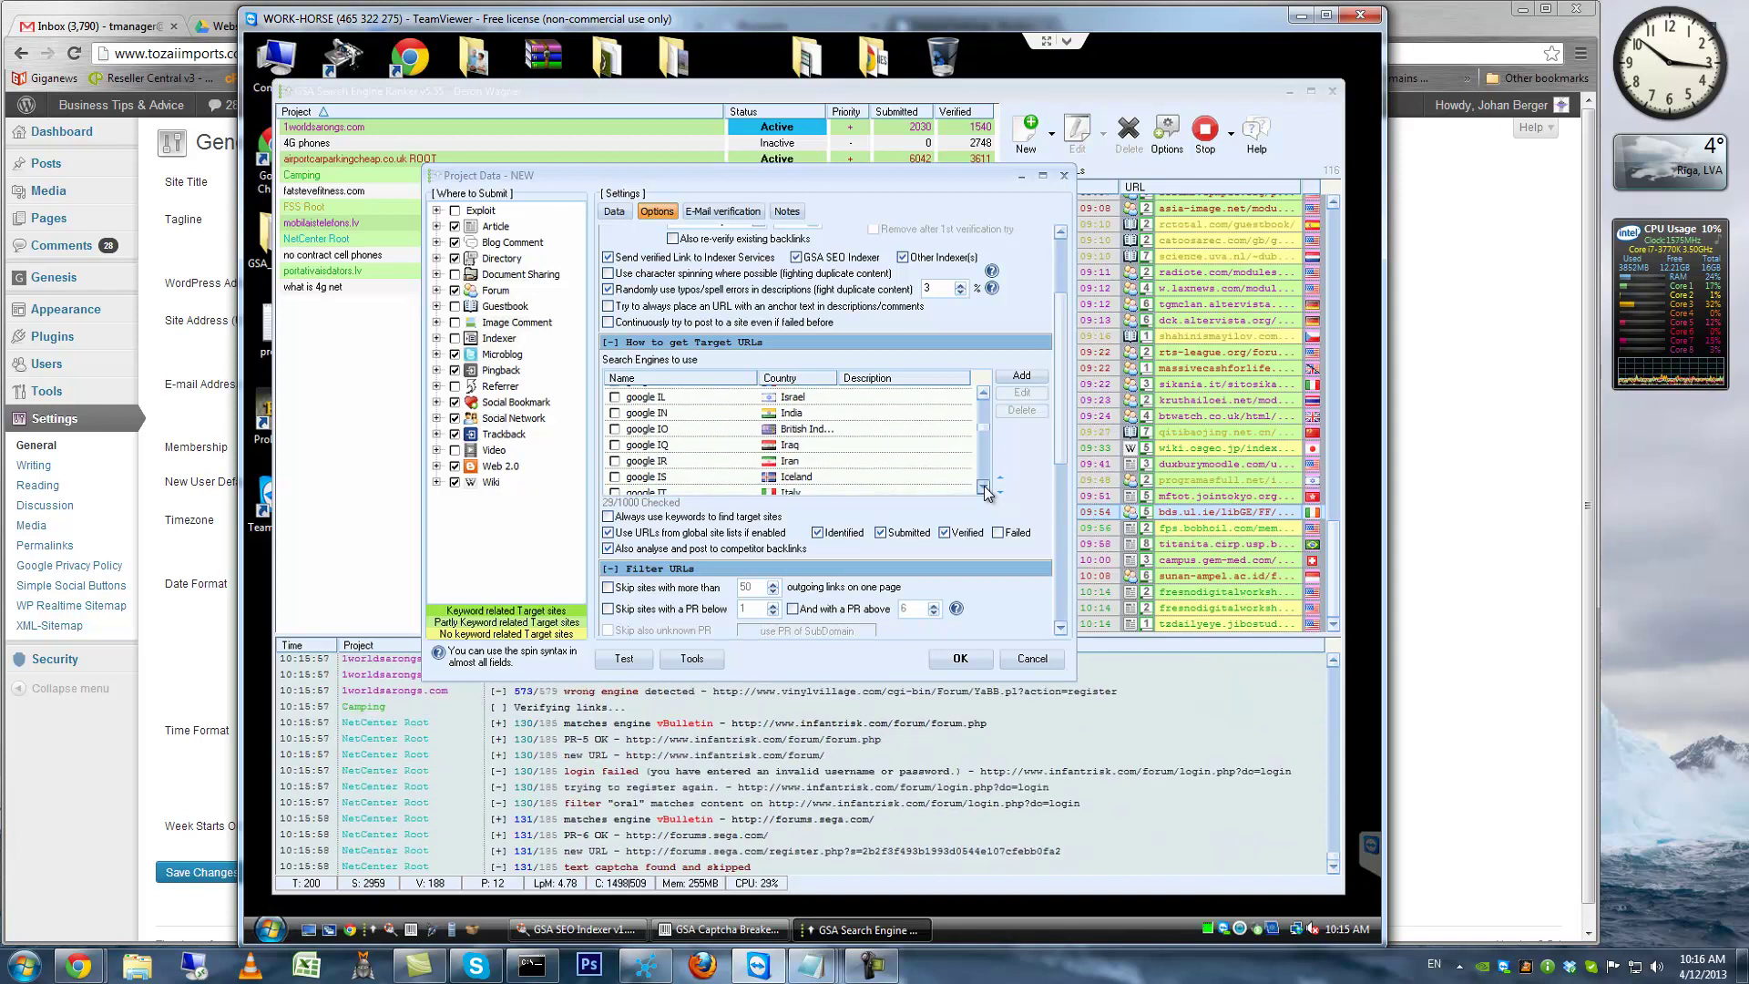
scroll(984, 485, "down", 11)
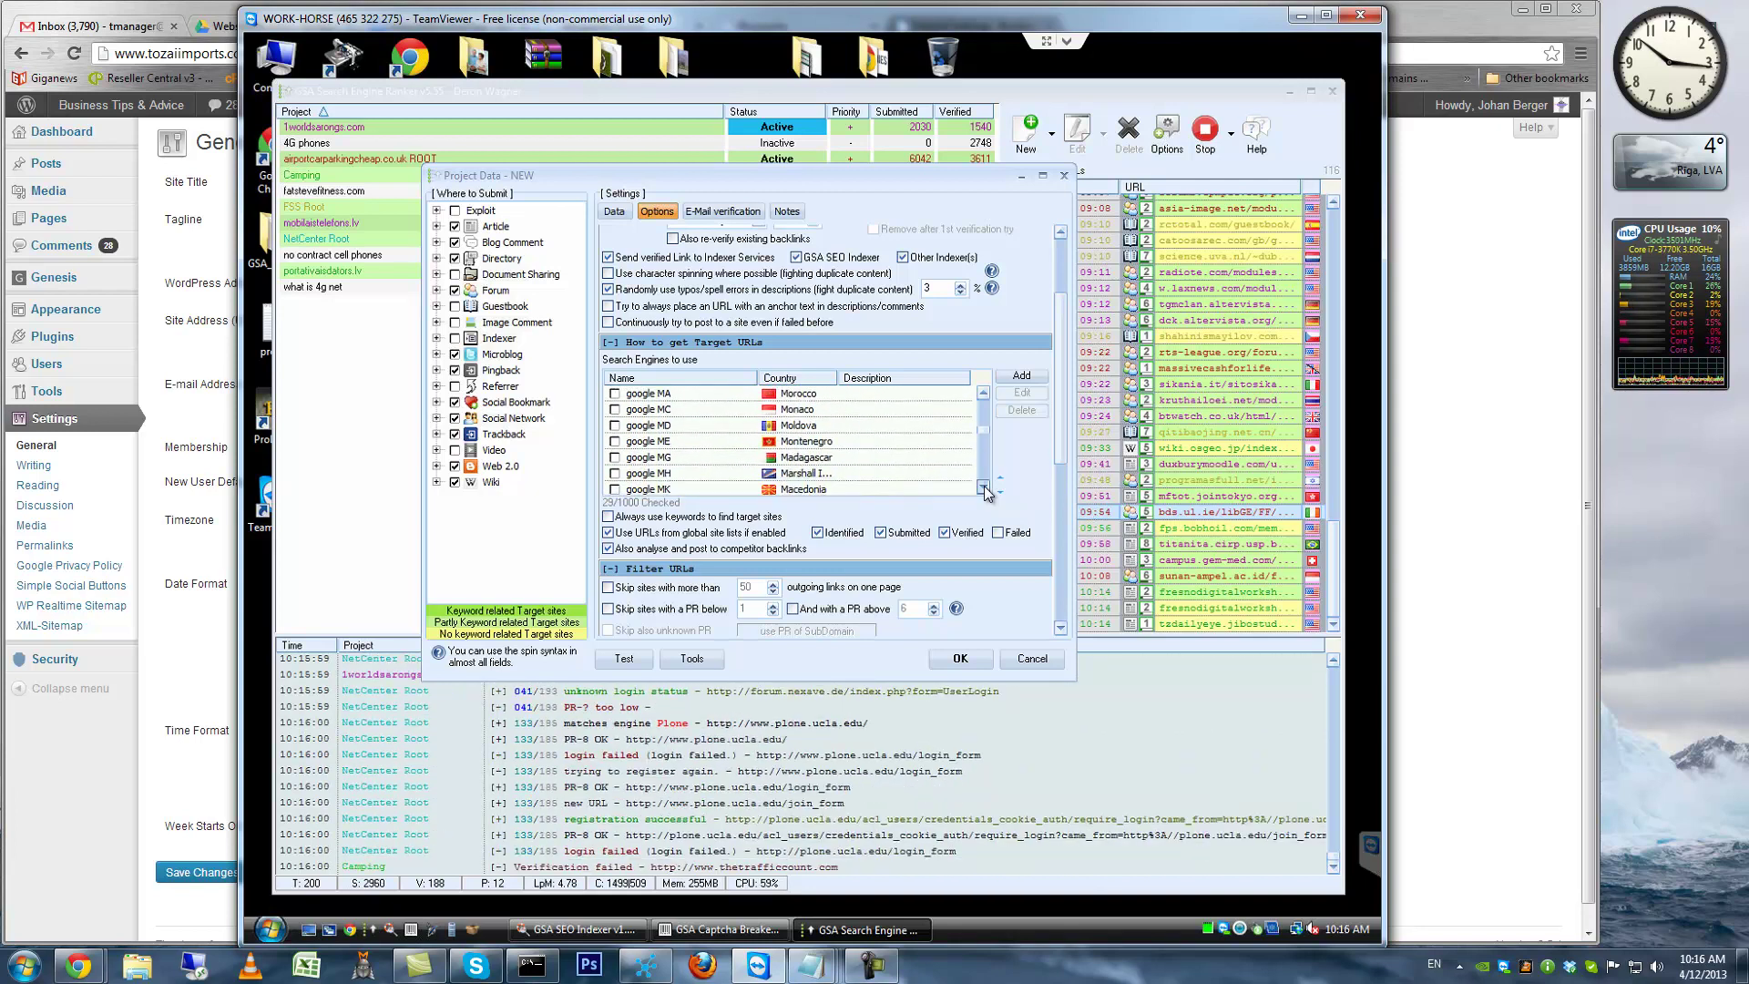
scroll(984, 485, "down", 8)
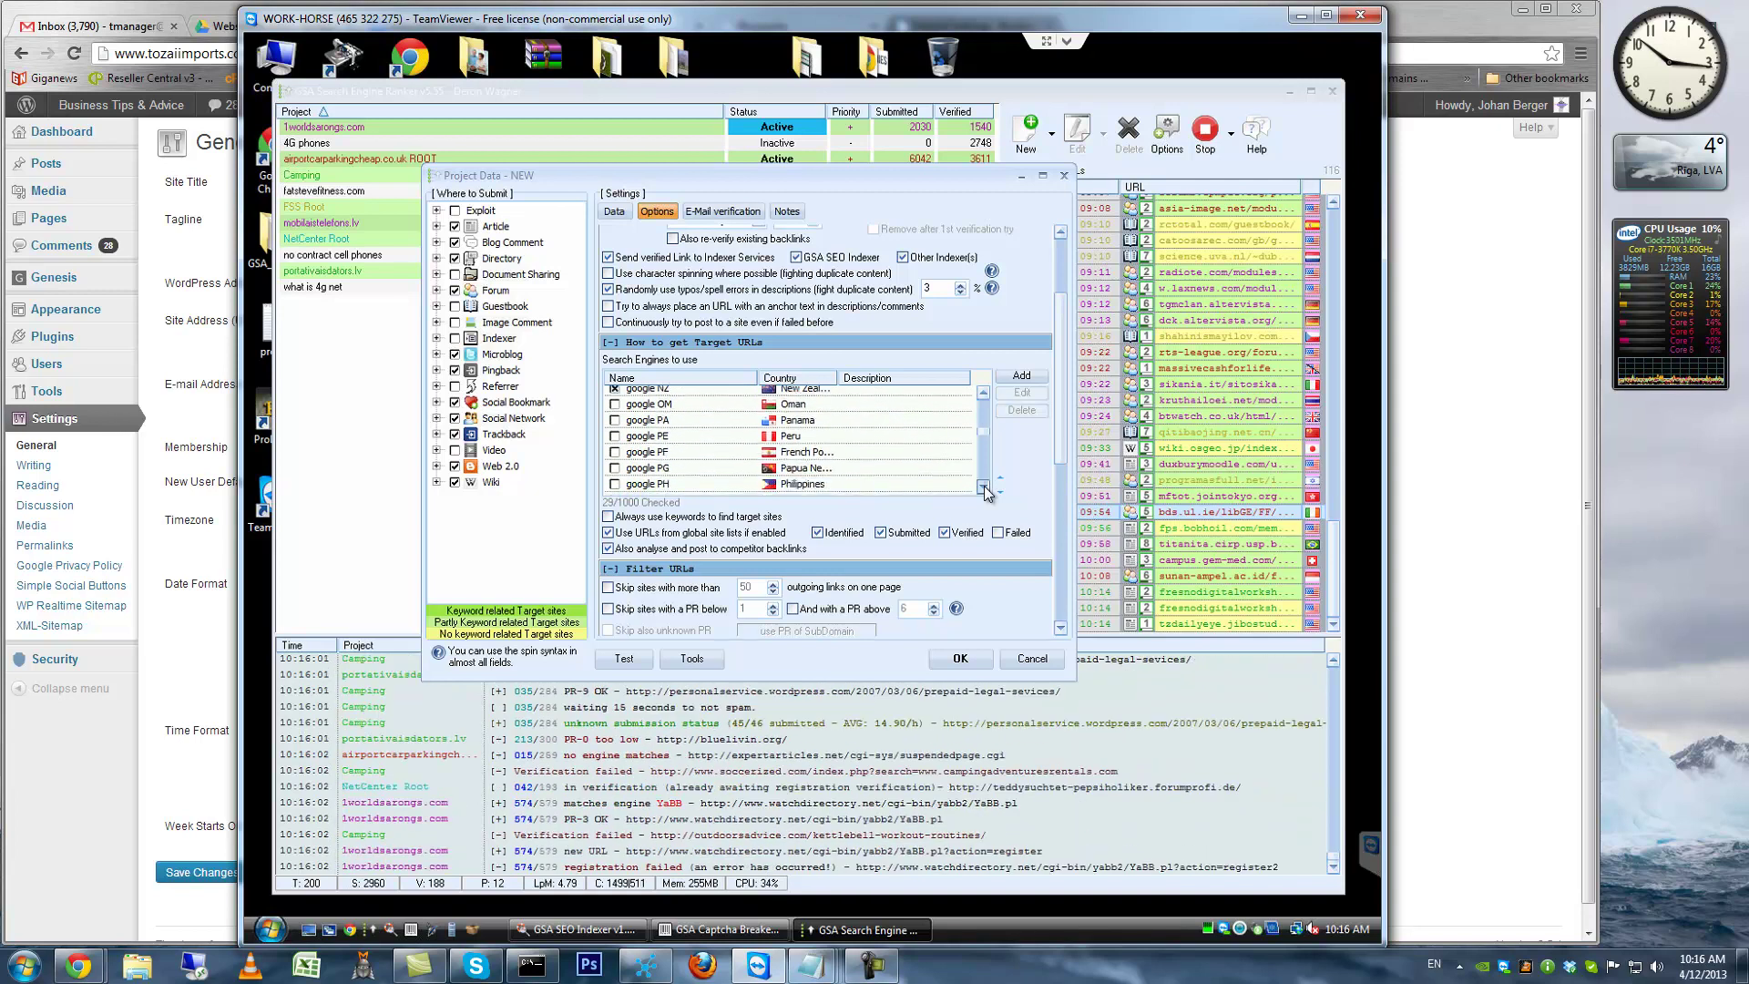
scroll(984, 485, "down", 10)
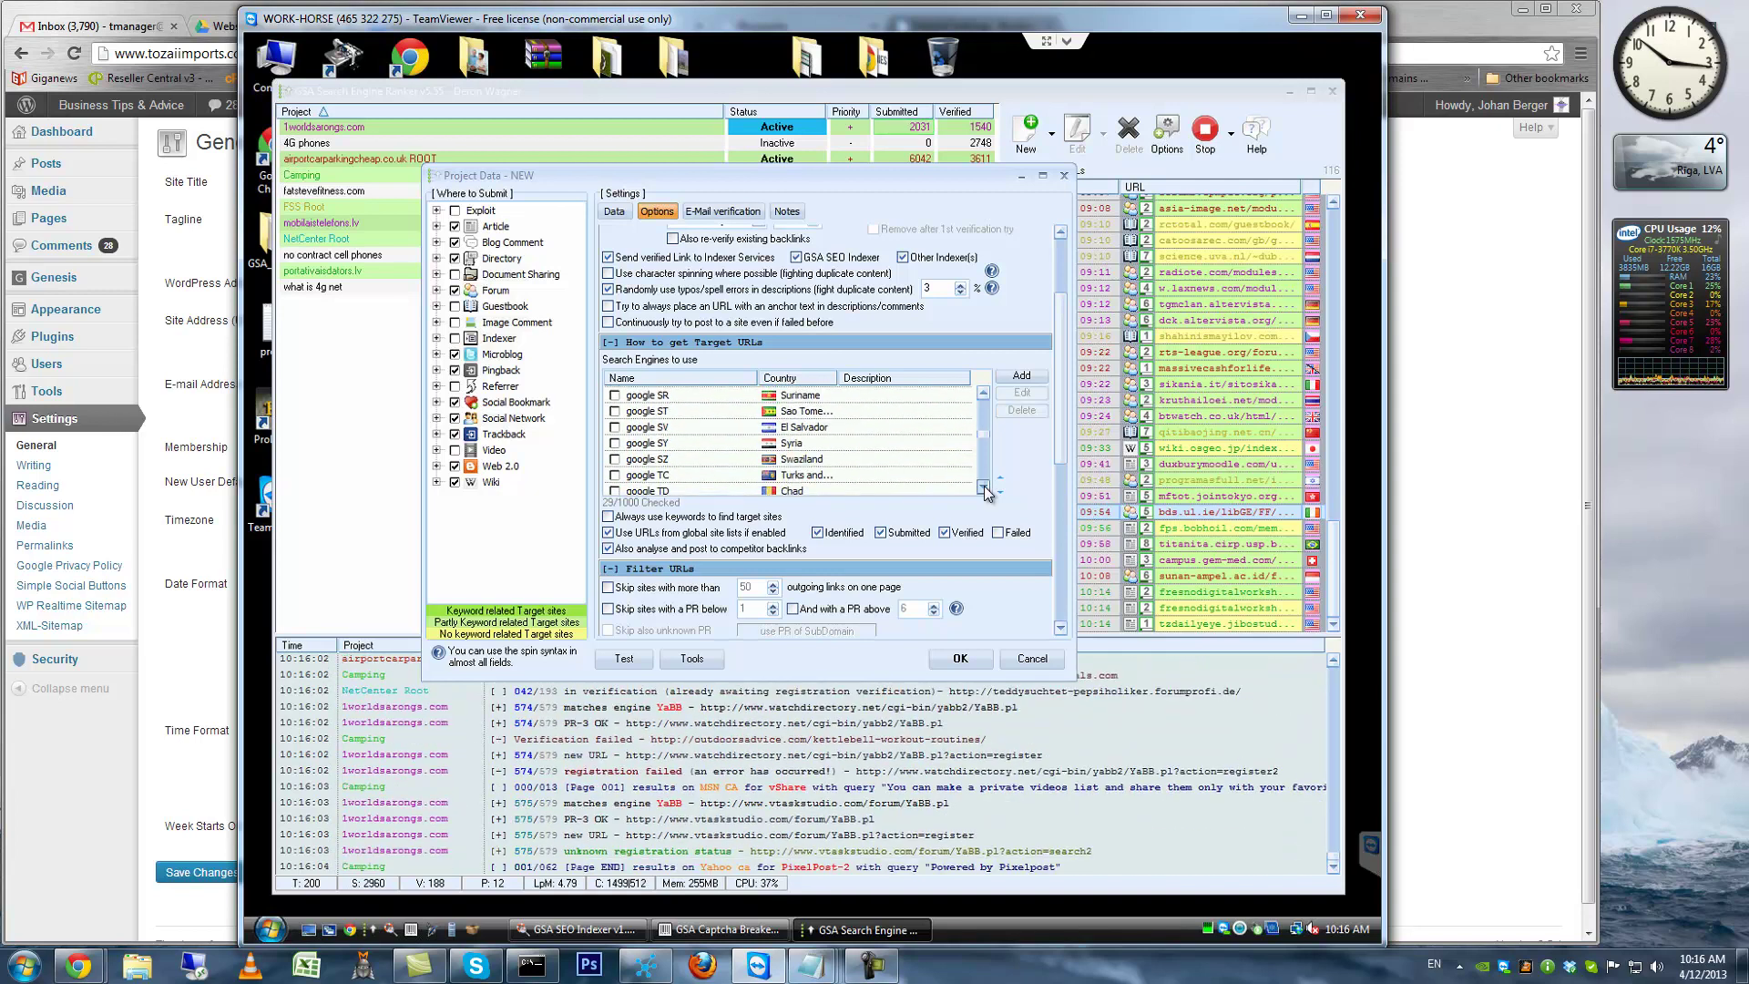
scroll(984, 485, "down", 9)
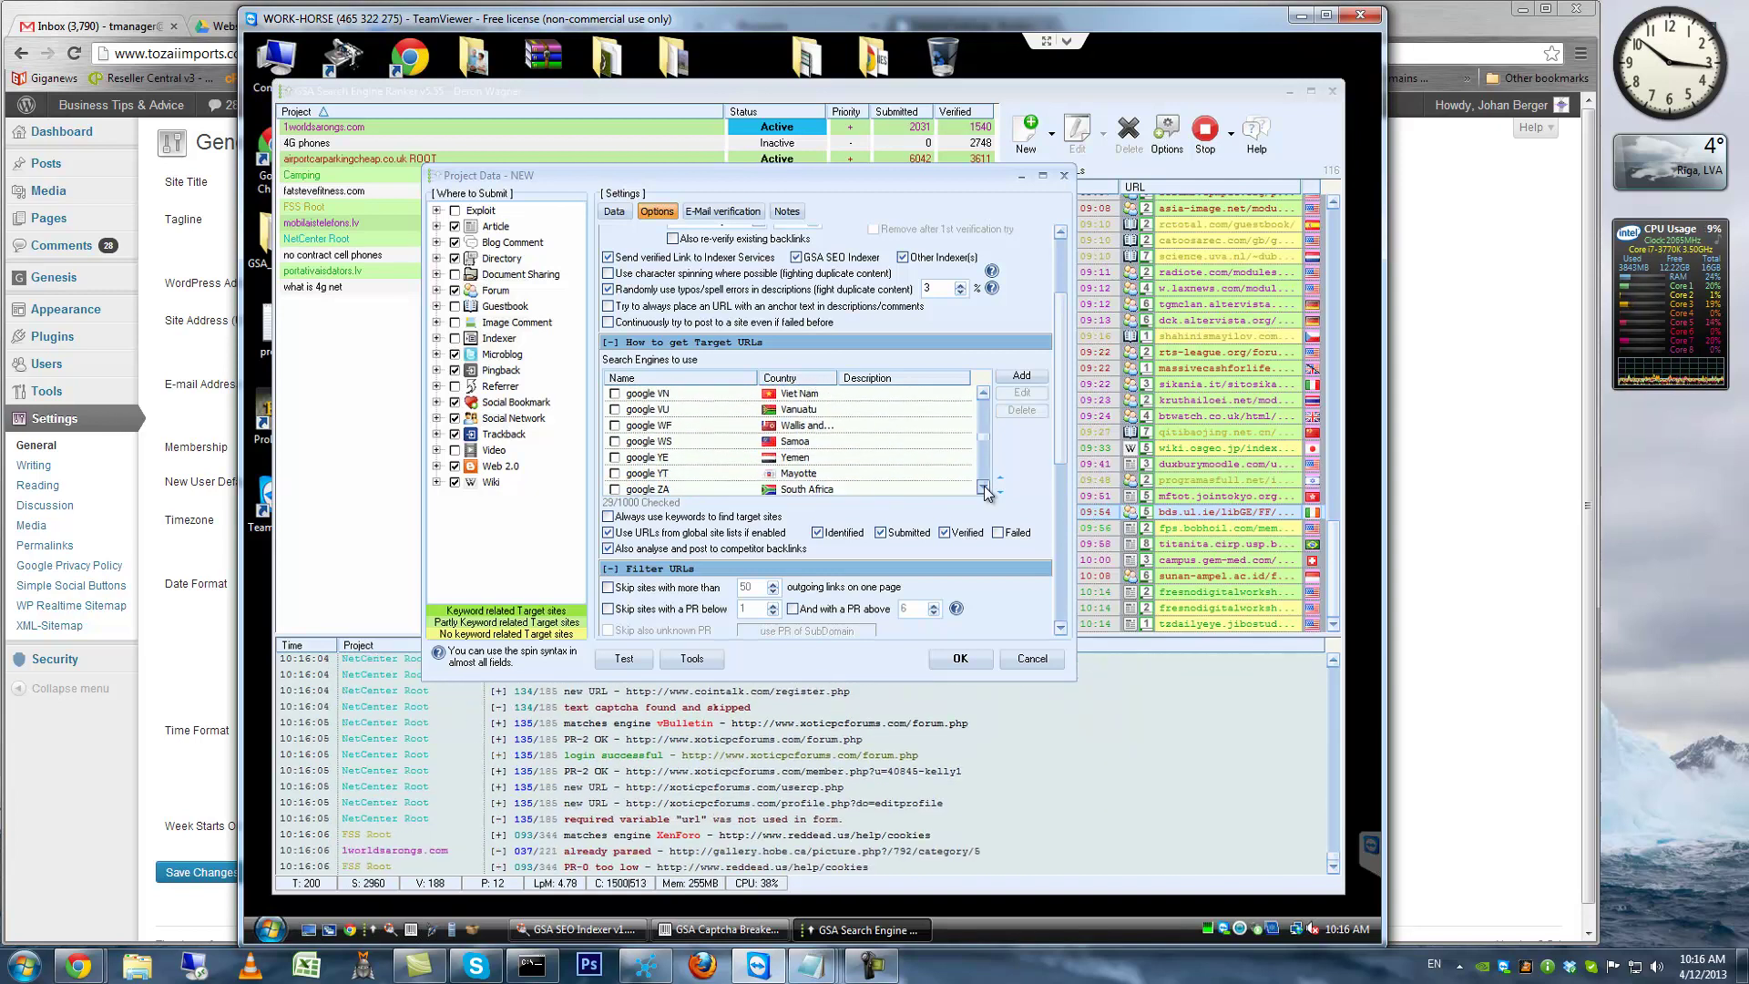
scroll(984, 485, "down", 2)
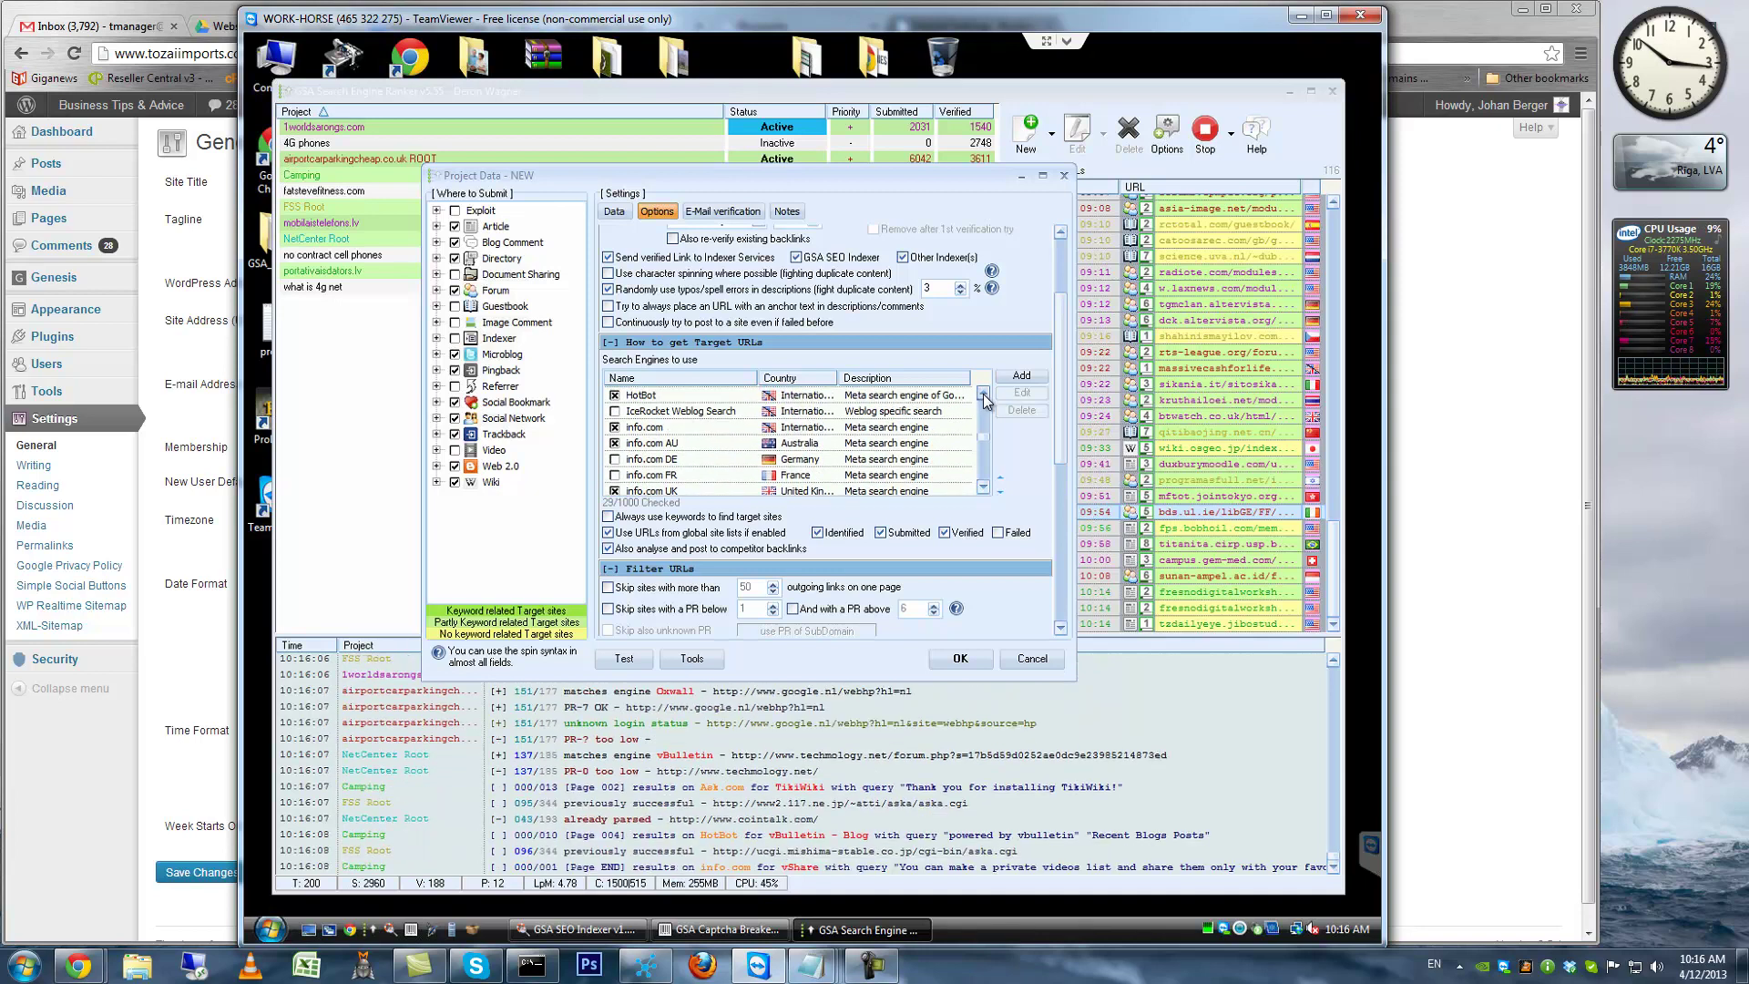
left_click(985, 391)
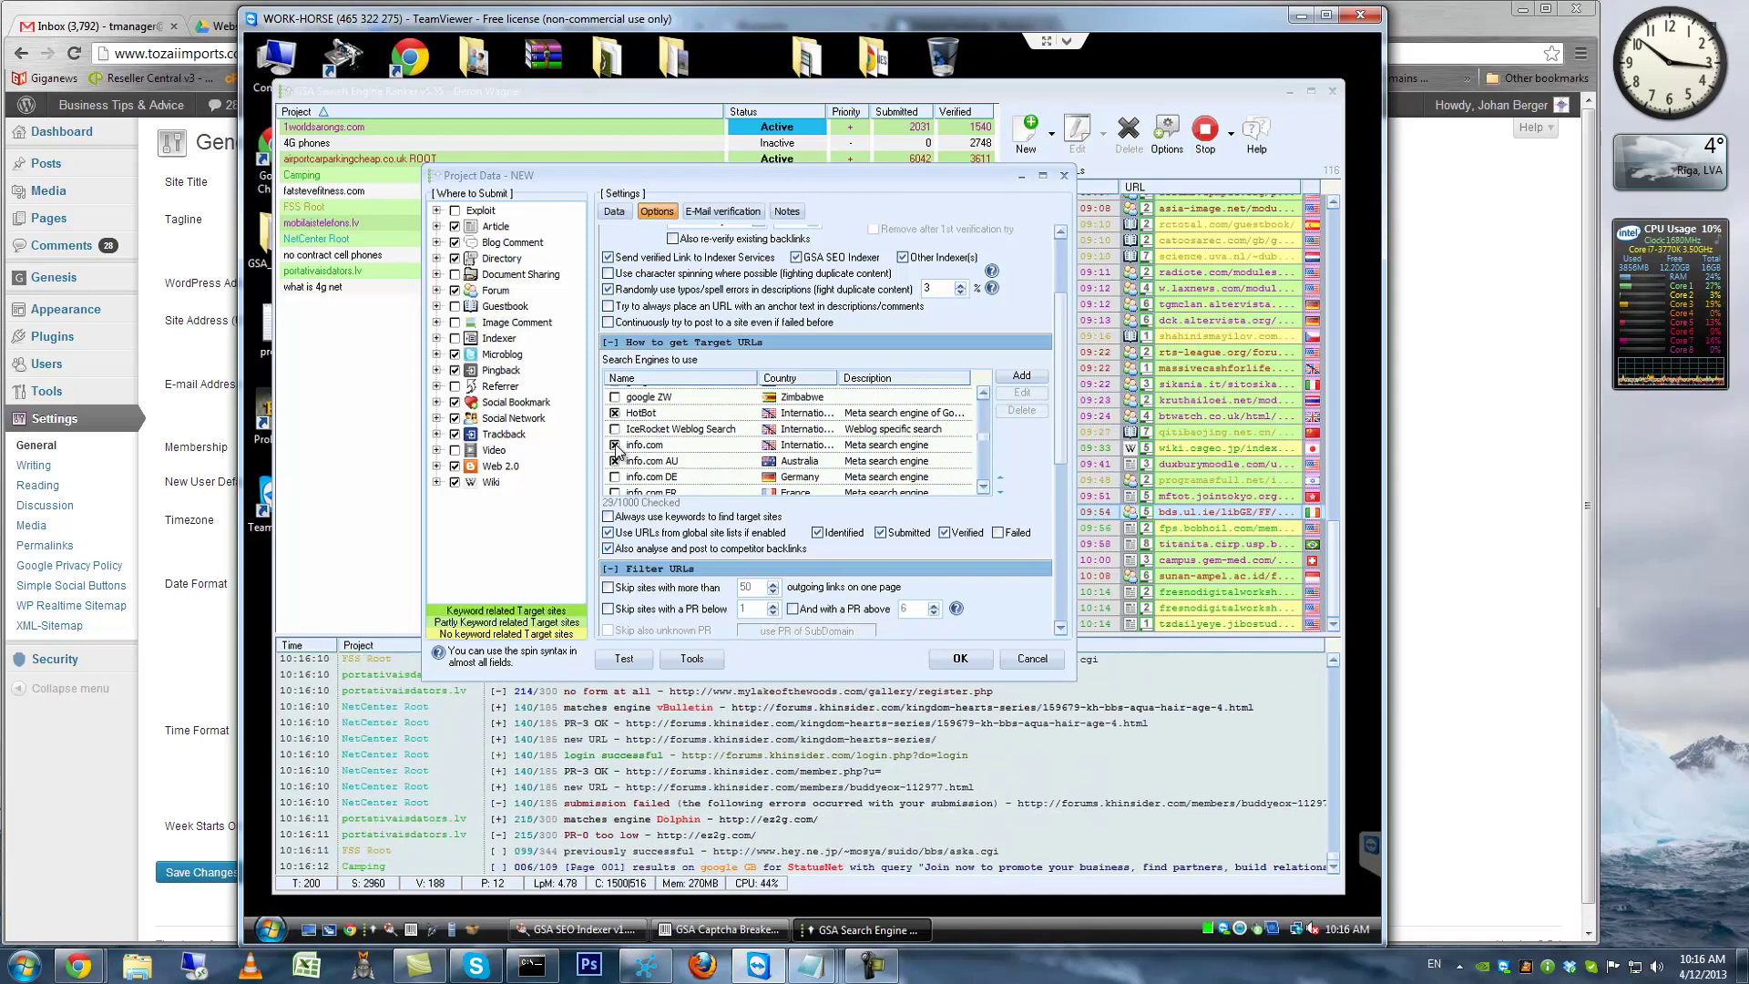
Uncheck the Lexxe engine, described as a Google Search API clone
scroll(986, 492, "down", 10)
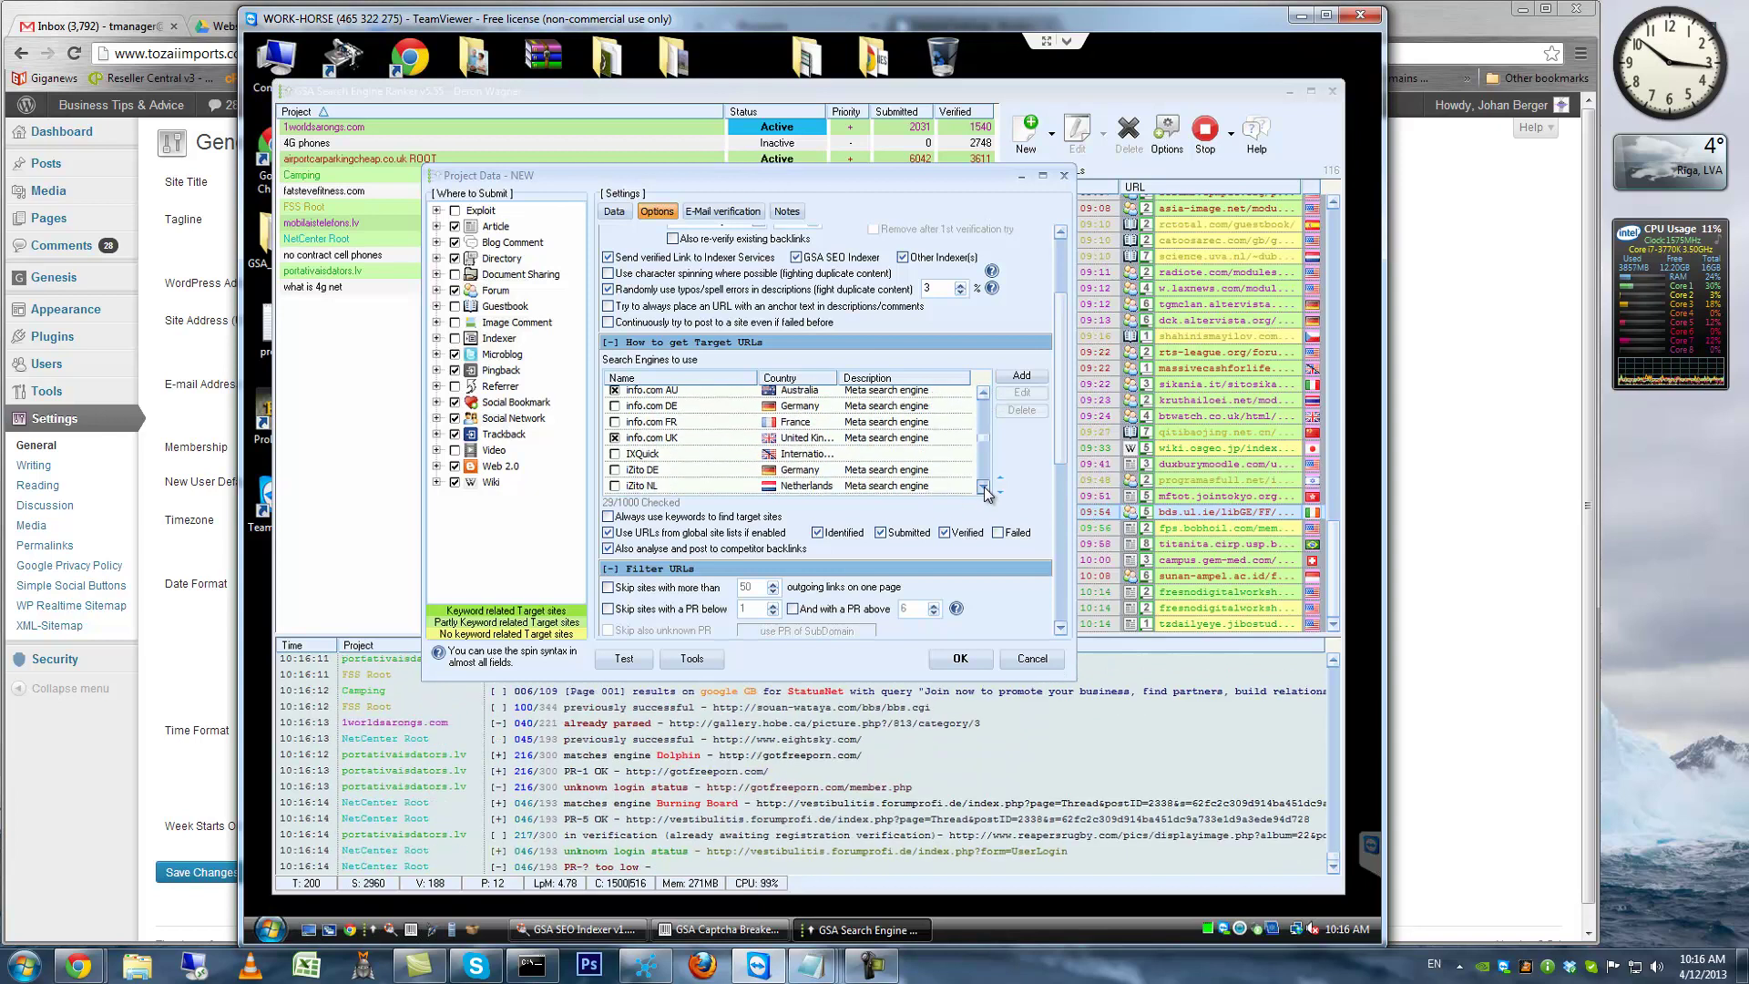
left_click(984, 392)
left_click(984, 392)
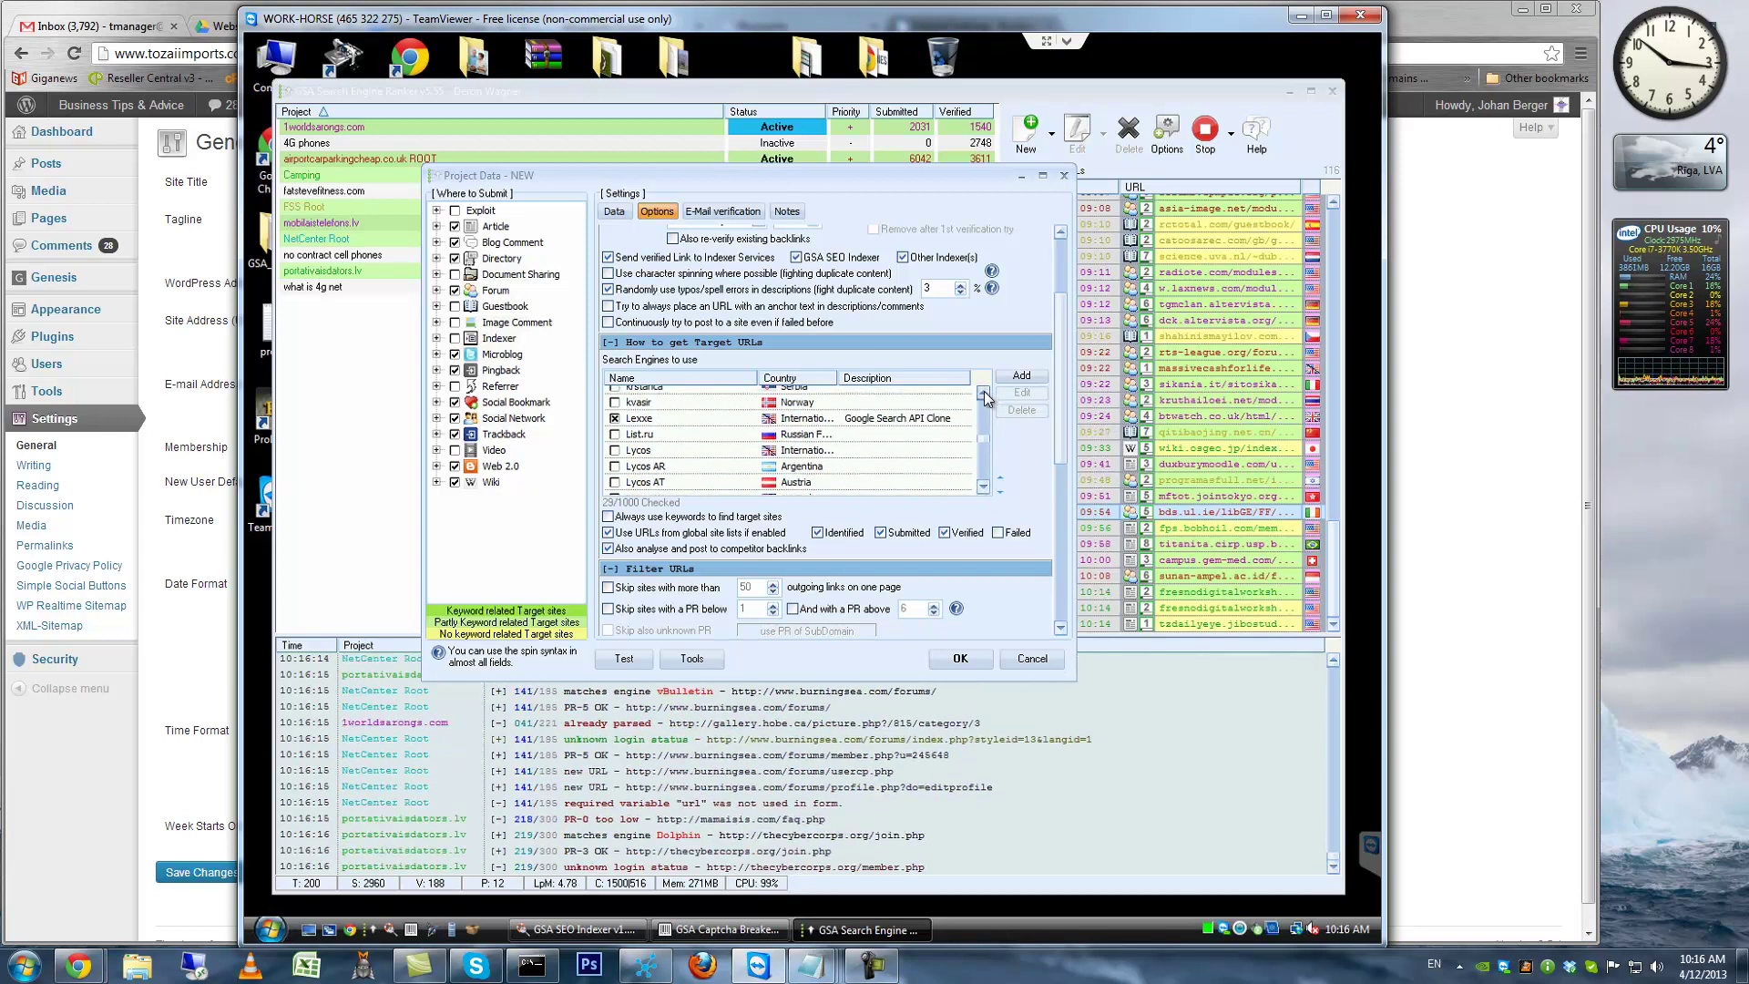
left_click(615, 419)
left_click(615, 419)
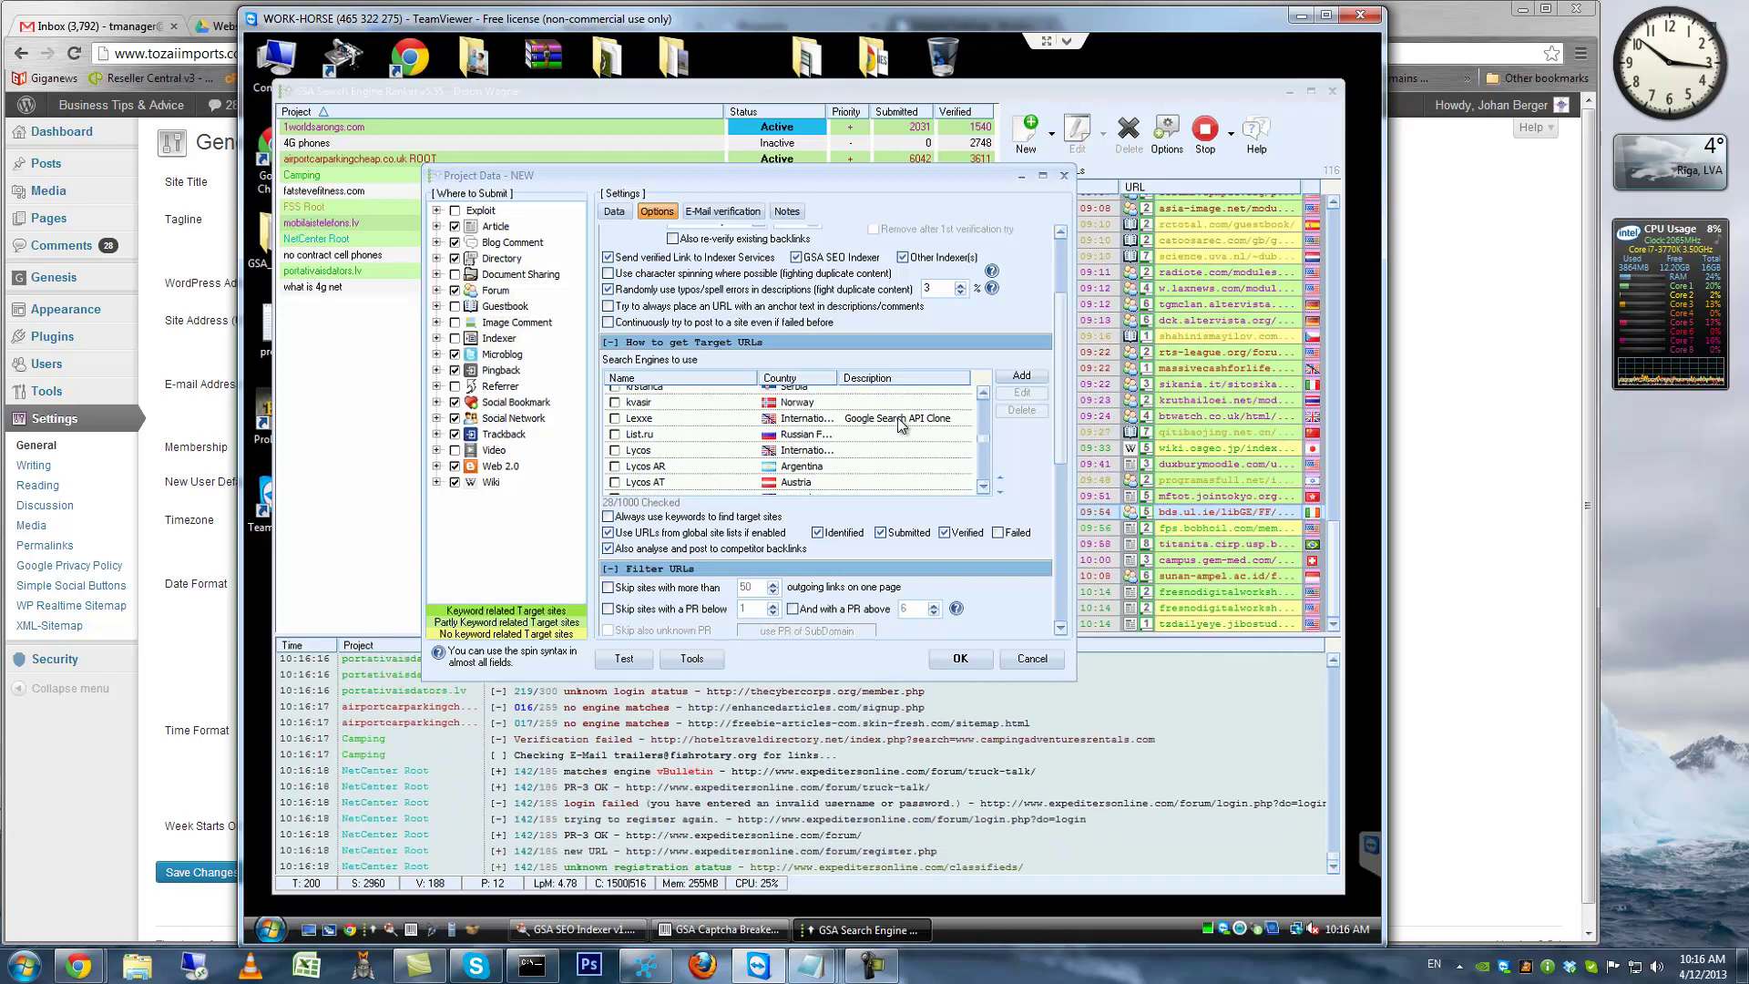
Uncheck the sky.com engine, described as a Google Search API clone, in the search engine list
scroll(985, 490, "down", 3)
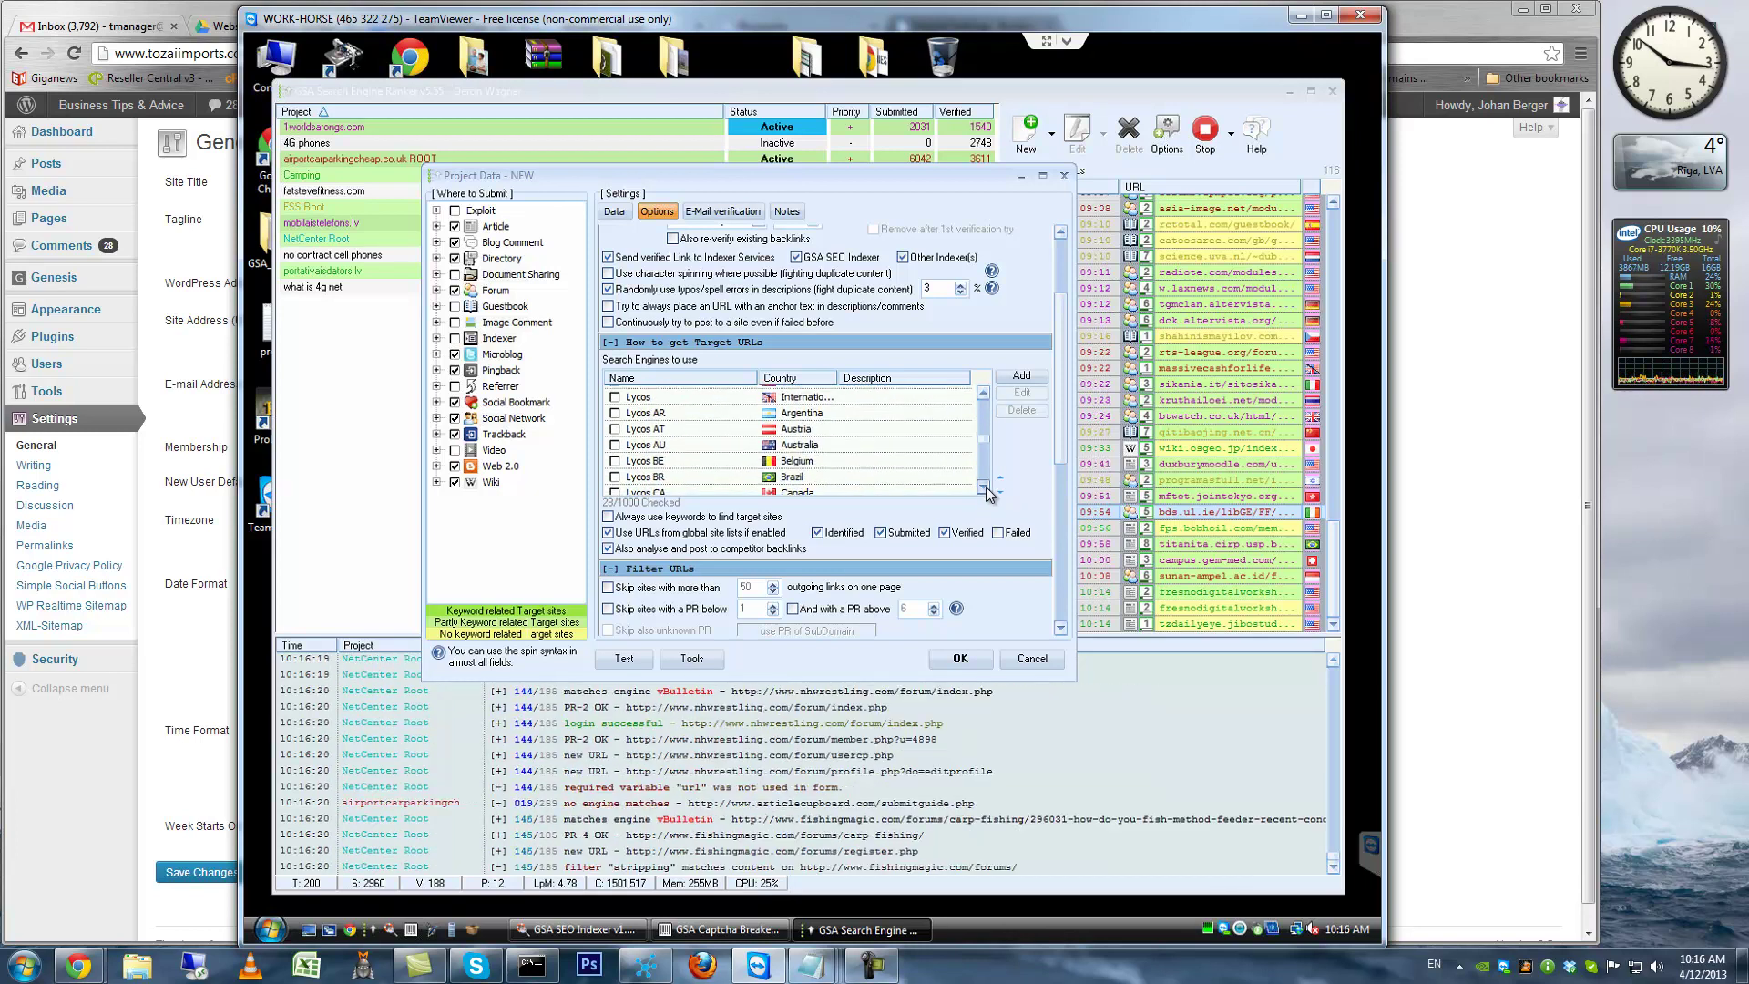
scroll(985, 490, "down", 6)
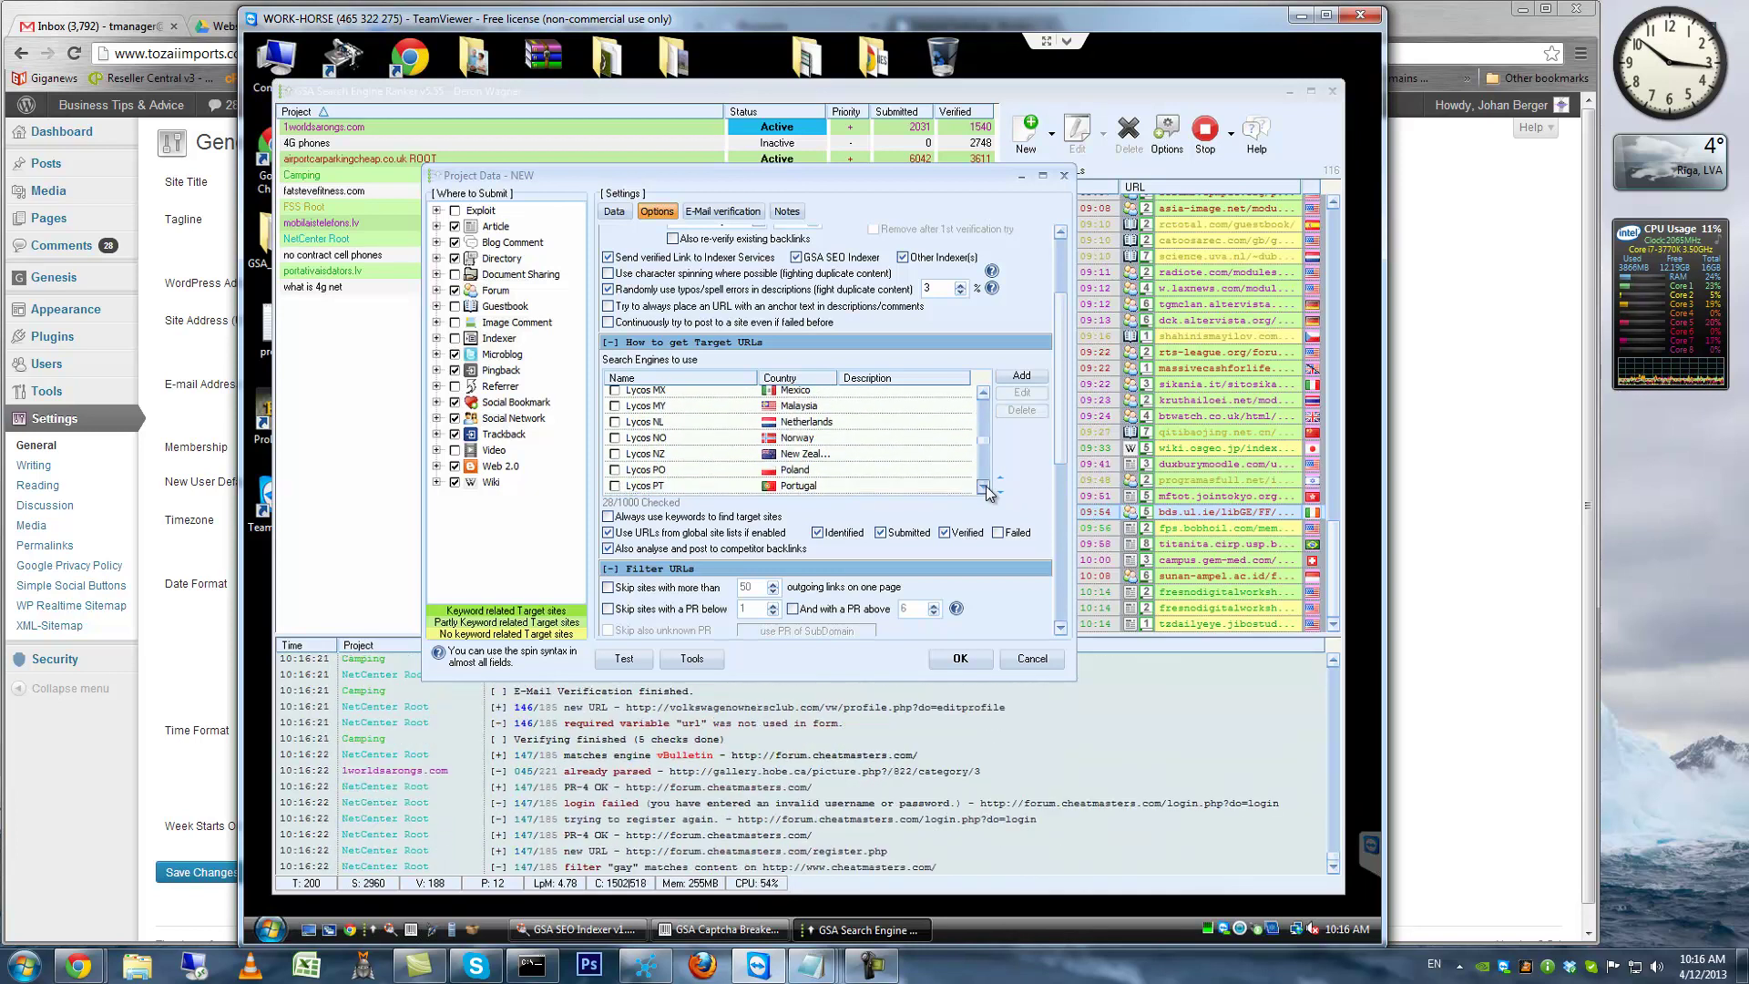
scroll(989, 492, "down", 2)
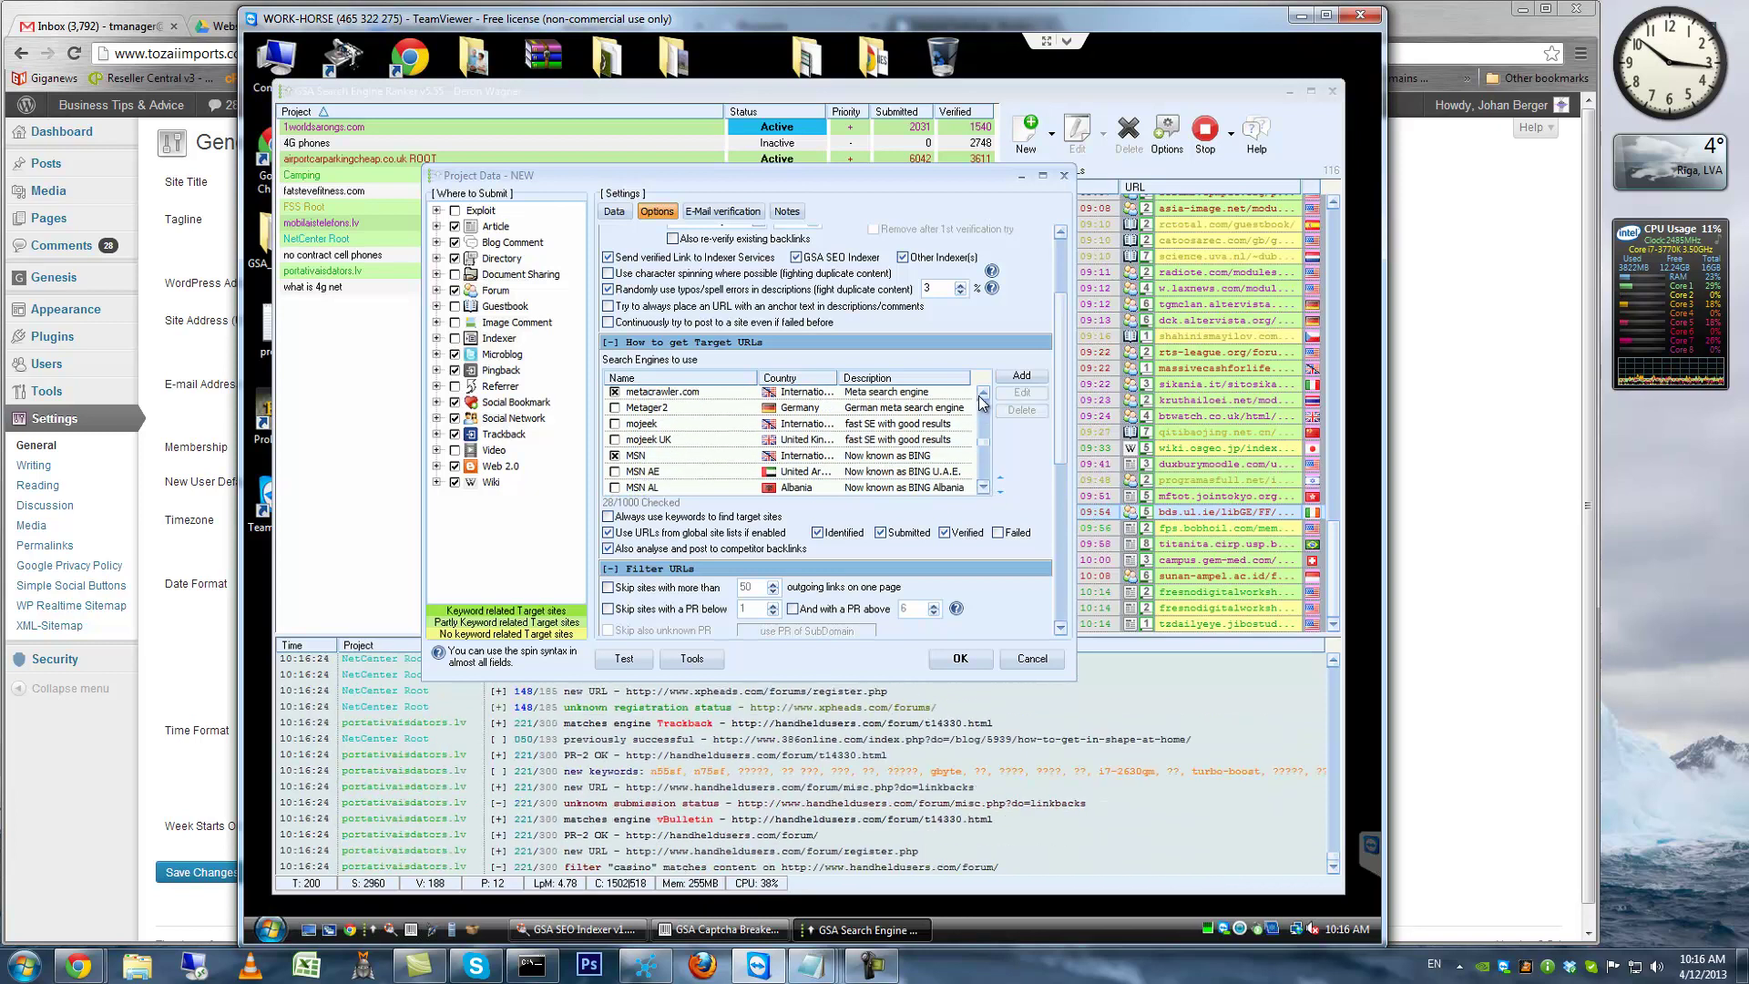
scroll(984, 484, "down", 4)
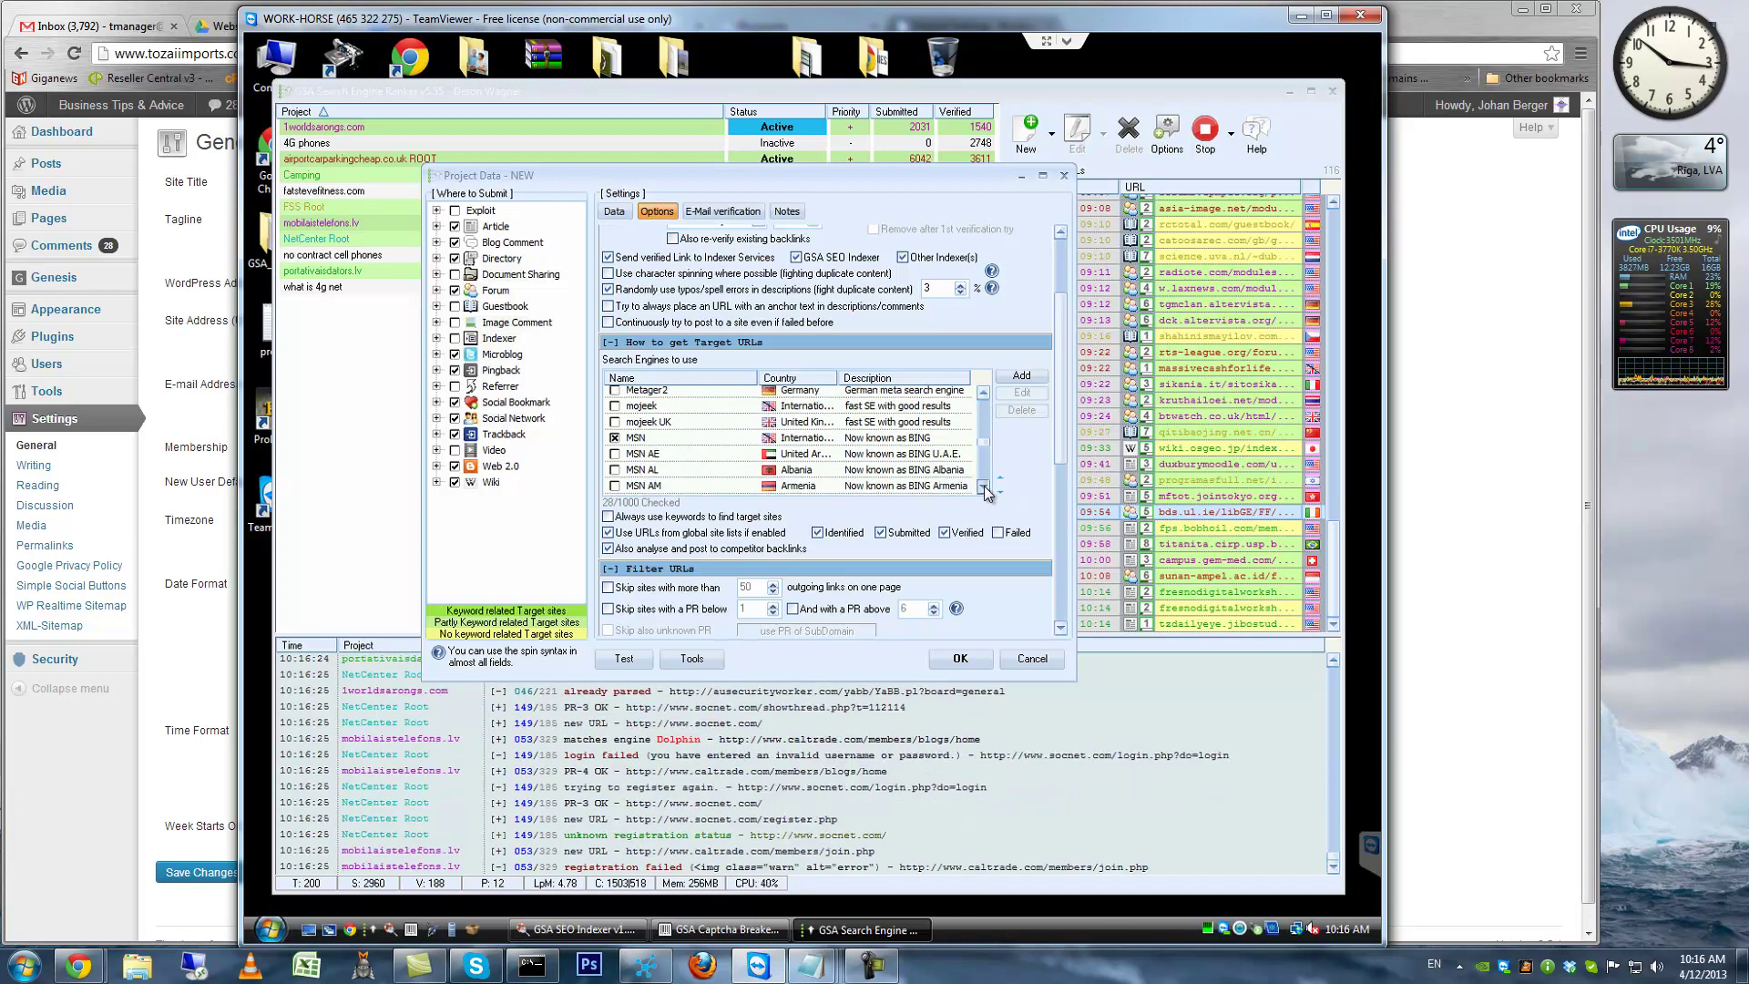
scroll(984, 484, "down", 10)
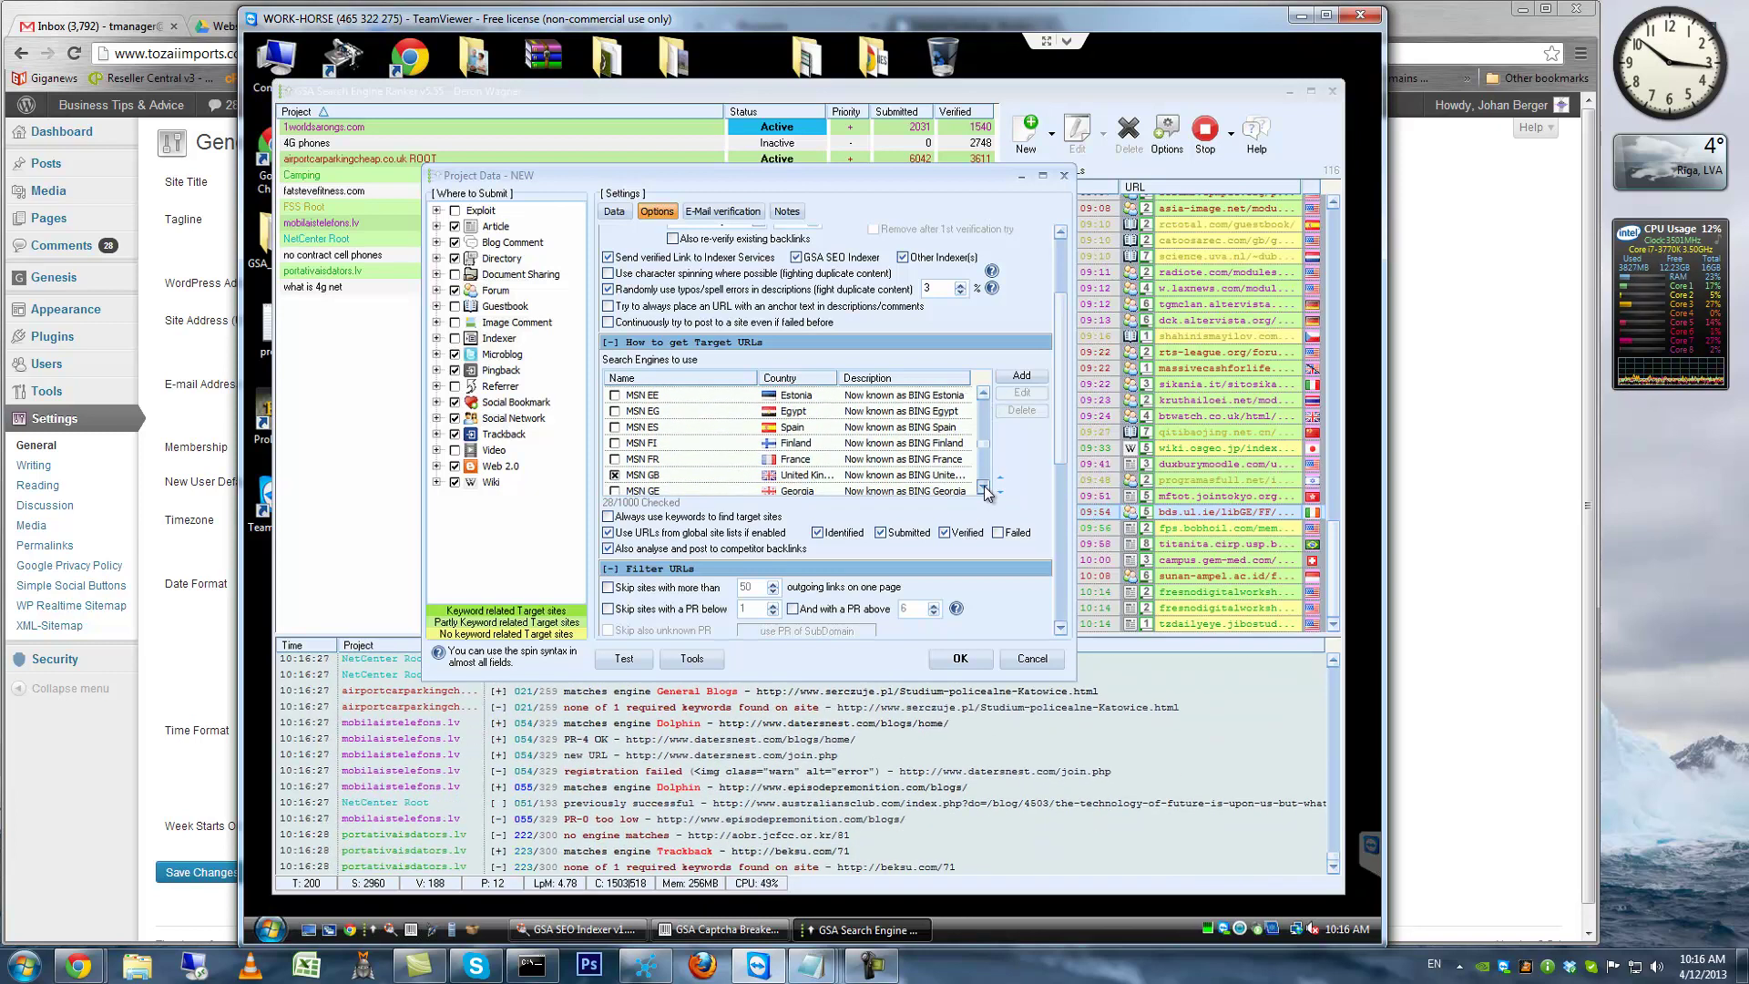
scroll(984, 485, "down", 10)
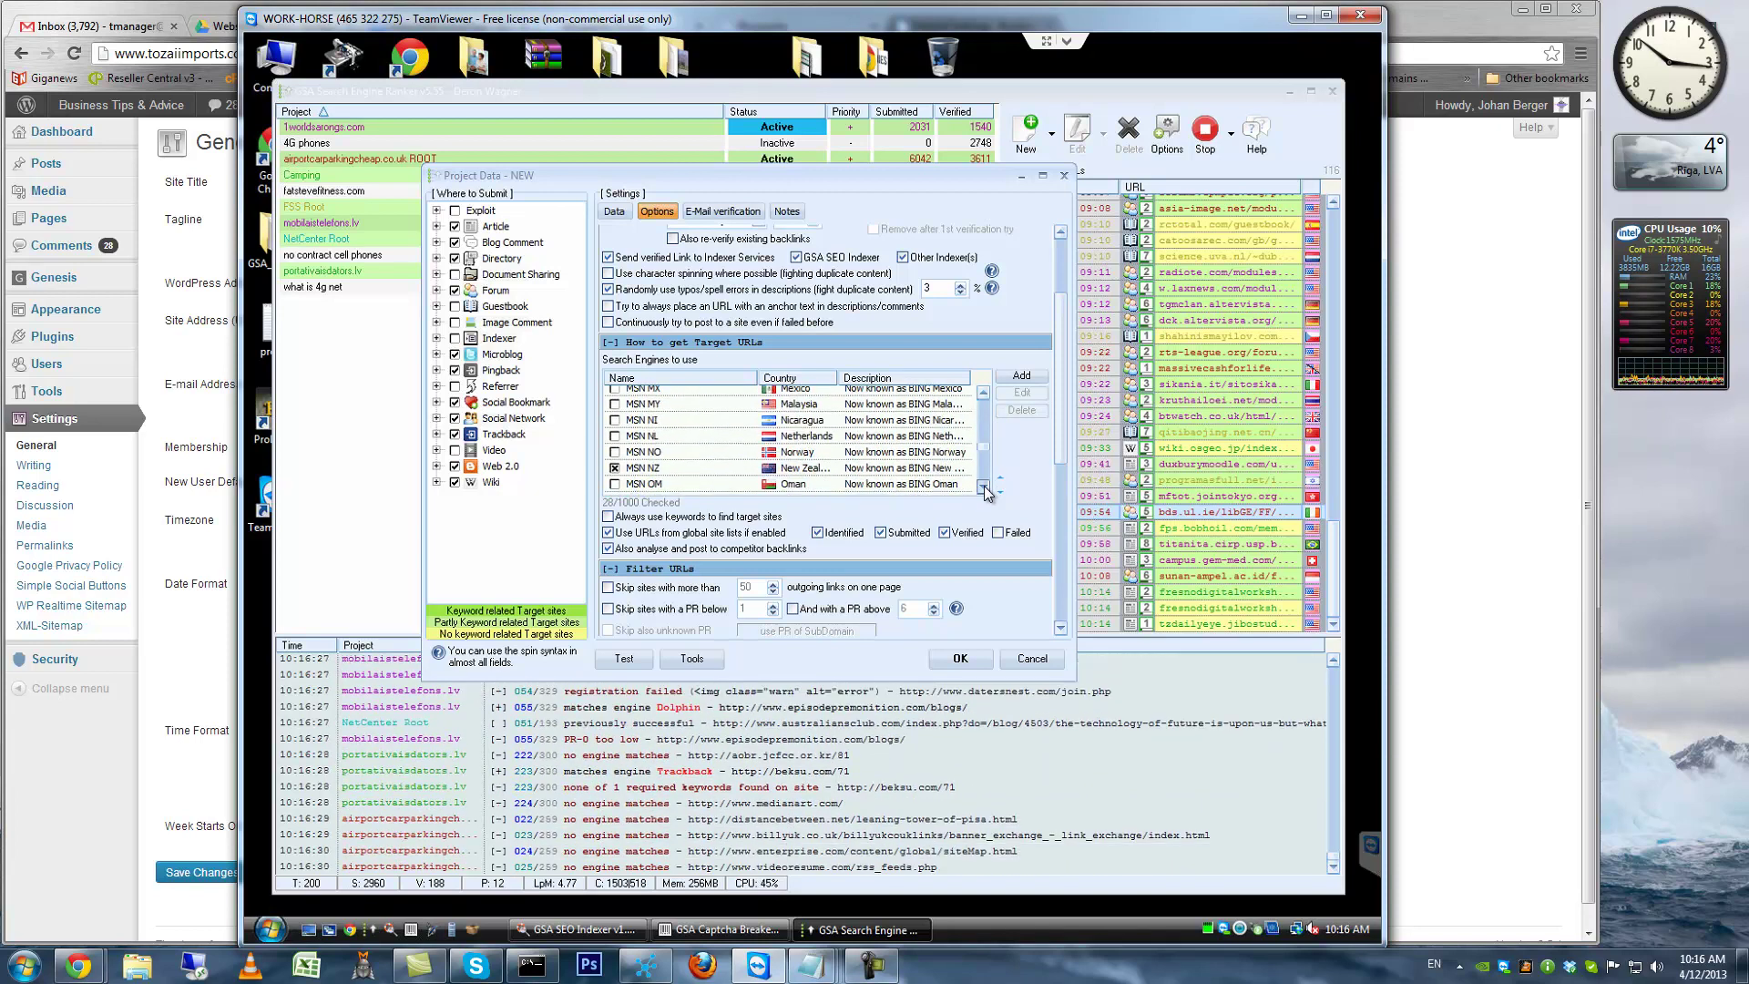
scroll(984, 492, "down", 10)
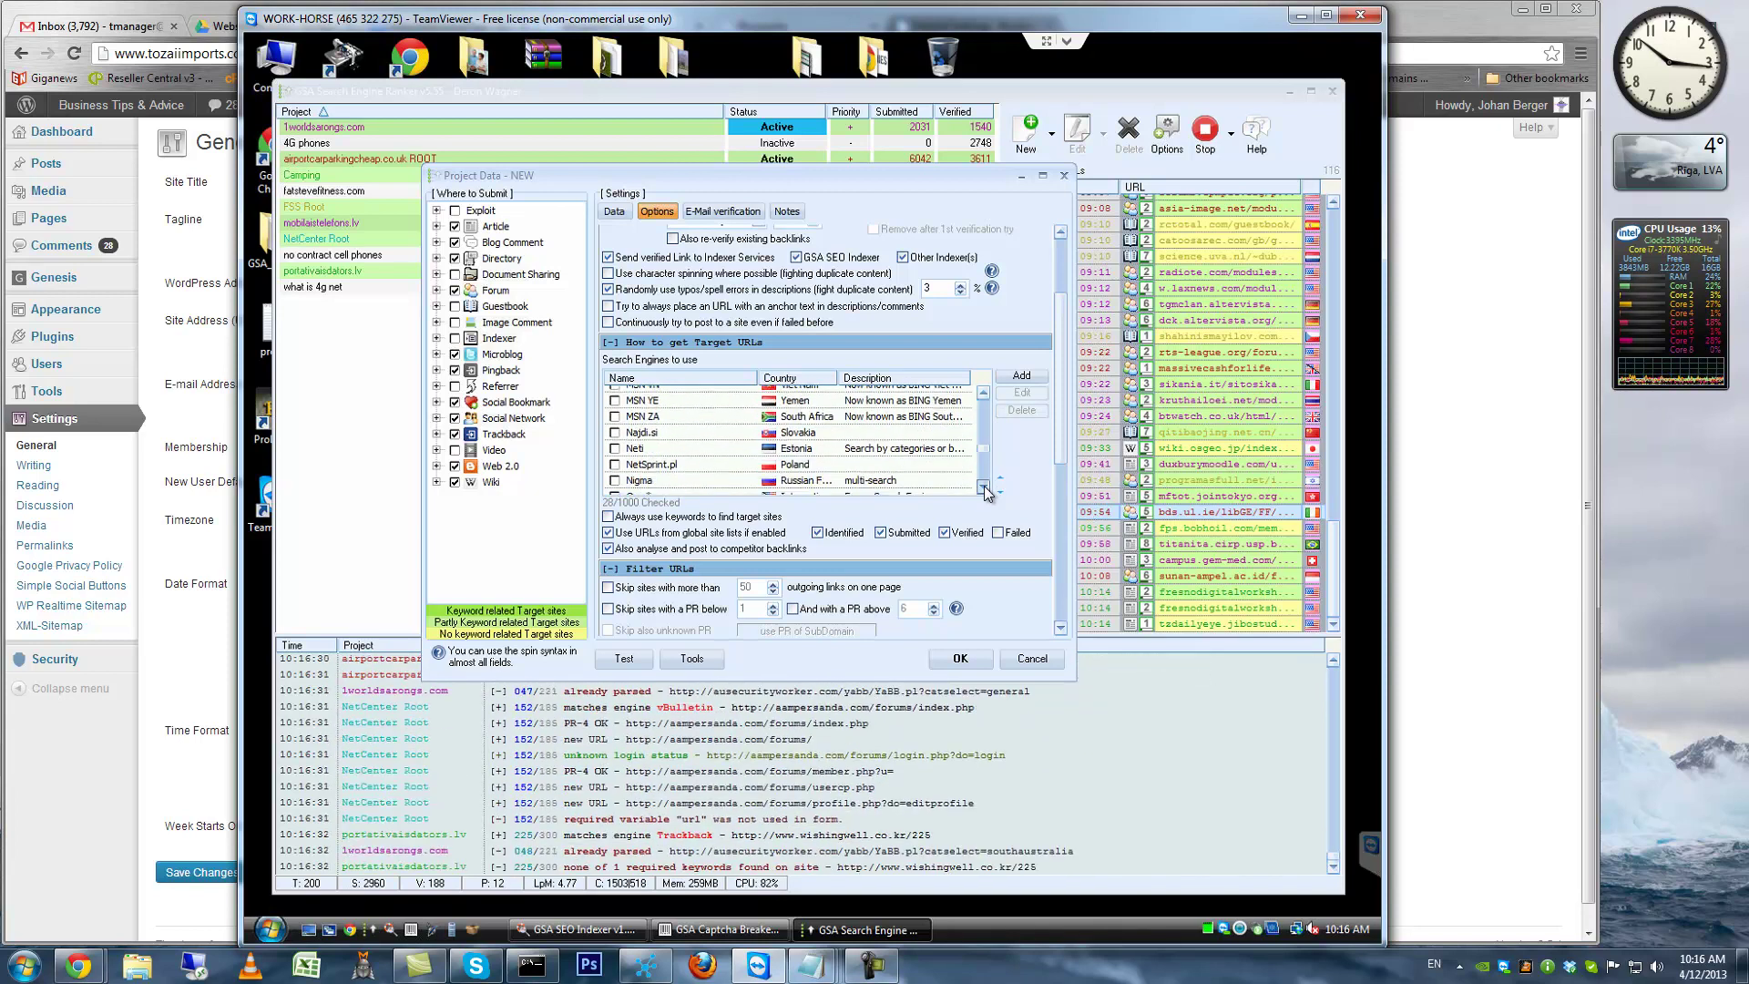
scroll(986, 492, "down", 2)
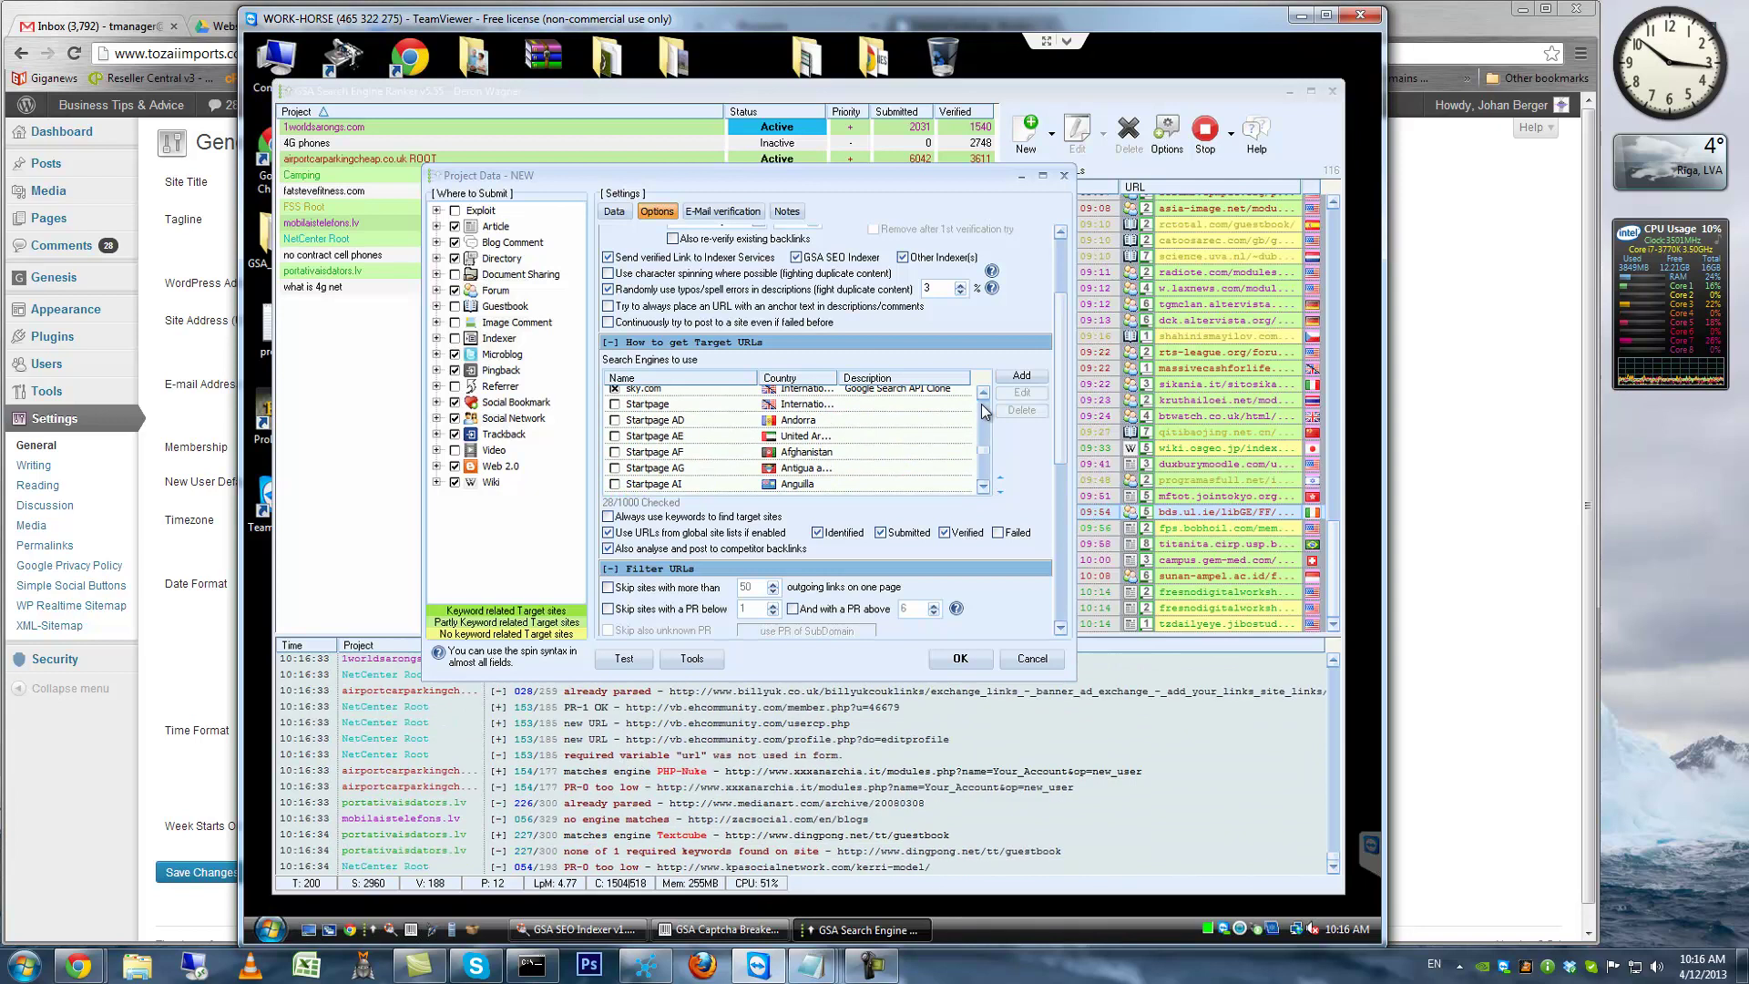
left_click(615, 390)
Review which Startpage, Technorati, Teoma, Terra and Yahoo engines are selected in the search engine list
scroll(987, 394, "down", 3)
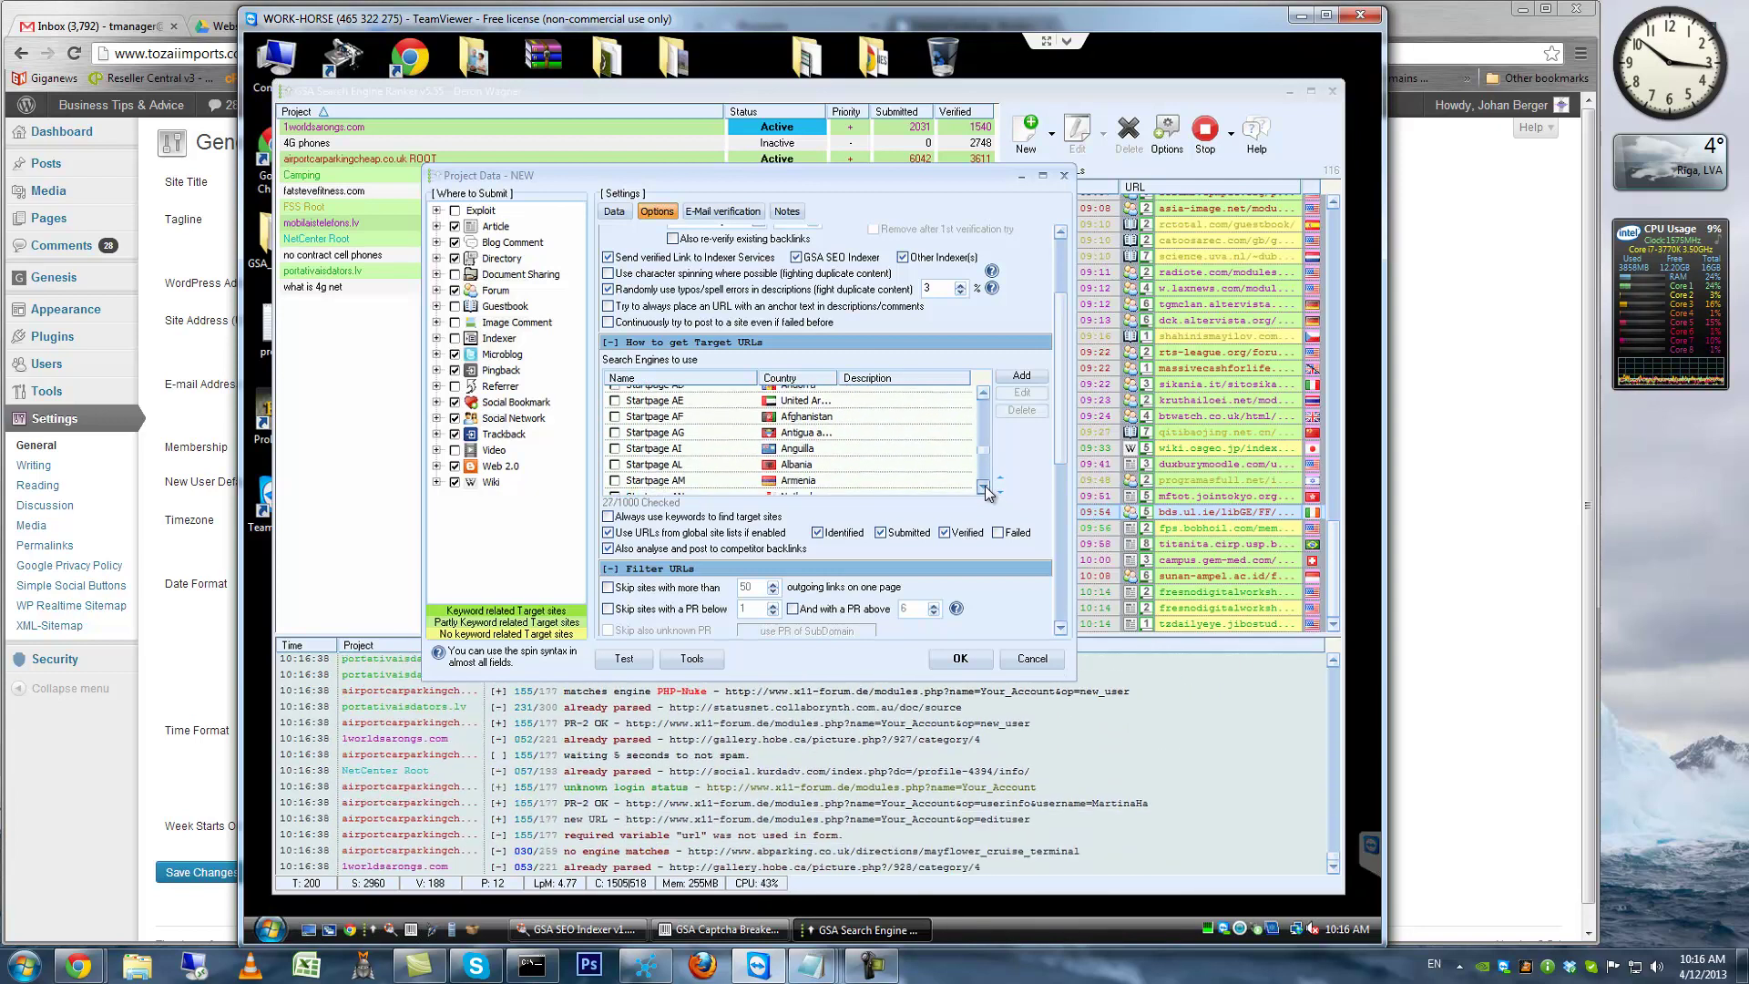
scroll(986, 488, "down", 8)
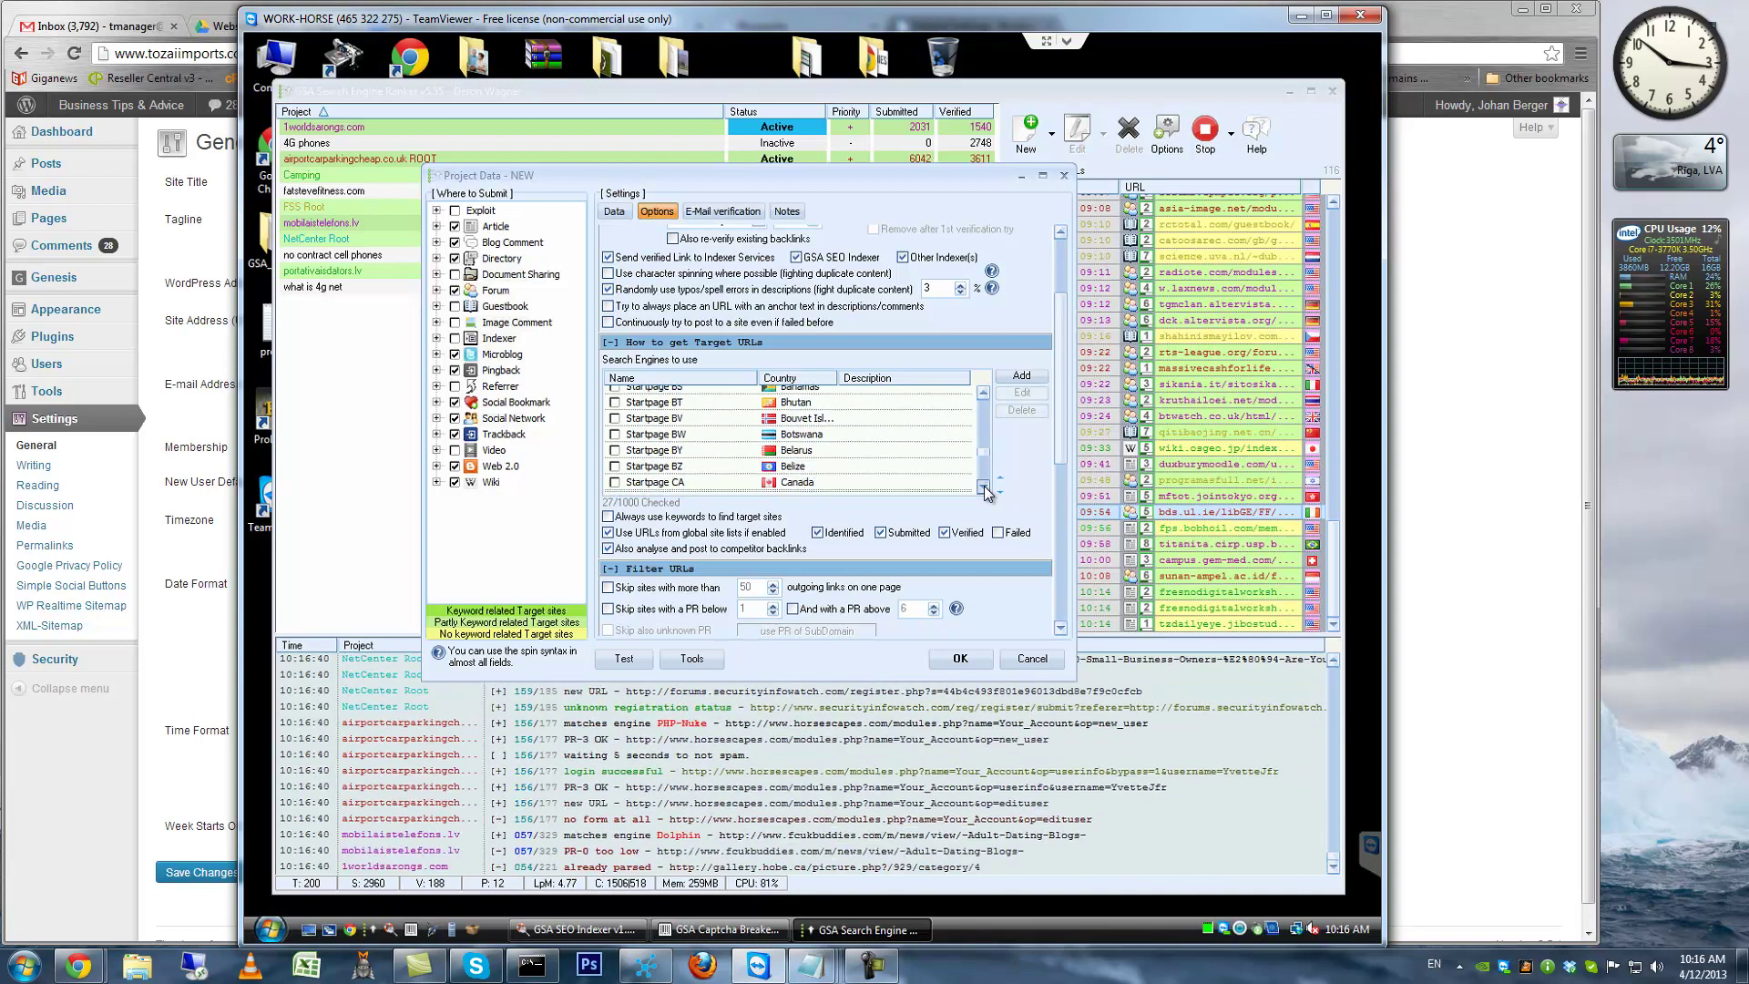
scroll(984, 484, "down", 5)
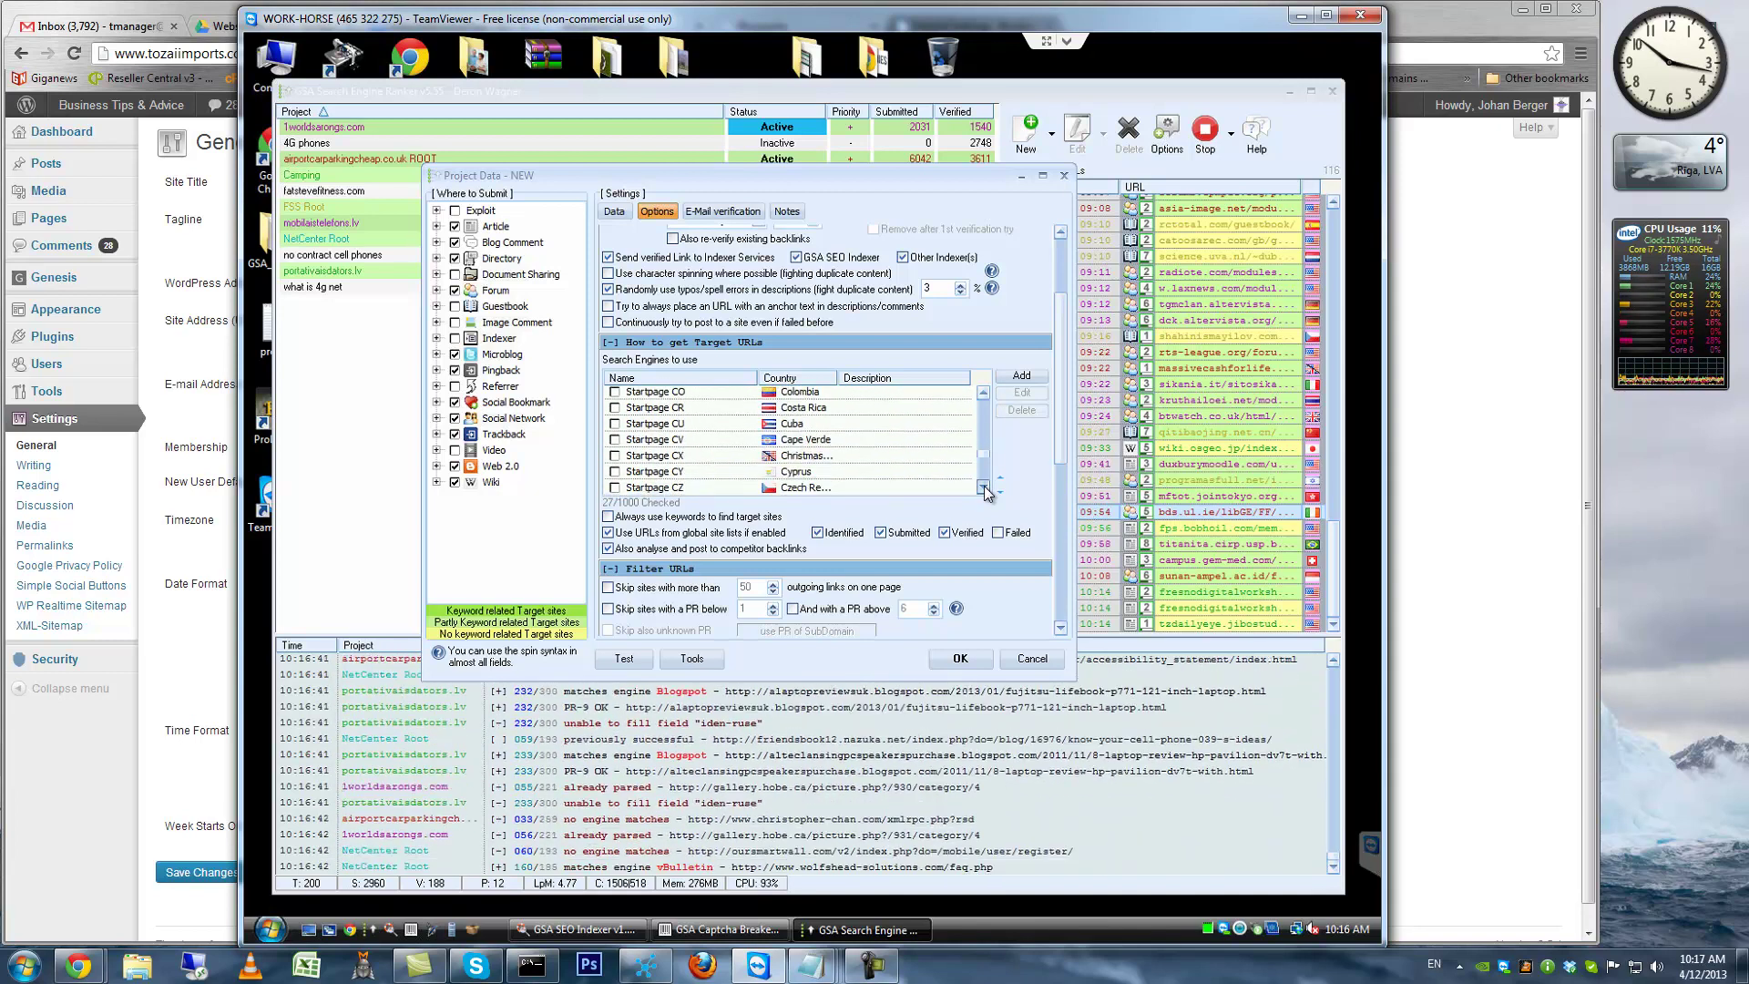
scroll(984, 485, "down", 8)
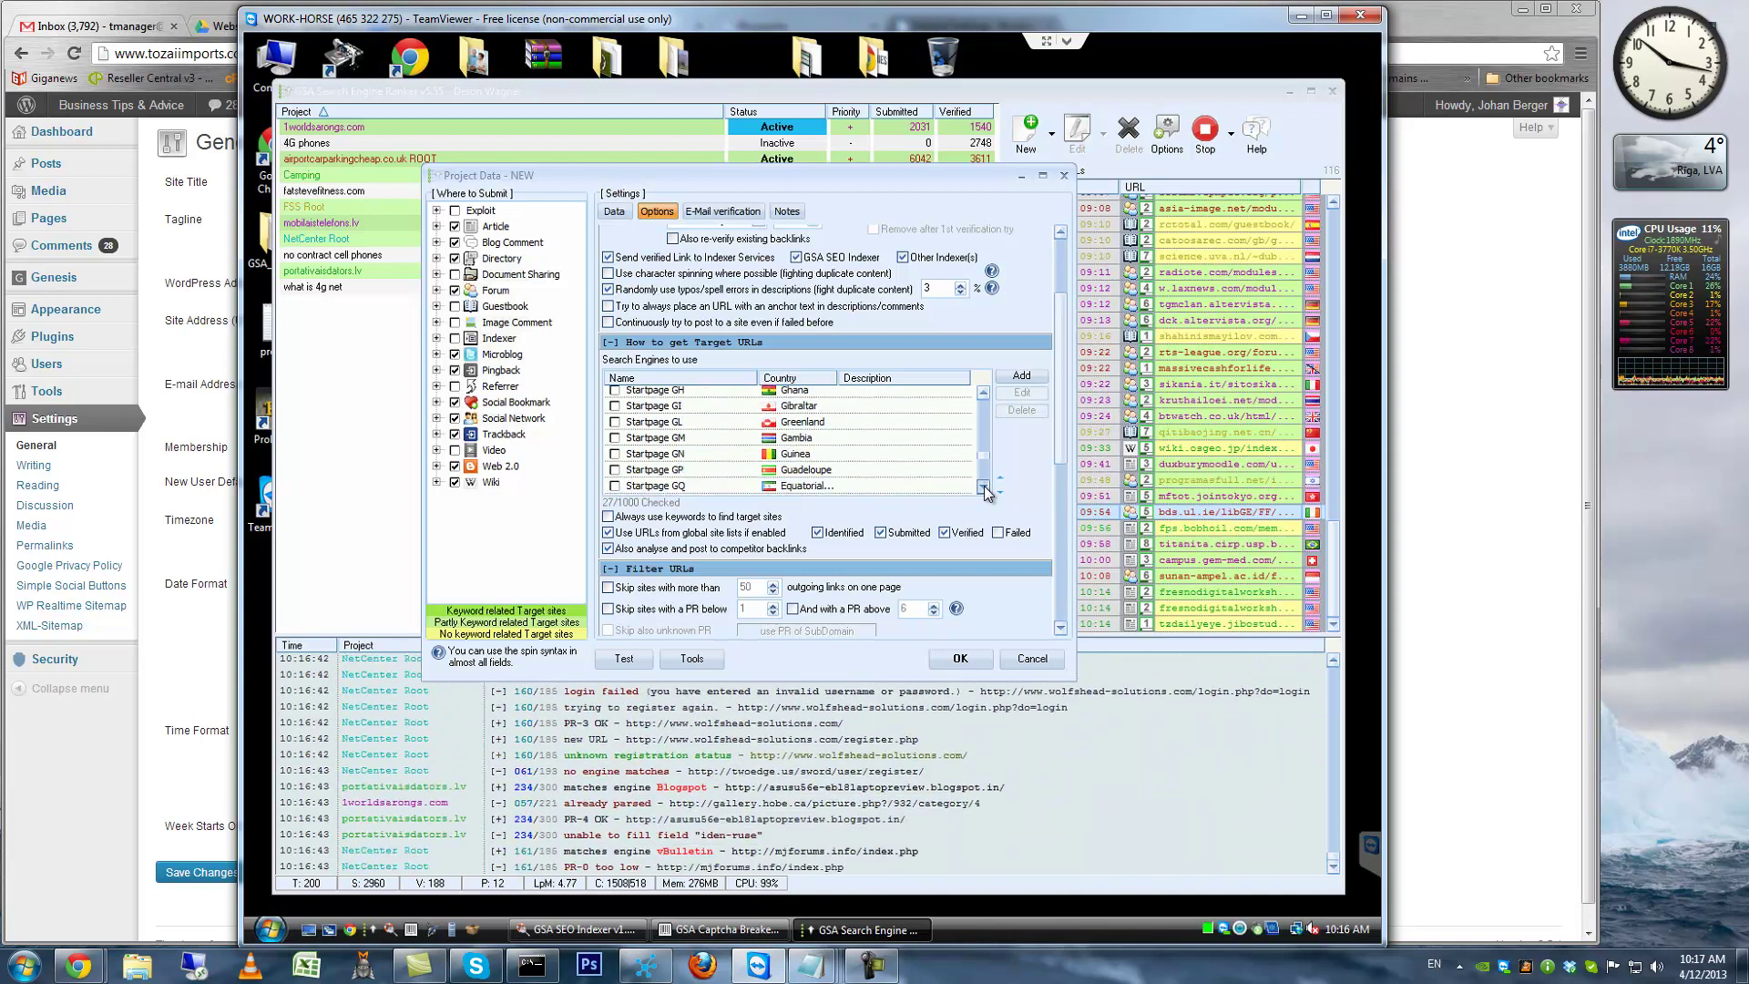
scroll(984, 484, "down", 9)
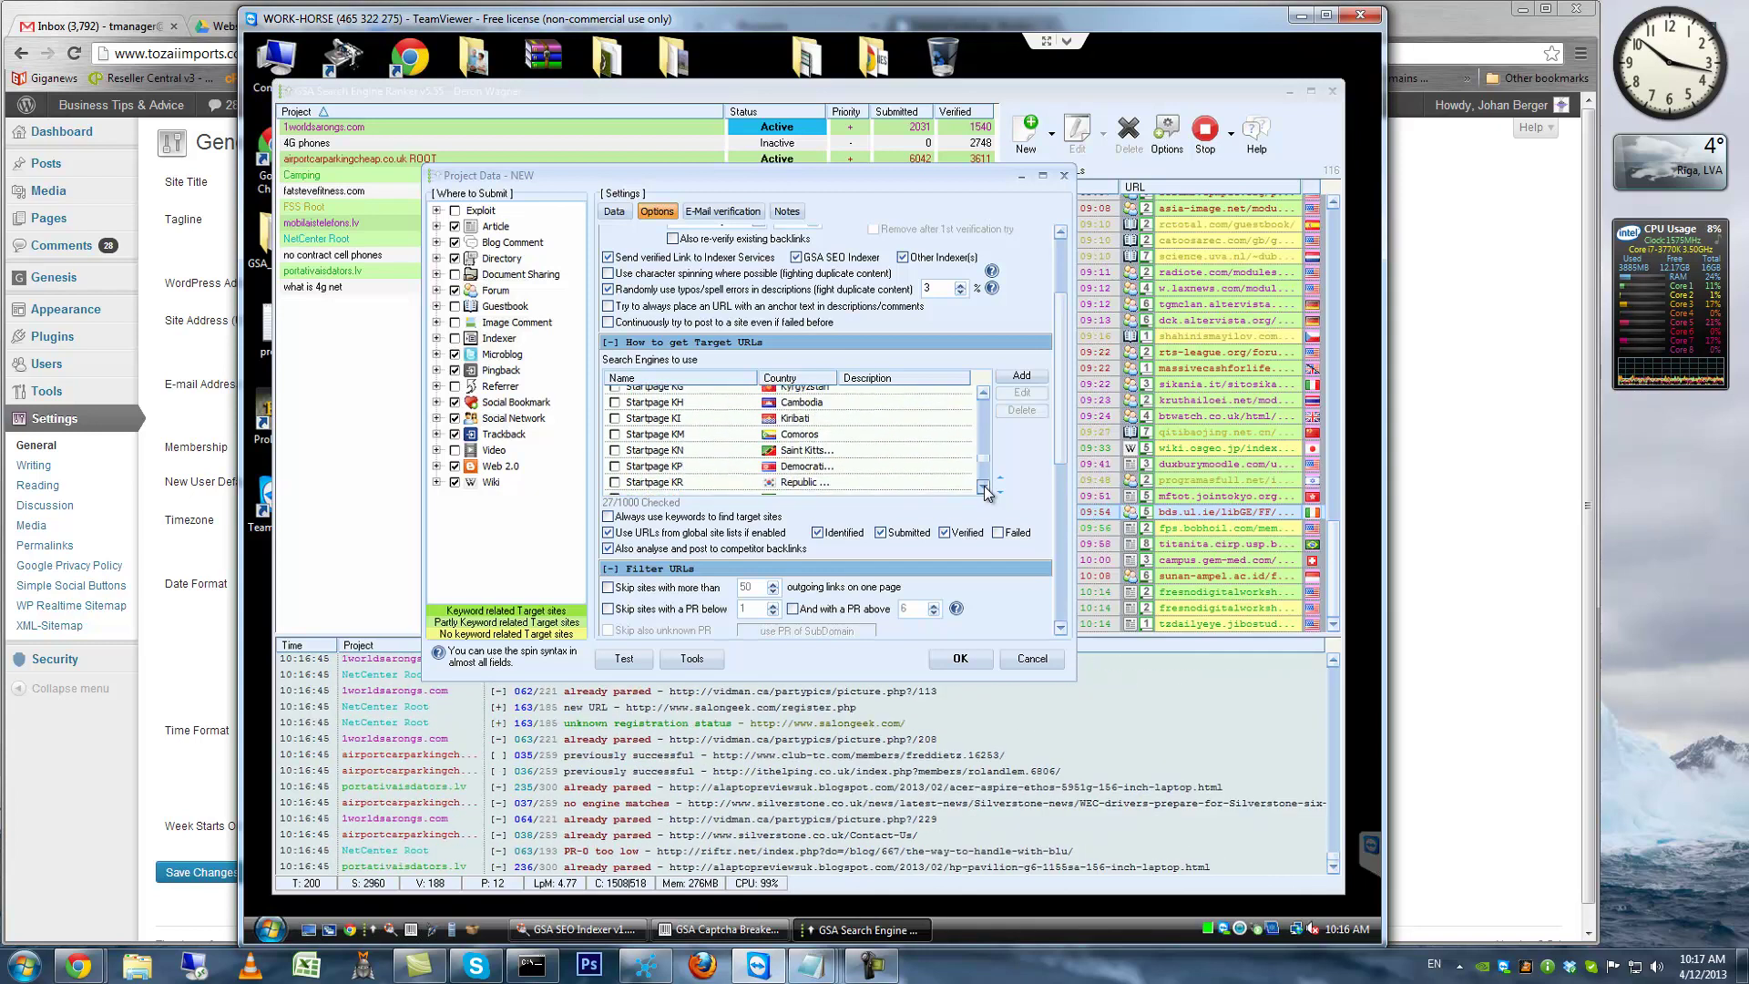
scroll(984, 484, "down", 9)
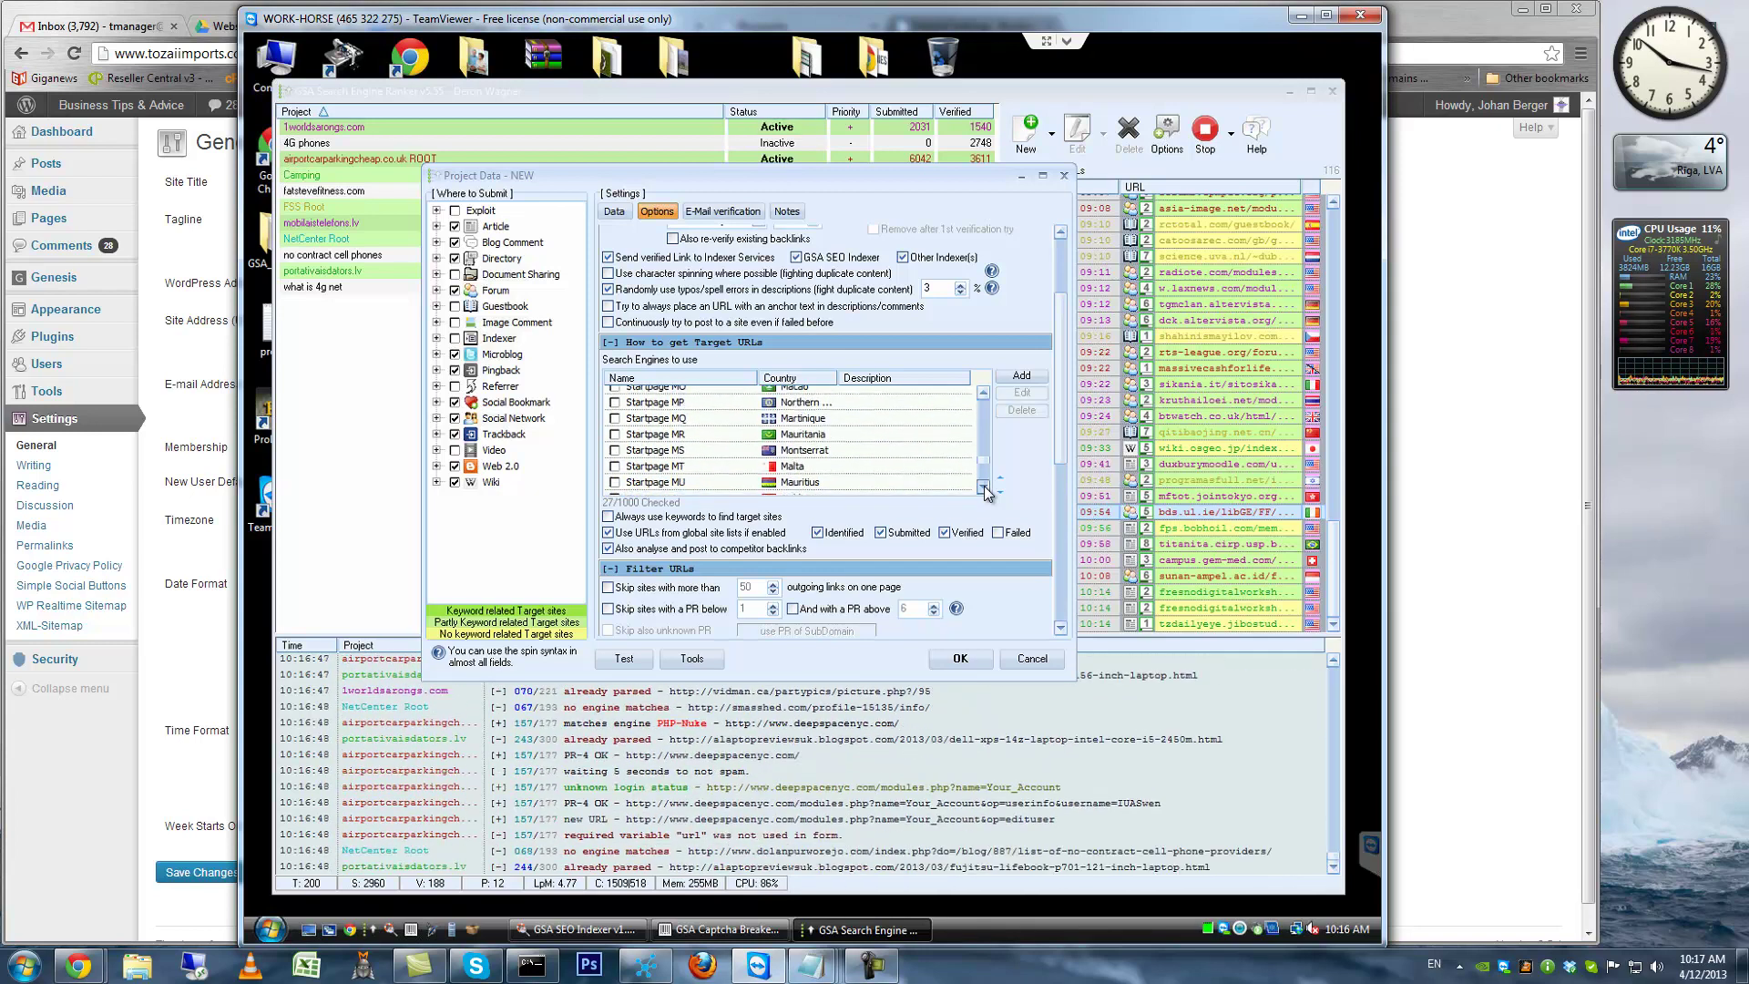
scroll(985, 492, "down", 4)
scroll(984, 492, "down", 2)
scroll(984, 492, "down", 6)
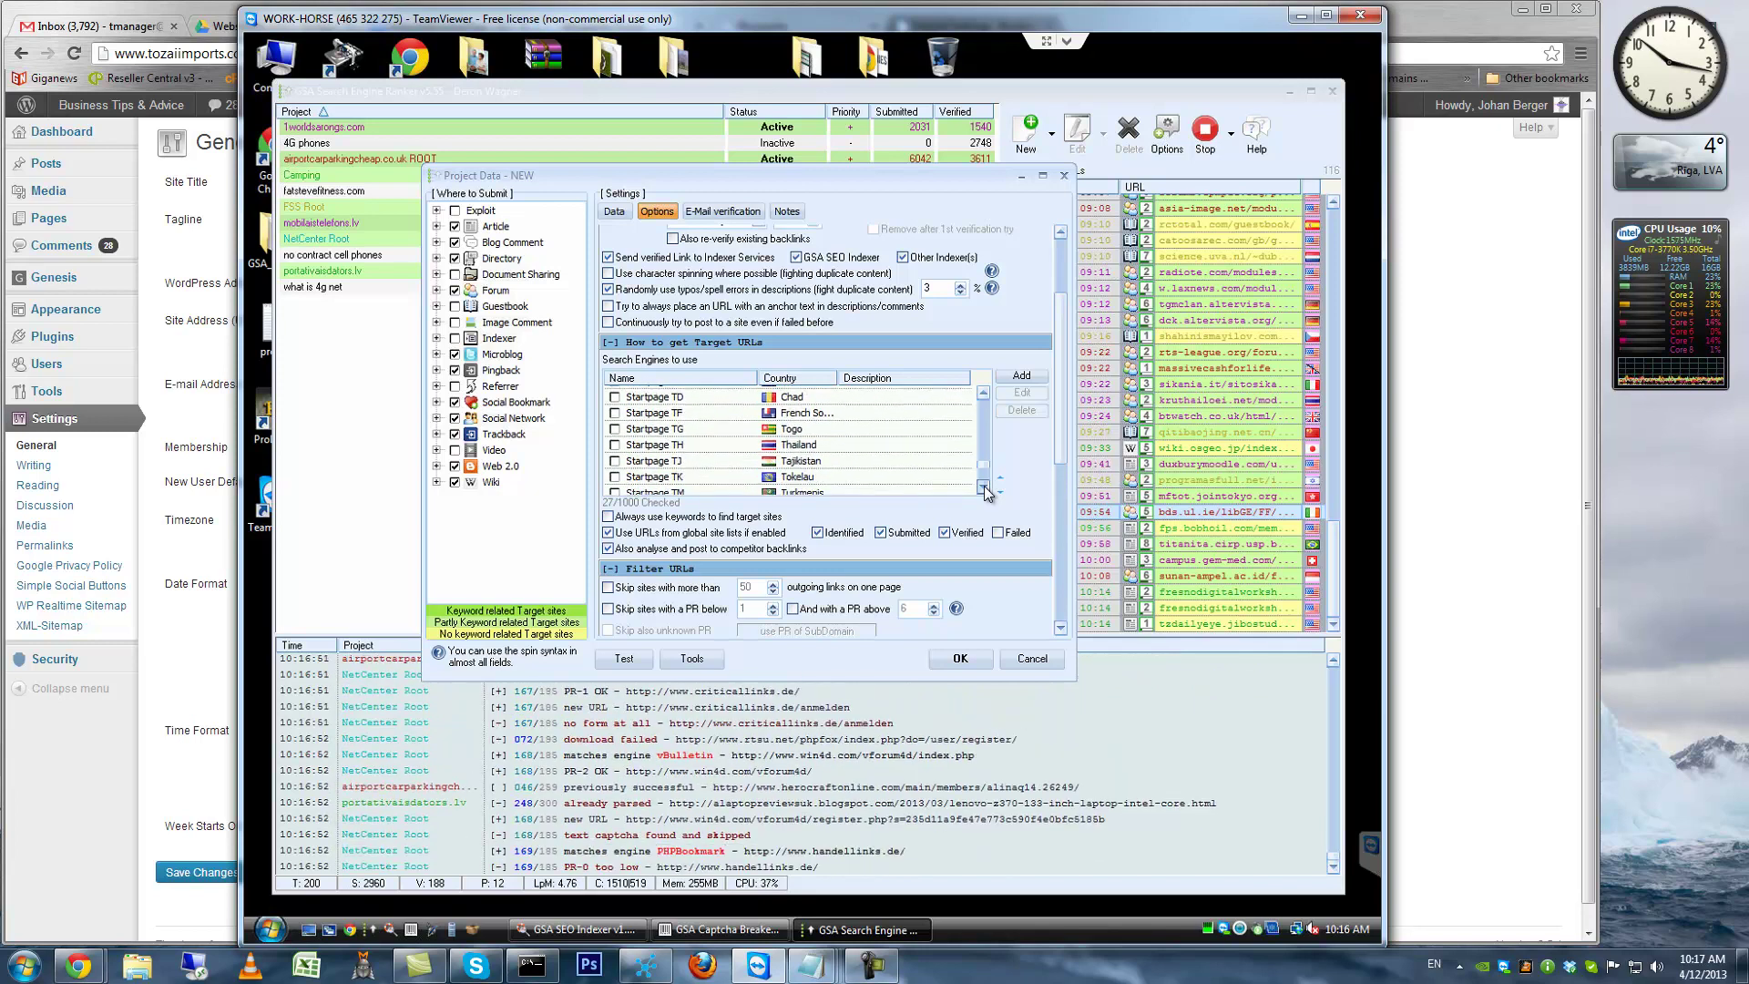
scroll(986, 492, "down", 3)
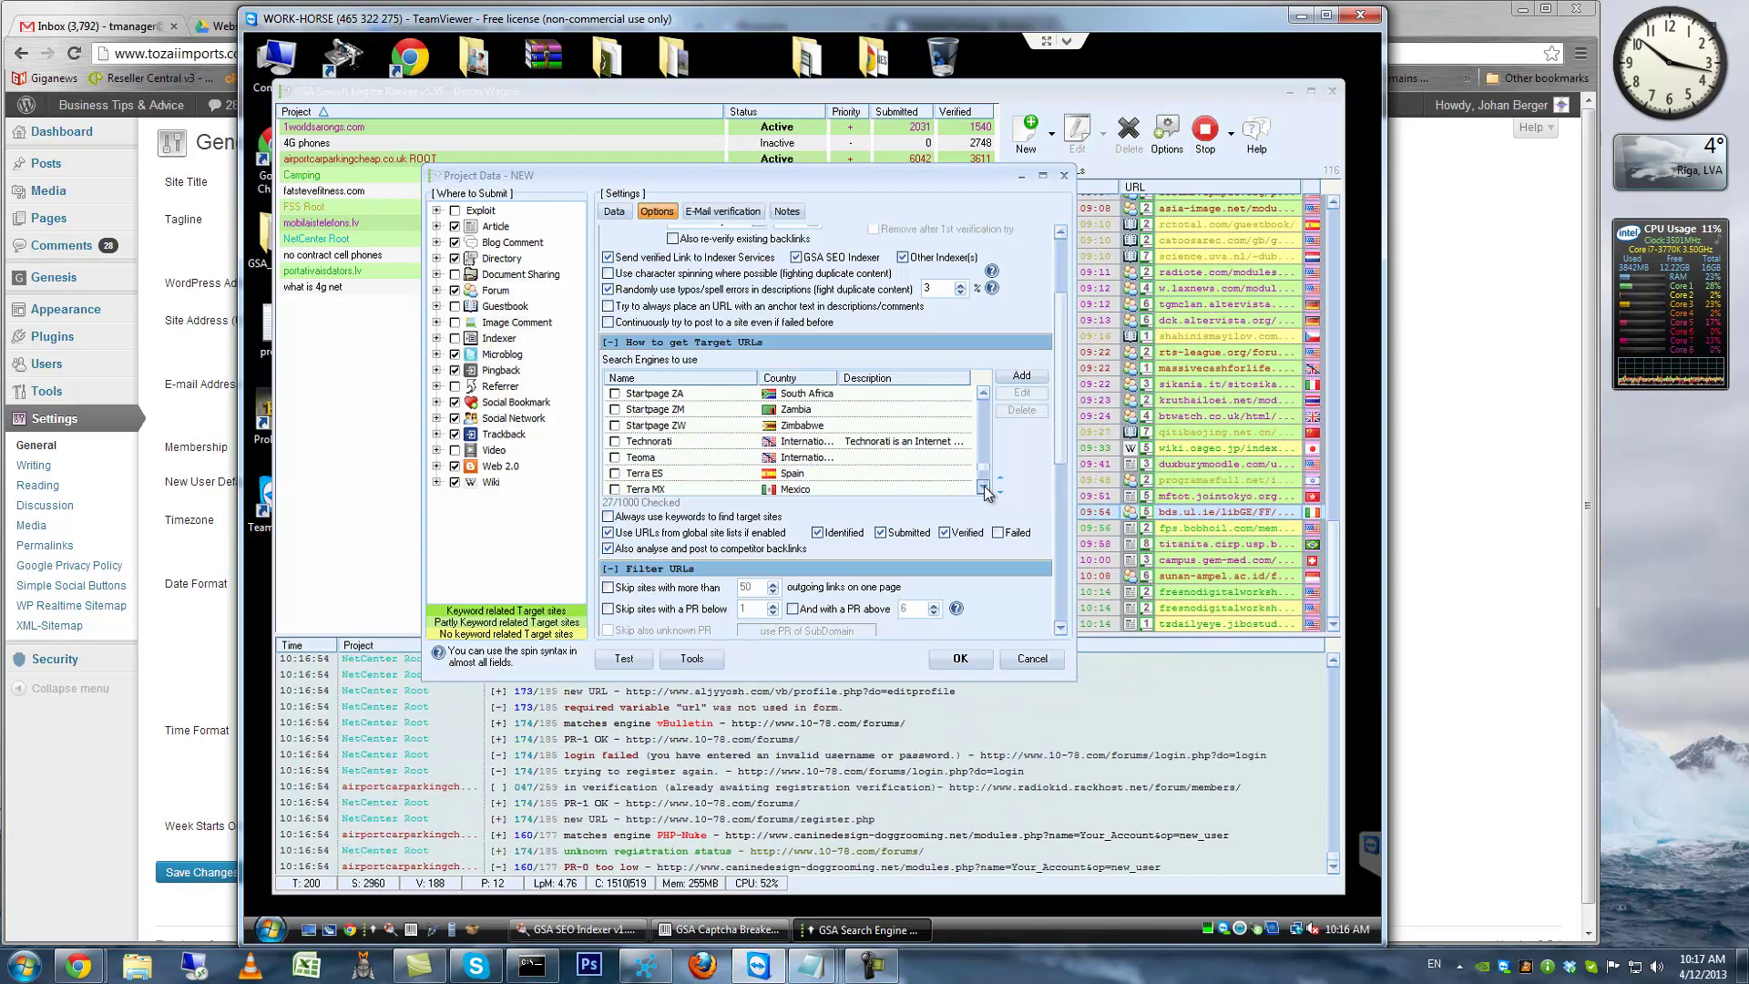
scroll(986, 490, "down", 3)
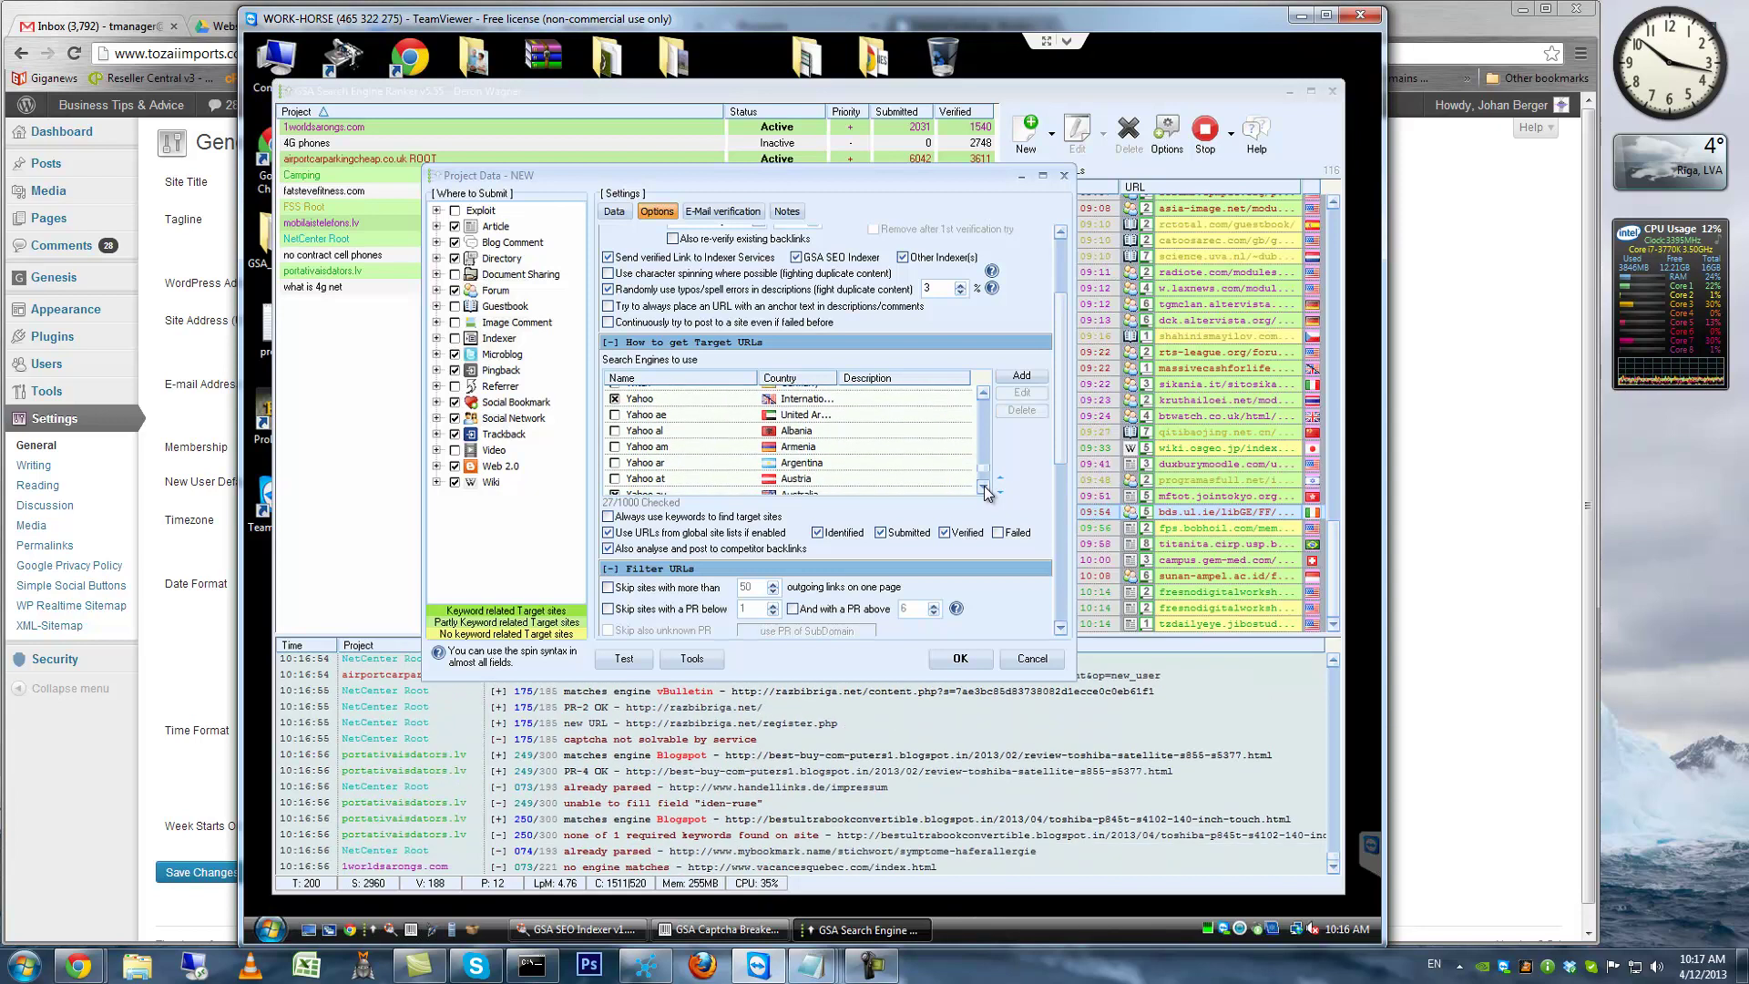
scroll(985, 492, "down", 1)
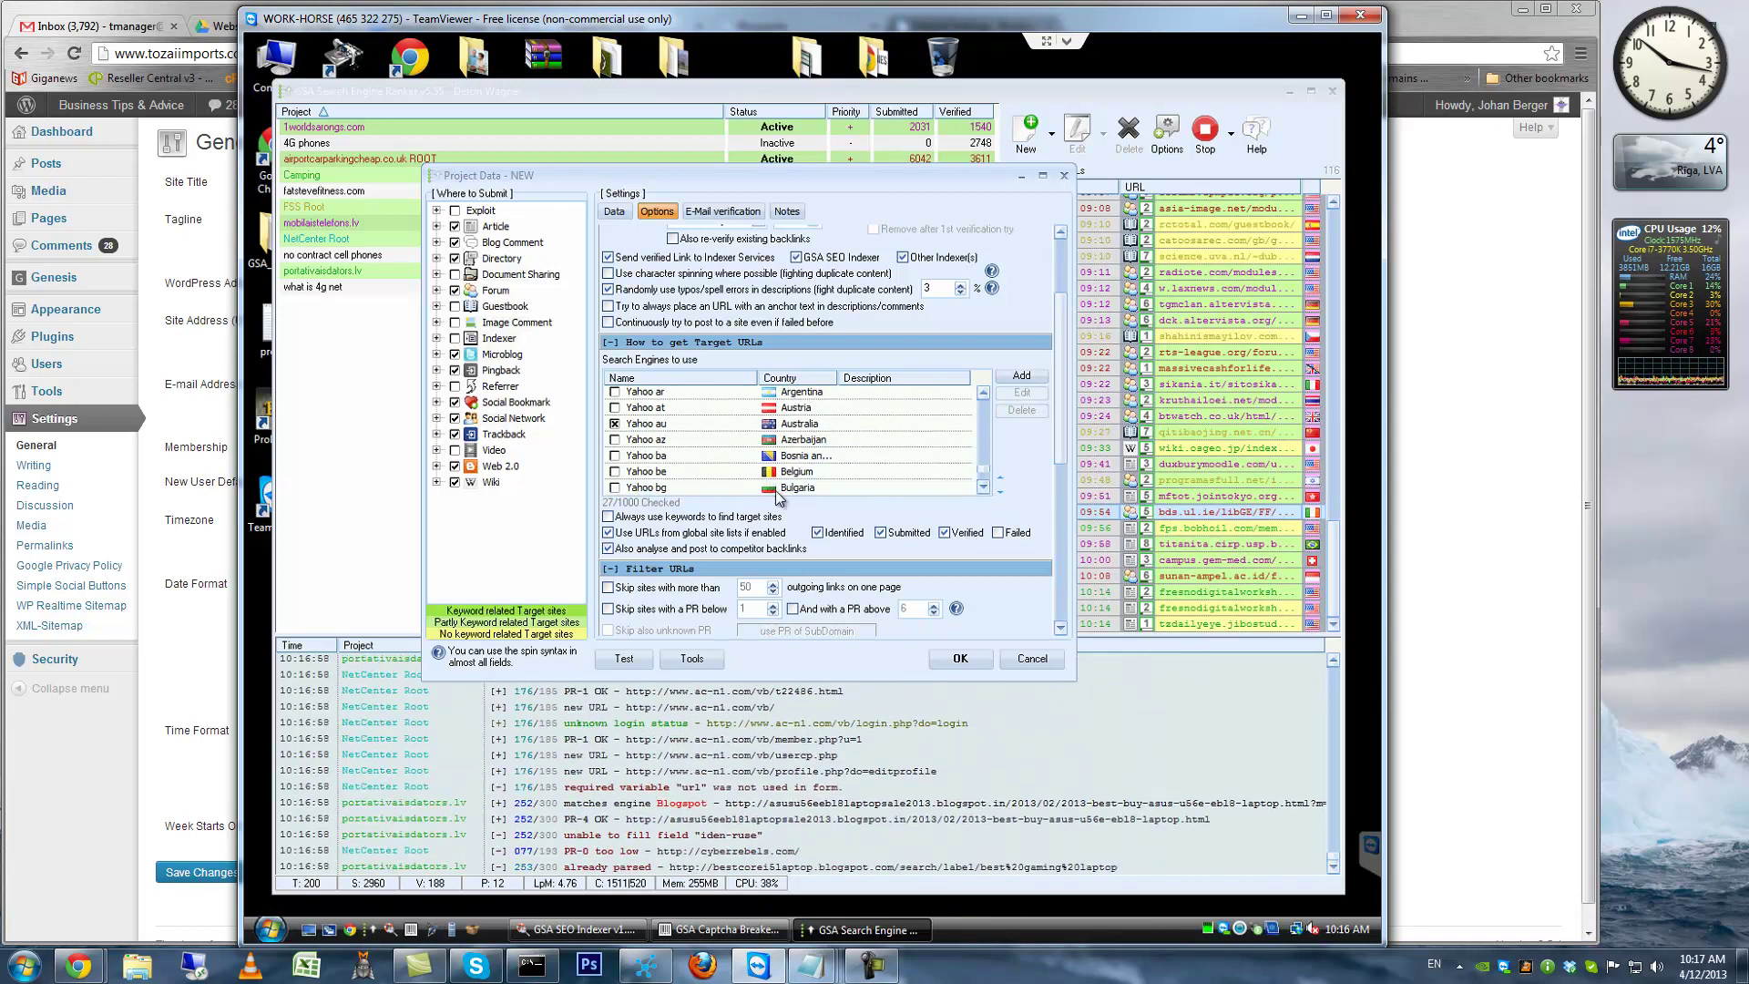
Enable skipping of sites with too many outgoing links and set the limit to 200 links on one page
scroll(1062, 621, "down", 3)
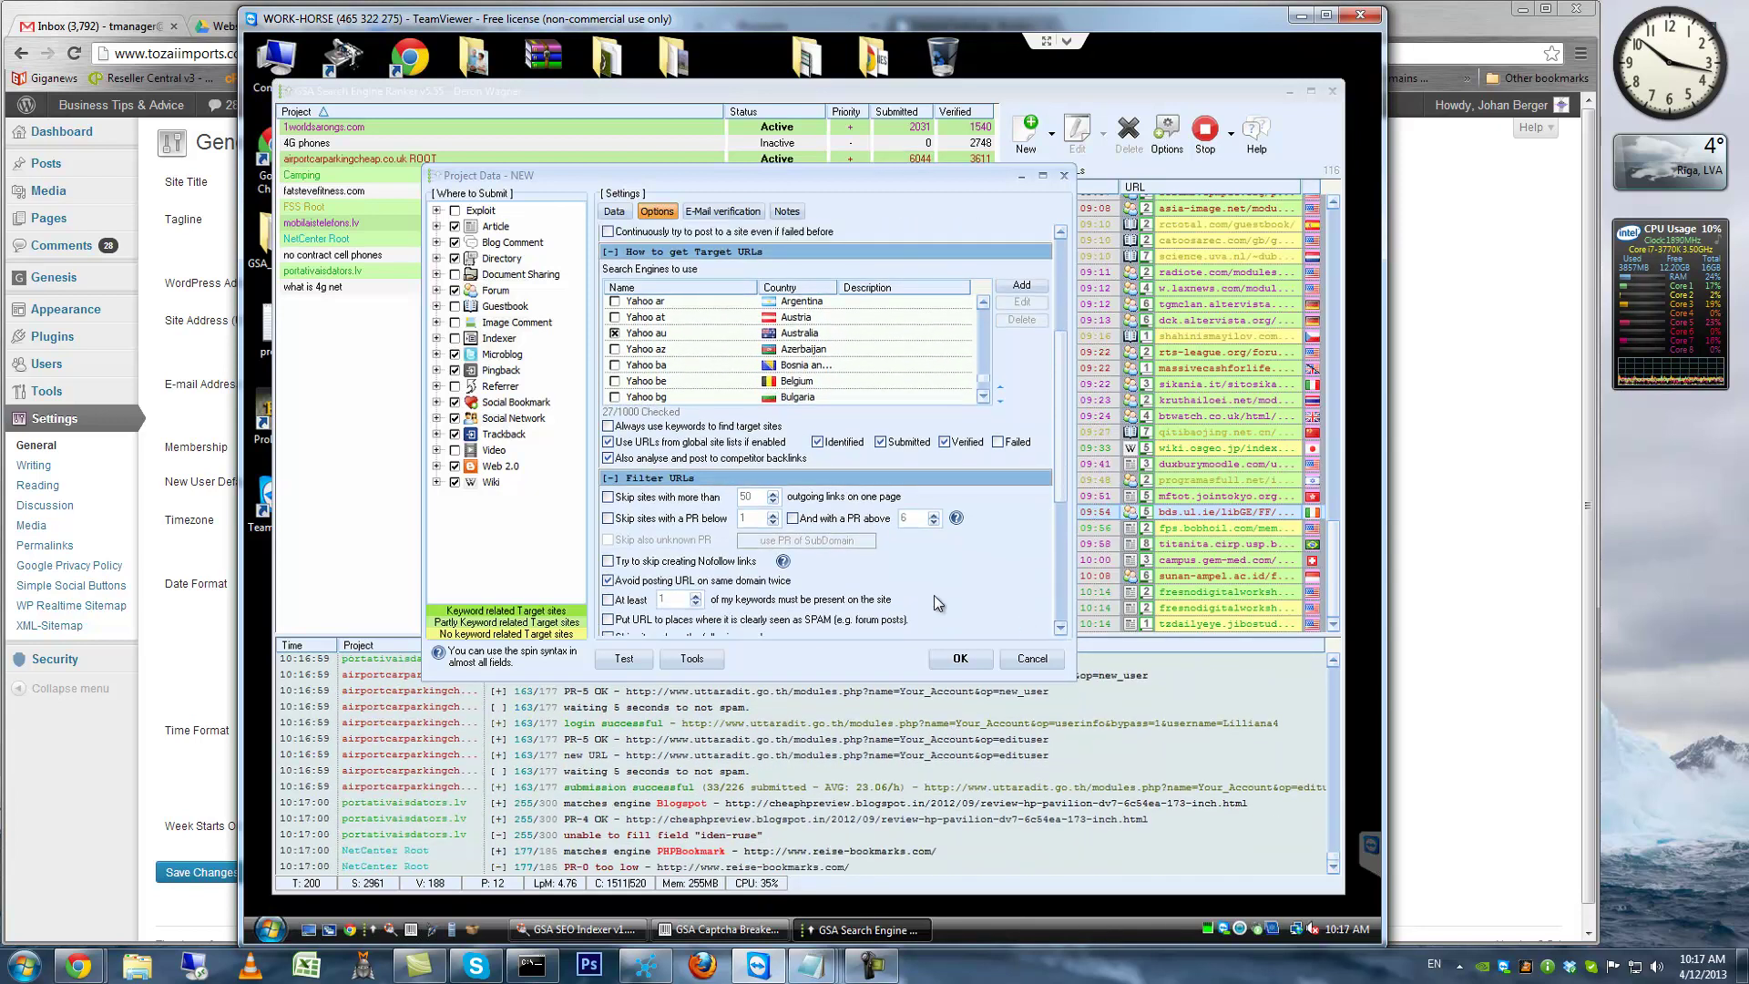
left_click(609, 497)
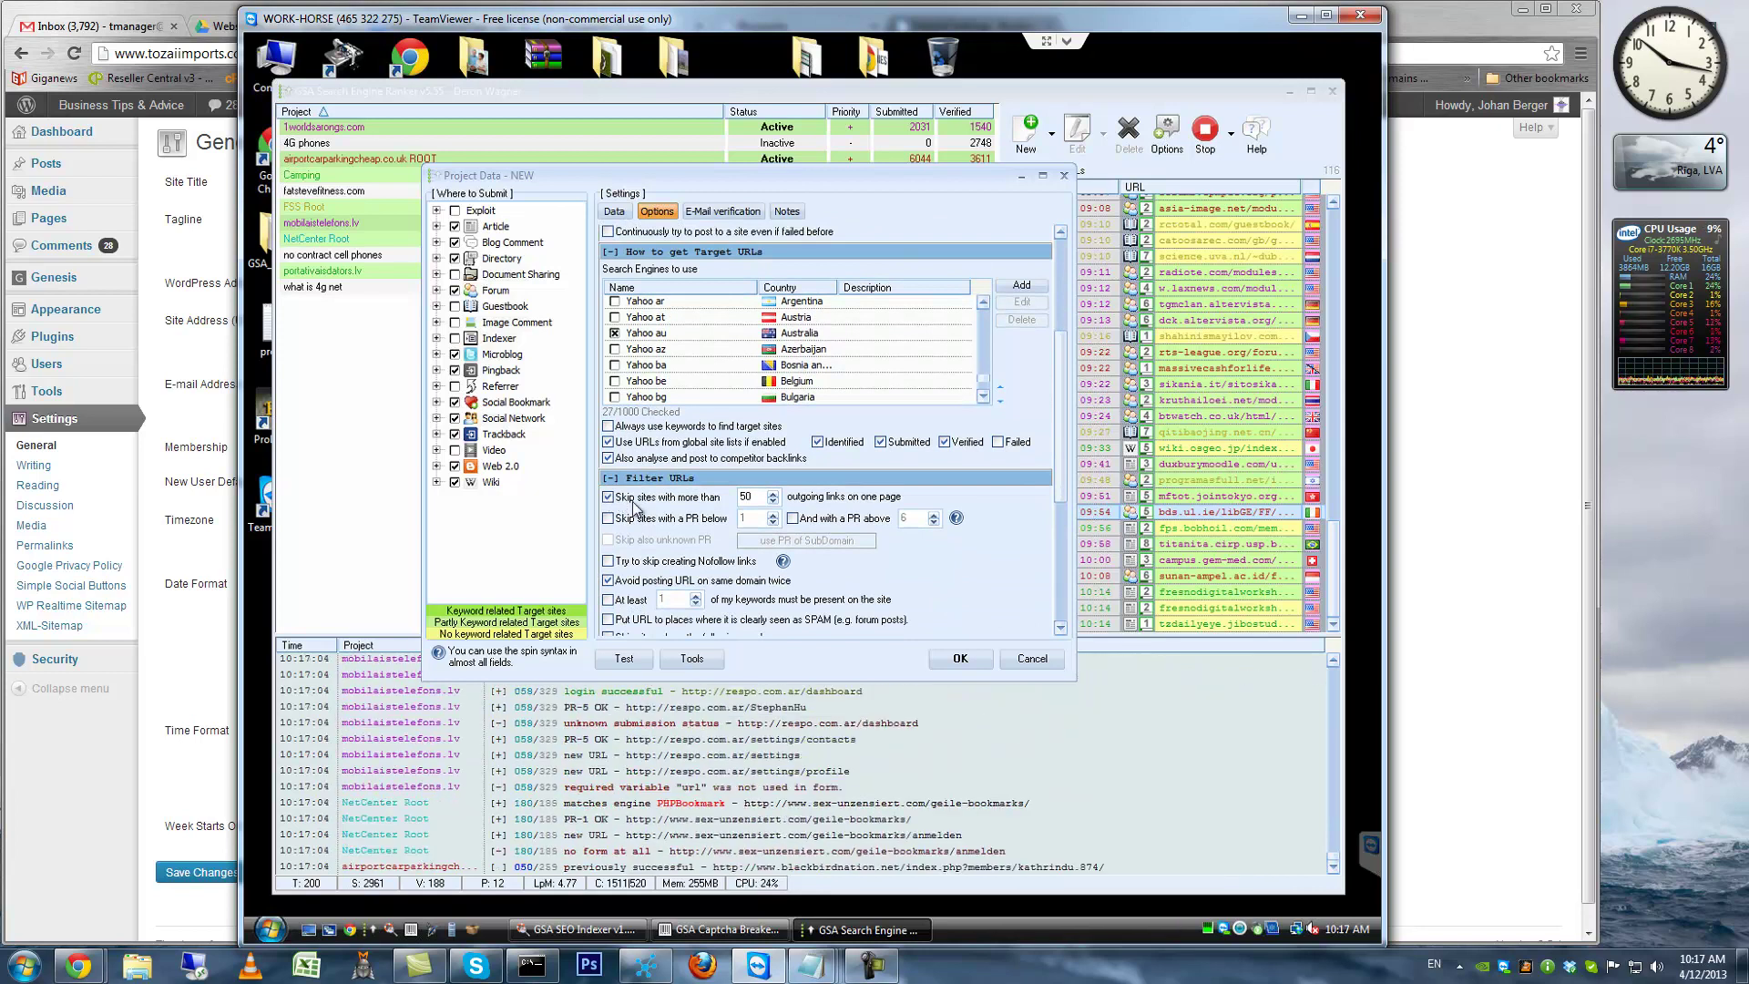
left_click_drag(765, 499, 726, 497)
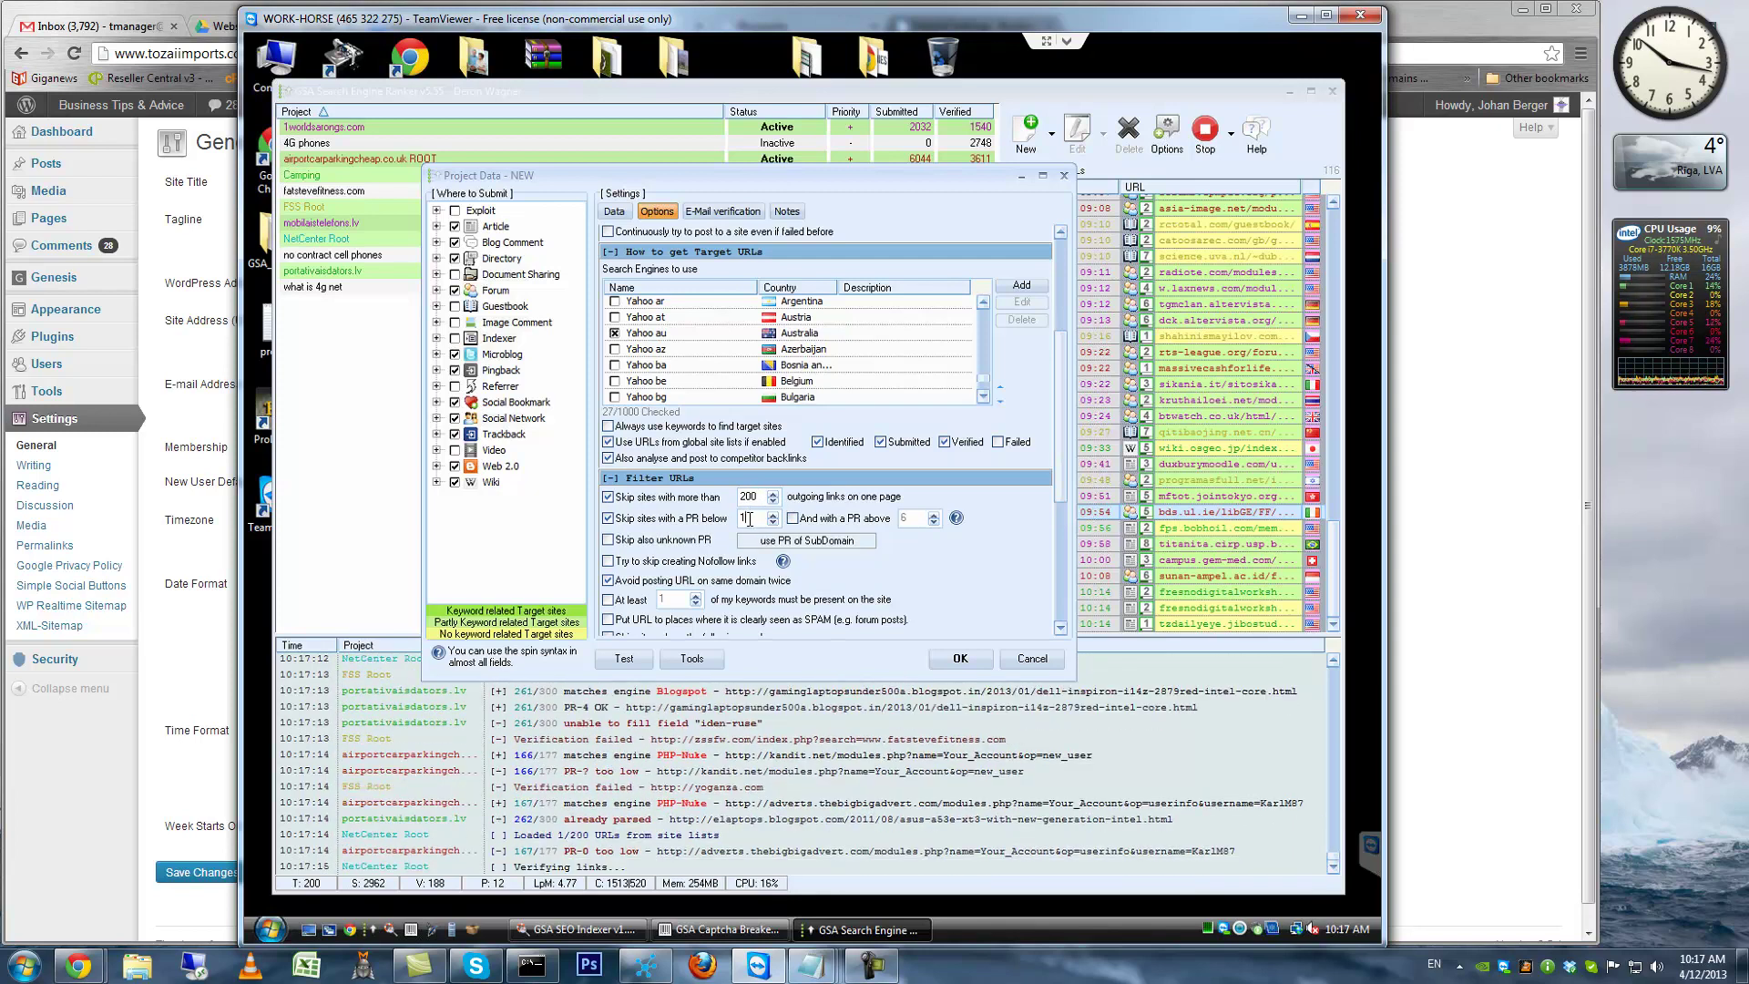
Filter out target sites with a PR below 0 and also skip those with unknown PR
double_click(749, 518)
type("0")
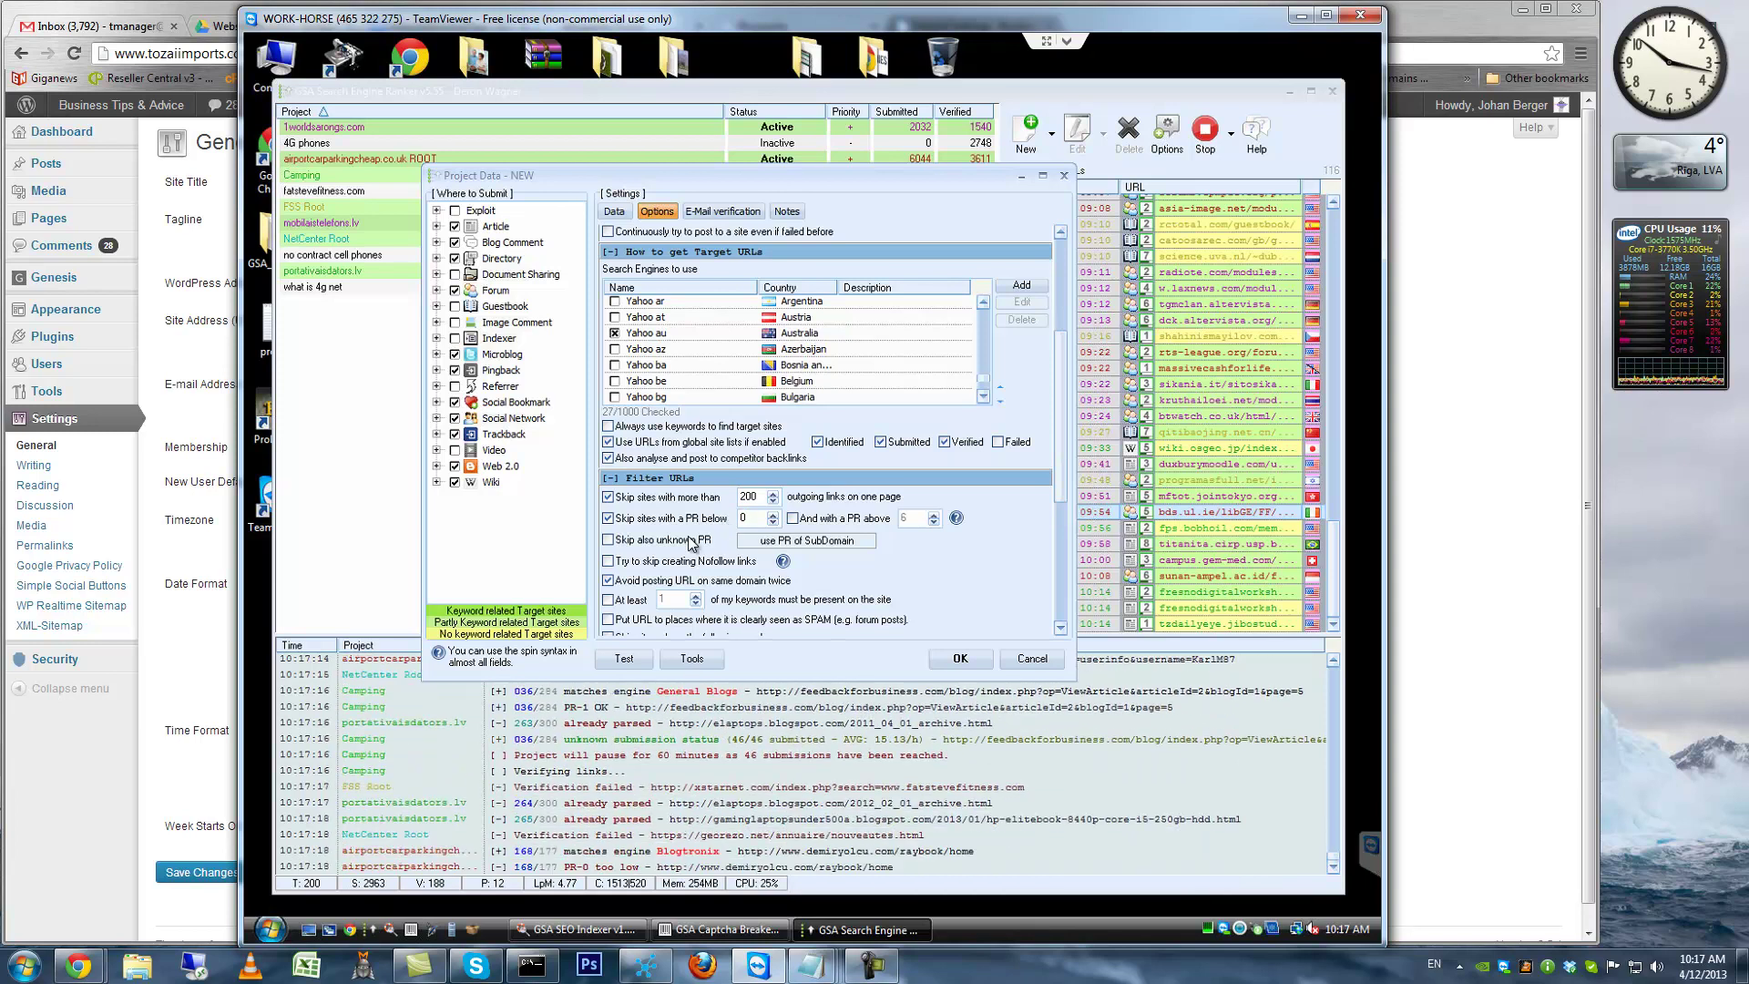
left_click(609, 541)
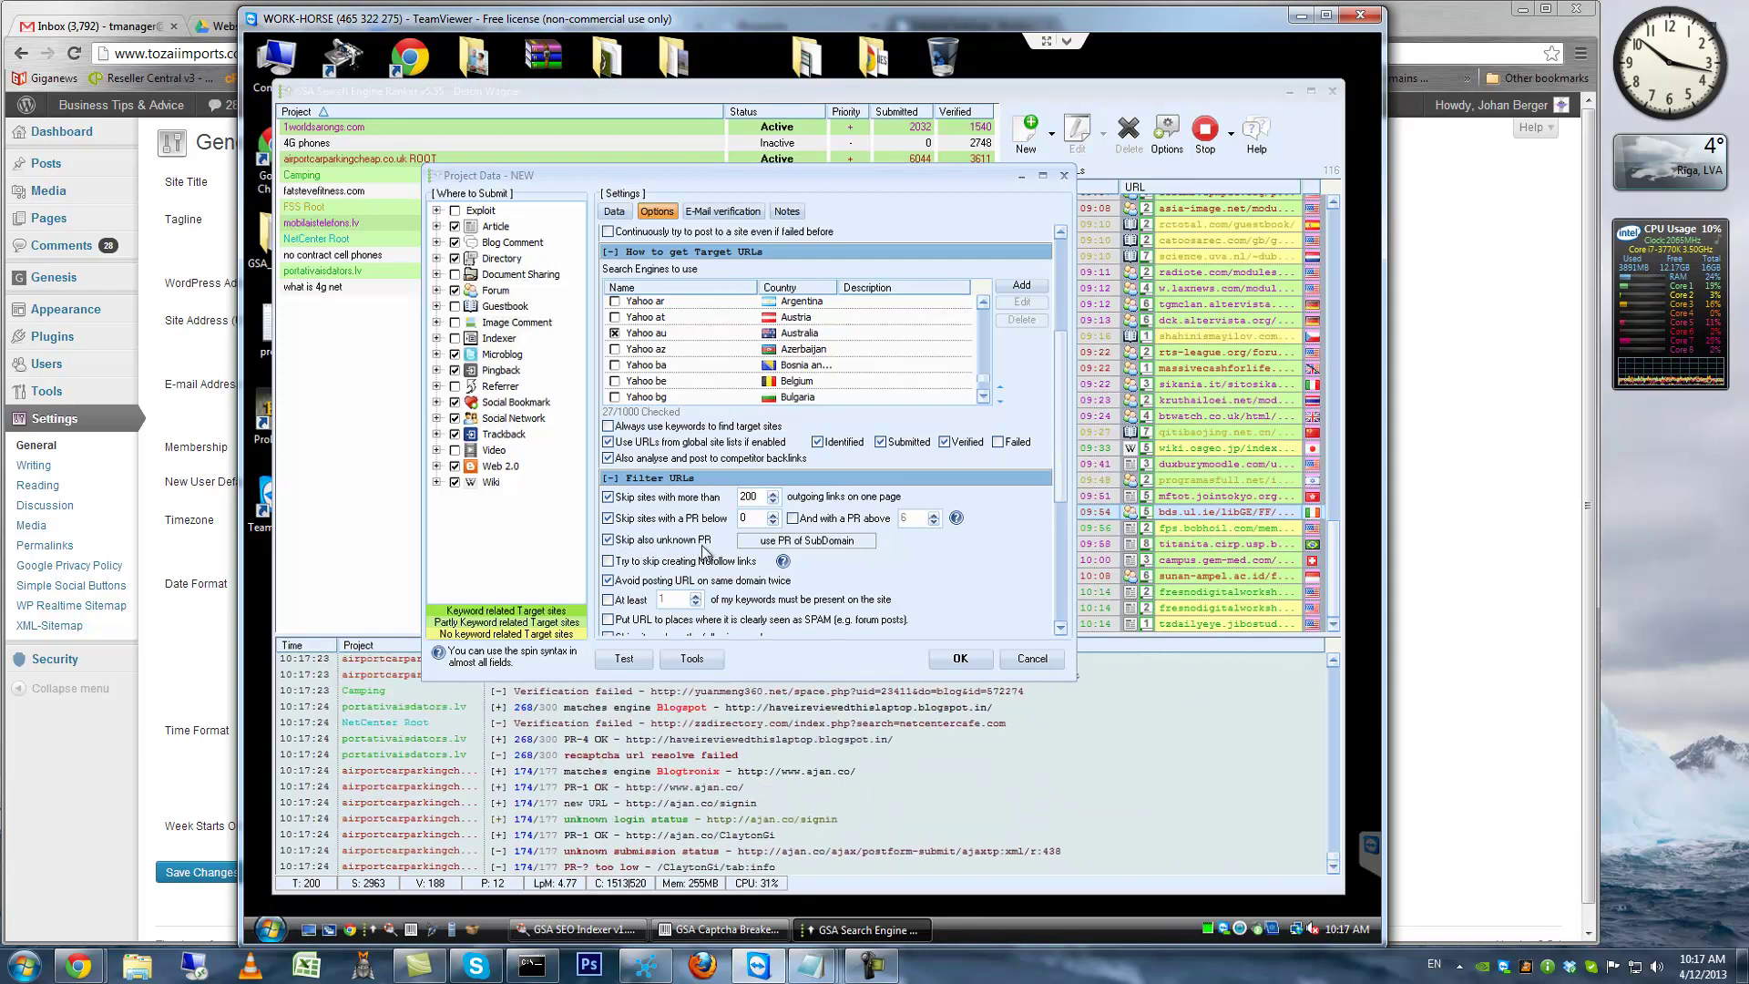
Allow putting the URL in places clearly seen as SPAM and enable skipping sites where the listed words appear
scroll(1062, 625, "down", 3)
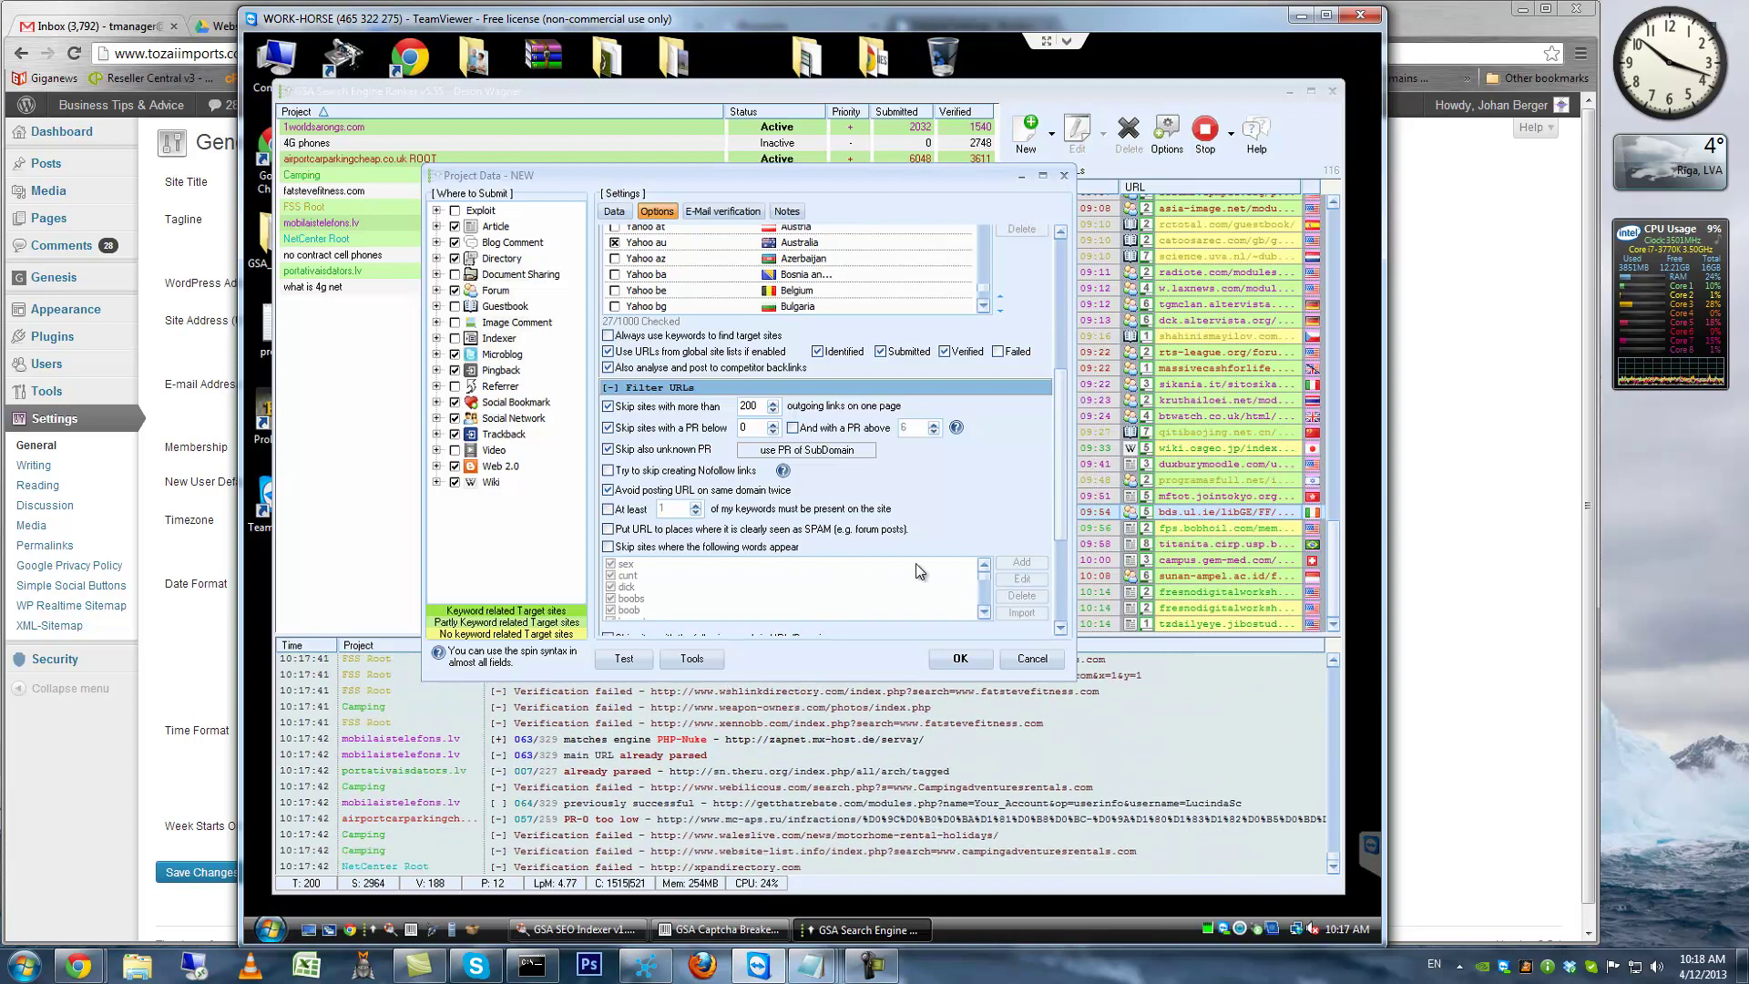
left_click(607, 531)
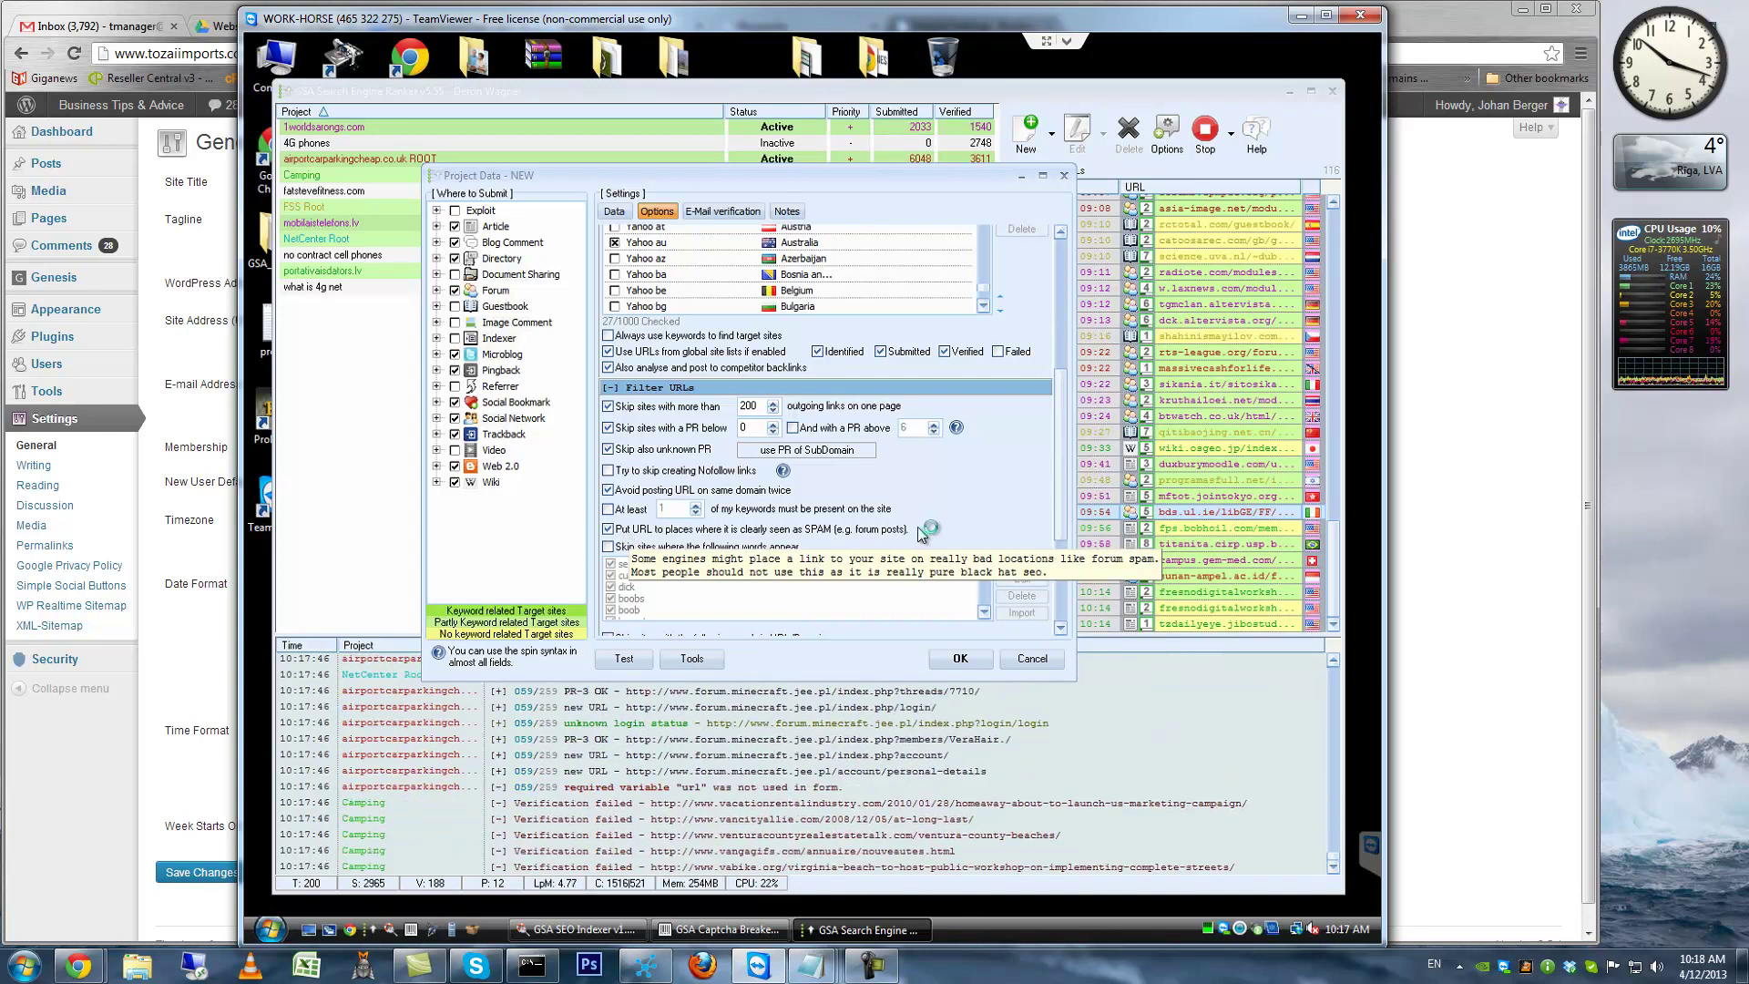
scroll(1061, 628, "down", 3)
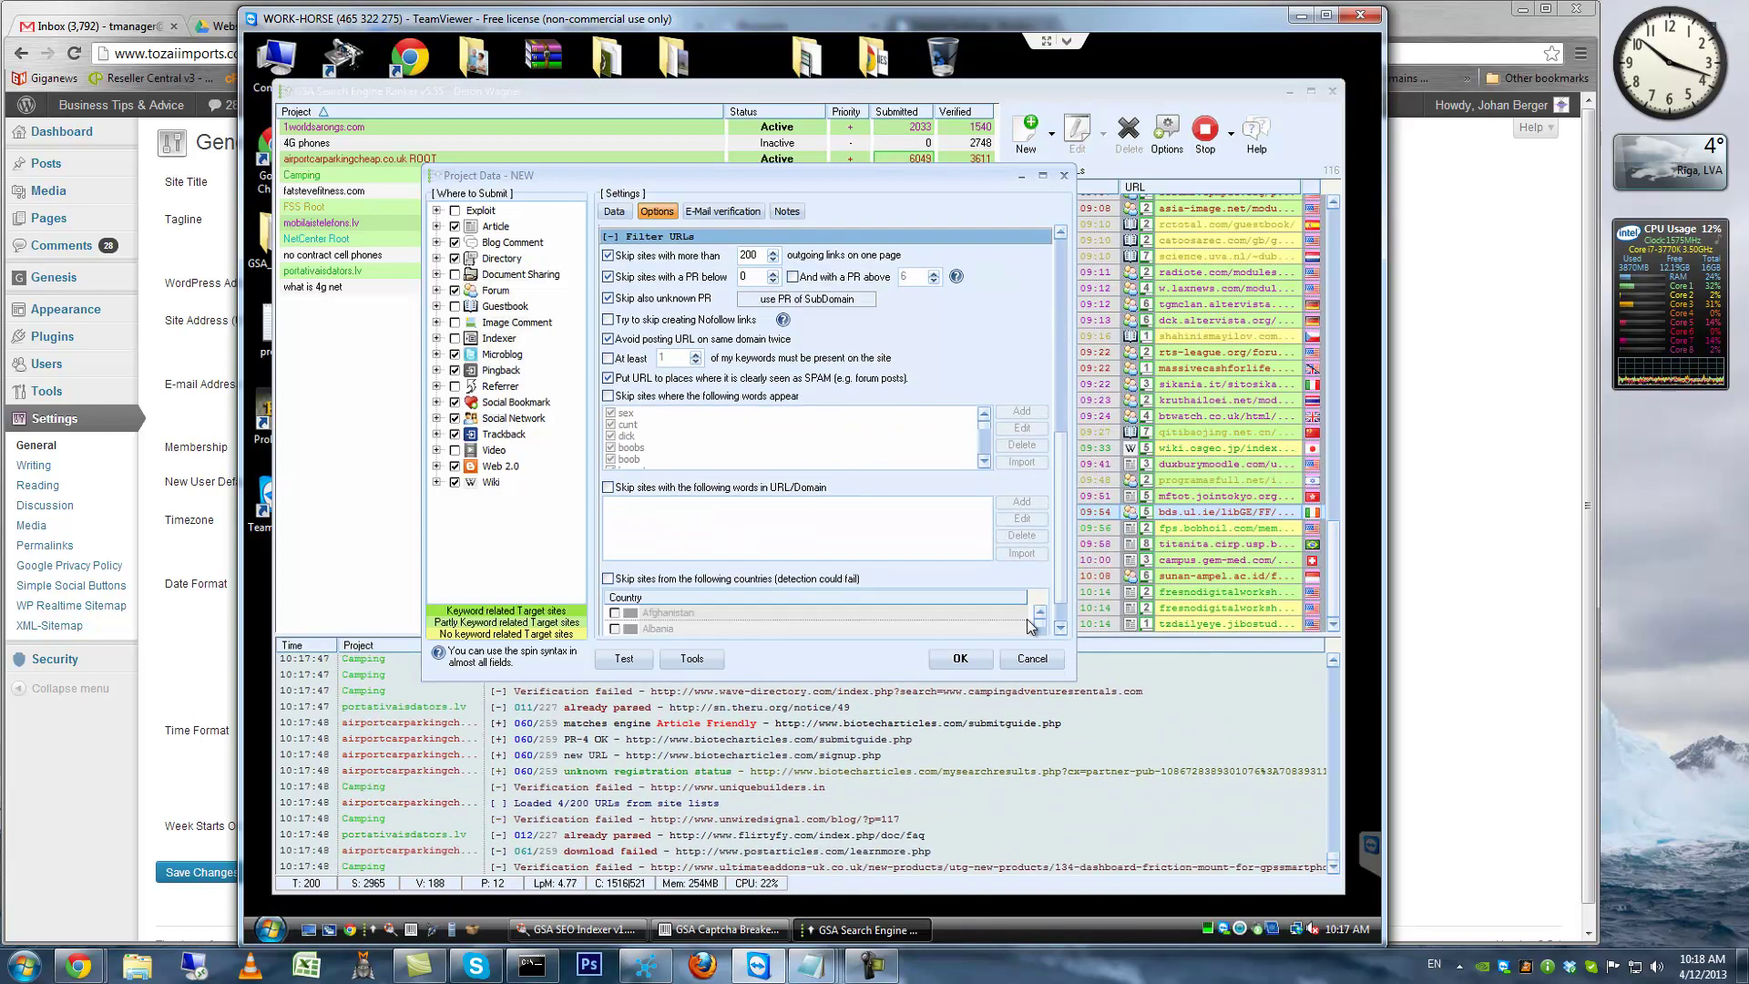
left_click(608, 395)
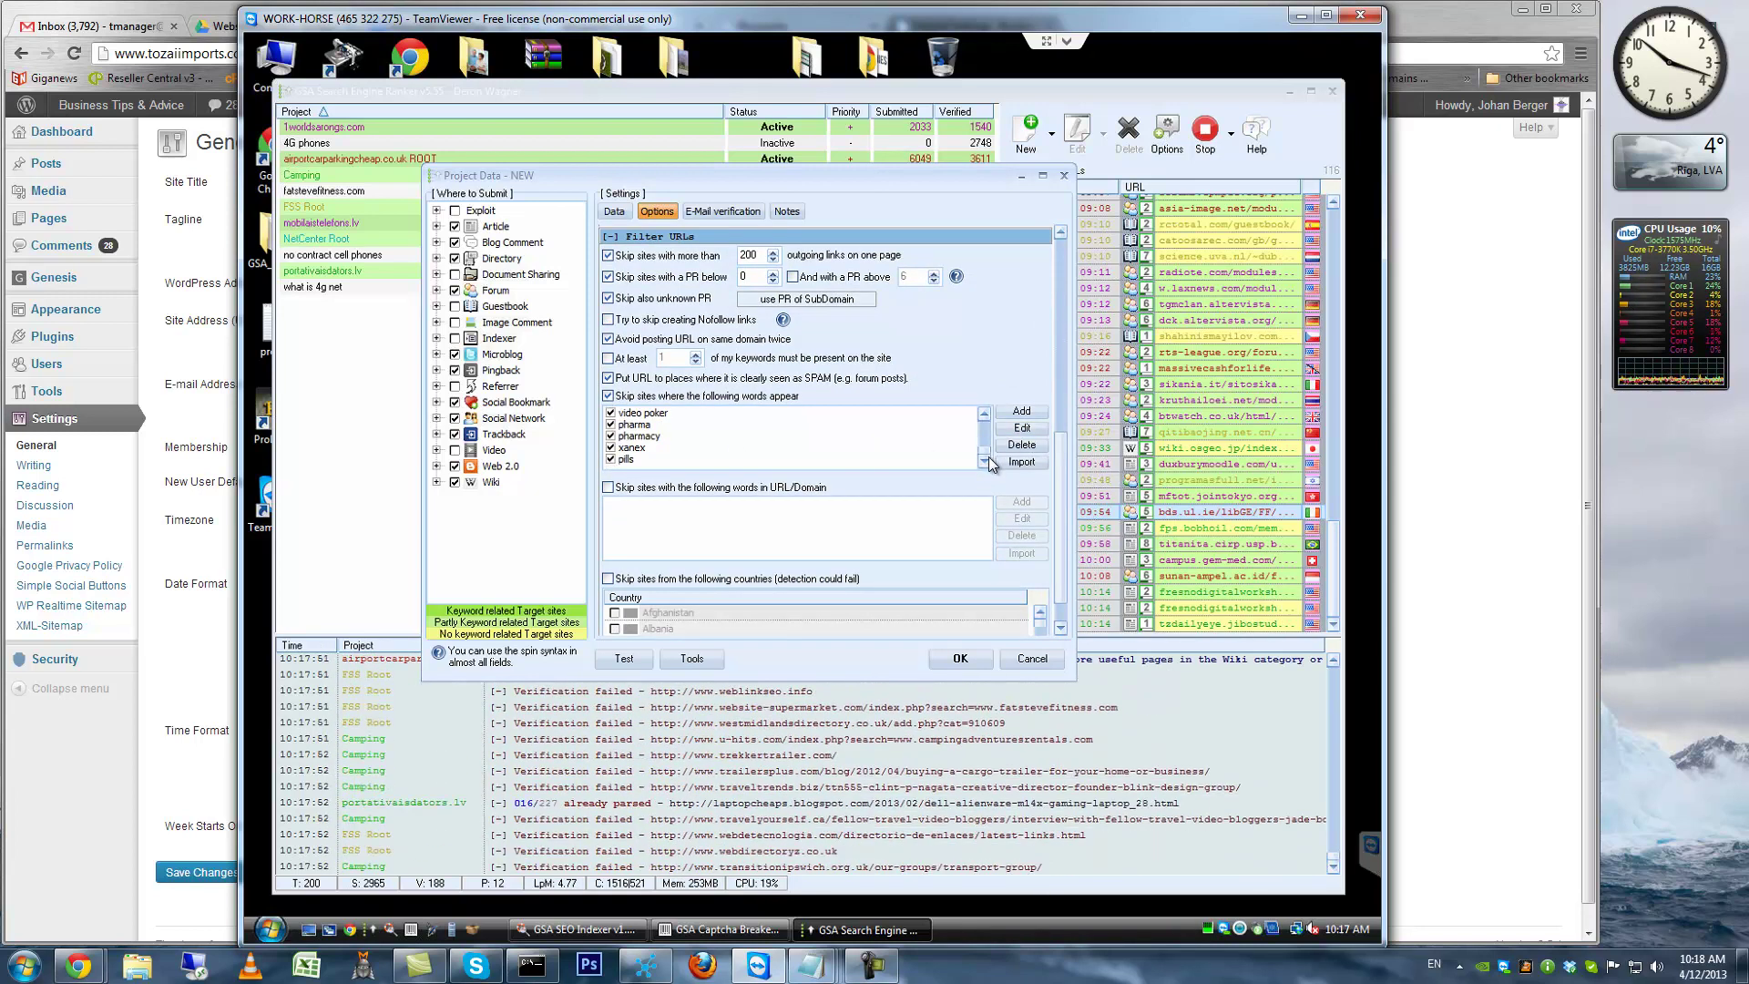
Add the words "cialis" and "viagra" to the list of words for which sites are skipped
left_click(1021, 412)
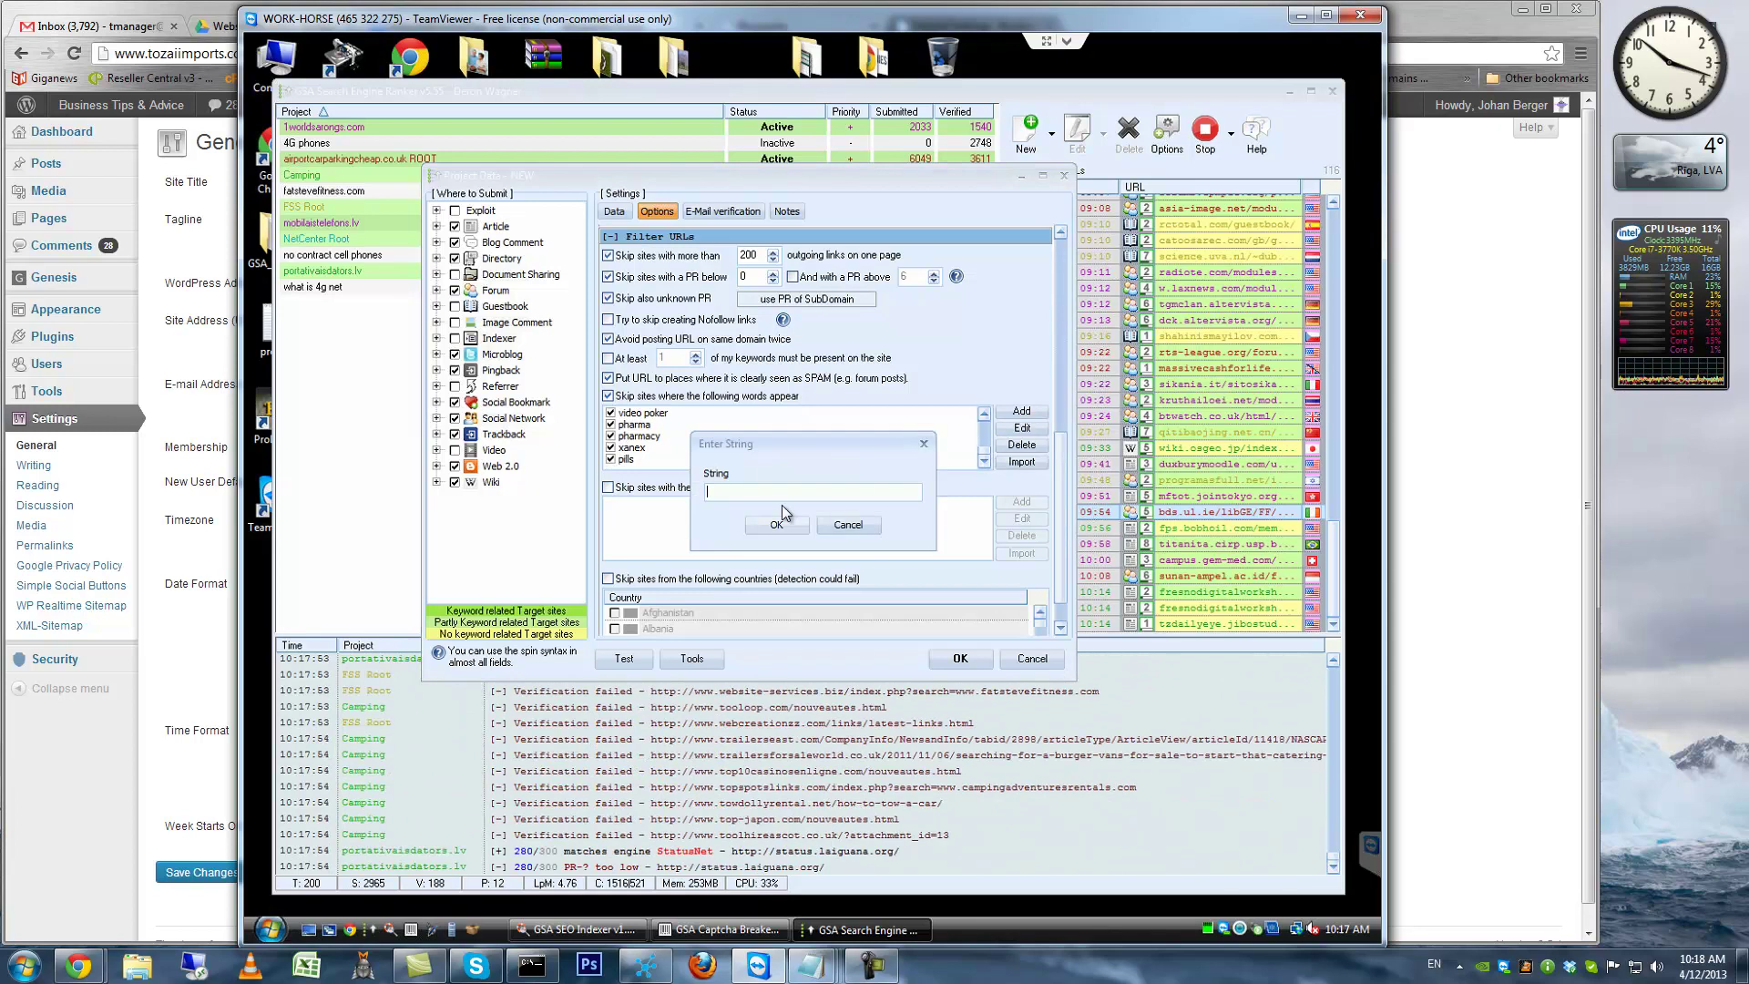
type("cialis")
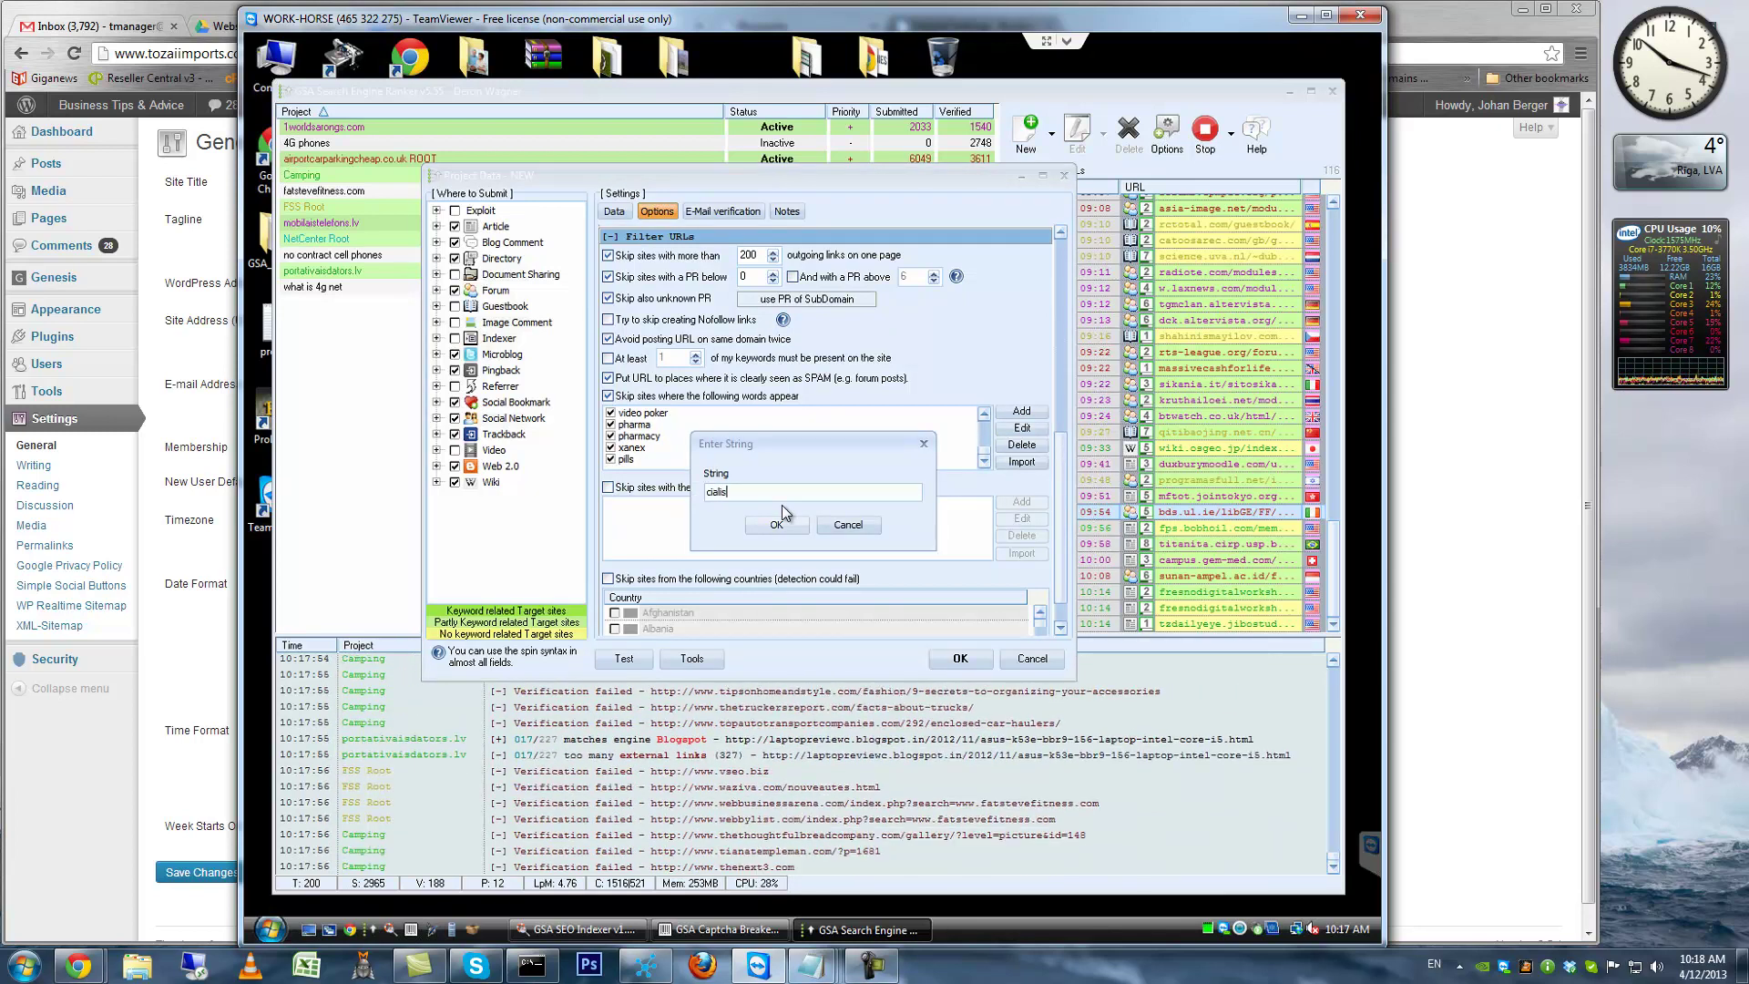
left_click(784, 523)
left_click(1022, 412)
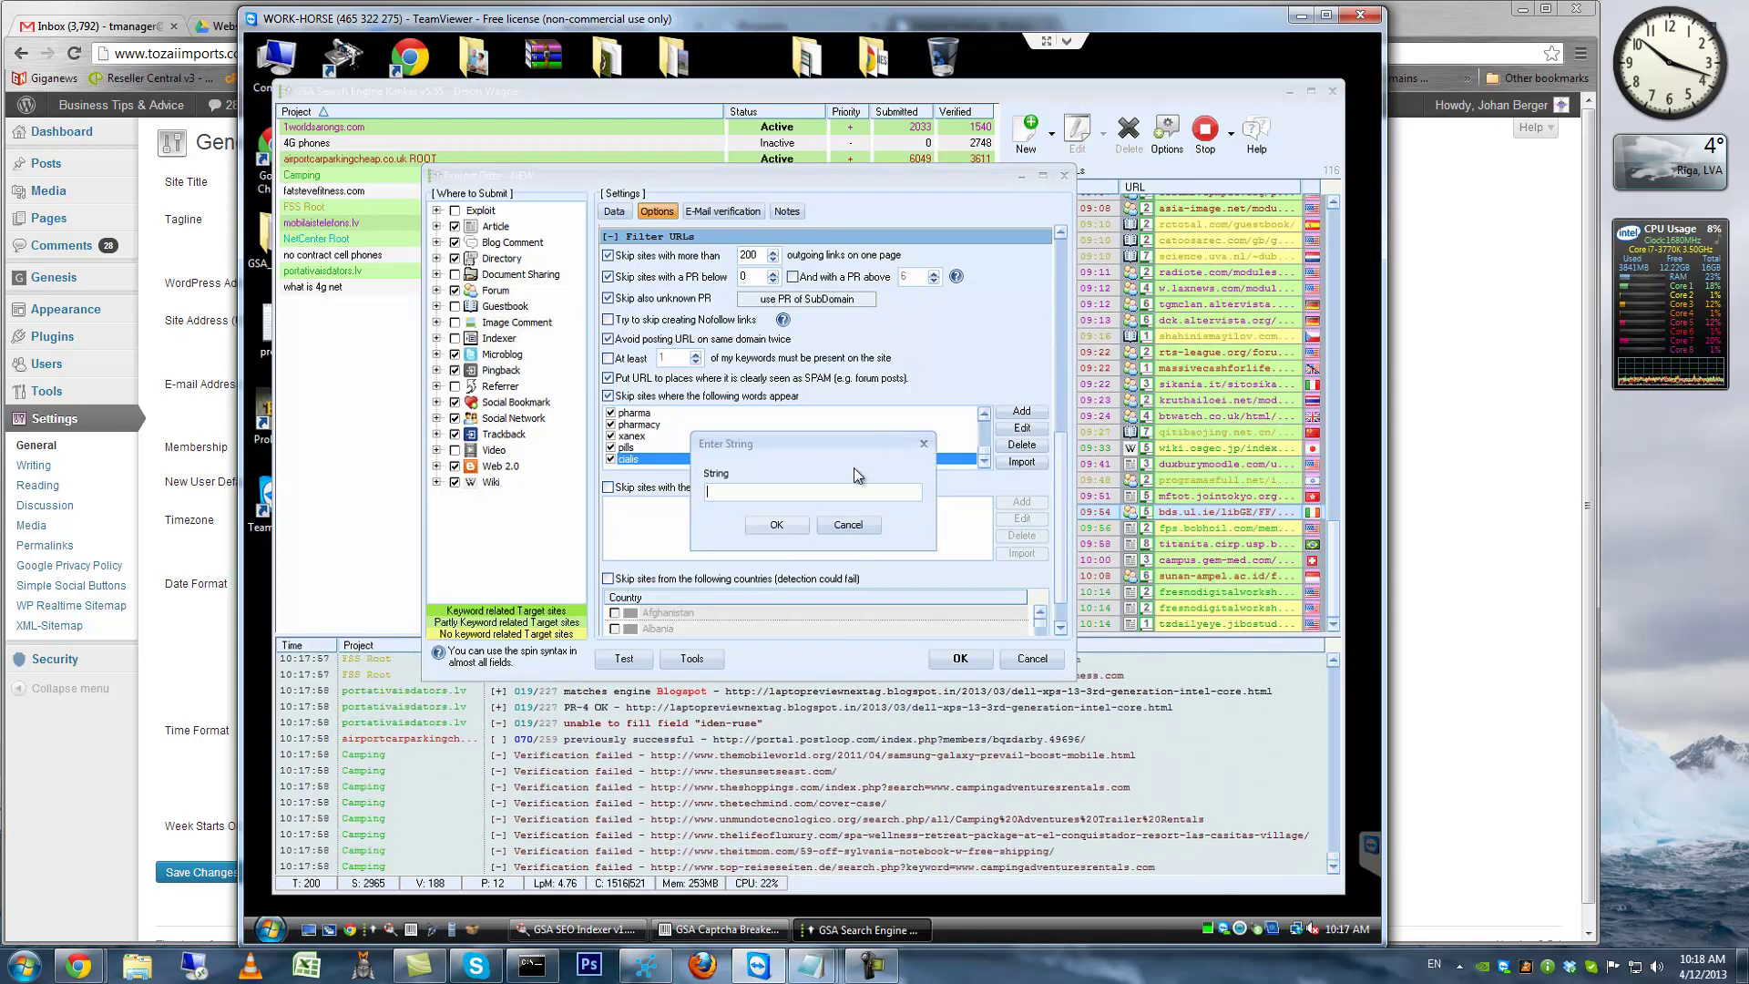
type("viagra")
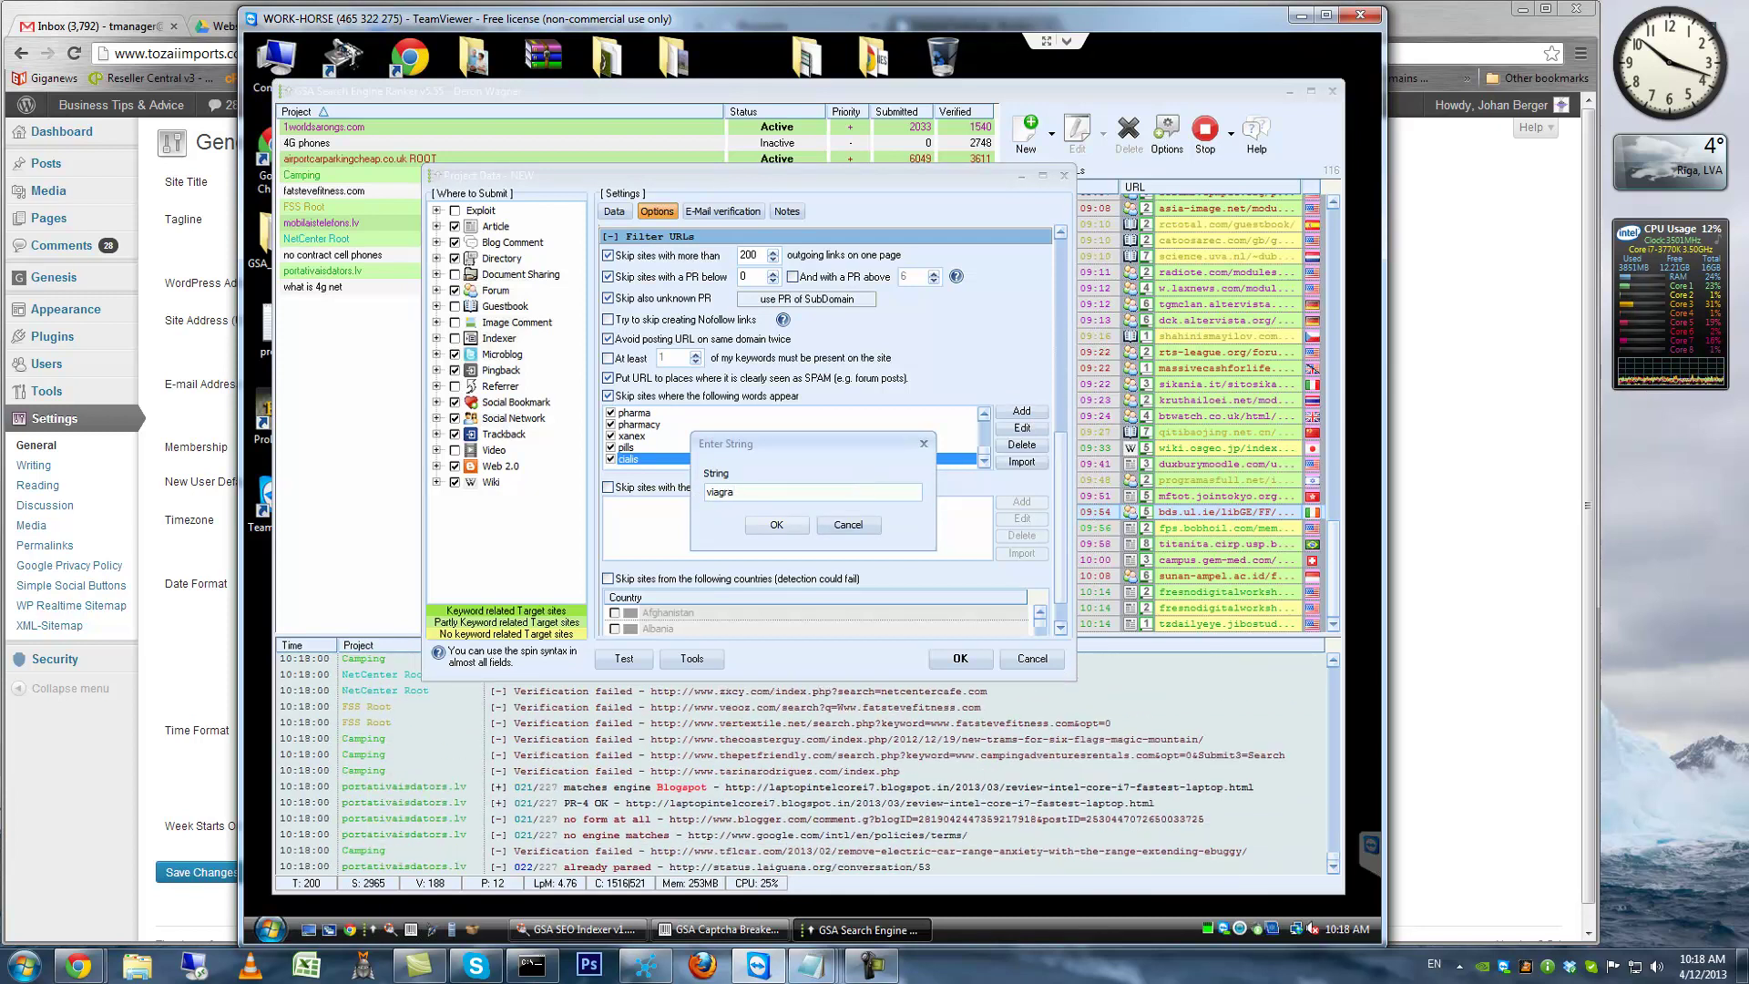
left_click(779, 522)
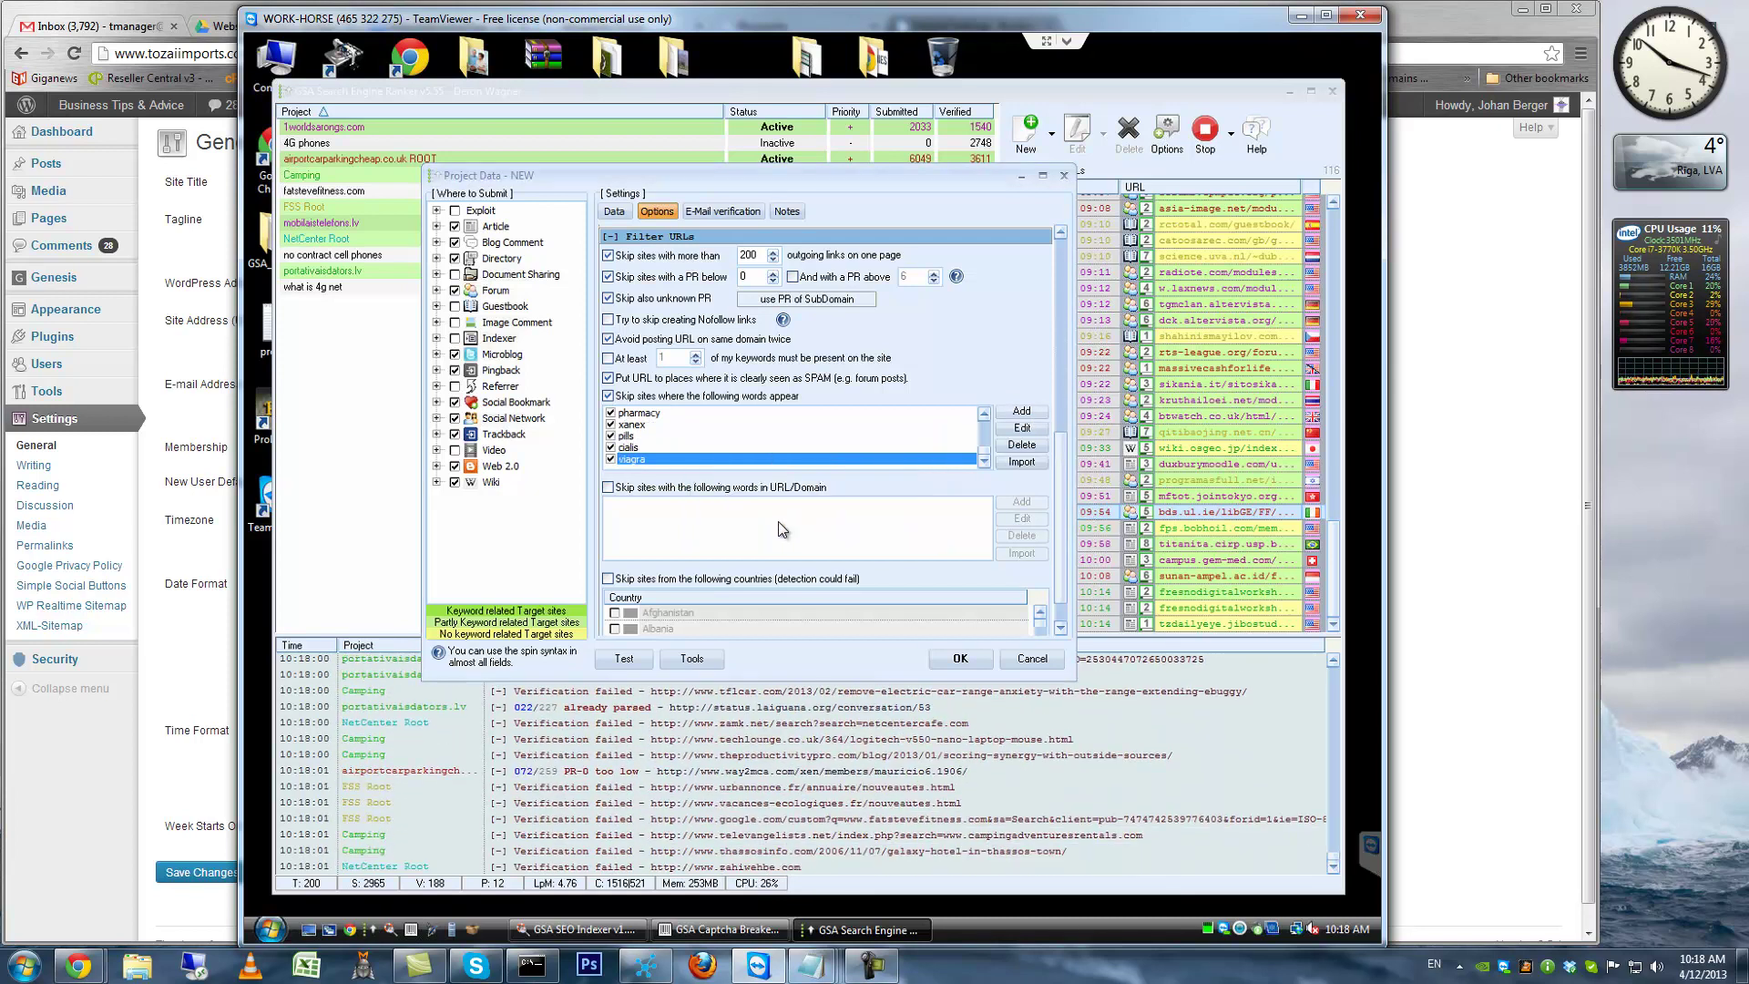
Add the words "gay", "dating" and "cams" to the list of words for which sites are skipped
left_click(1021, 412)
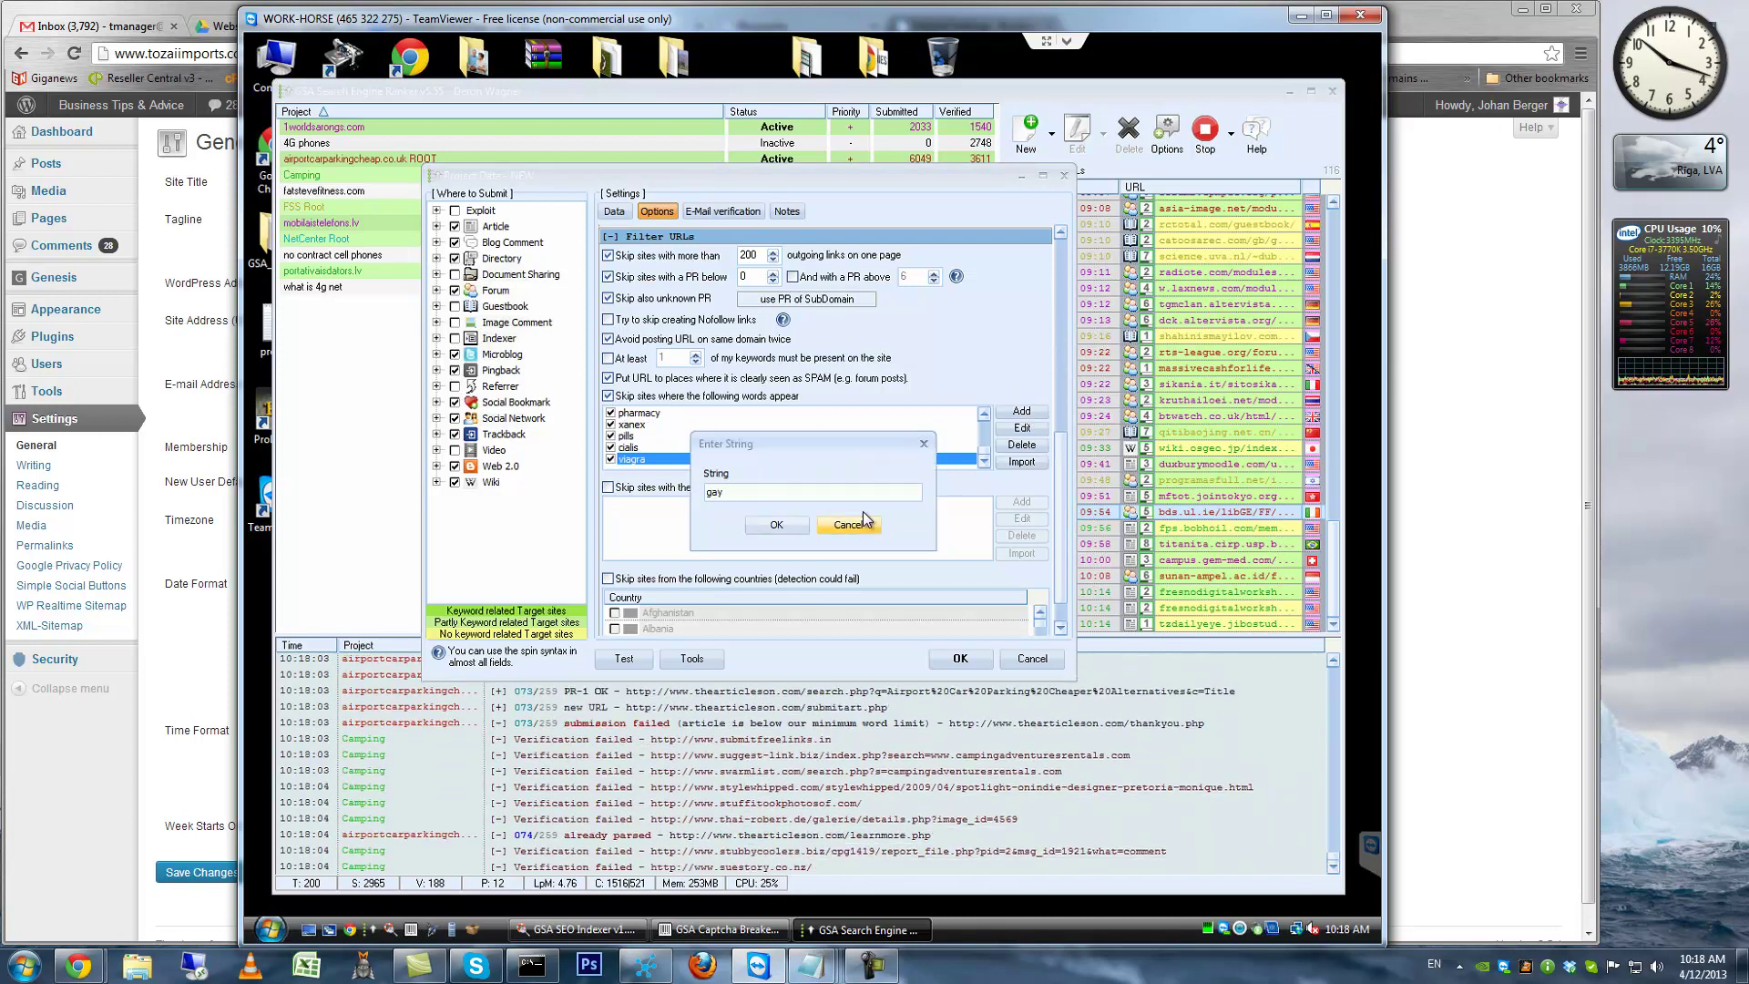
left_click(783, 528)
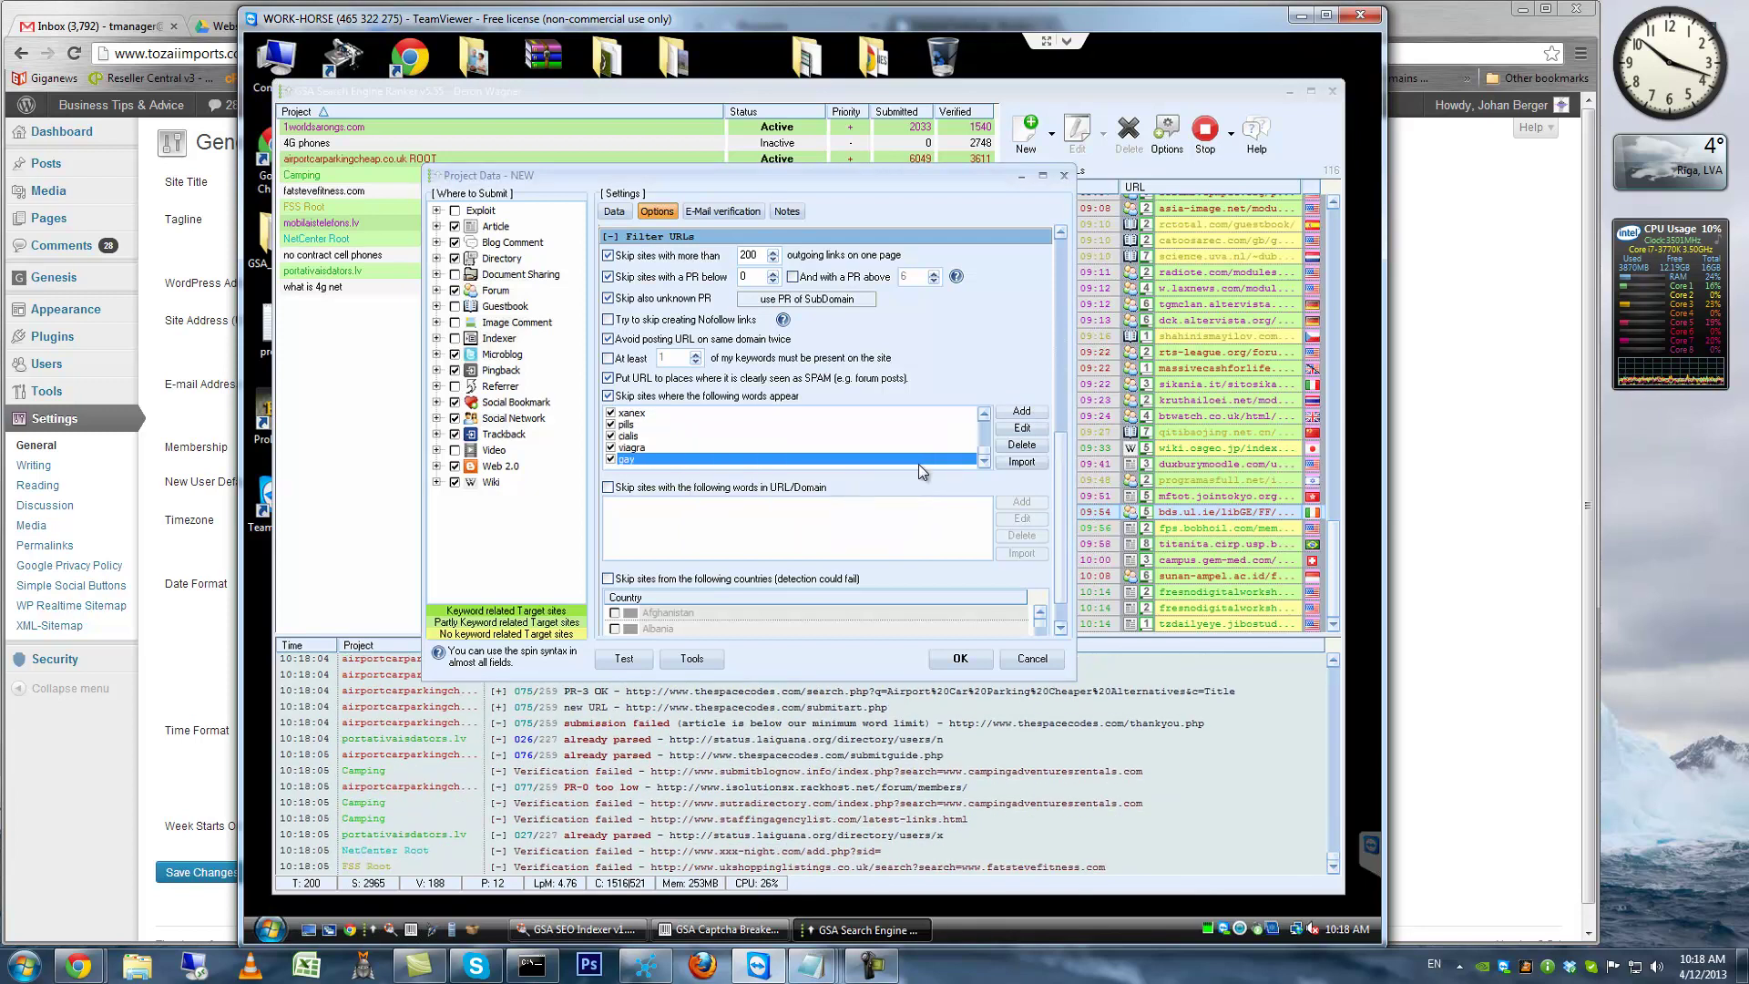
left_click(1021, 413)
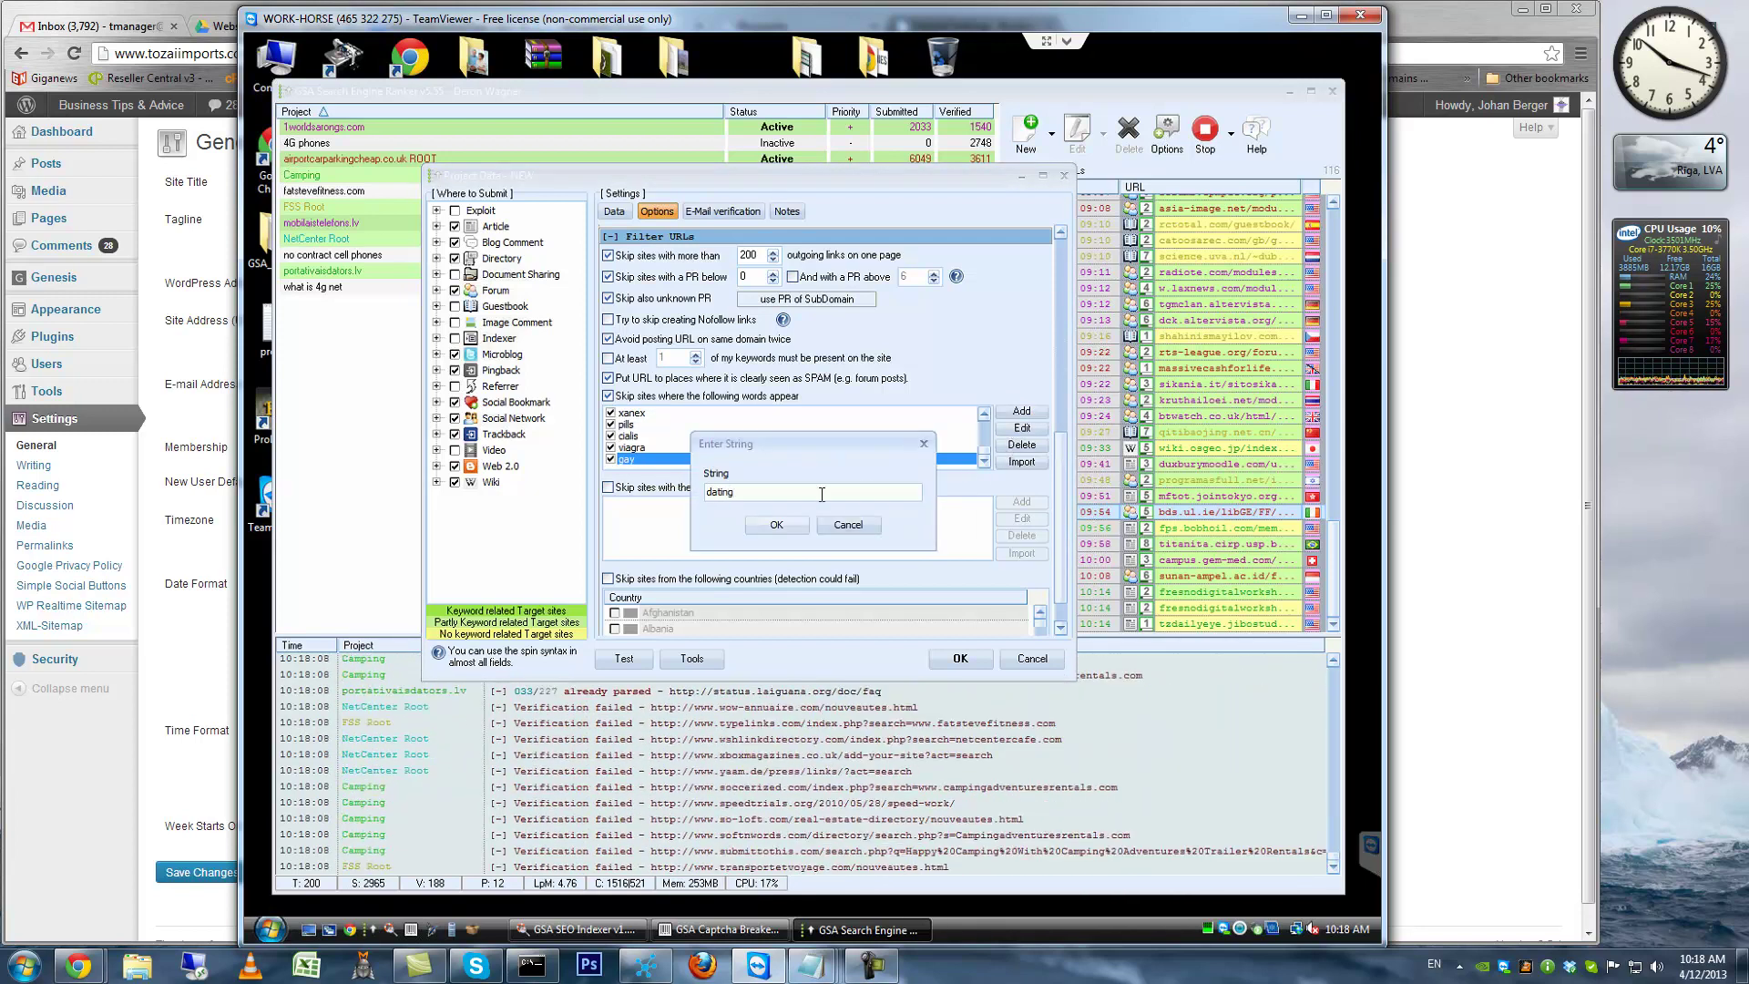
left_click(785, 529)
left_click(1024, 413)
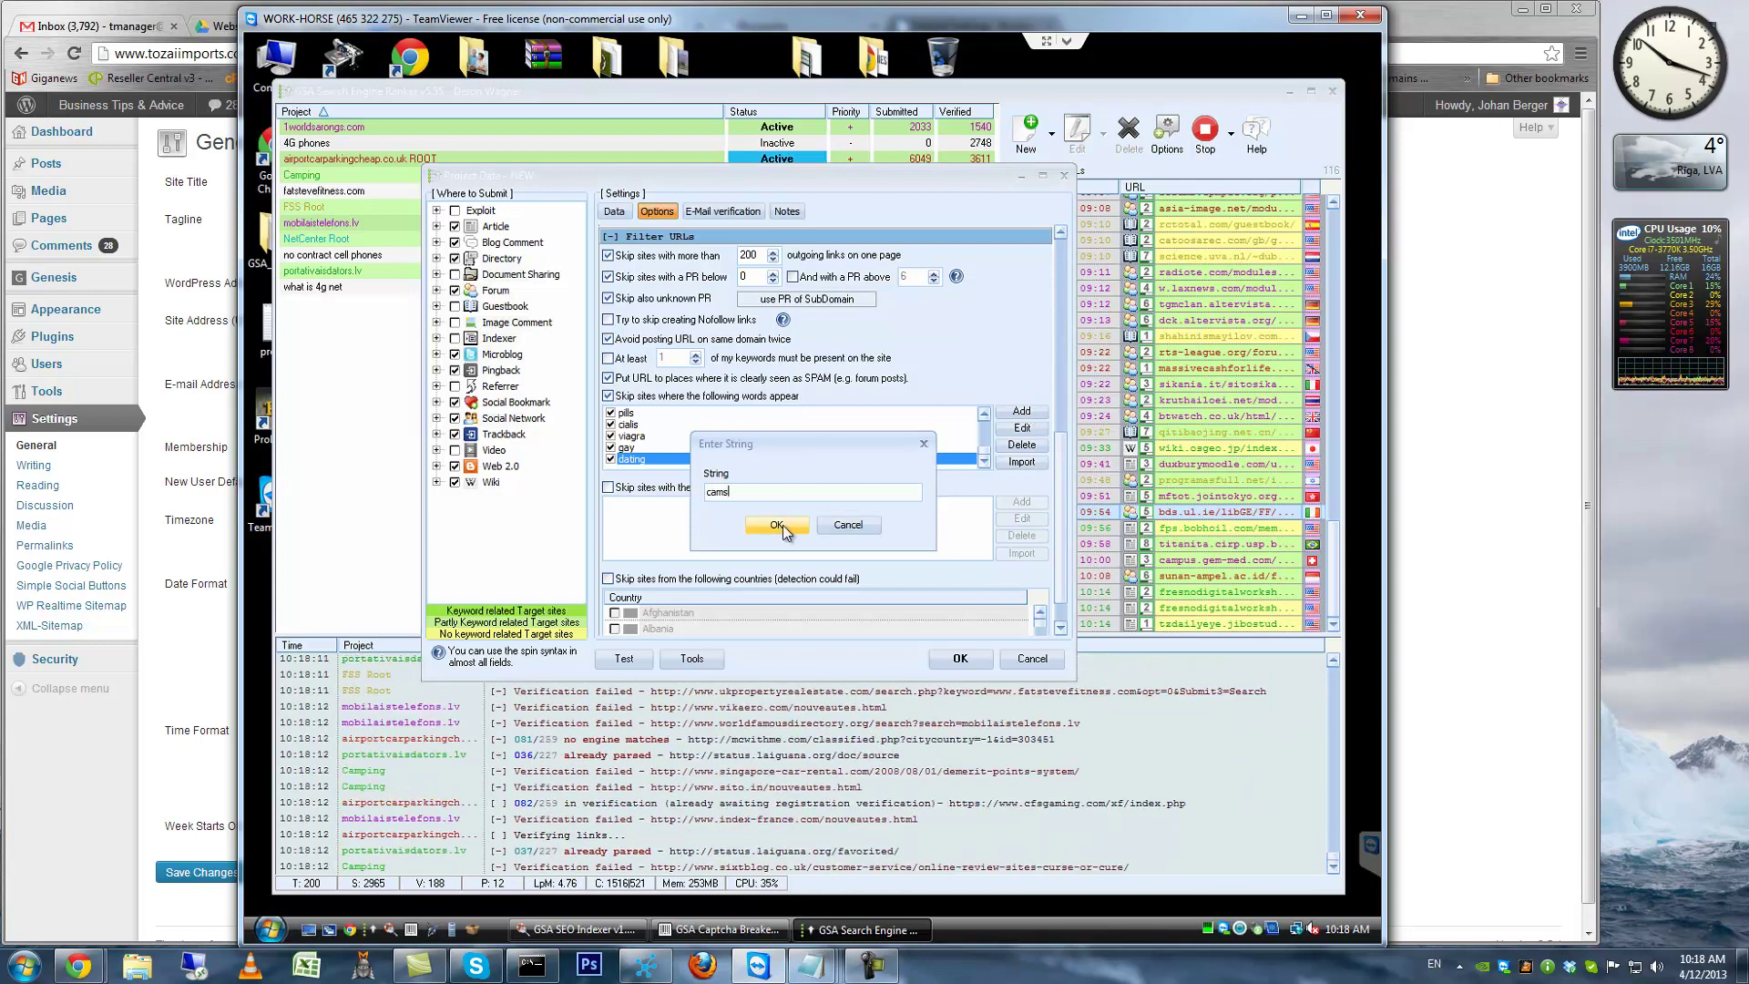
left_click(783, 524)
Review the remaining URL filters, the project's e-mail verification settings and the engines listed under Web 2.0
left_click(1061, 628)
left_click(1060, 627)
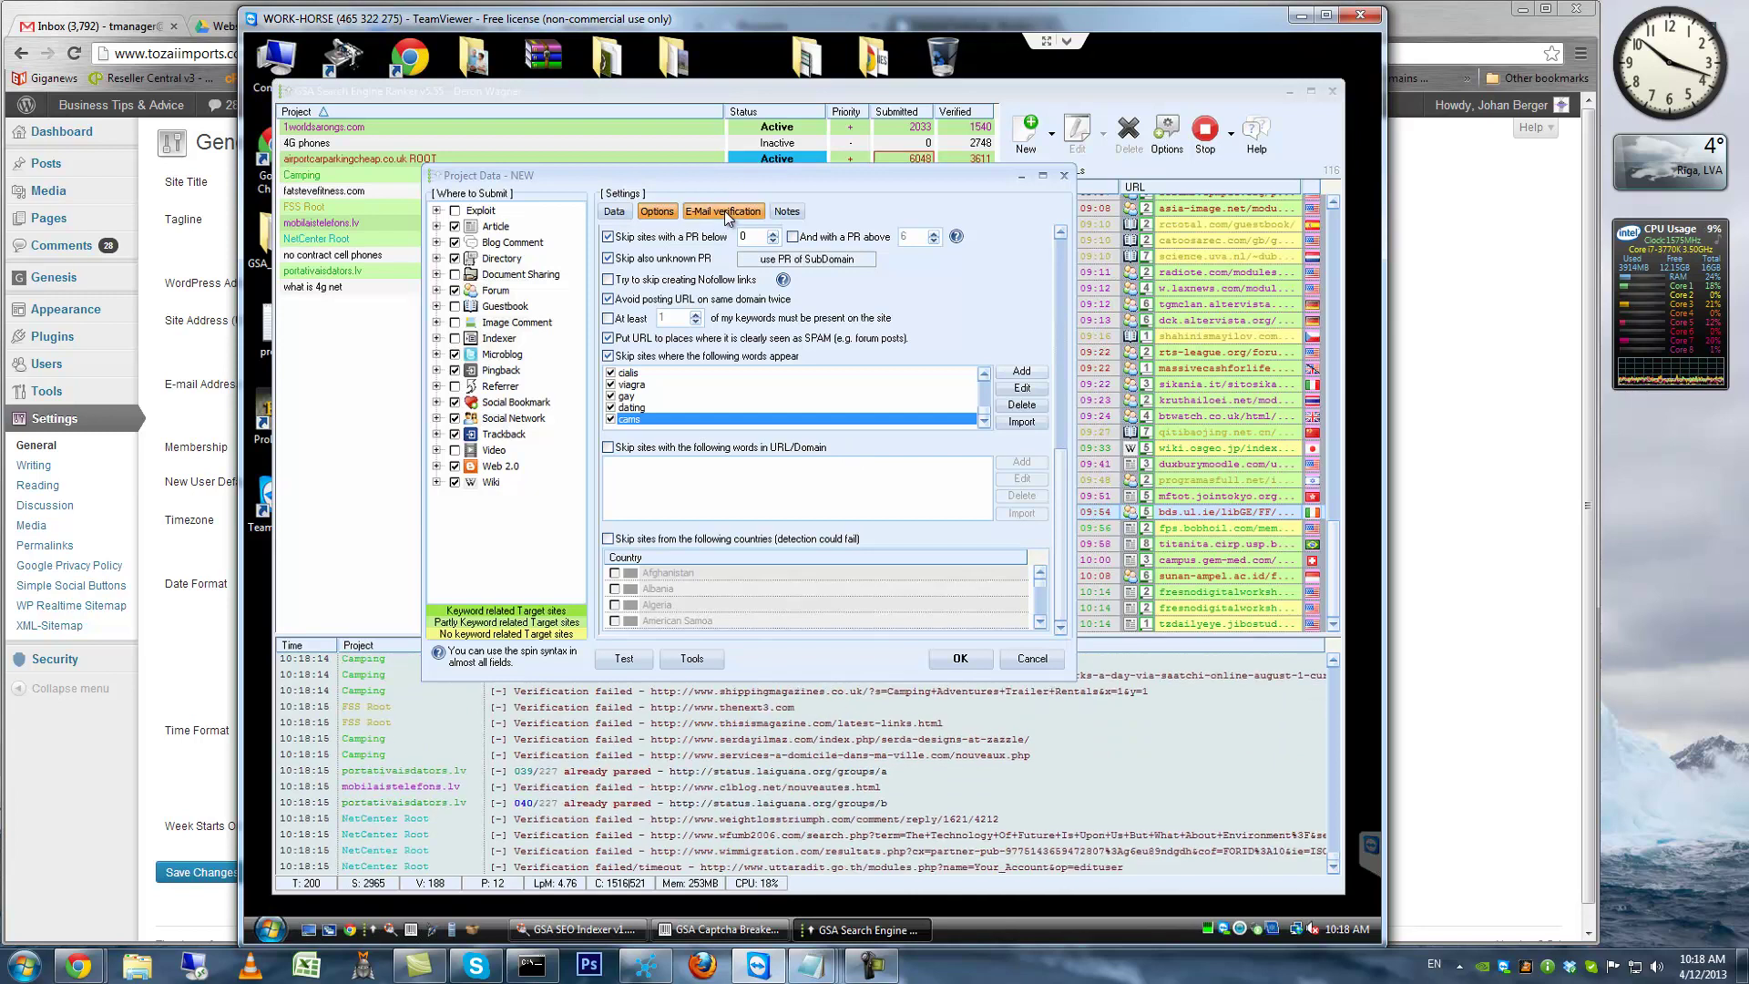
left_click(724, 211)
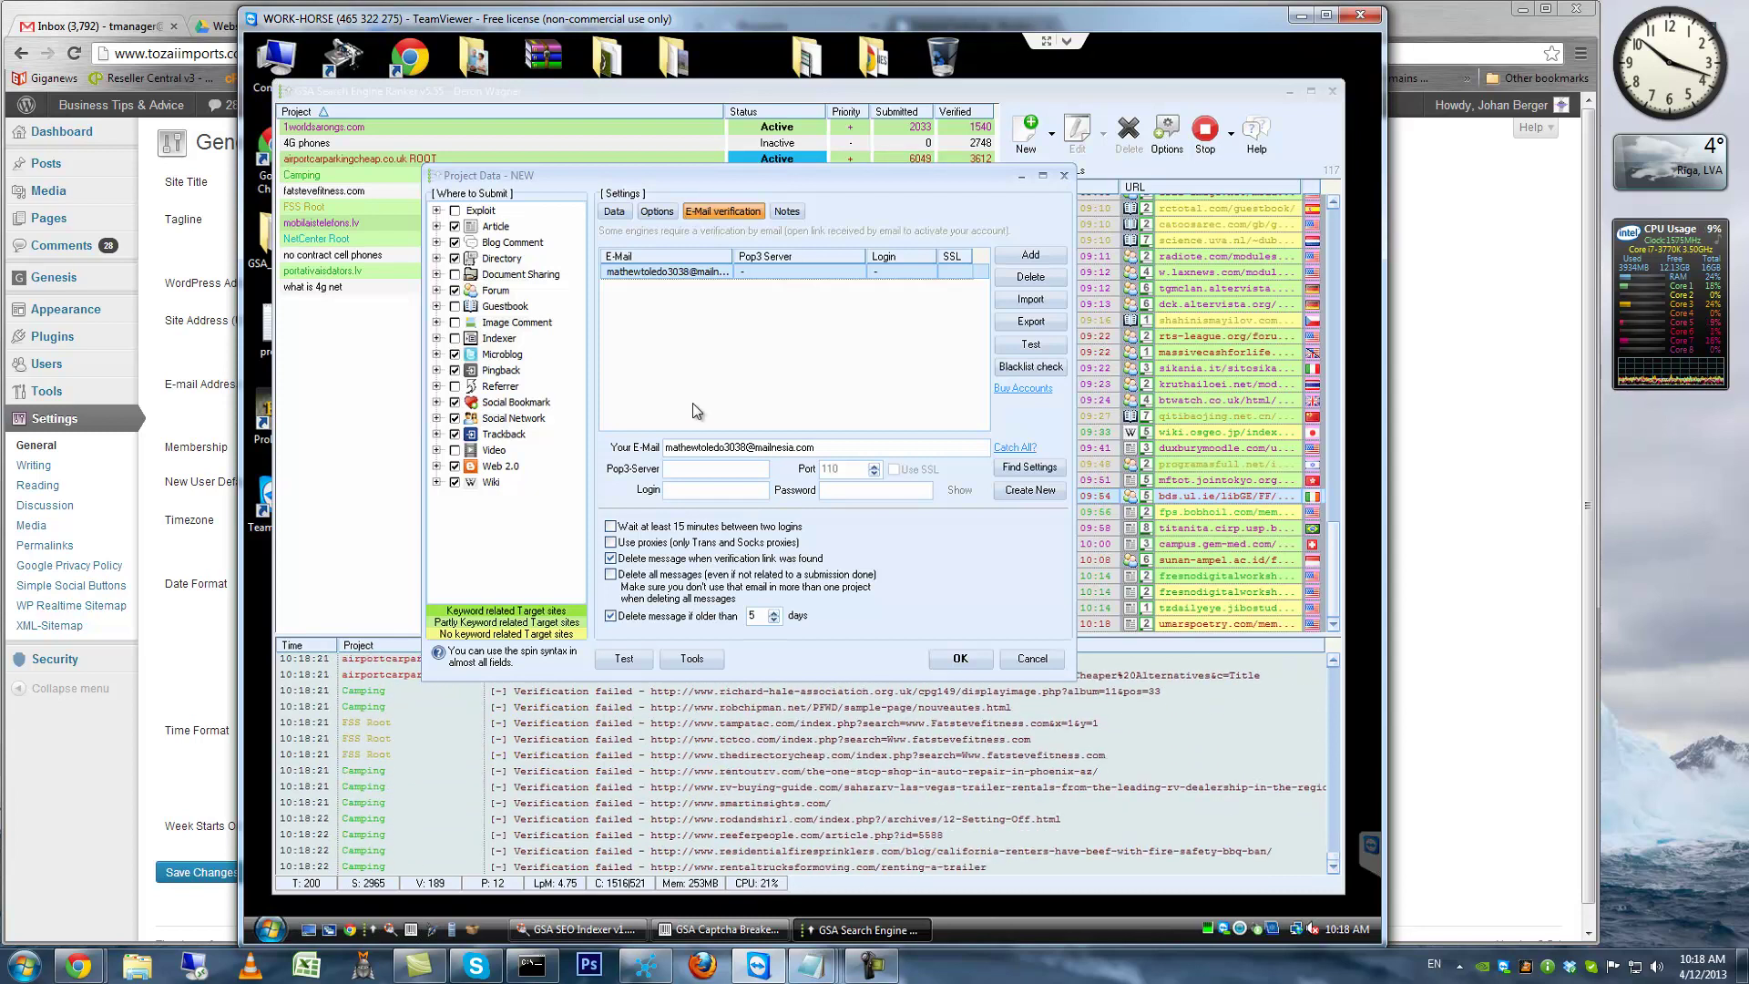
left_click(438, 466)
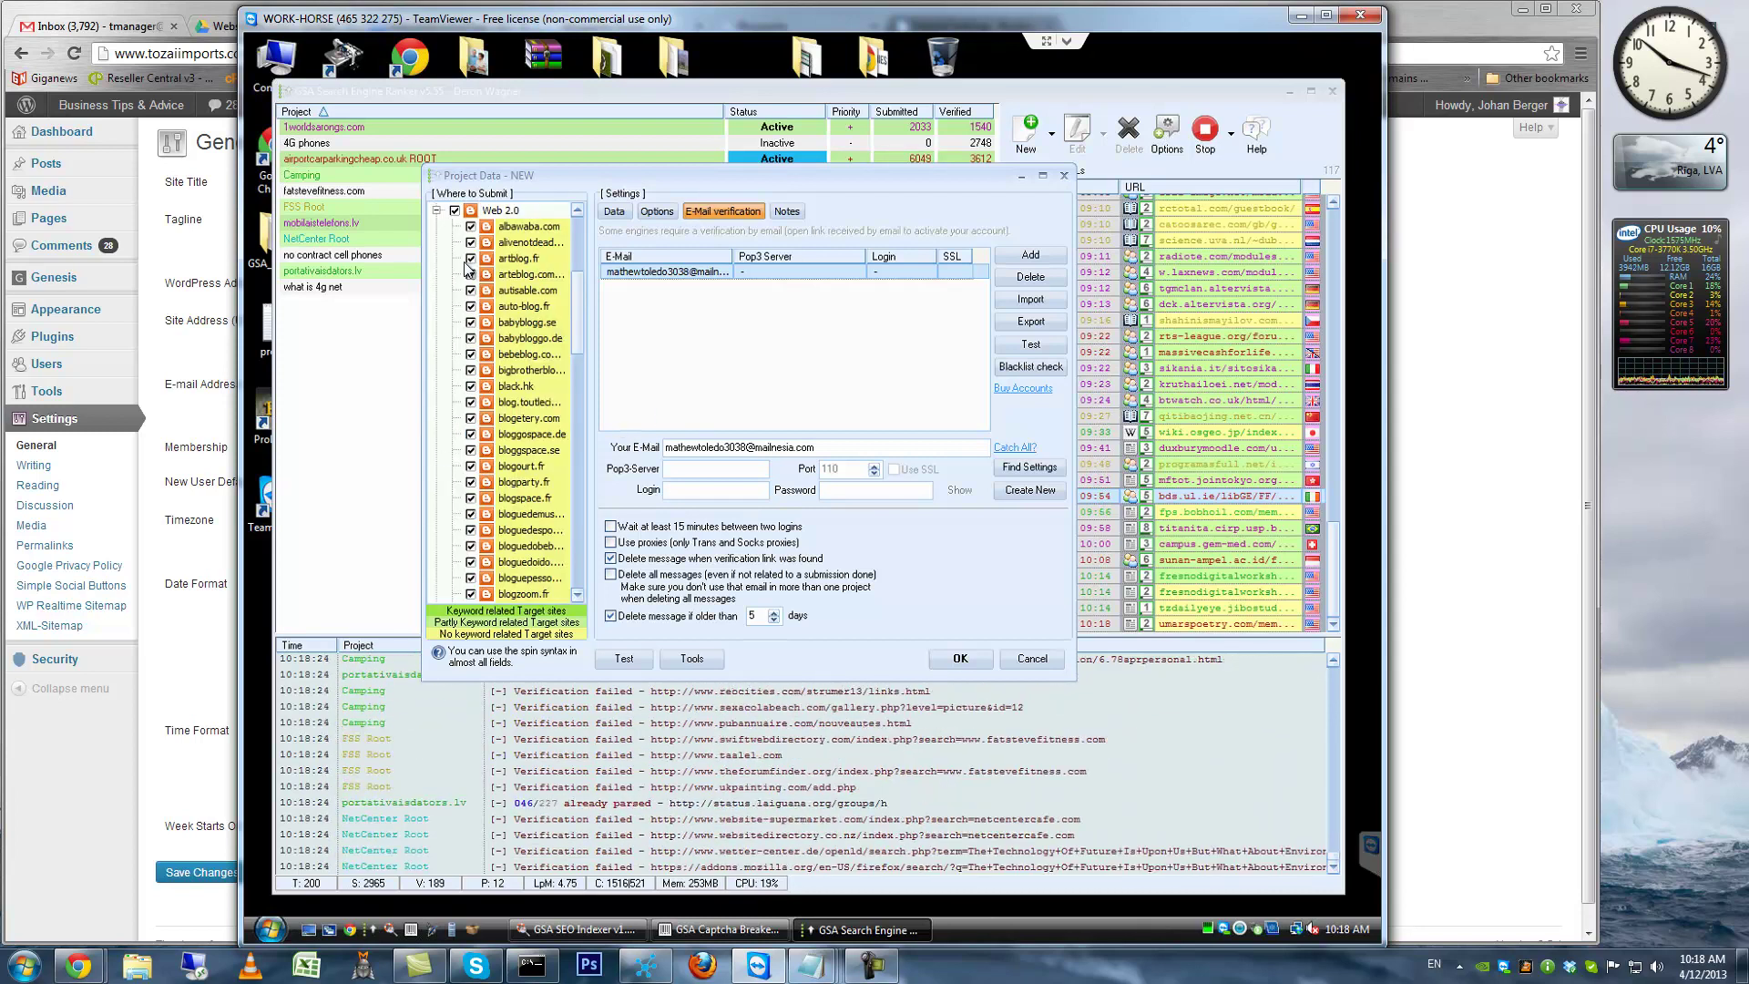
left_click(437, 211)
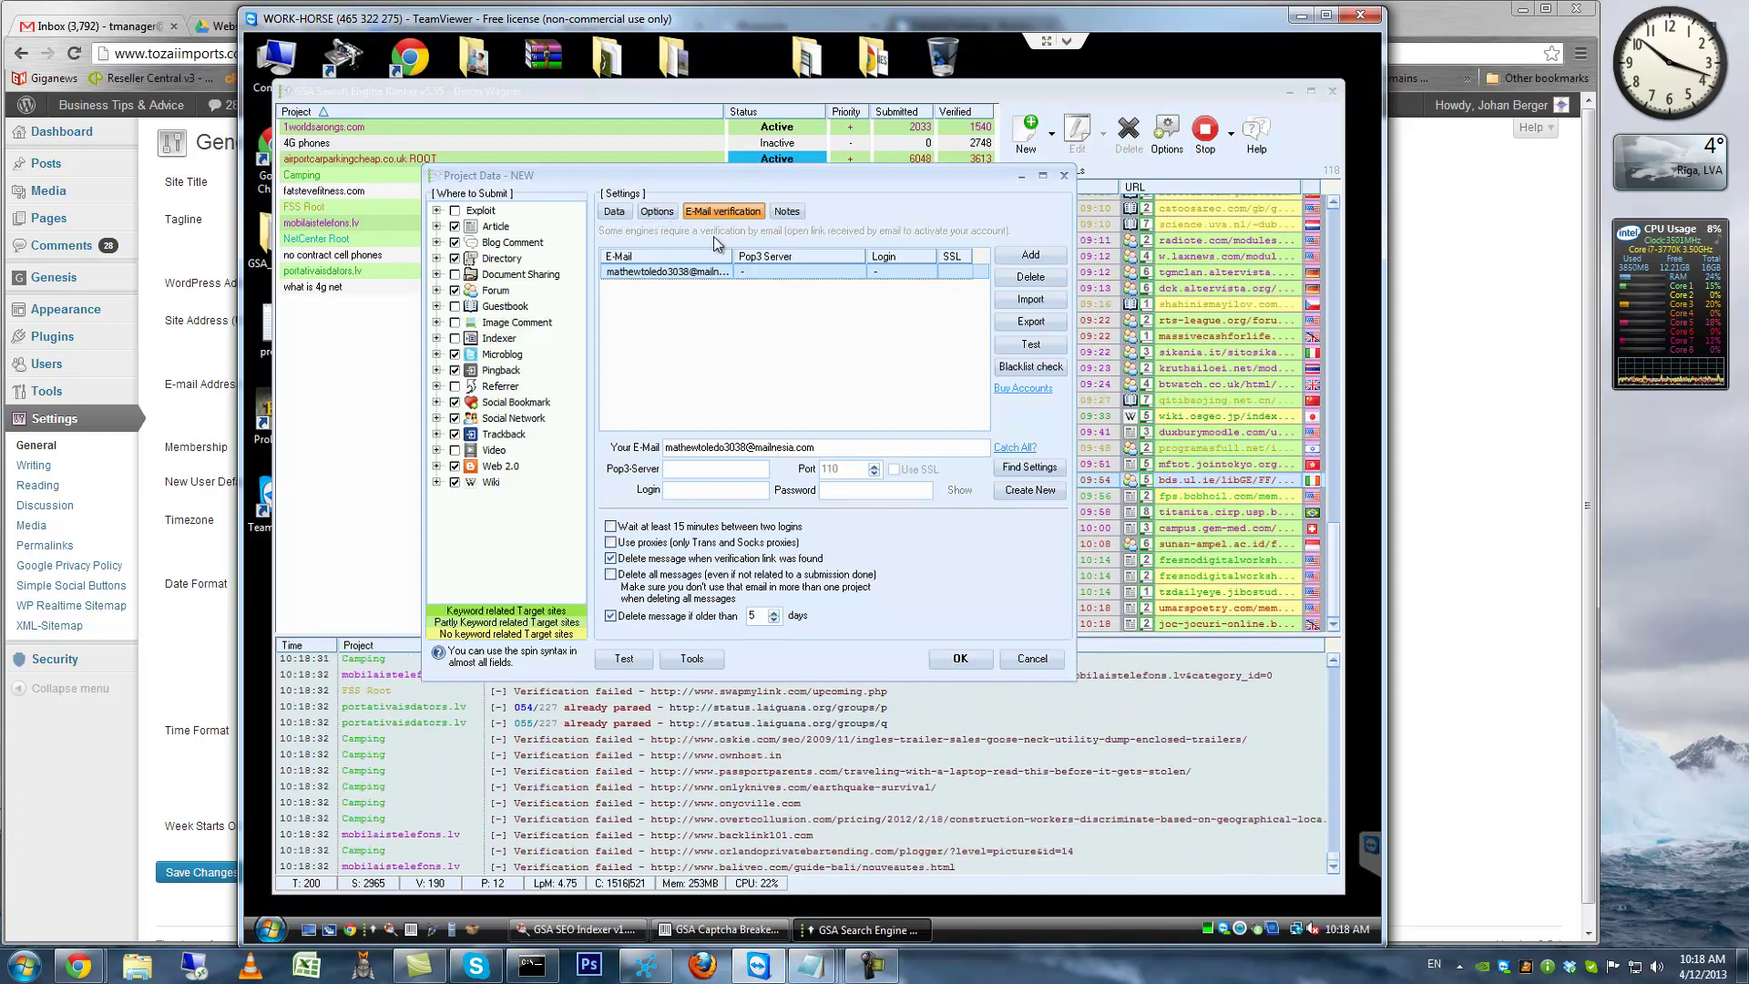
Run a test preview of the project's submission data and examine the generated article, comment and profile fields
left_click(625, 658)
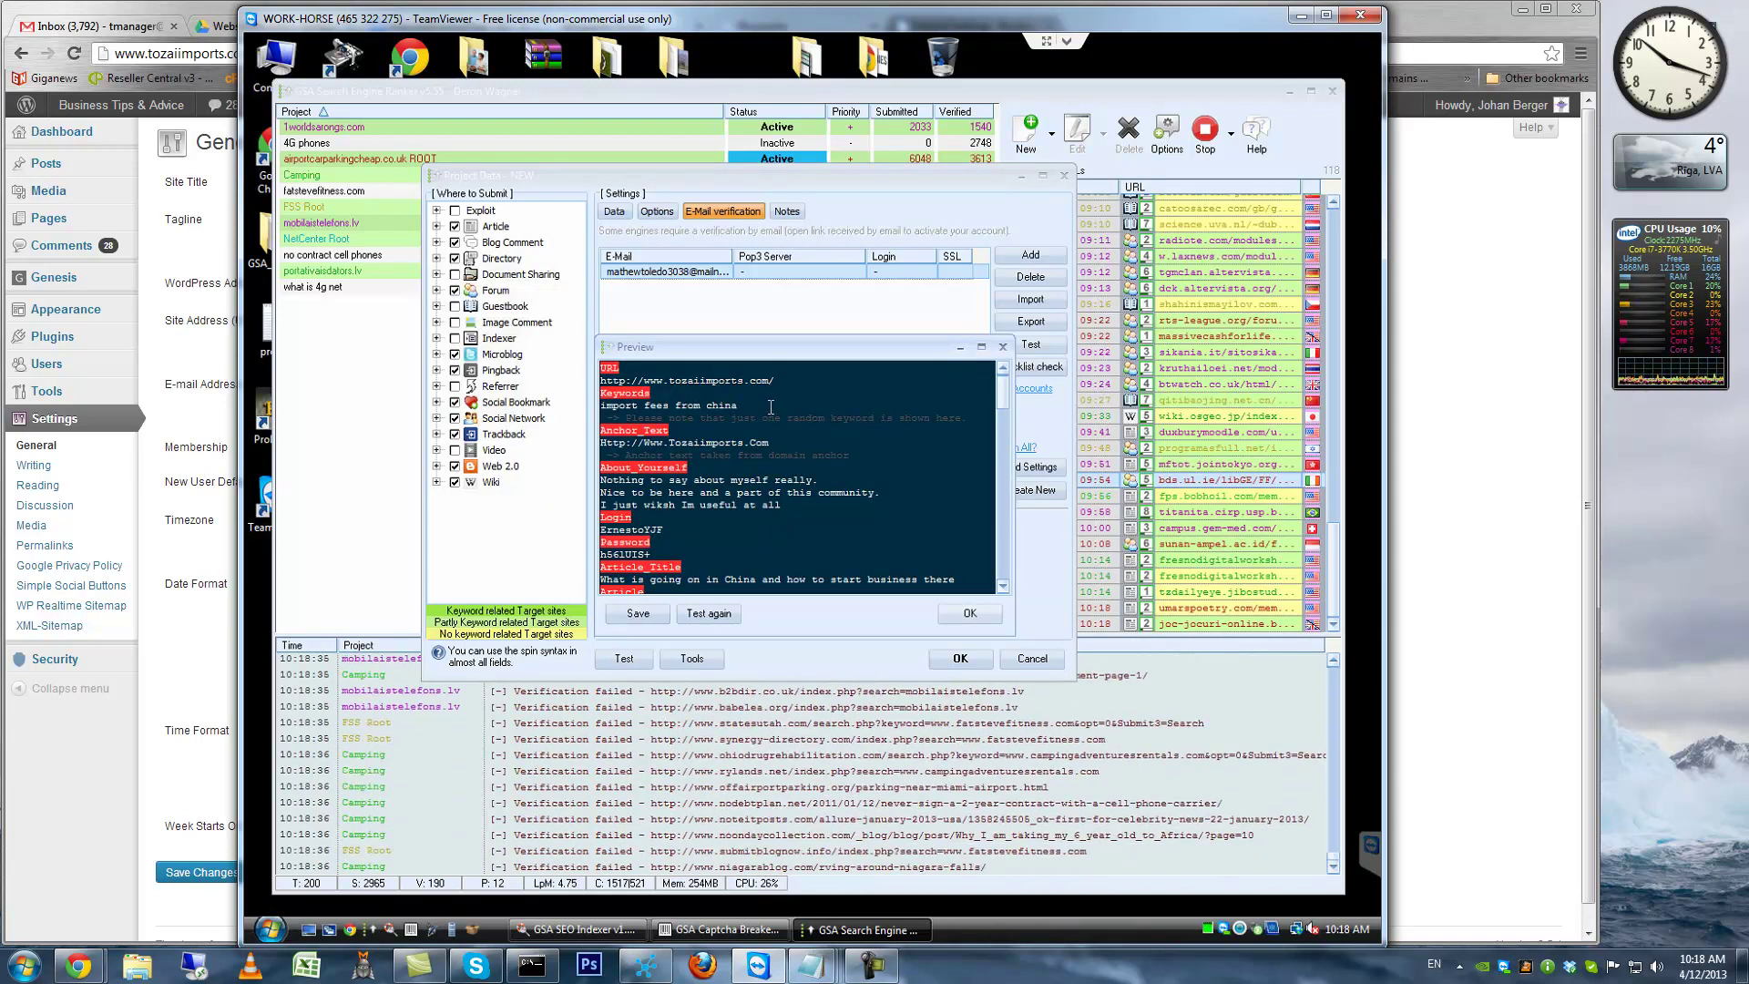
scroll(738, 423, "down", 4)
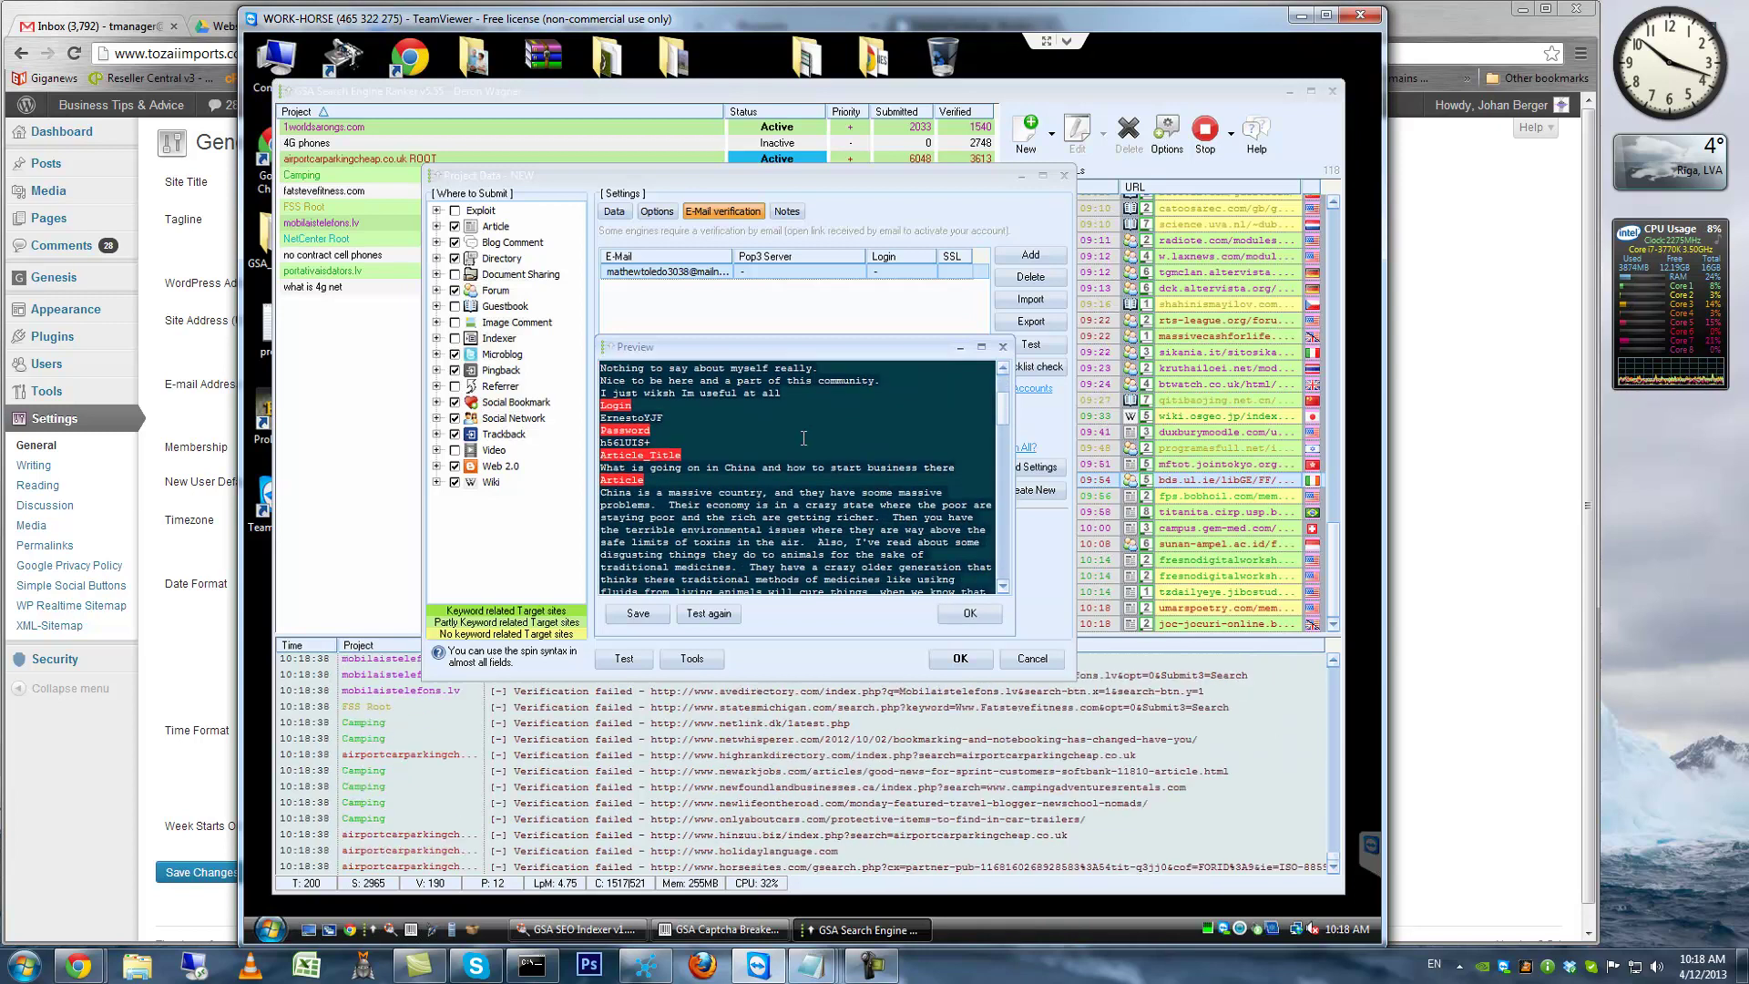
scroll(804, 440, "down", 10)
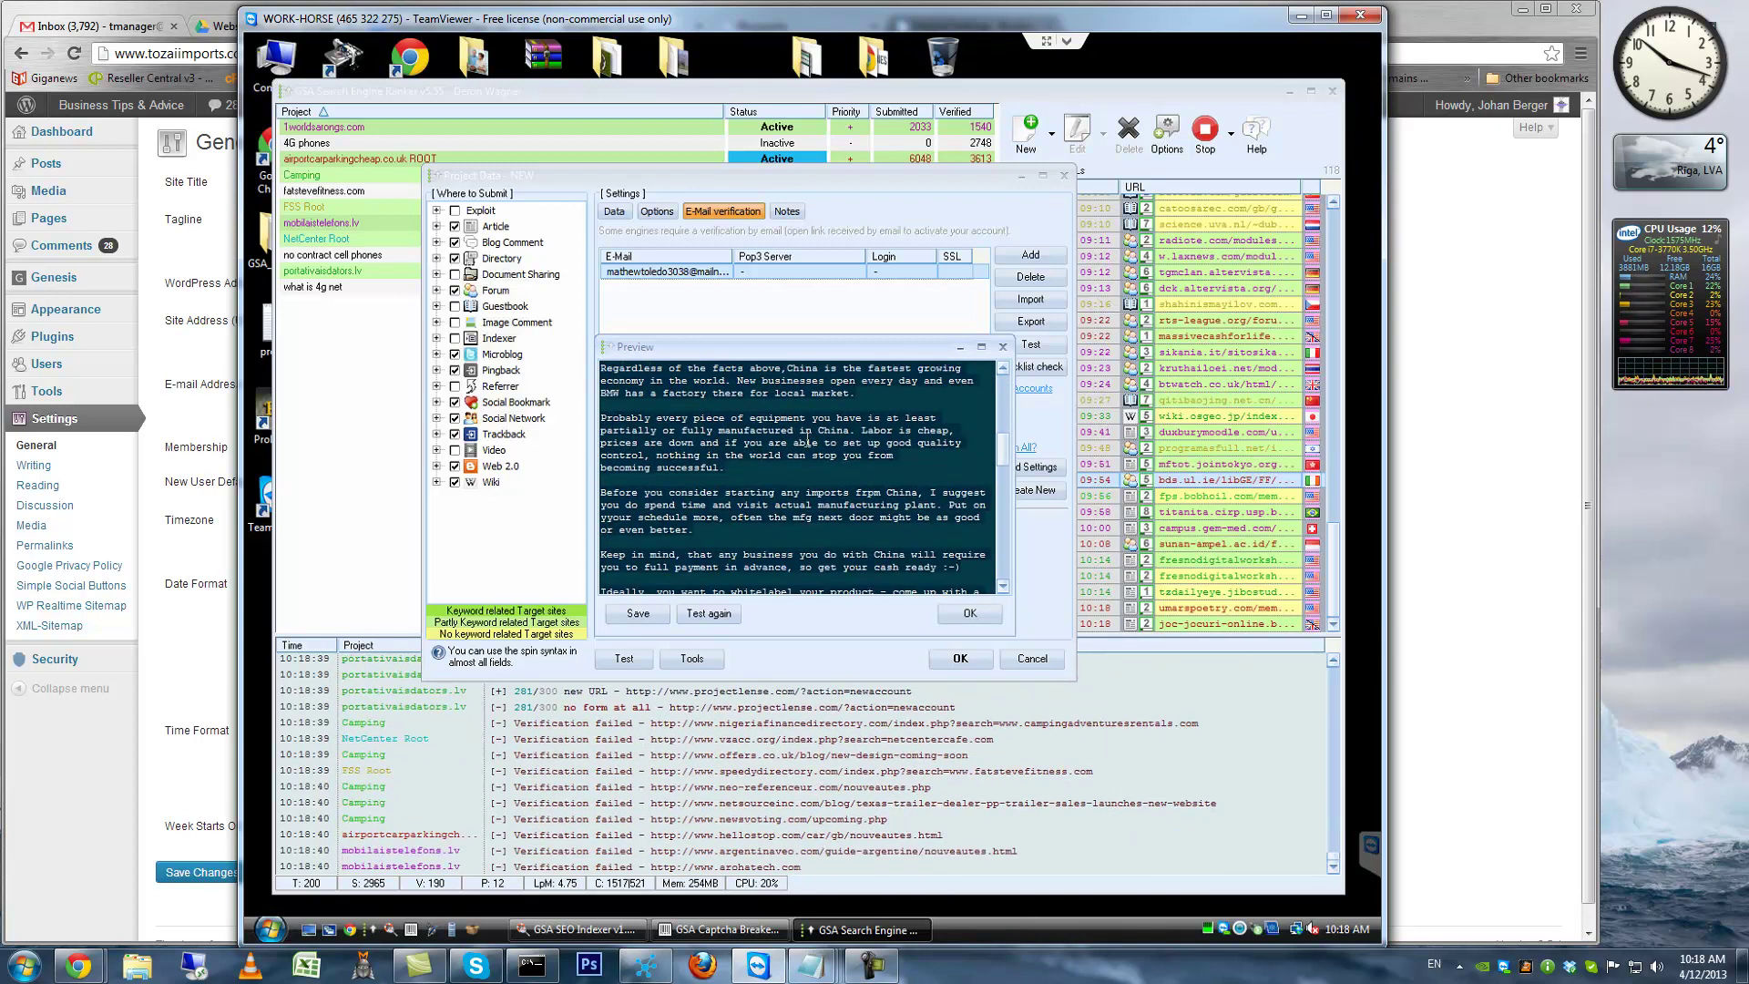
scroll(806, 443, "down", 8)
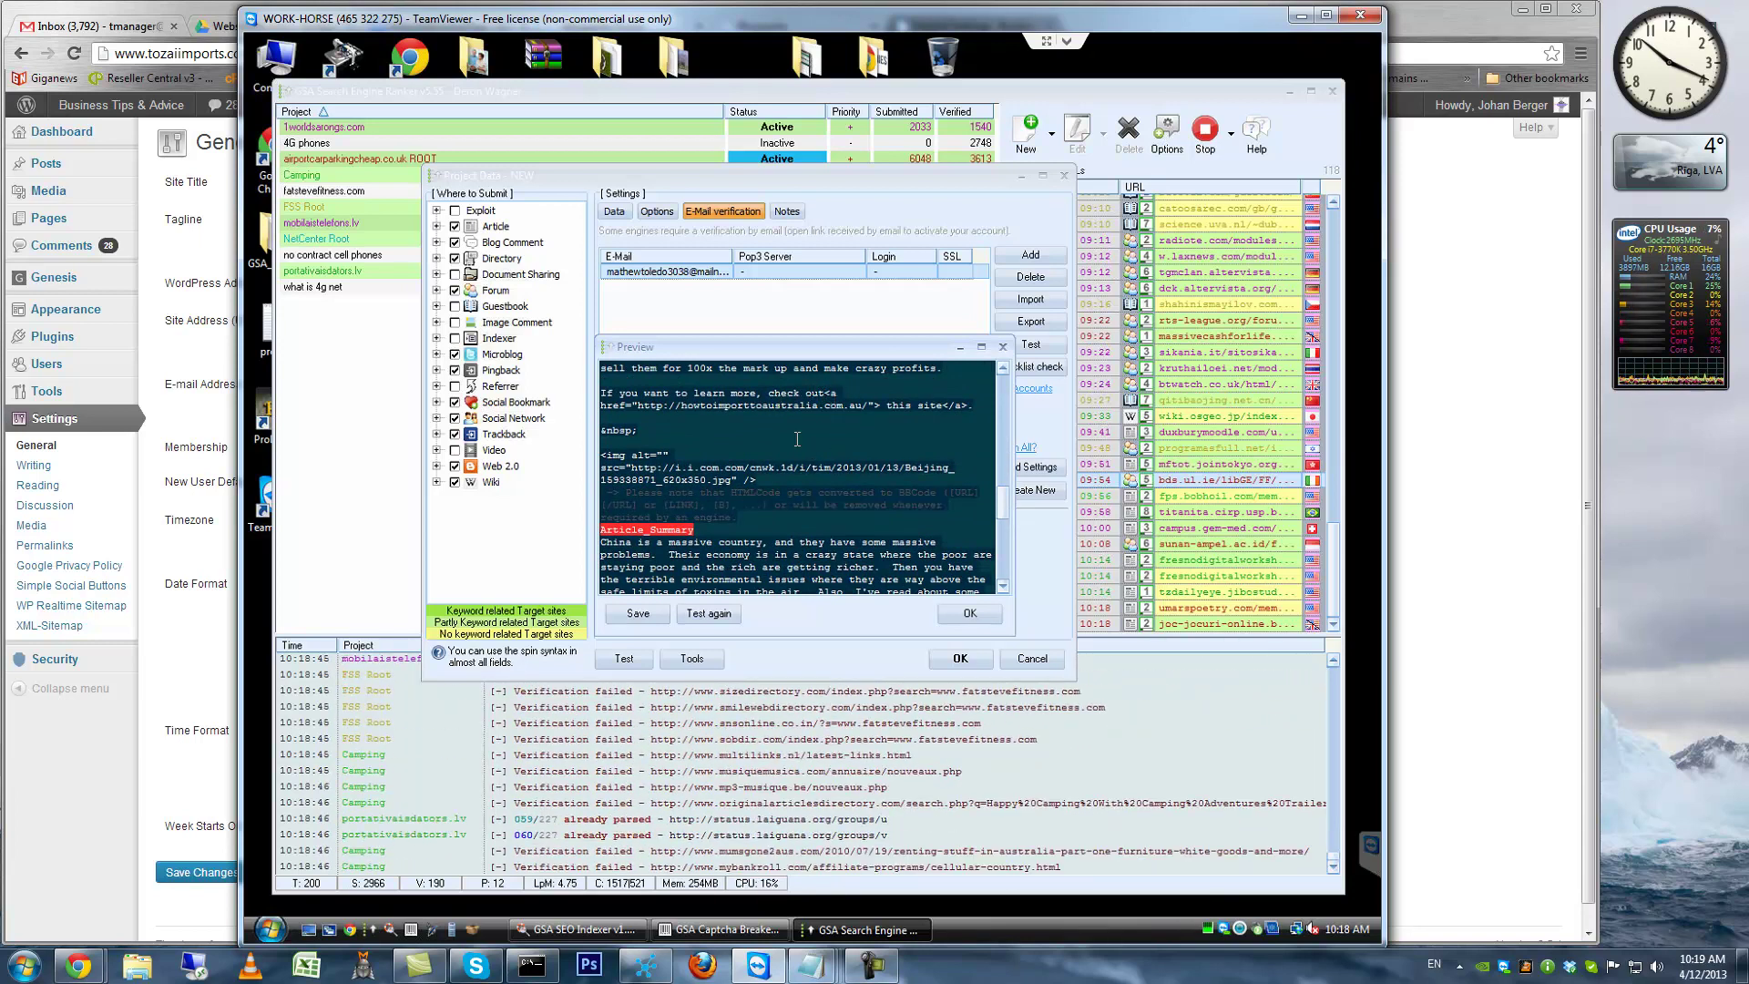
scroll(815, 537, "down", 15)
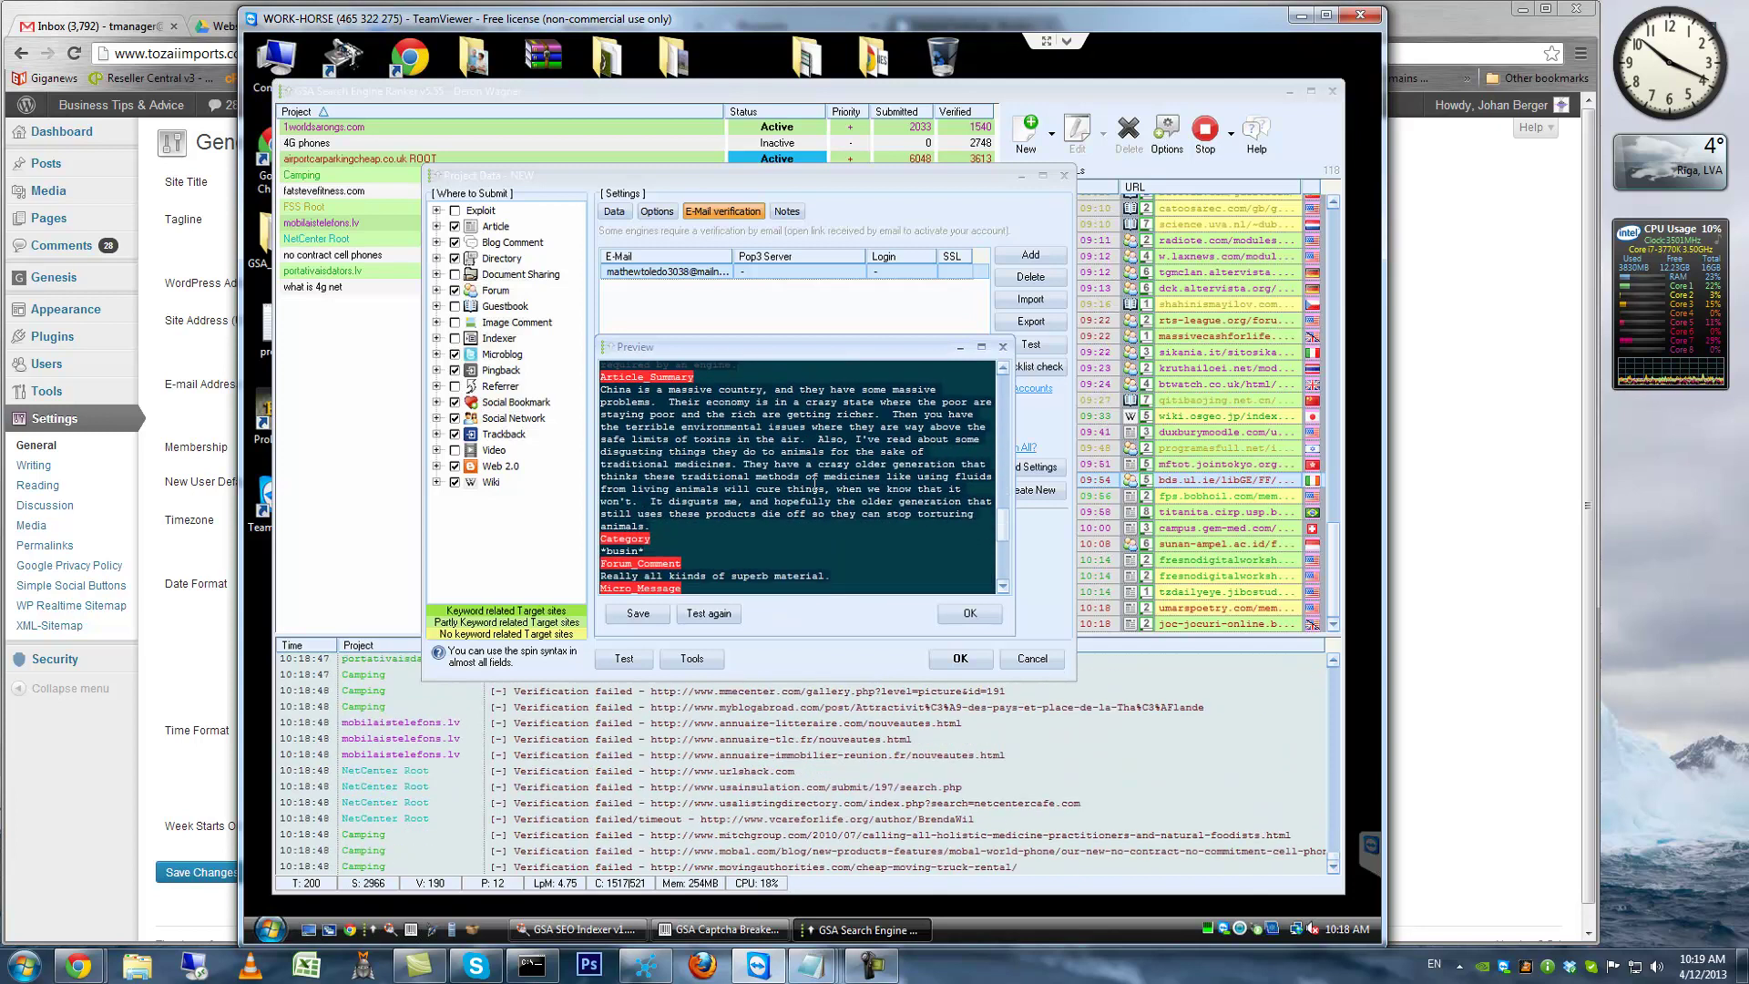
scroll(814, 484, "down", 4)
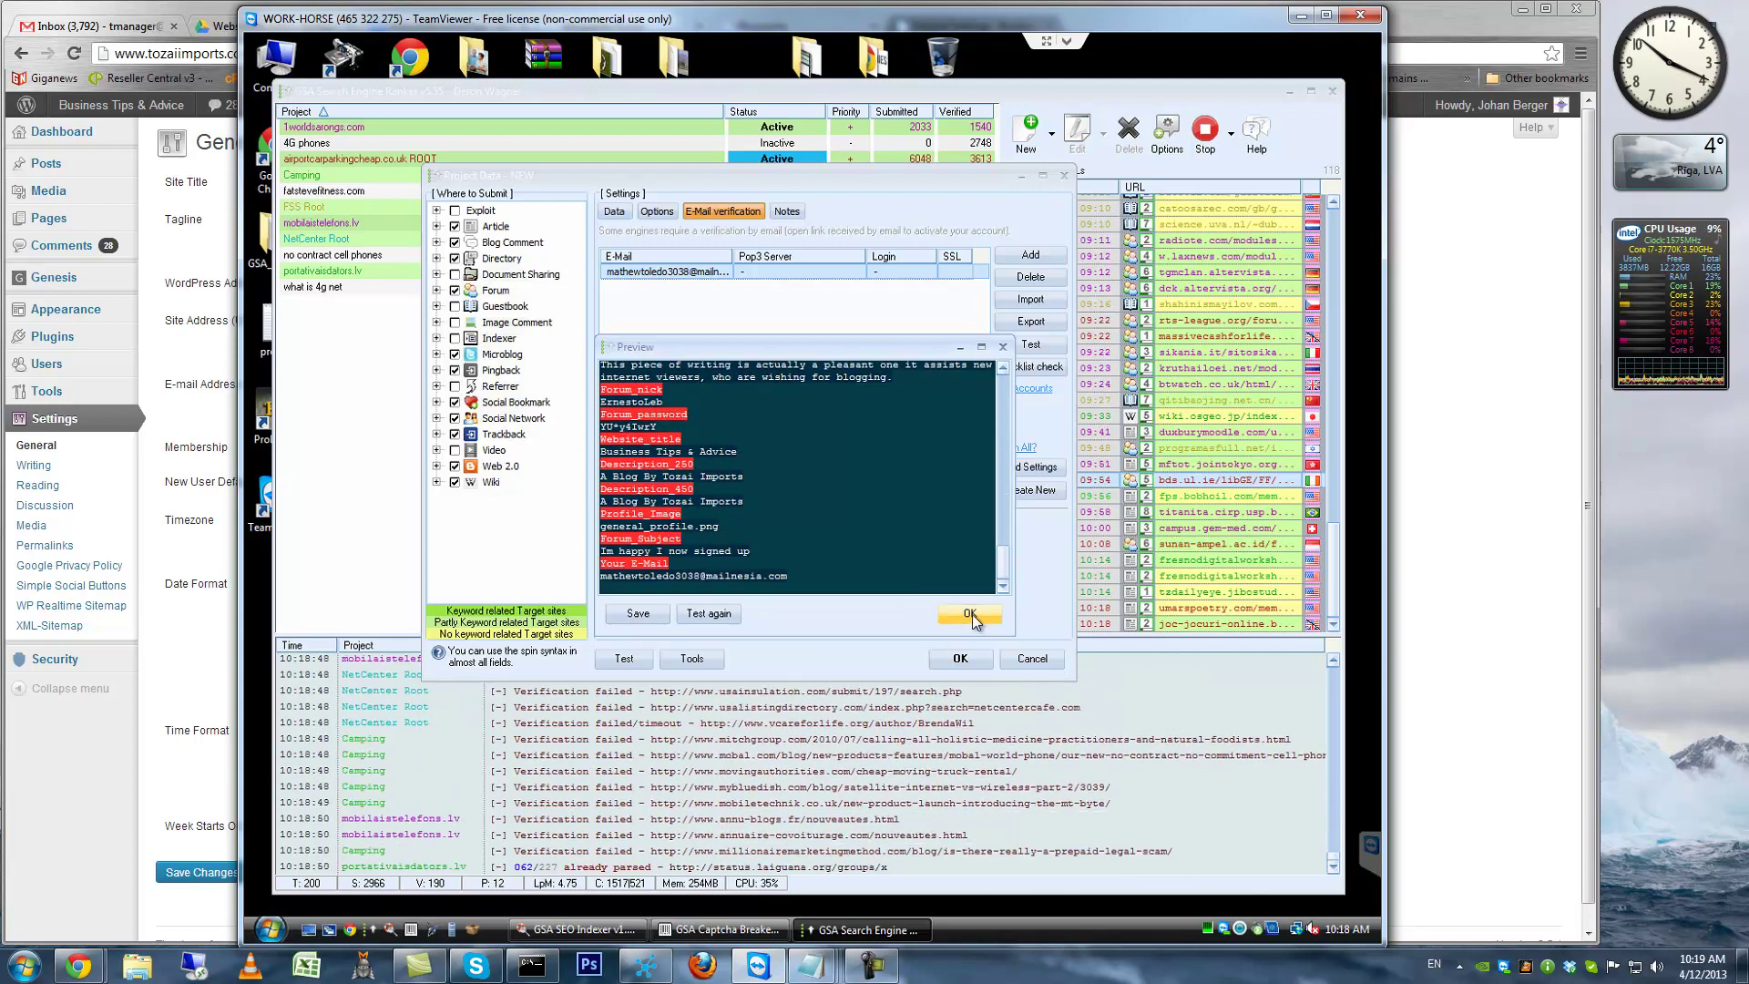
Generate the test preview again with fresh spun content, check it and close it
left_click(711, 614)
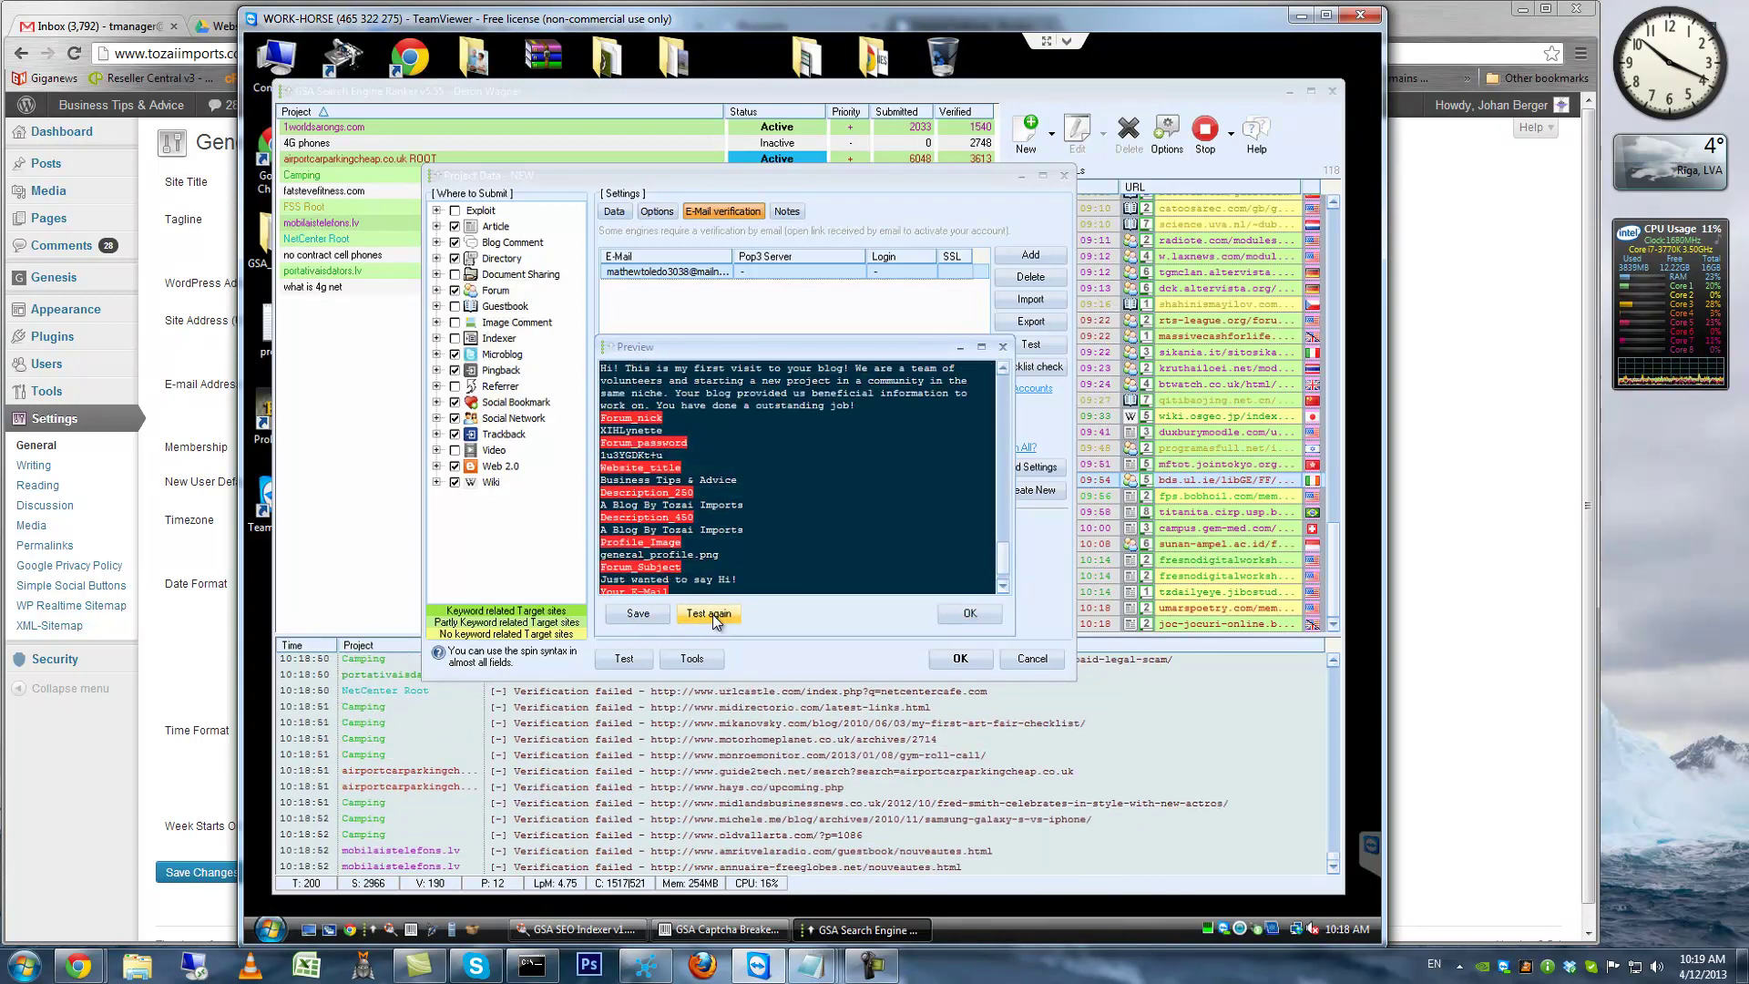
scroll(883, 451, "up", 6)
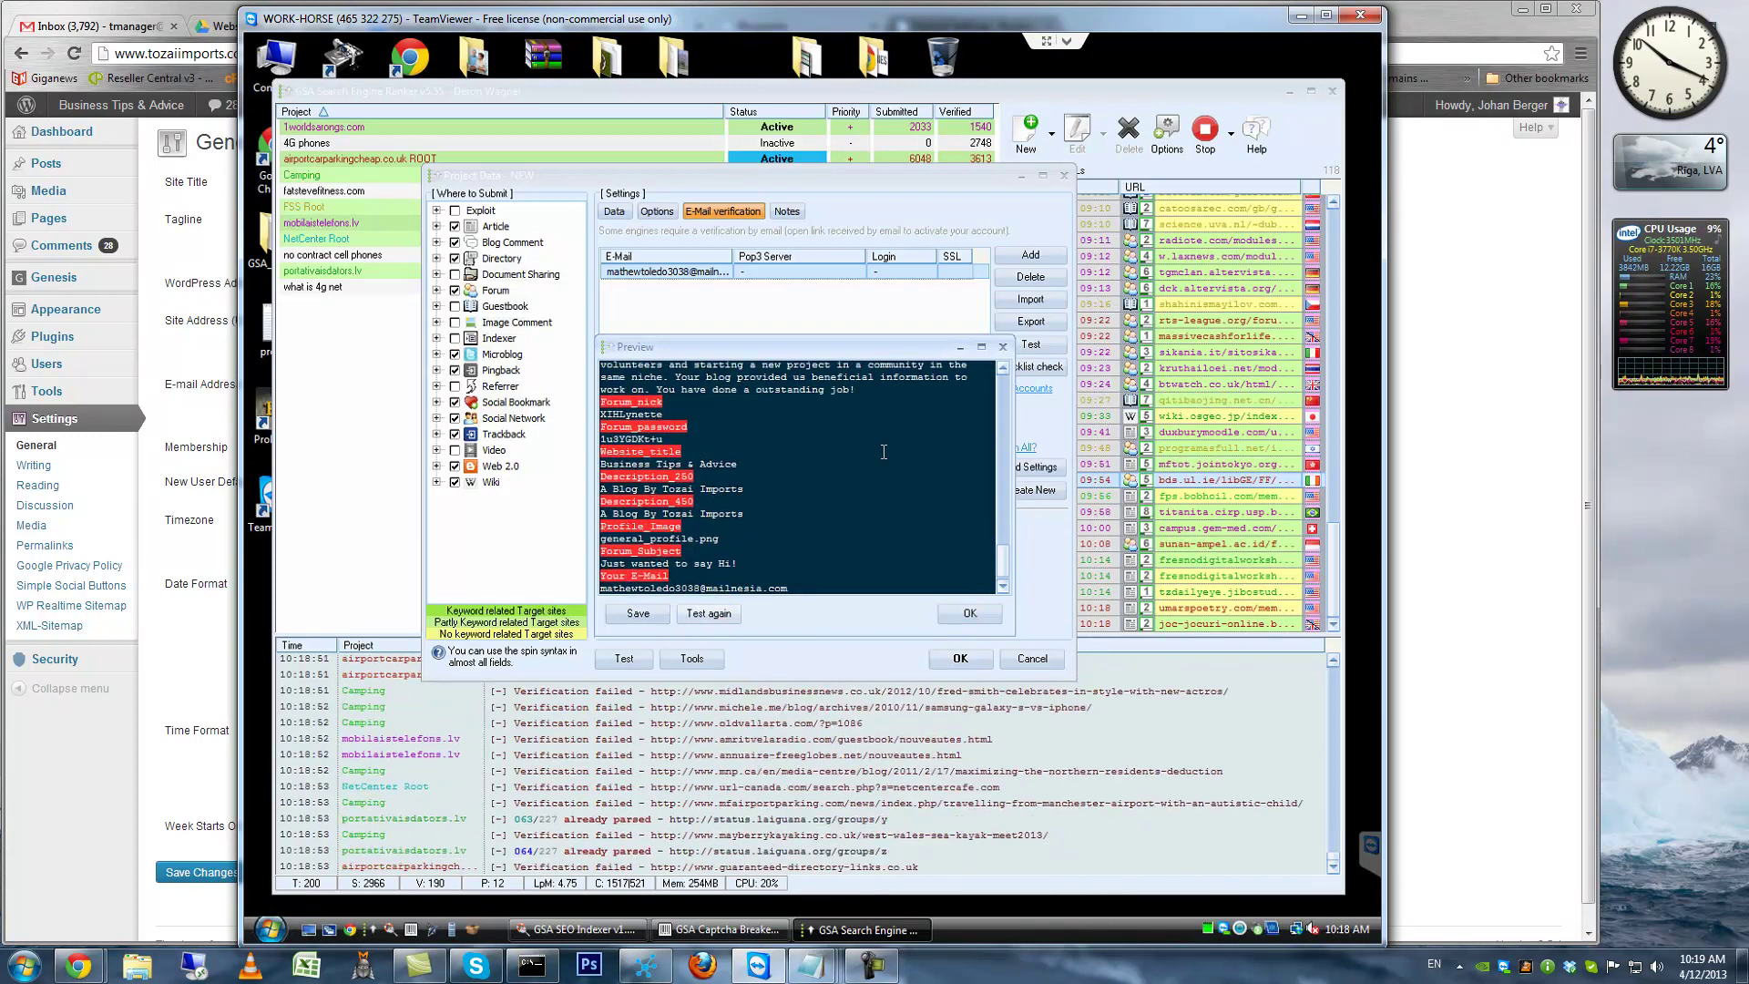
left_click(972, 614)
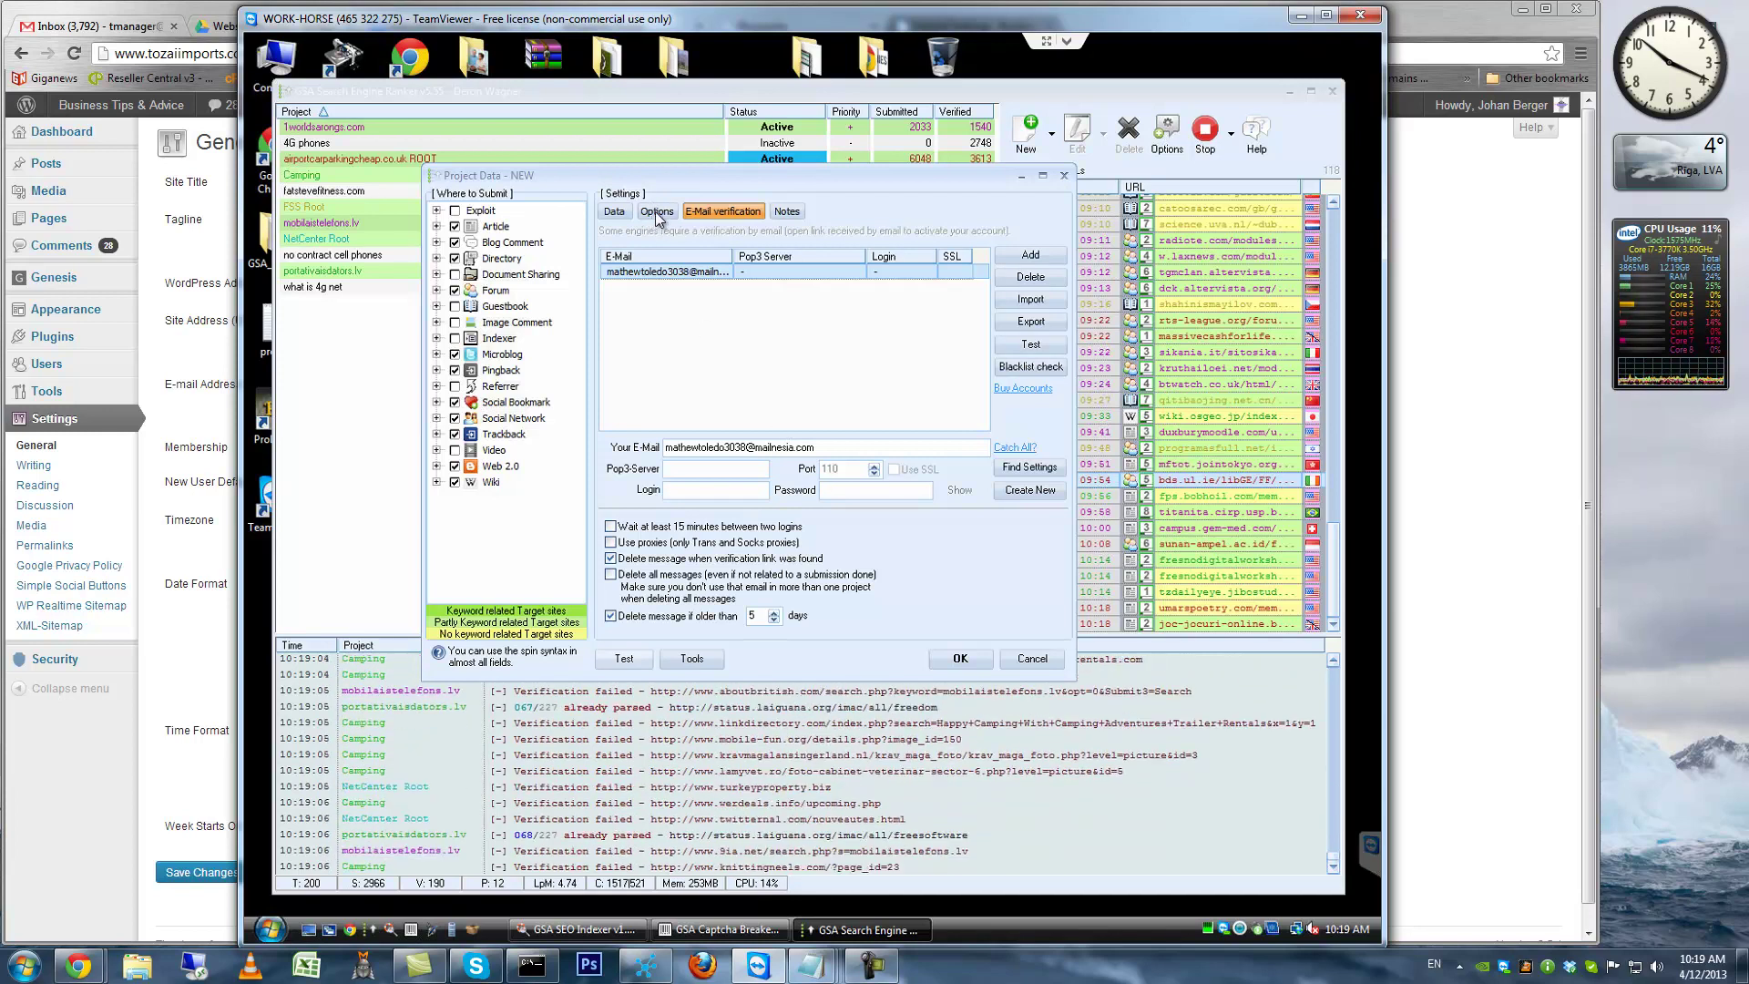
Check the project's URL and keyword data, then save the new project under the name tozaiimports.com
left_click(611, 215)
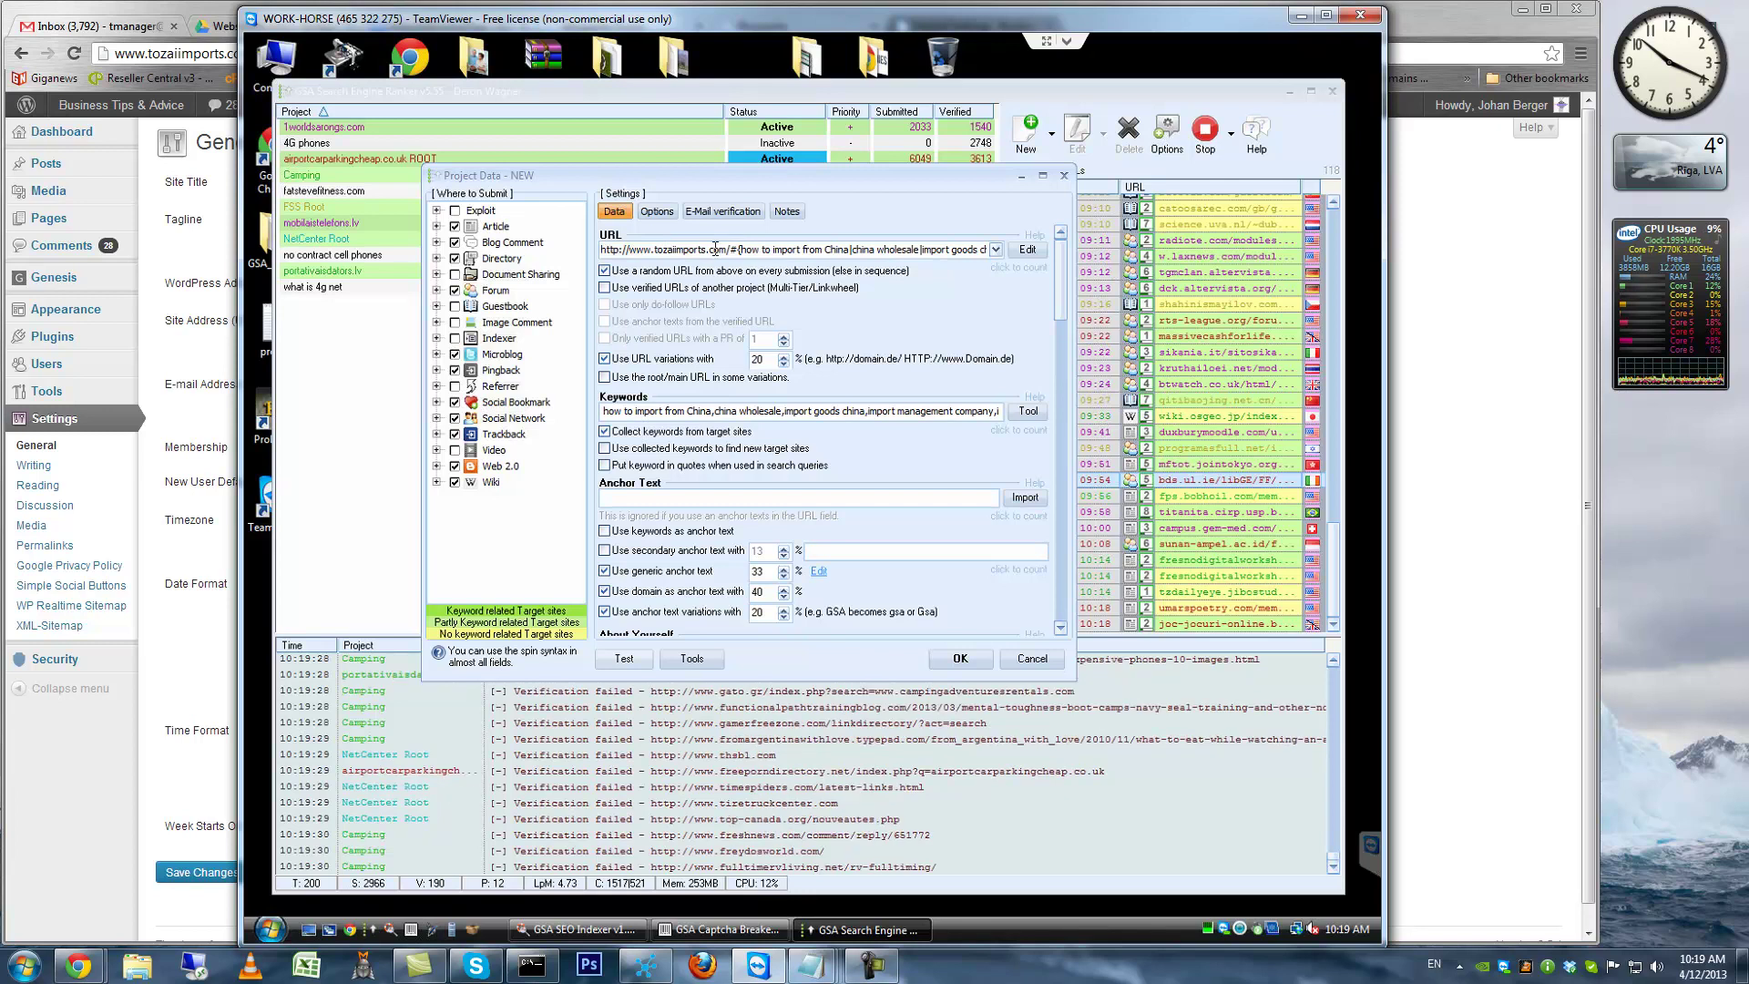
left_click(960, 663)
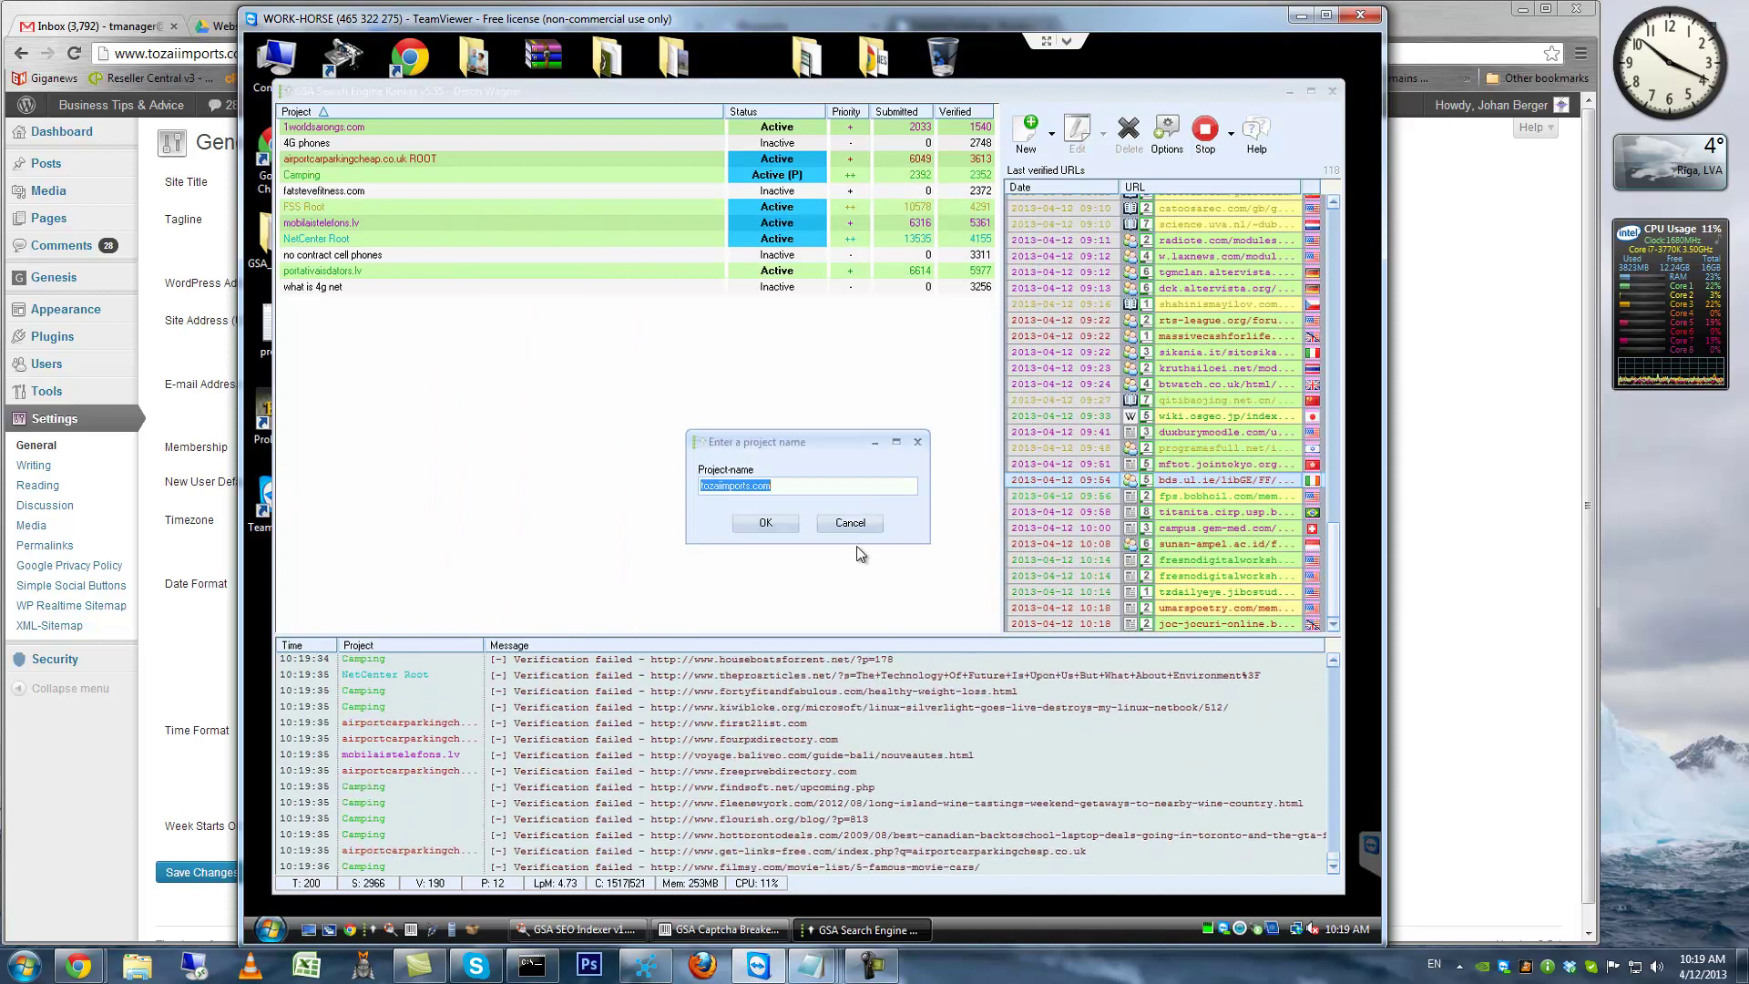
left_click(768, 521)
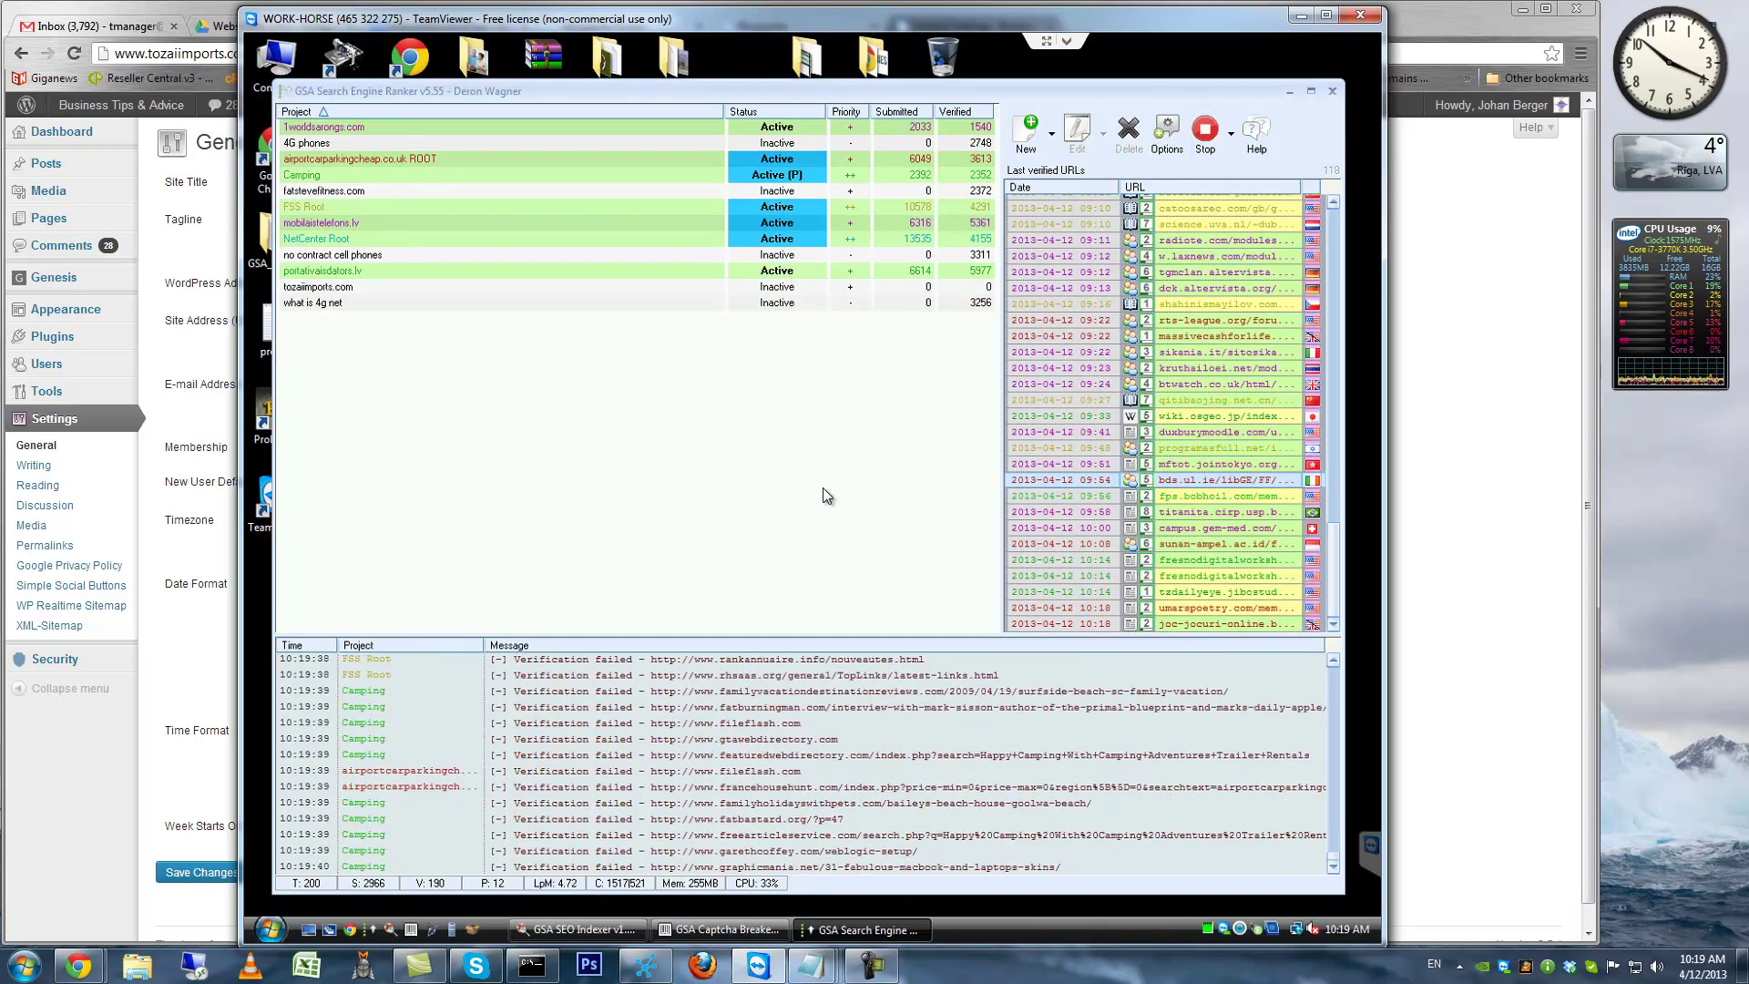
mouse_move(1048, 545)
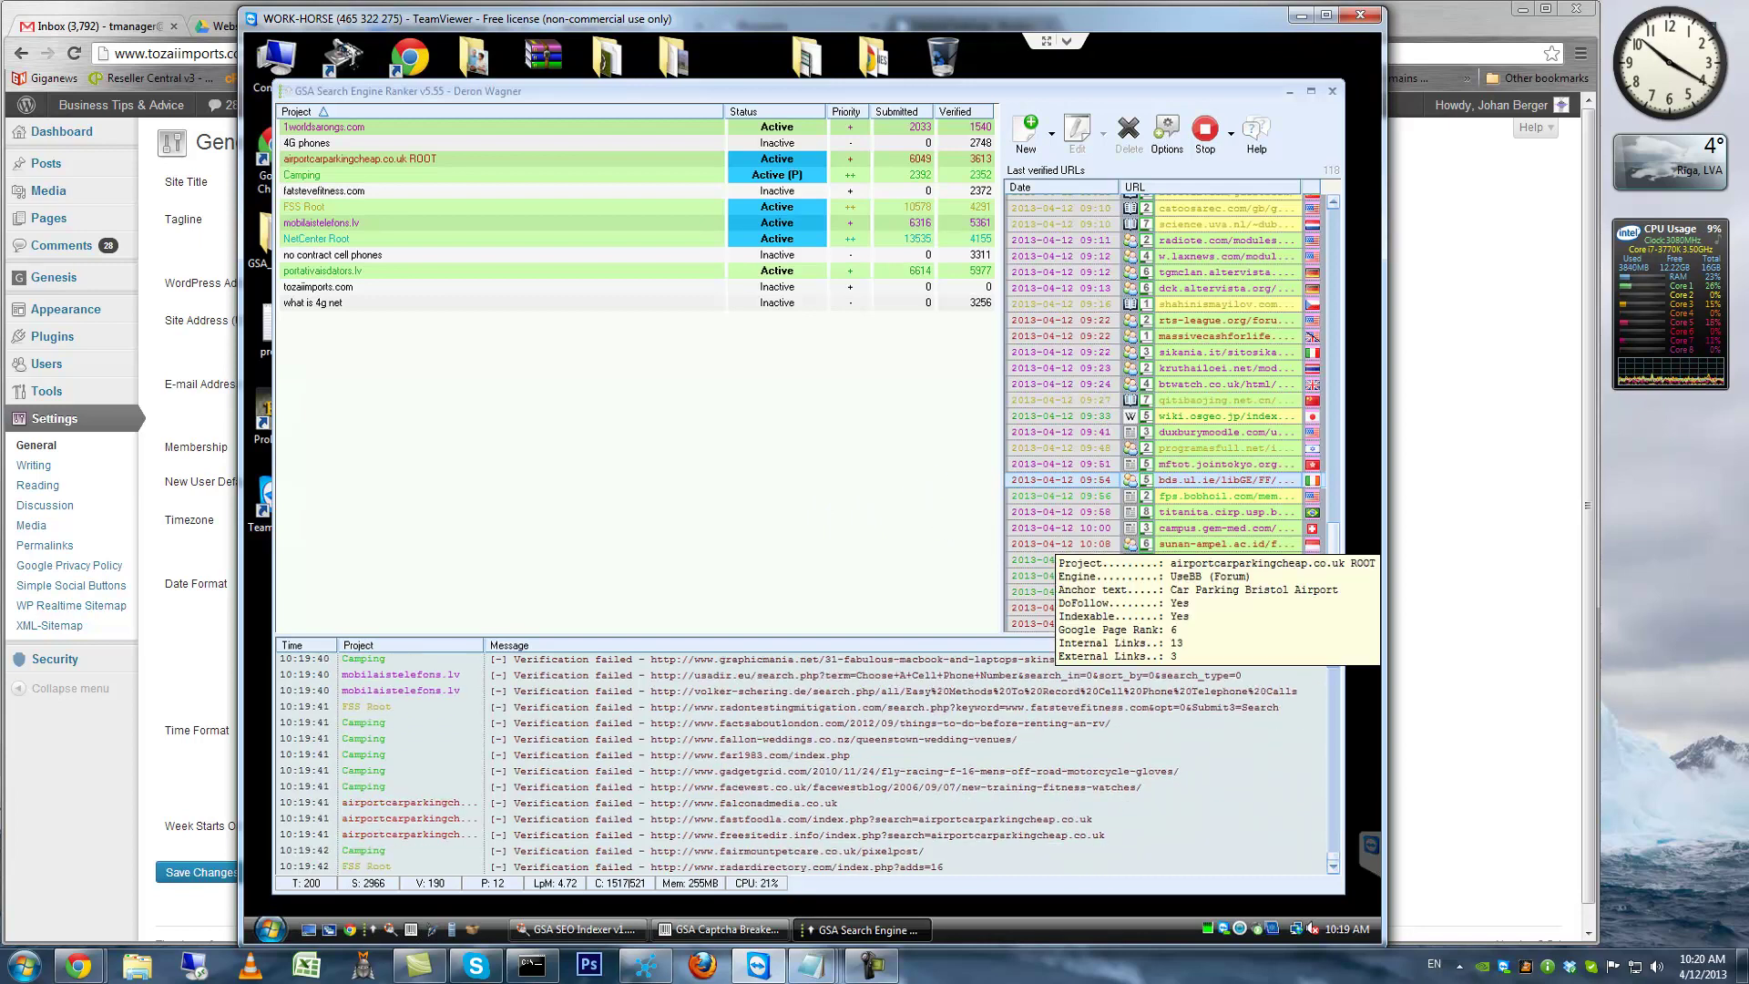